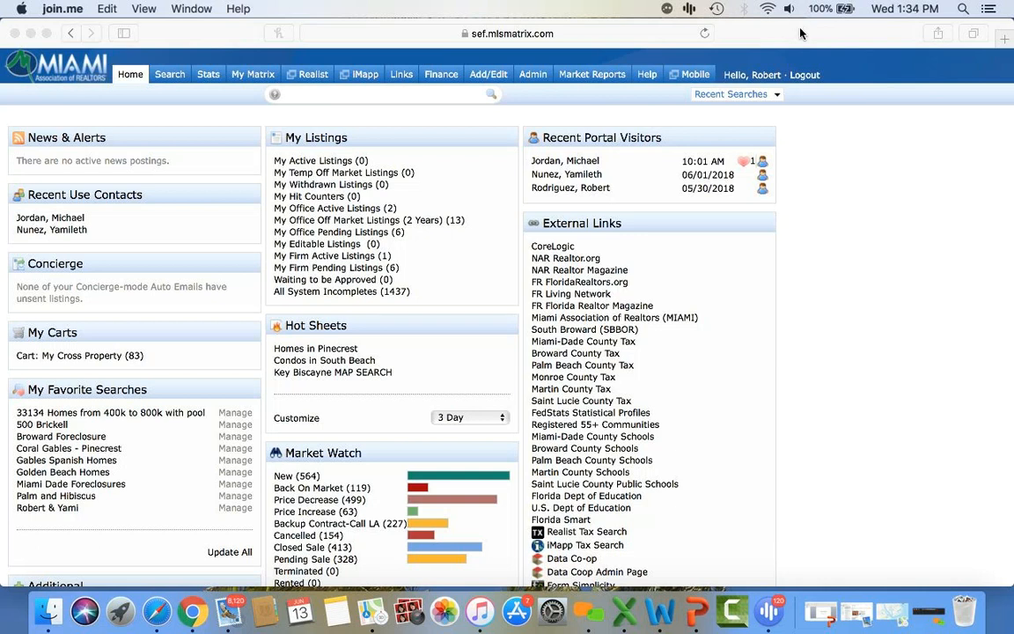
- Bring the Safari window with the Matrix MLS home dashboard to the front
{"action": "left_click", "coordinate": [181, 89]}
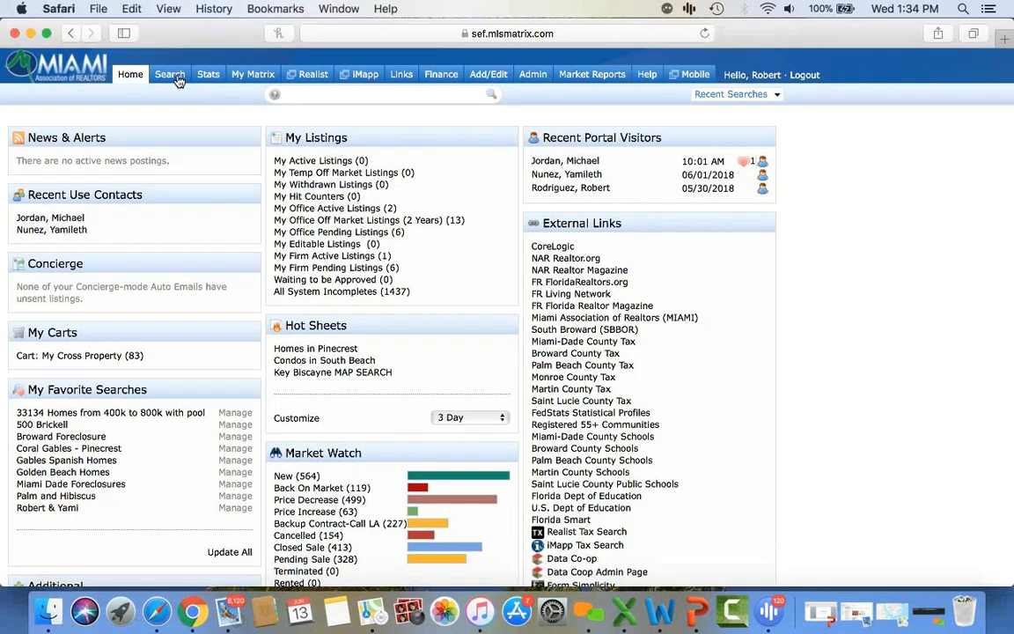
- Choose RE1/RE2 Single Family/Condo from the Search menu
{"action": "left_click", "coordinate": [170, 74]}
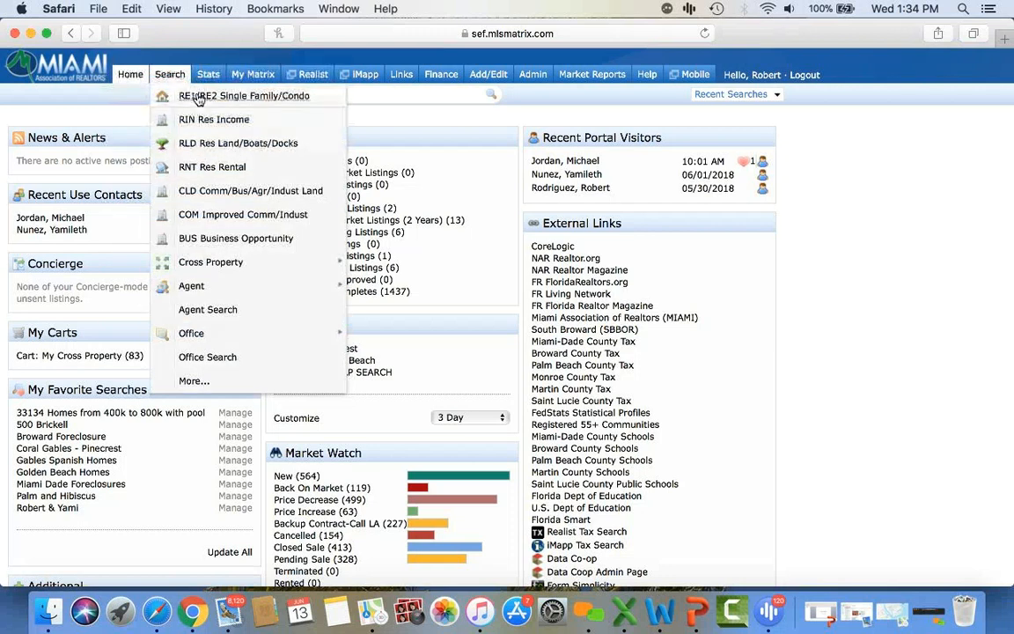
{"action": "left_click", "coordinate": [200, 97]}
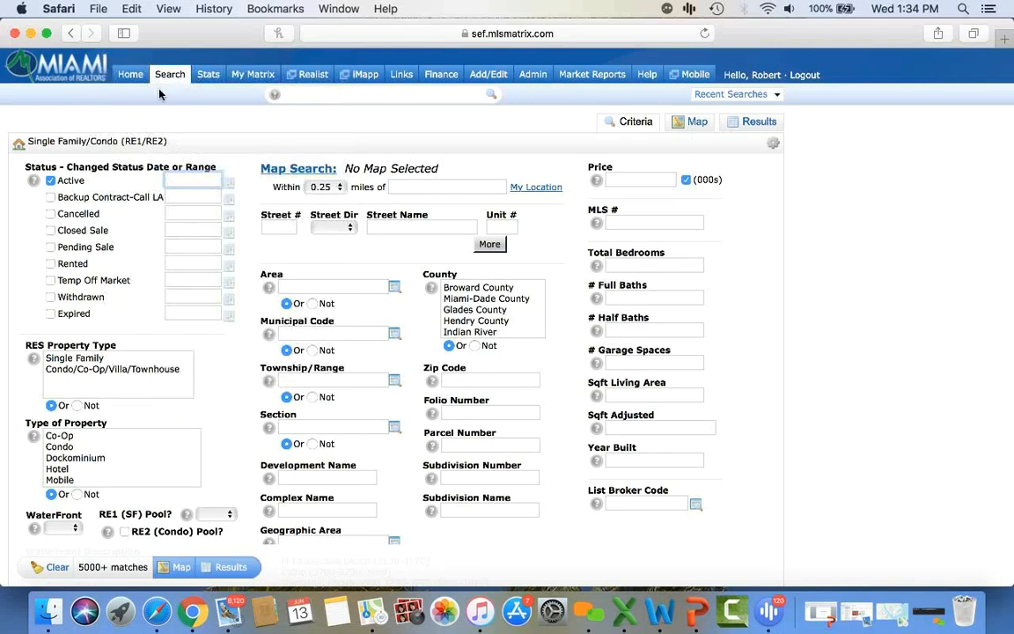
- Add Closed Sale (0-180), select Single Family and Single types, and set Within to 0.5 miles
{"action": "left_click", "coordinate": [50, 230]}
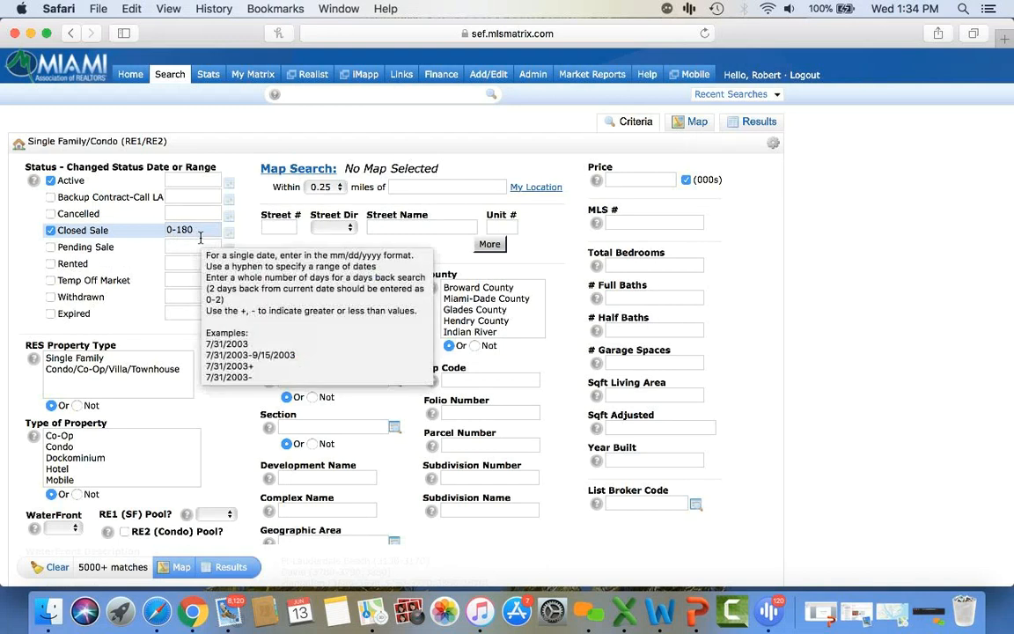
{"action": "left_click", "coordinate": [93, 357]}
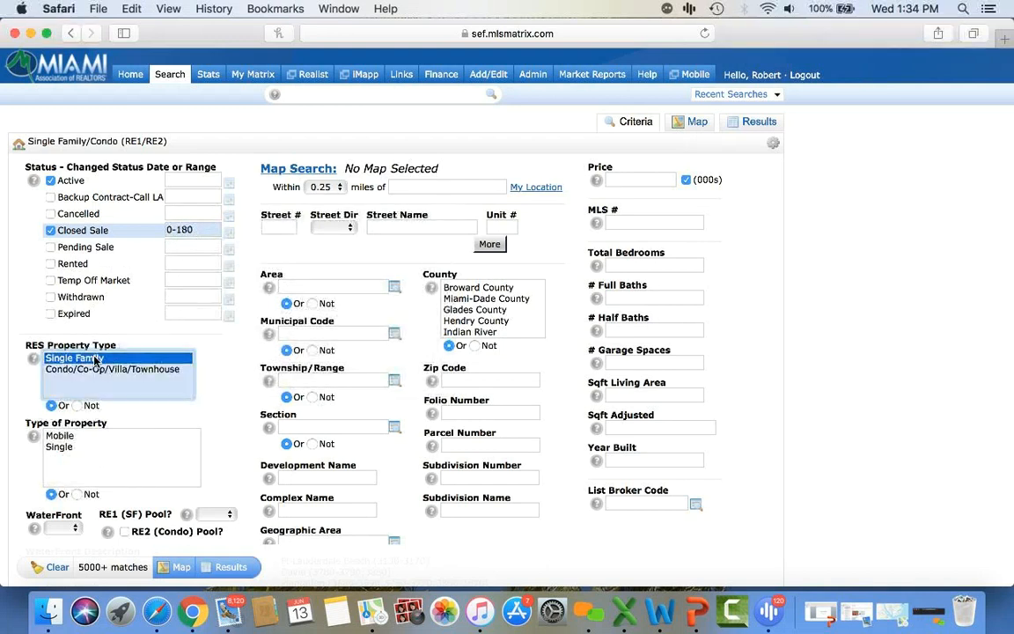
{"action": "left_click", "coordinate": [60, 447]}
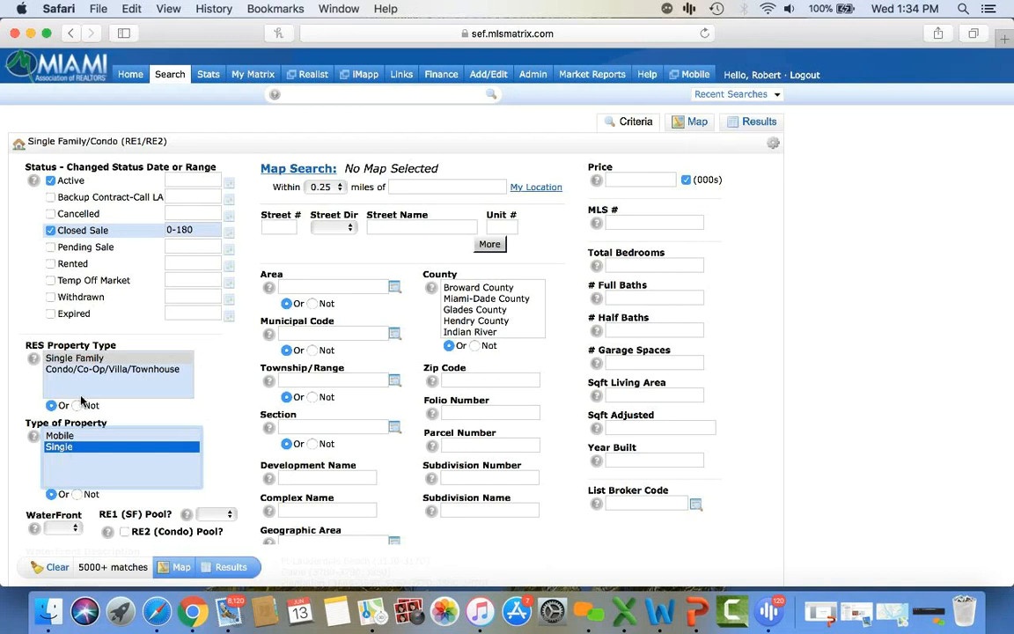
{"action": "left_click", "coordinate": [322, 187]}
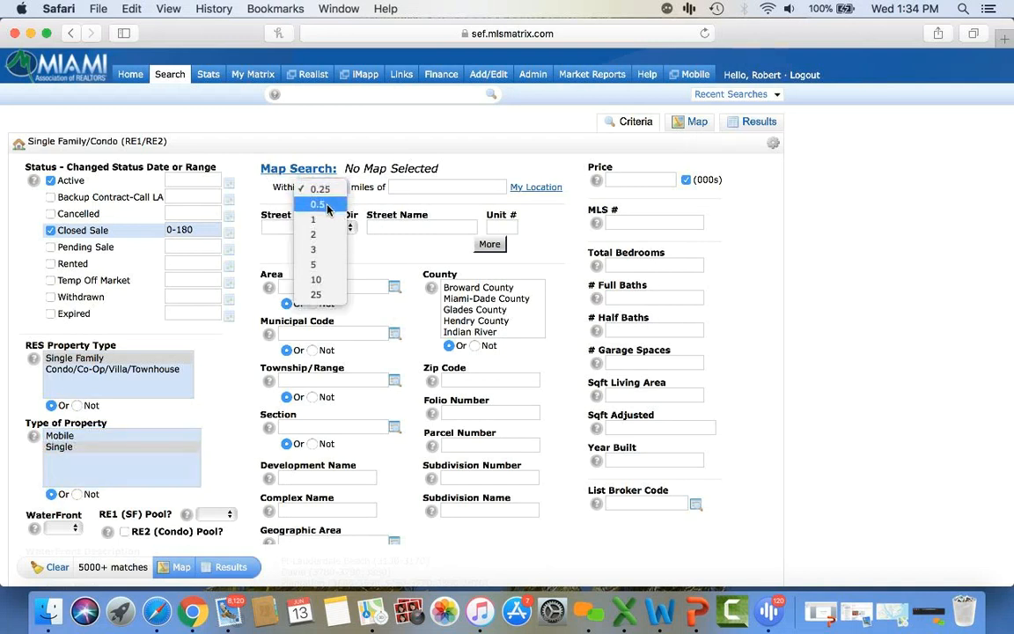
{"action": "left_click", "coordinate": [328, 208]}
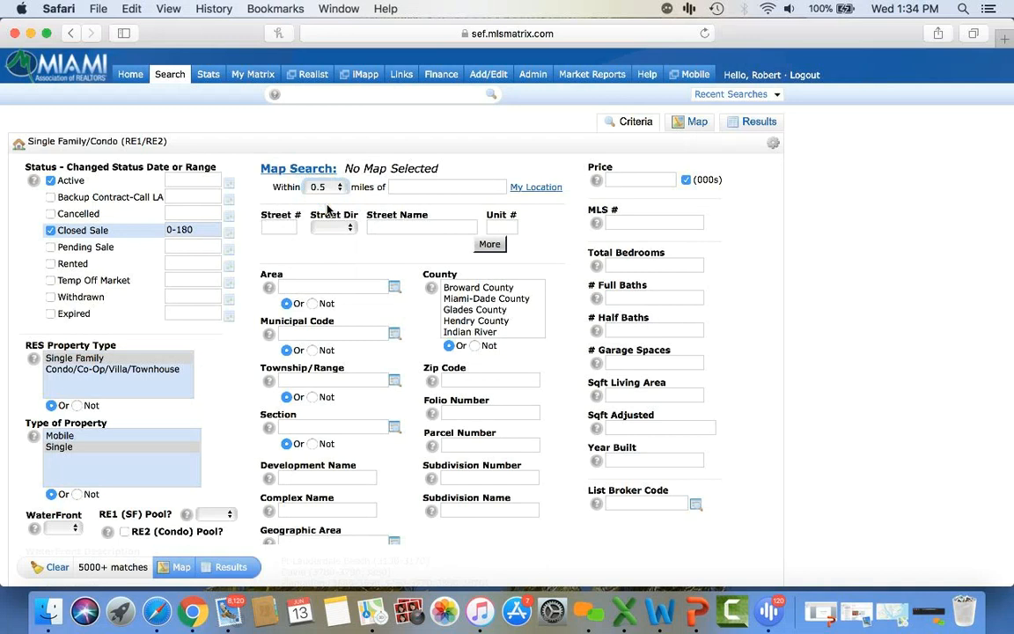
- Enter the subject property's Coral Gables address as the radius center, re-entering it after clearing the map
{"action": "left_click", "coordinate": [418, 187]}
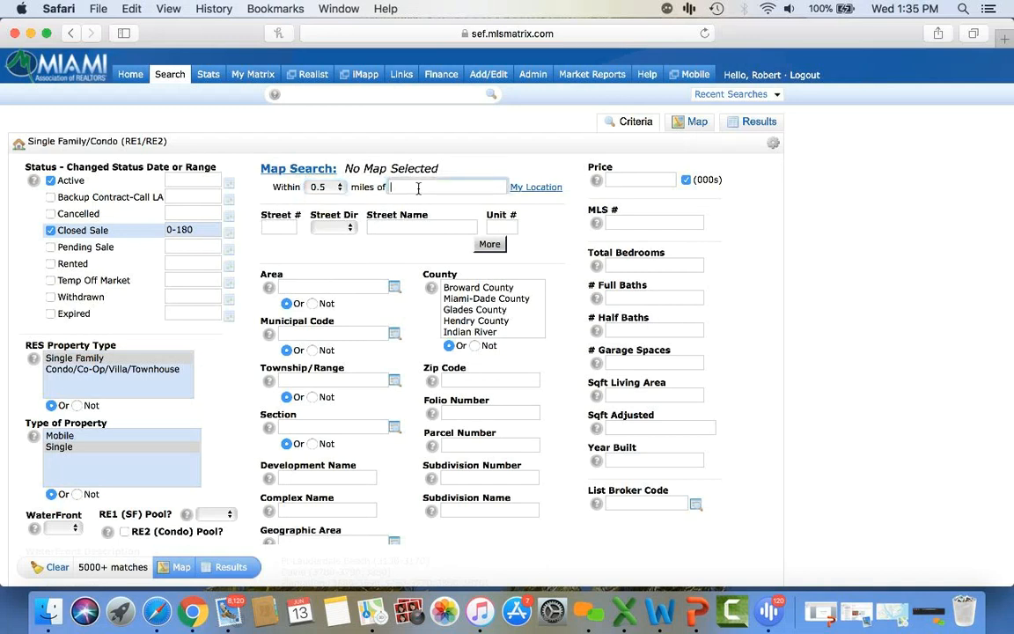
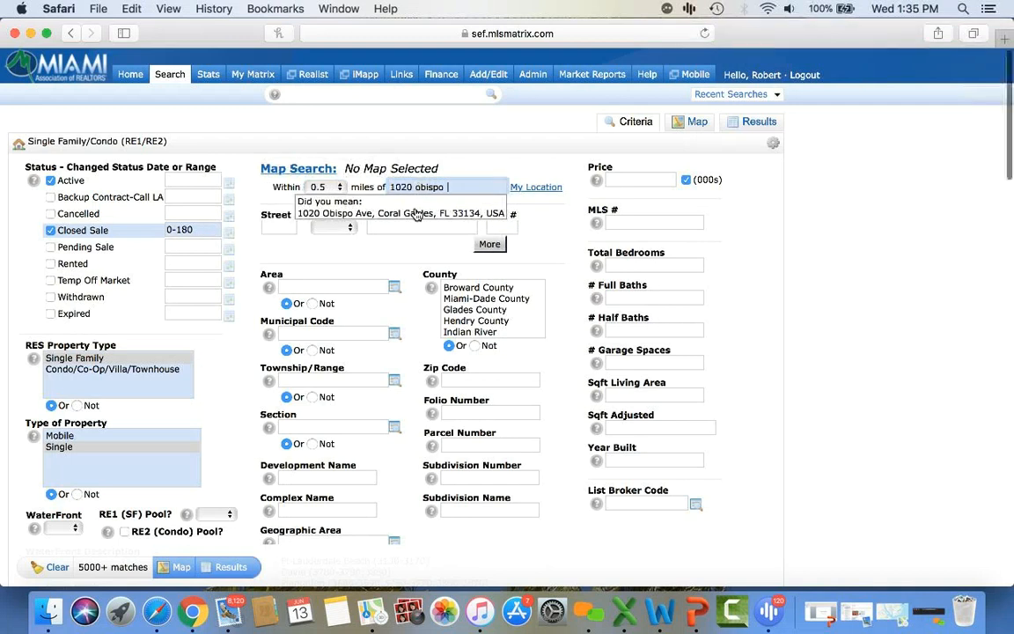
{"action": "left_click", "coordinate": [418, 214]}
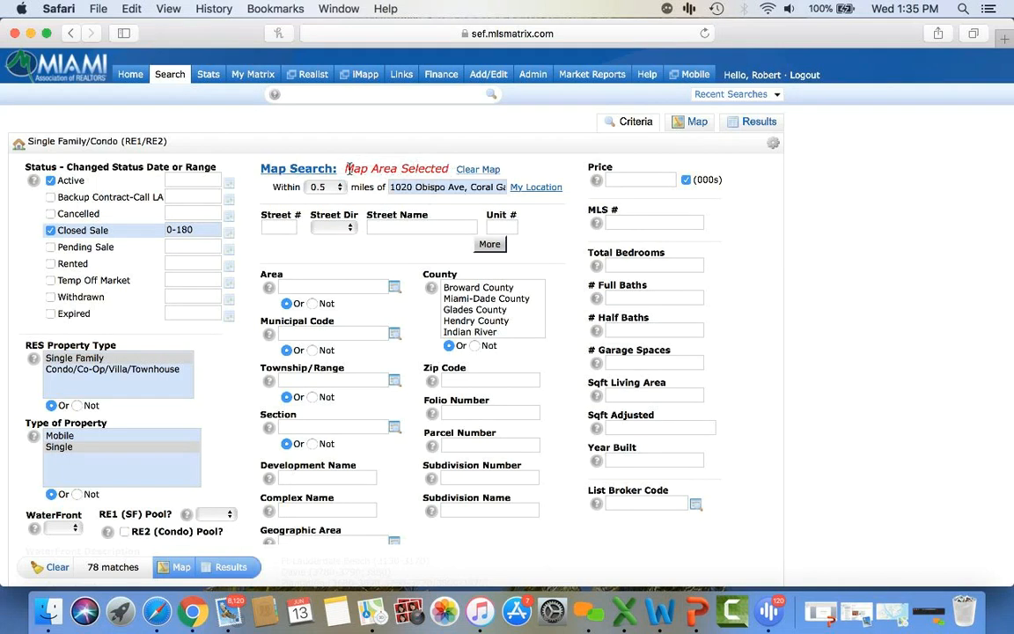
{"action": "left_click", "coordinate": [474, 169]}
{"action": "left_click", "coordinate": [463, 190]}
{"action": "key", "text": "super+a"}
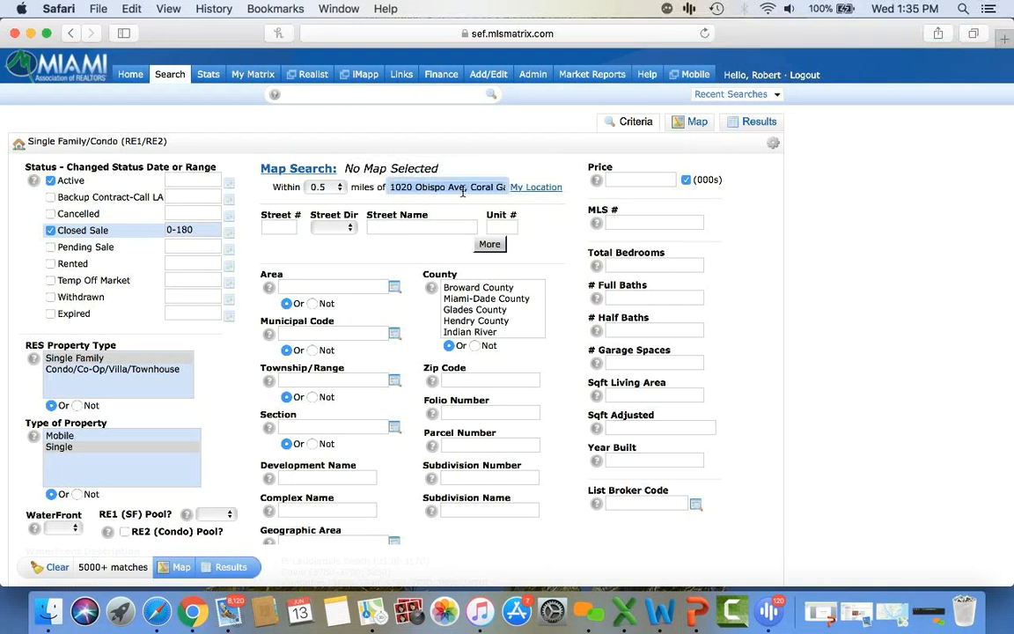
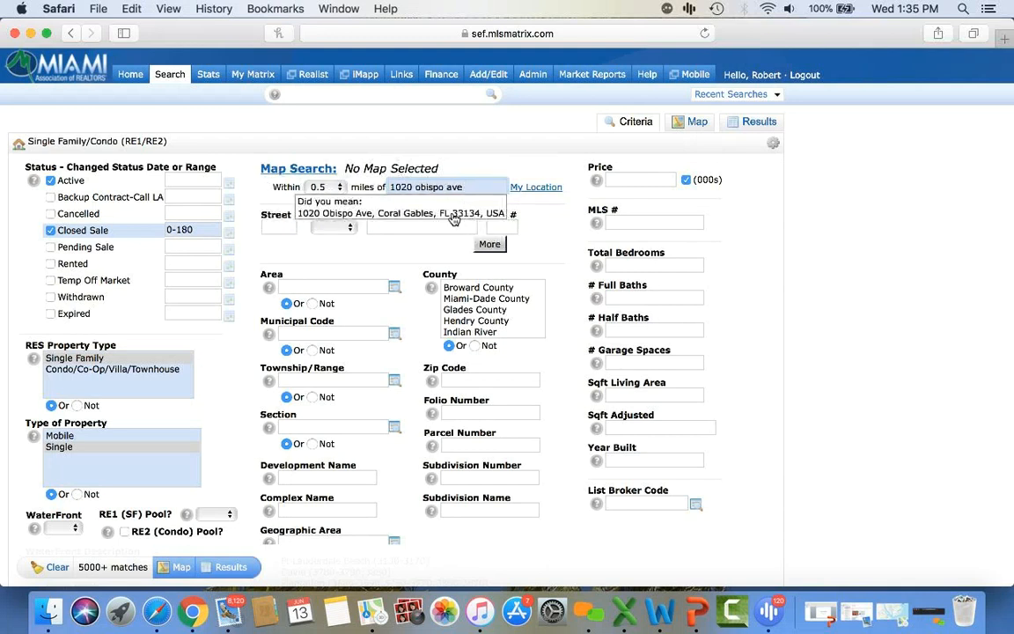
{"action": "left_click", "coordinate": [425, 216]}
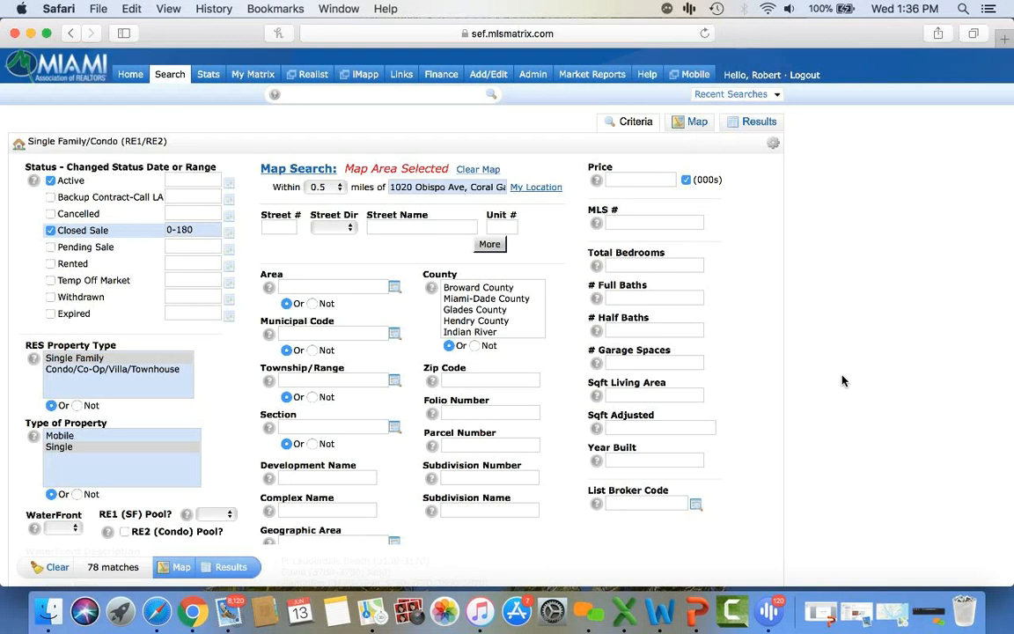
{"action": "left_click", "coordinate": [627, 398]}
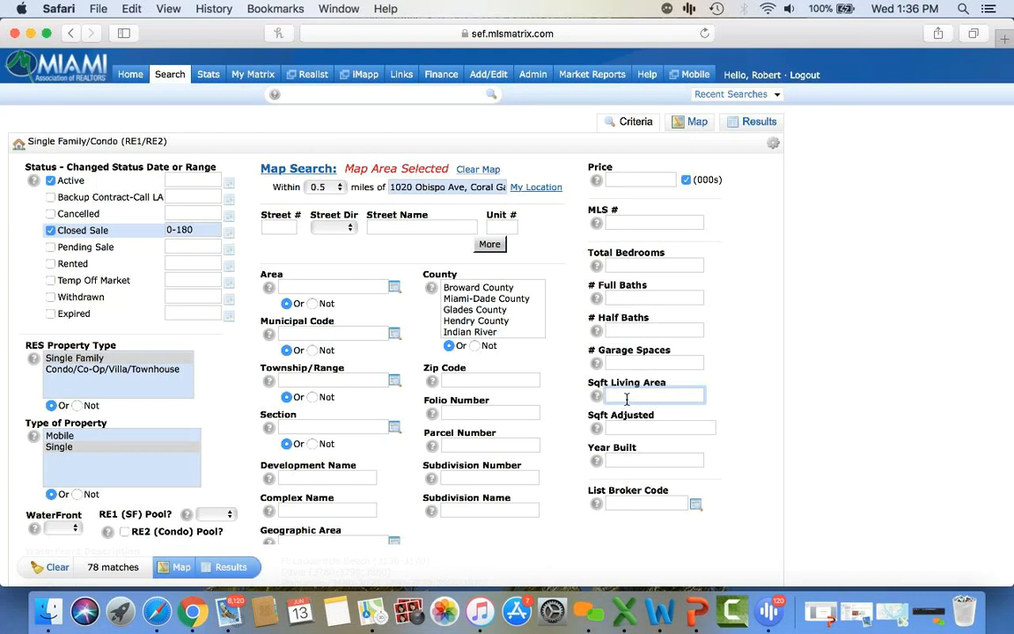
- Limit living area to 1600-2400 sq ft and set RE1 (SF) Pool? to No
{"action": "type", "text": "1600"}
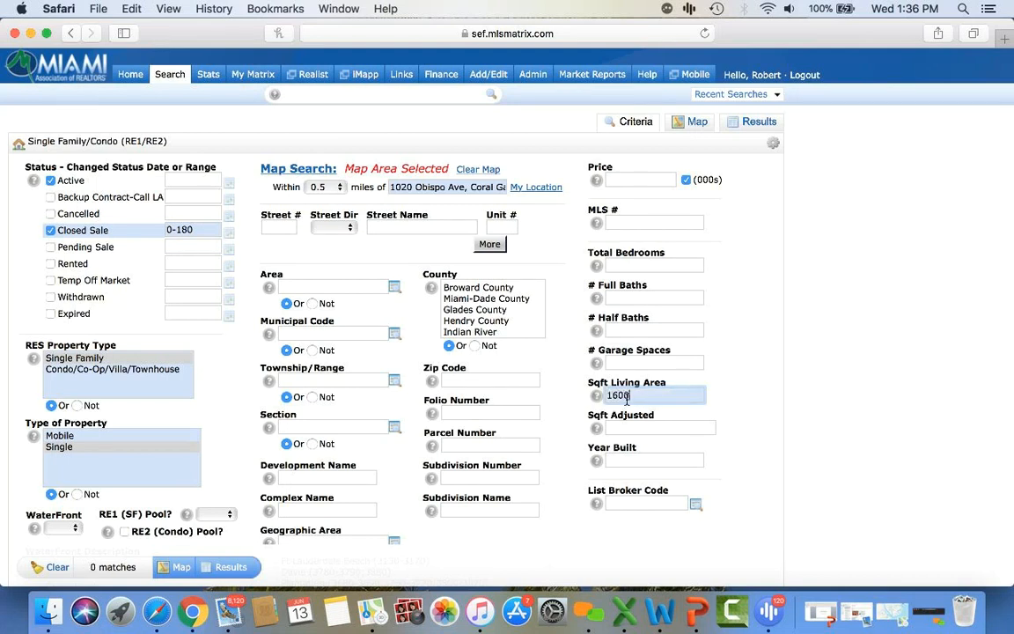
{"action": "type", "text": "-2400"}
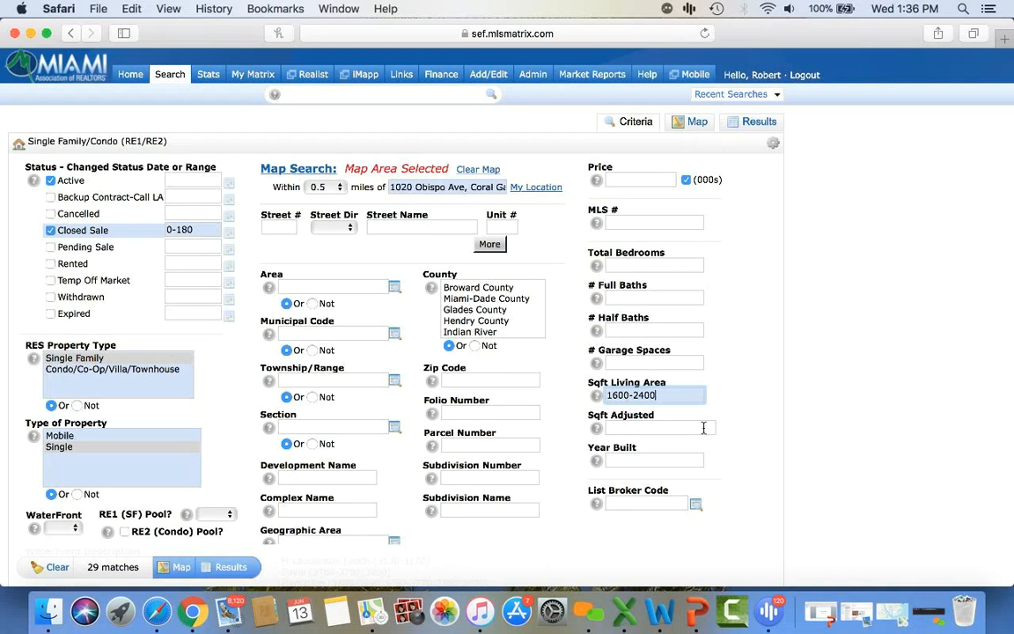
{"action": "scroll", "coordinate": [752, 448], "scroll_direction": "down", "scroll_amount": 2}
{"action": "scroll", "coordinate": [752, 448], "scroll_direction": "down", "scroll_amount": 5}
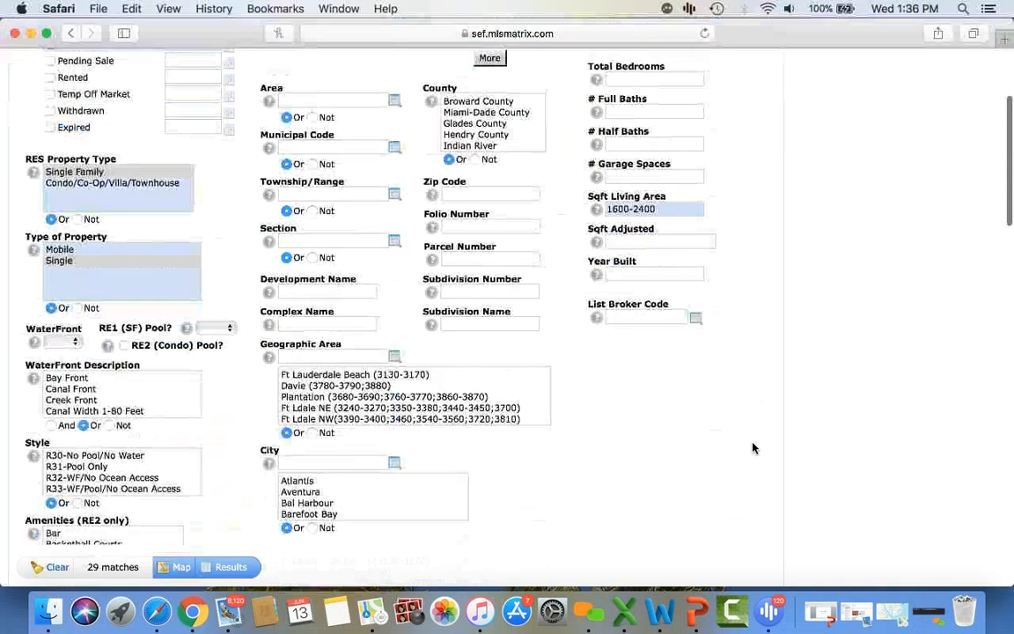
{"action": "left_click", "coordinate": [211, 256]}
{"action": "left_click", "coordinate": [209, 283]}
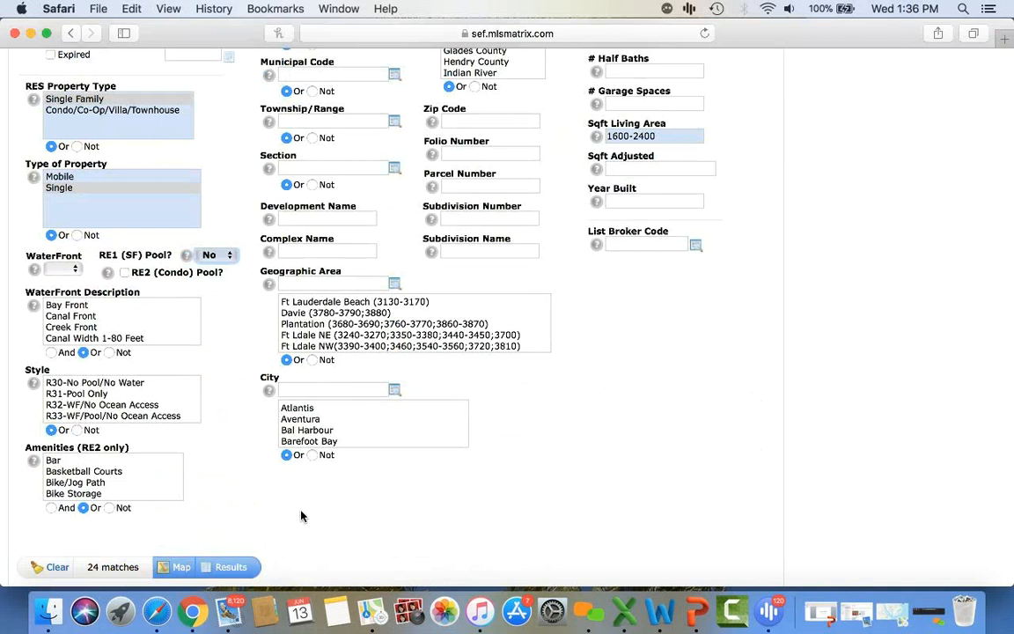
{"action": "scroll", "coordinate": [632, 501], "scroll_direction": "up", "scroll_amount": 6}
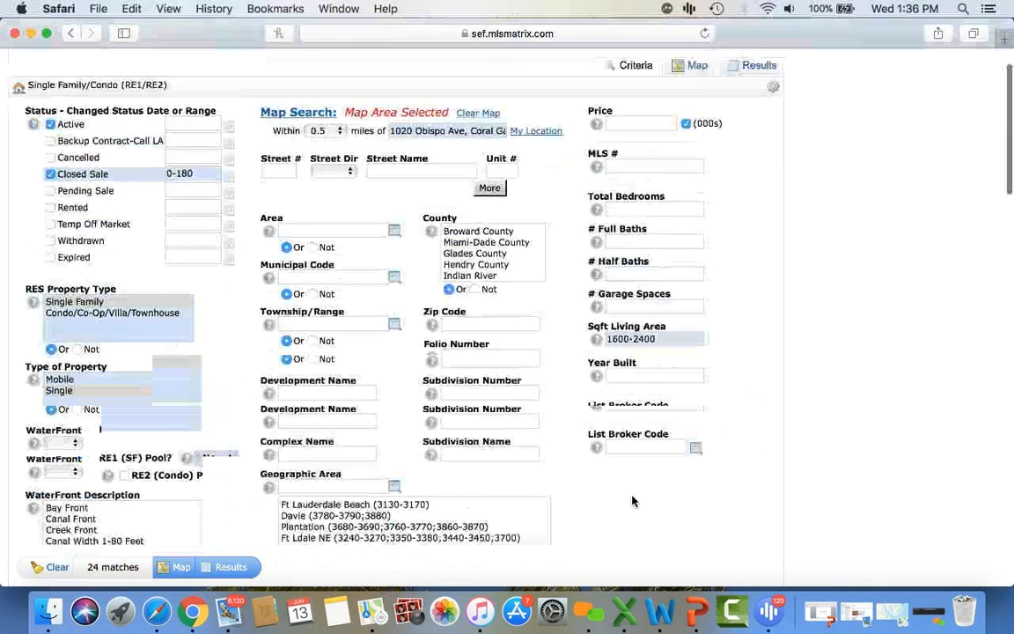
- Require 3+ total bedrooms and 3+ full baths, then show the 10 matching results
{"action": "left_click", "coordinate": [634, 268]}
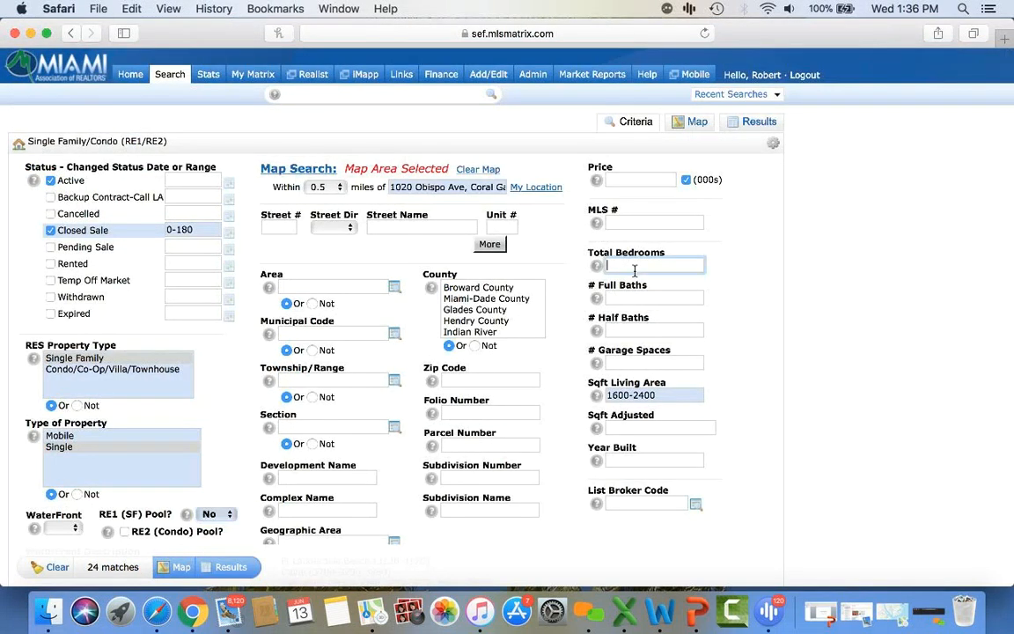
{"action": "type", "text": "3+"}
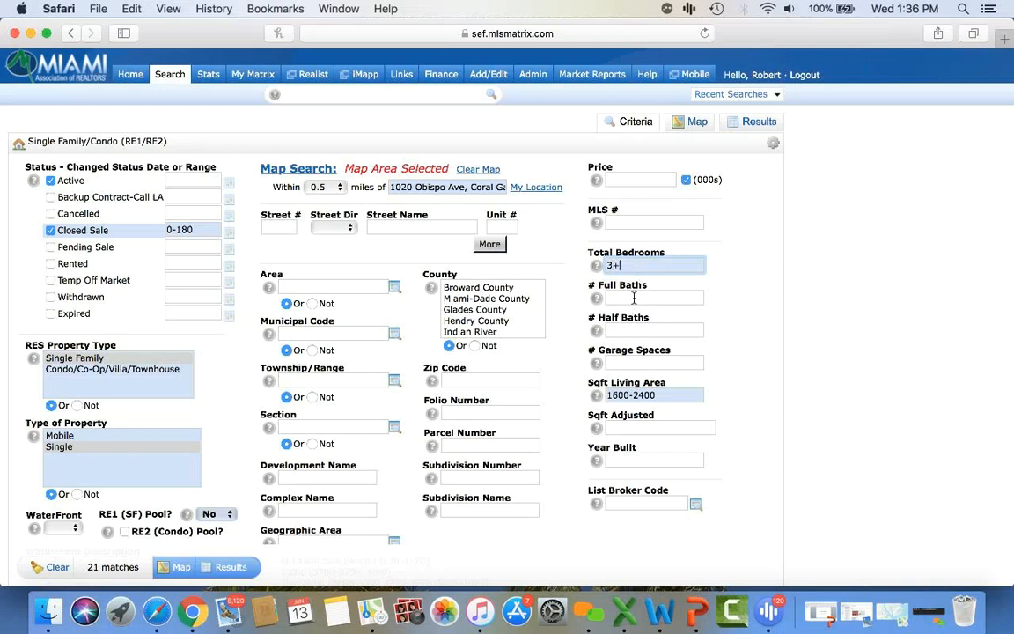
{"action": "left_click", "coordinate": [634, 298]}
{"action": "type", "text": "3"}
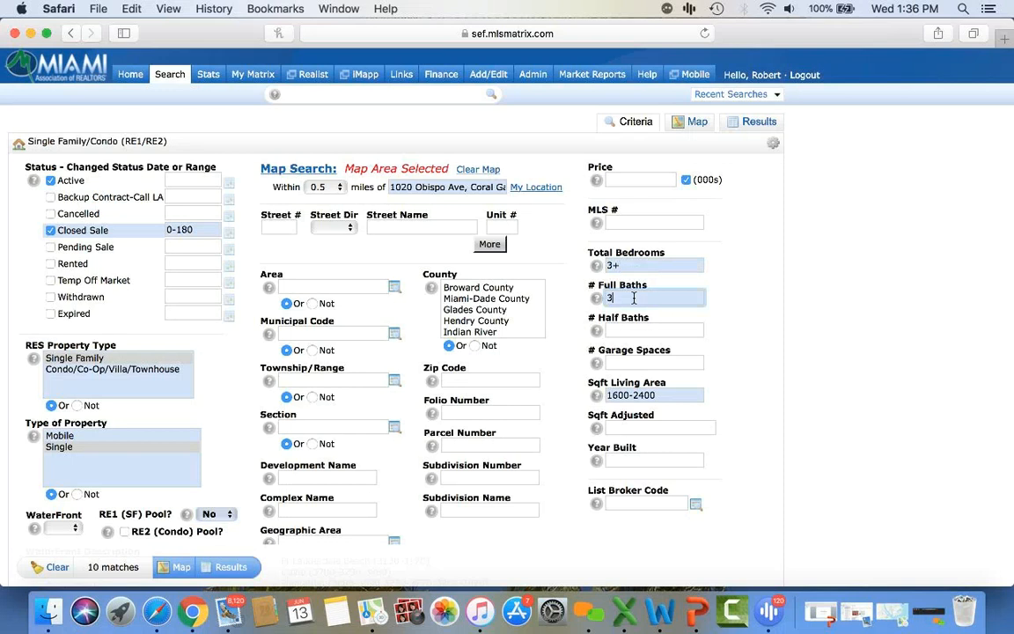
{"action": "type", "text": "+"}
{"action": "scroll", "coordinate": [852, 379], "scroll_direction": "down", "scroll_amount": 1}
{"action": "scroll", "coordinate": [852, 378], "scroll_direction": "down", "scroll_amount": 3}
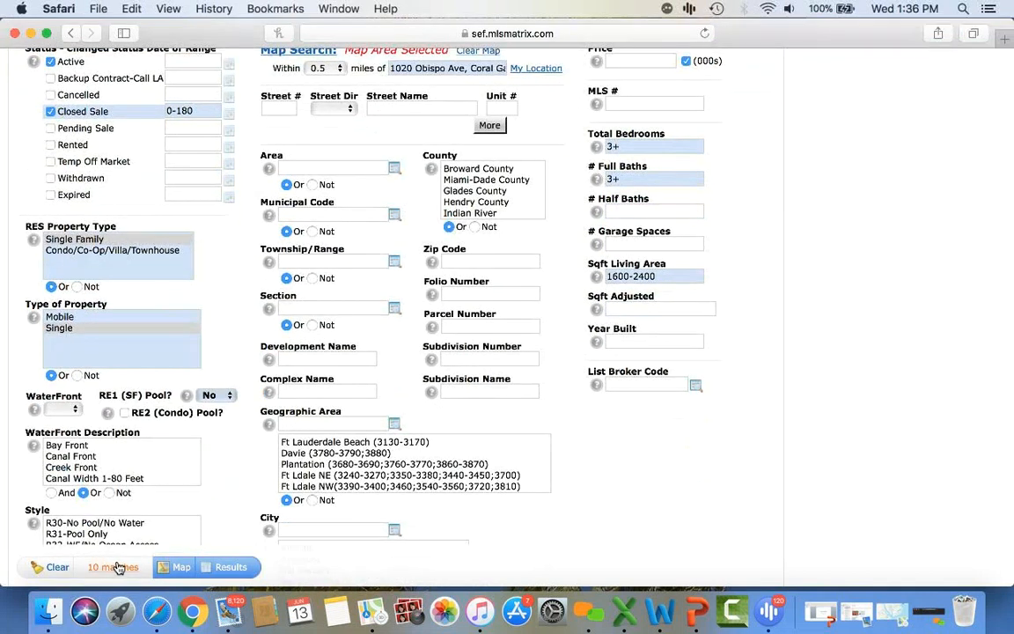
{"action": "left_click", "coordinate": [227, 570]}
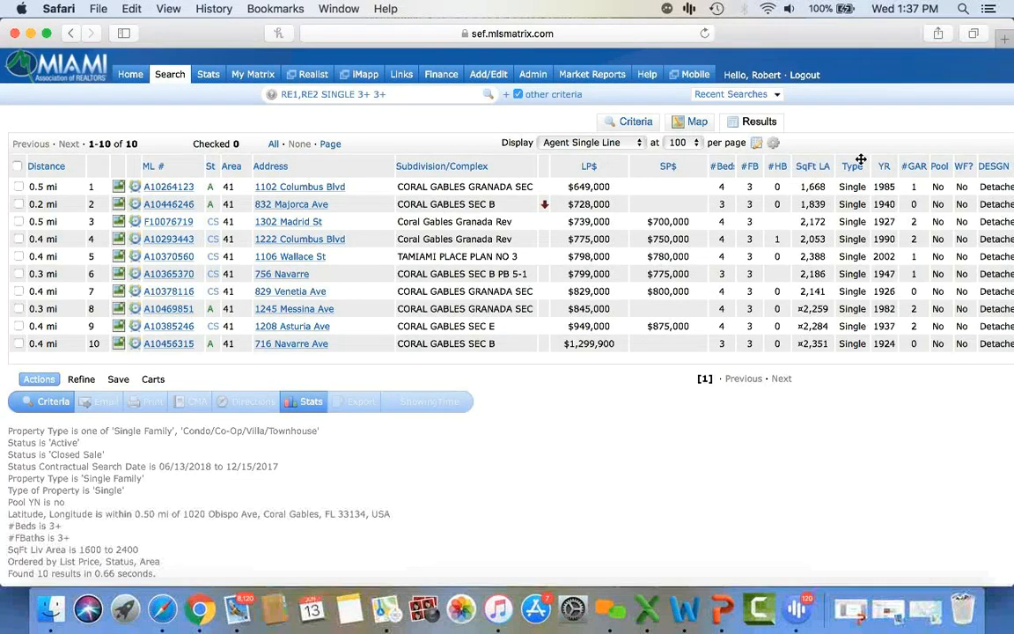
- Sort the results by sale price and check the first three listings
{"action": "left_click", "coordinate": [666, 167]}
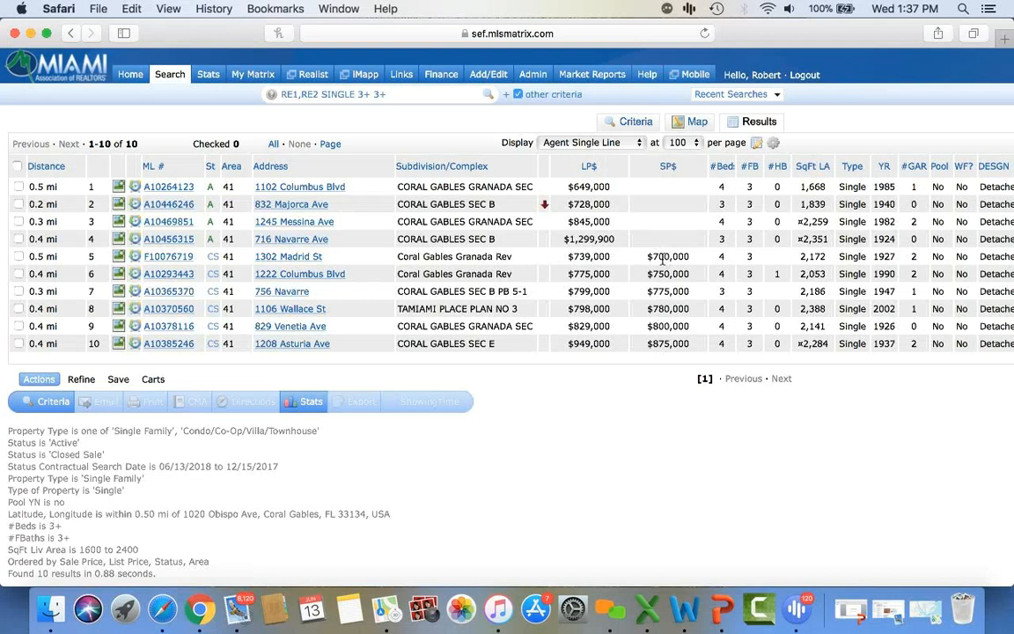
{"action": "left_click", "coordinate": [18, 188]}
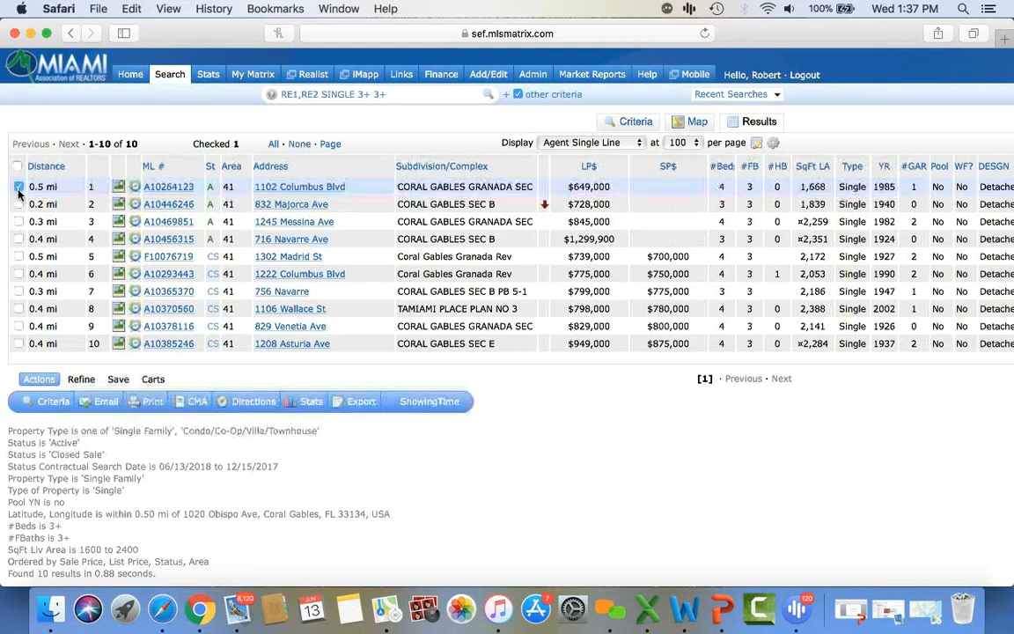
{"action": "left_click", "coordinate": [18, 204]}
{"action": "left_click", "coordinate": [18, 222]}
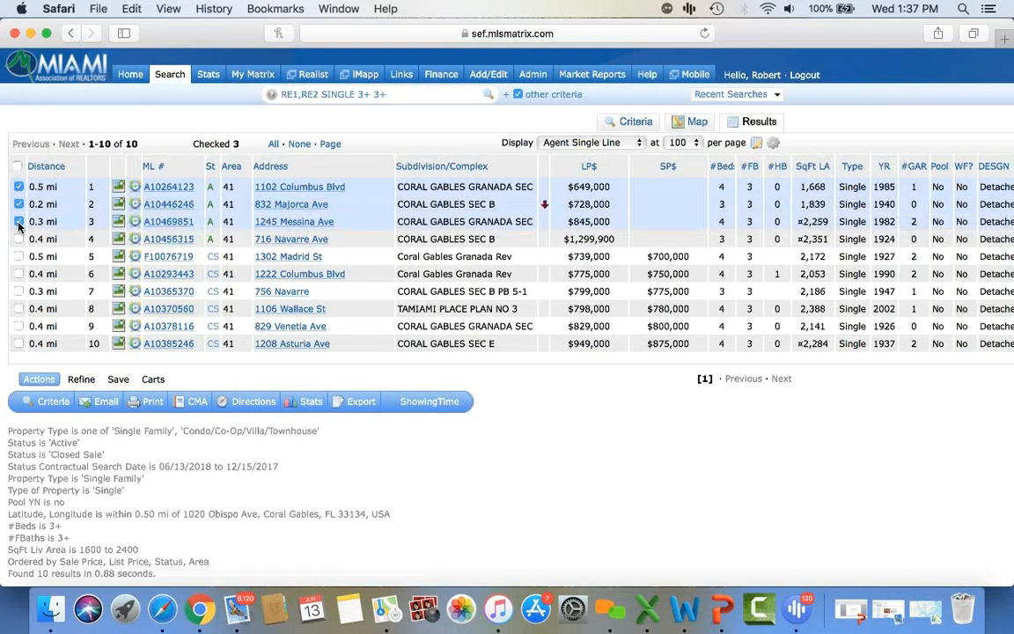
- Check rows 5 through 10, leaving the $1,299,900 listing as the only unchecked one
{"action": "left_click", "coordinate": [18, 257]}
{"action": "left_click", "coordinate": [18, 274]}
{"action": "left_click", "coordinate": [18, 292]}
{"action": "left_click", "coordinate": [18, 309]}
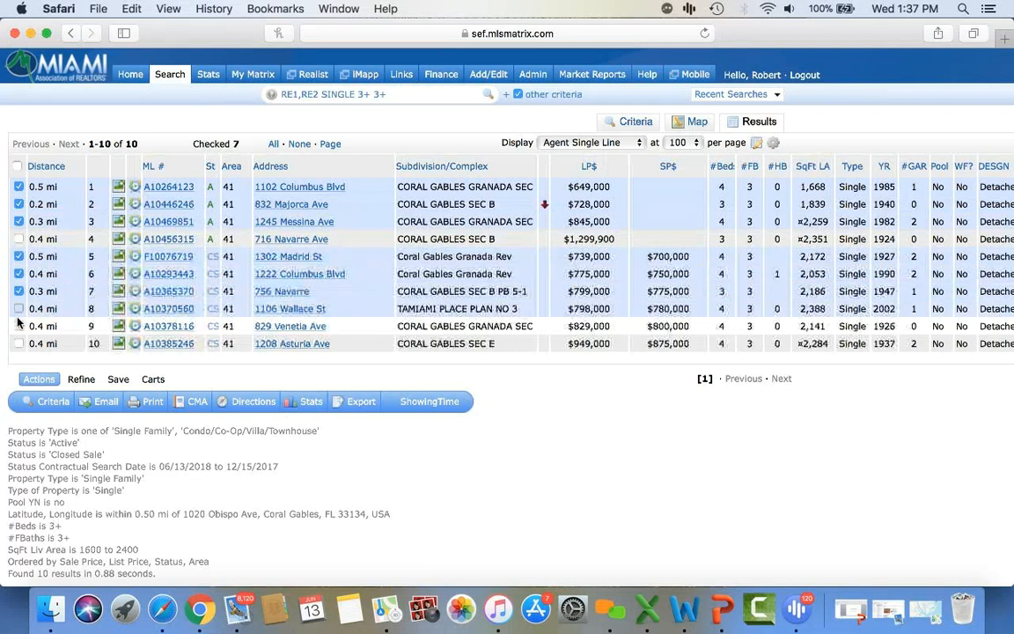
{"action": "left_click", "coordinate": [19, 326]}
{"action": "left_click", "coordinate": [19, 344]}
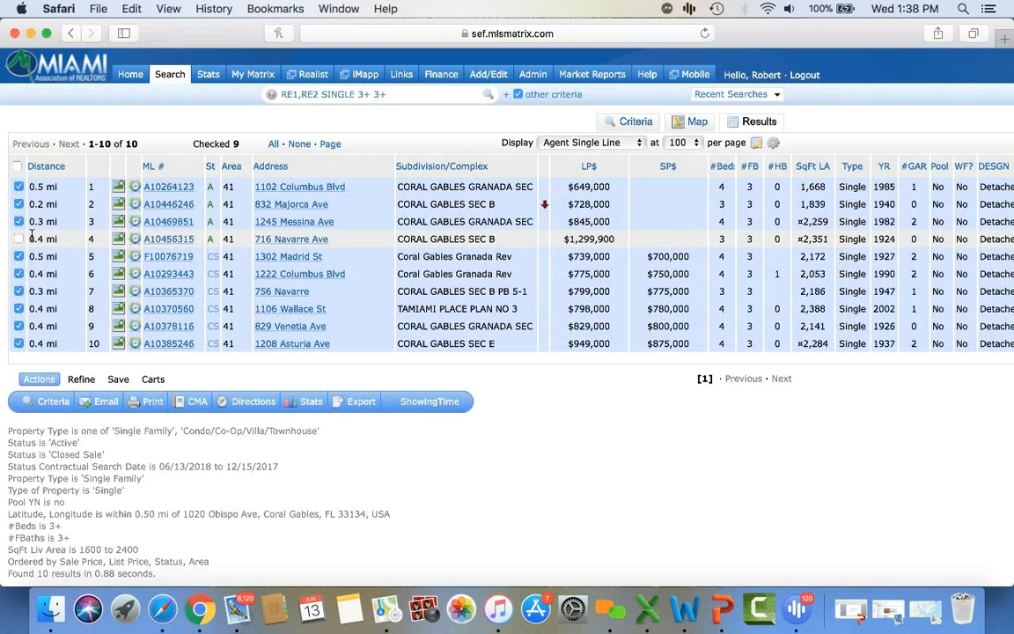
{"action": "left_click", "coordinate": [314, 409]}
{"action": "left_click", "coordinate": [336, 427]}
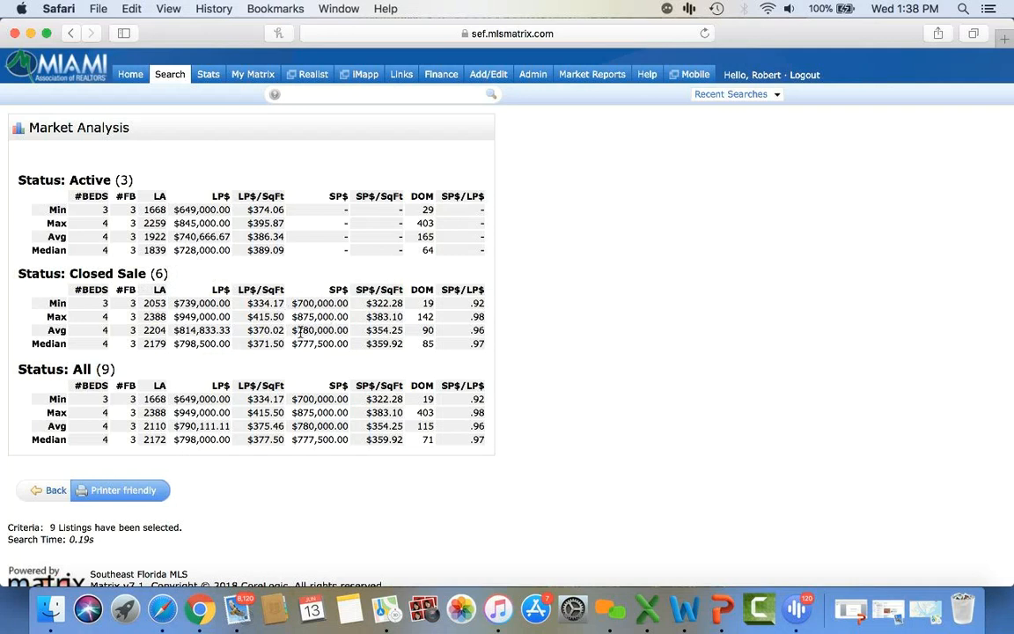
{"action": "left_click_drag", "start_coordinate": [293, 331], "coordinate": [344, 332]}
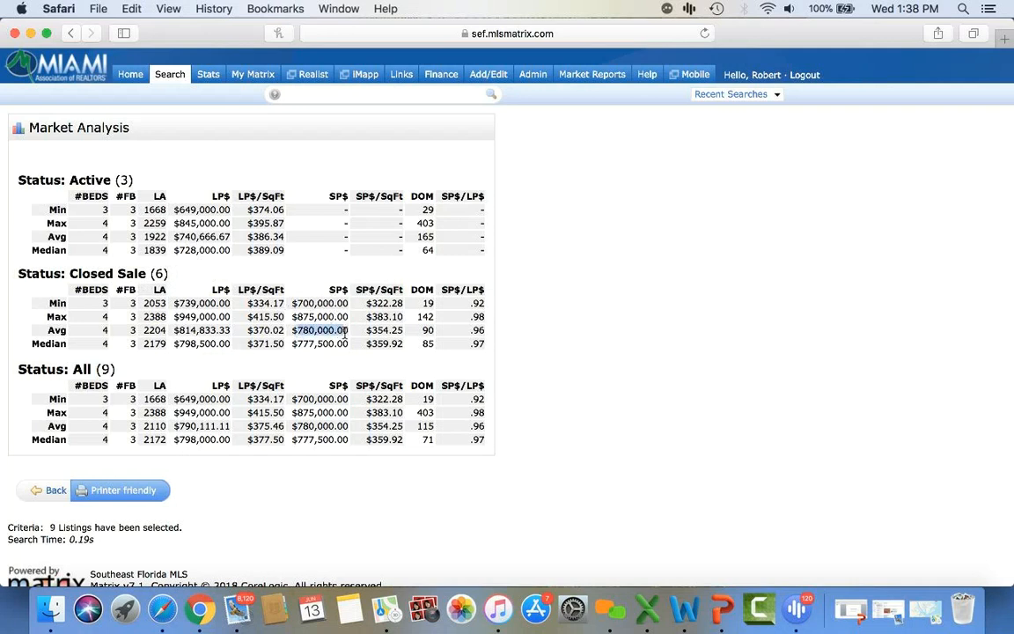
{"action": "left_click_drag", "start_coordinate": [367, 331], "coordinate": [406, 332]}
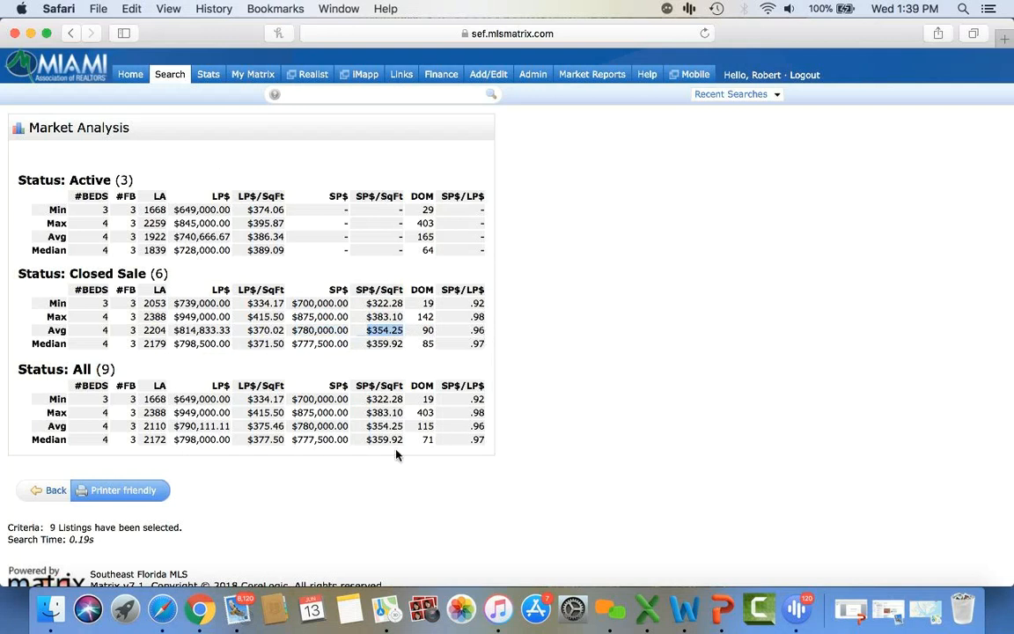
{"action": "left_click", "coordinate": [49, 493]}
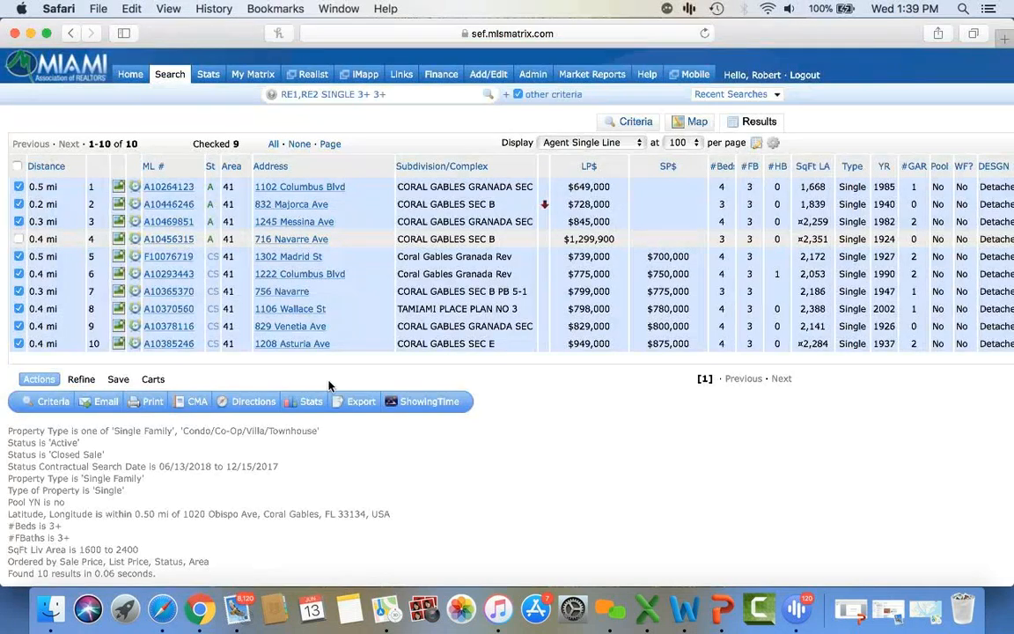
{"action": "left_click", "coordinate": [311, 403]}
{"action": "left_click", "coordinate": [343, 427]}
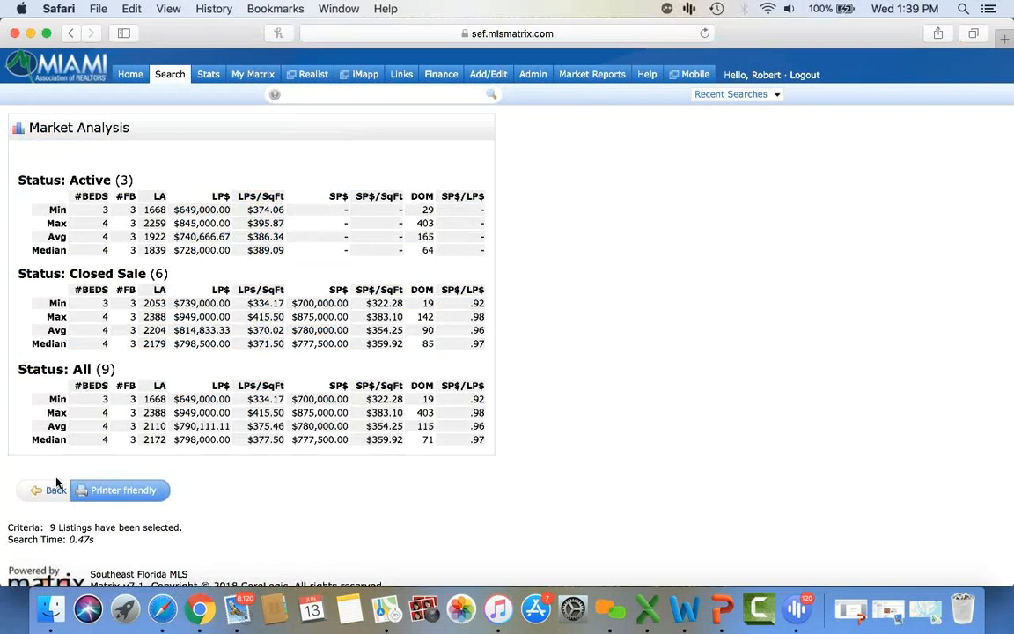
{"action": "left_click", "coordinate": [55, 492]}
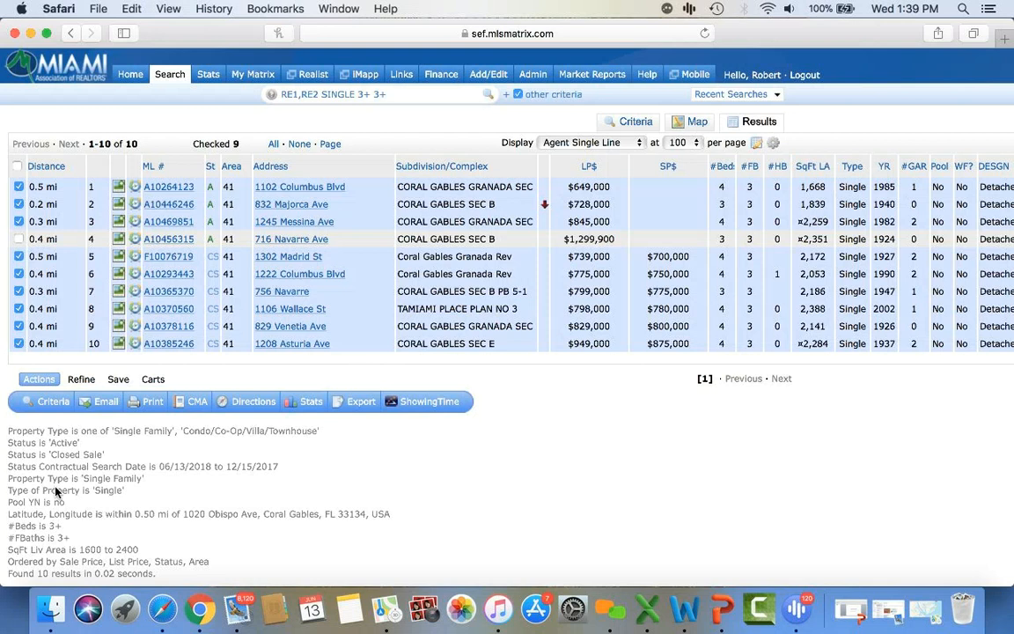
- Print the nine listings to PDF as CMA 1 Line Summary Report plus 3-Up Comparison
{"action": "left_click", "coordinate": [154, 404]}
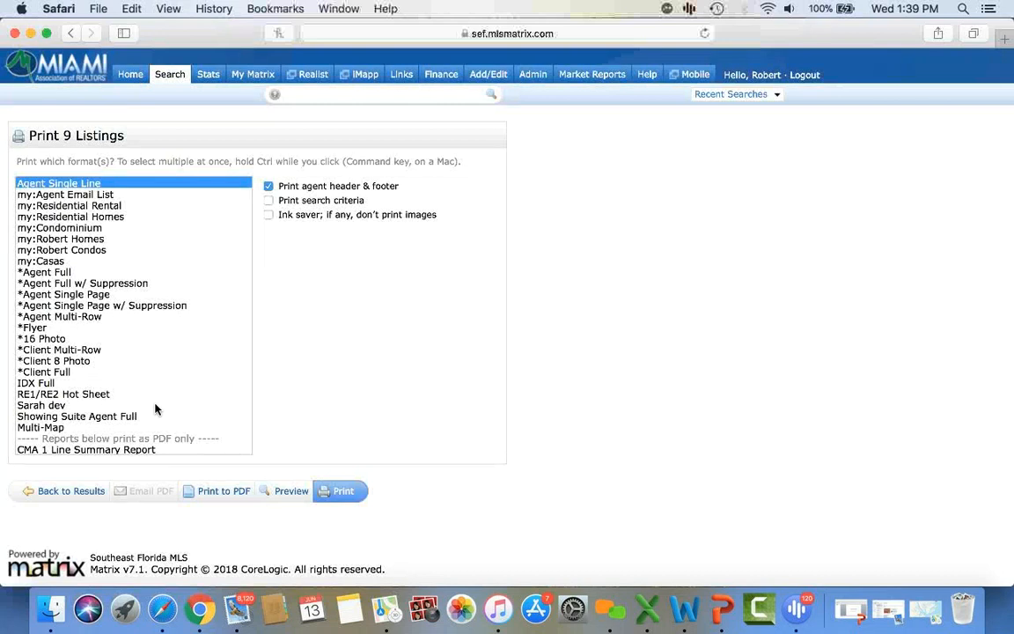
{"action": "scroll", "coordinate": [155, 408], "scroll_direction": "down", "scroll_amount": 3}
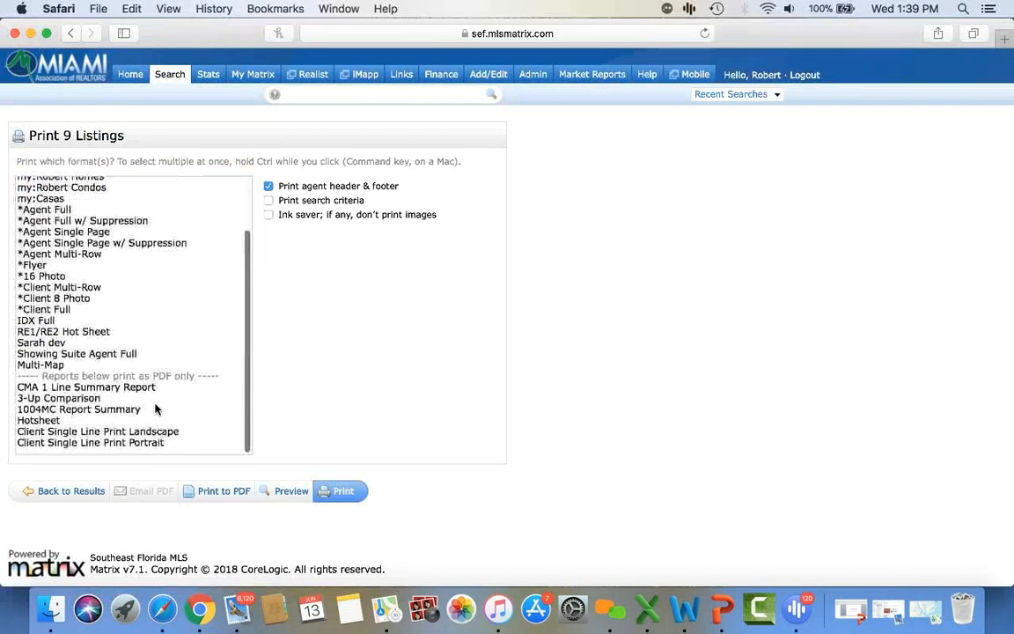
{"action": "left_click", "coordinate": [98, 394]}
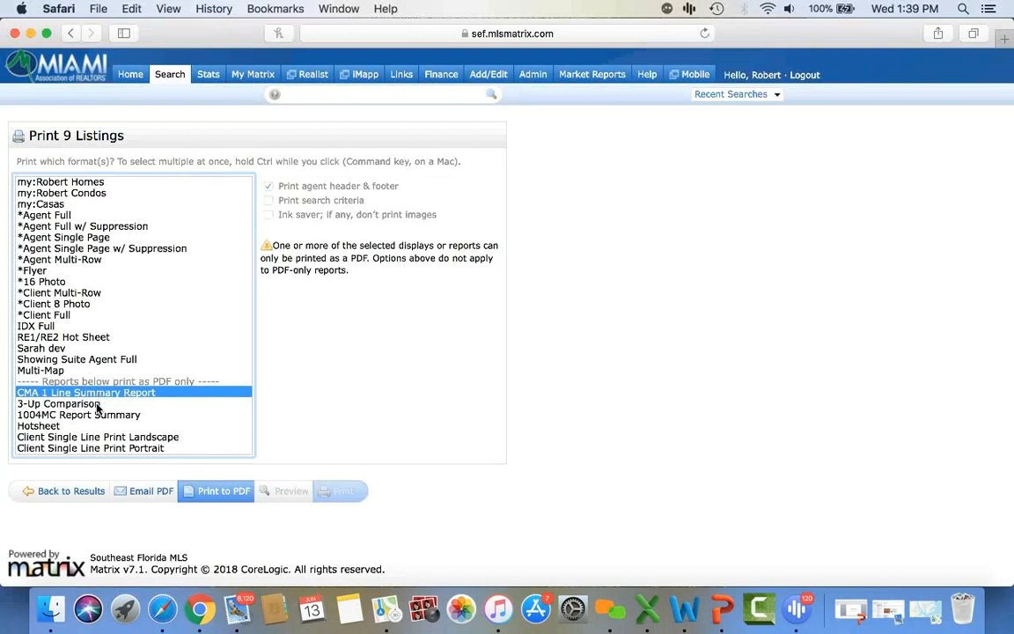
{"action": "left_click", "coordinate": [97, 404], "text": "super"}
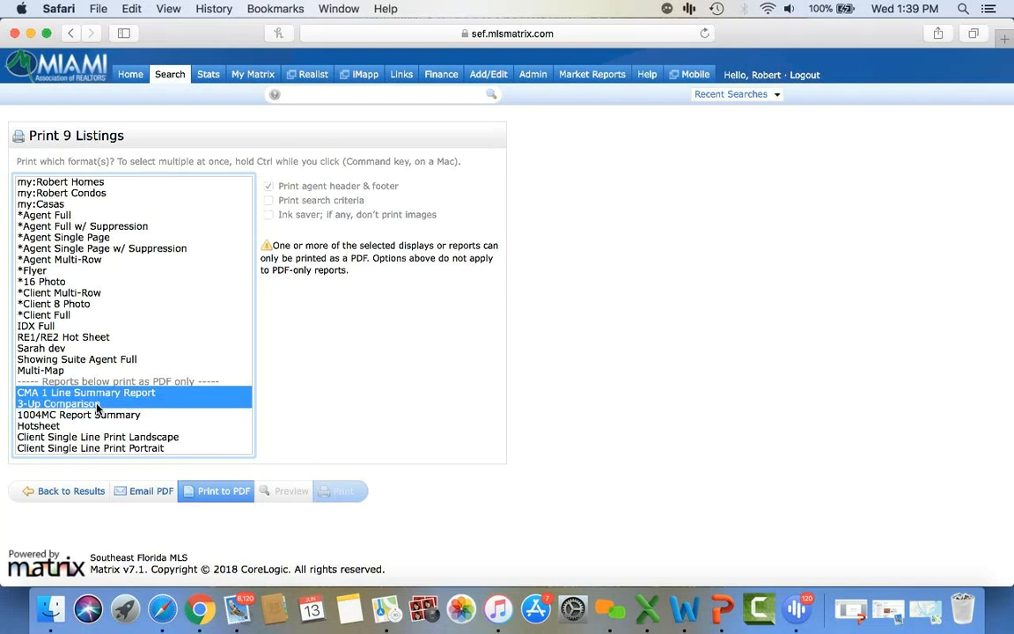
{"action": "left_click", "coordinate": [229, 495]}
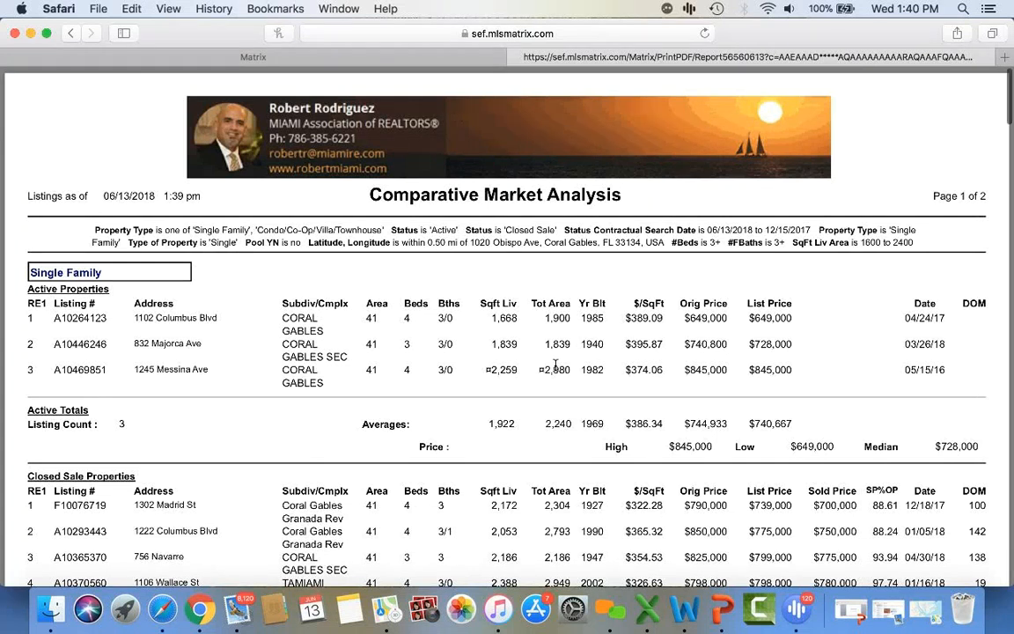
{"action": "scroll", "coordinate": [556, 364], "scroll_direction": "down", "scroll_amount": 2}
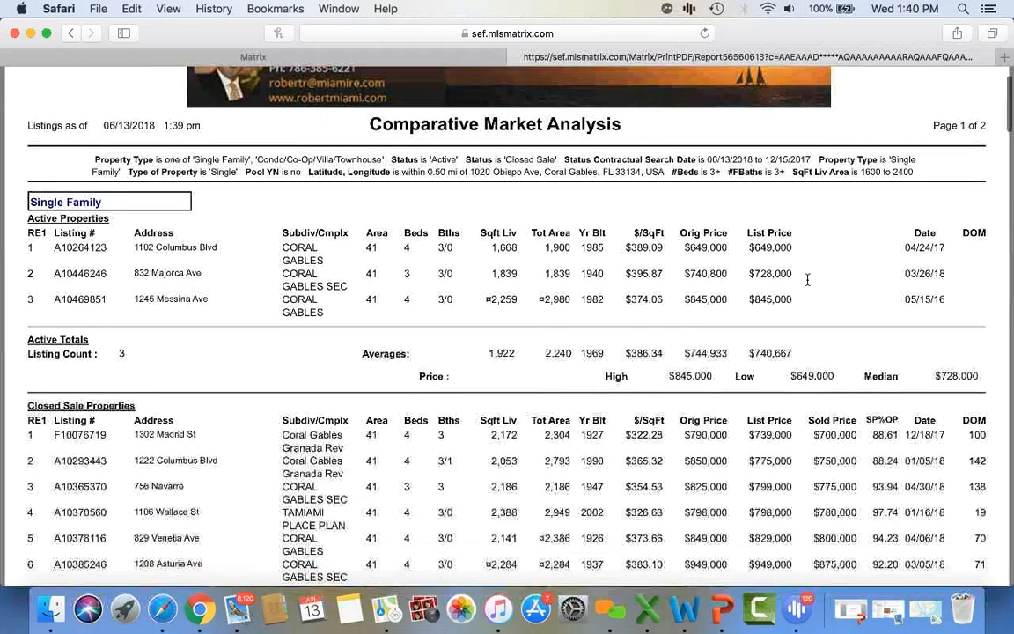
{"action": "scroll", "coordinate": [785, 257], "scroll_direction": "down", "scroll_amount": 1}
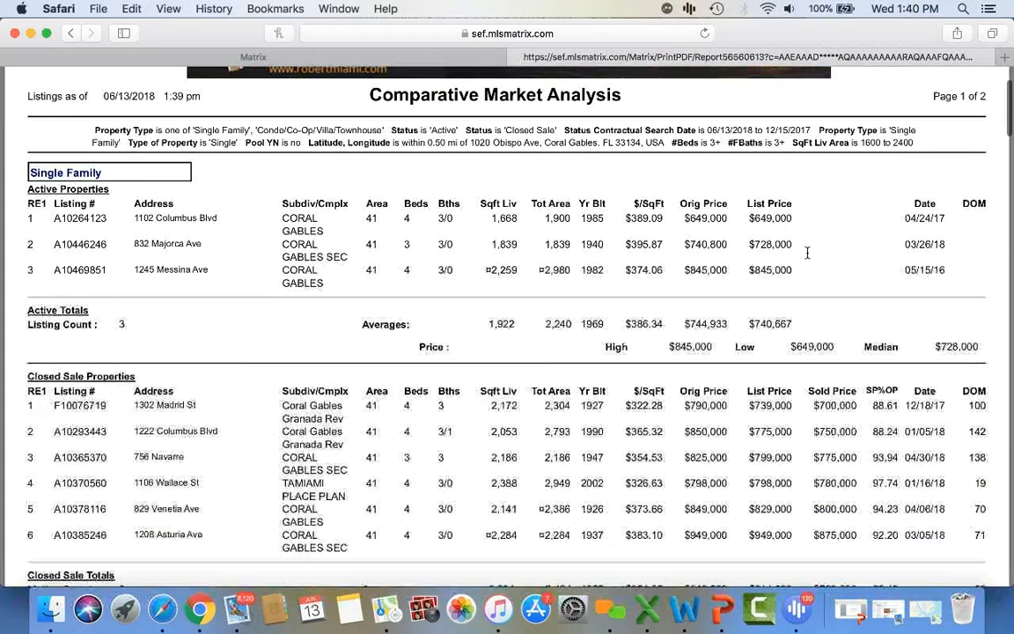
{"action": "scroll", "coordinate": [803, 287], "scroll_direction": "down", "scroll_amount": 1}
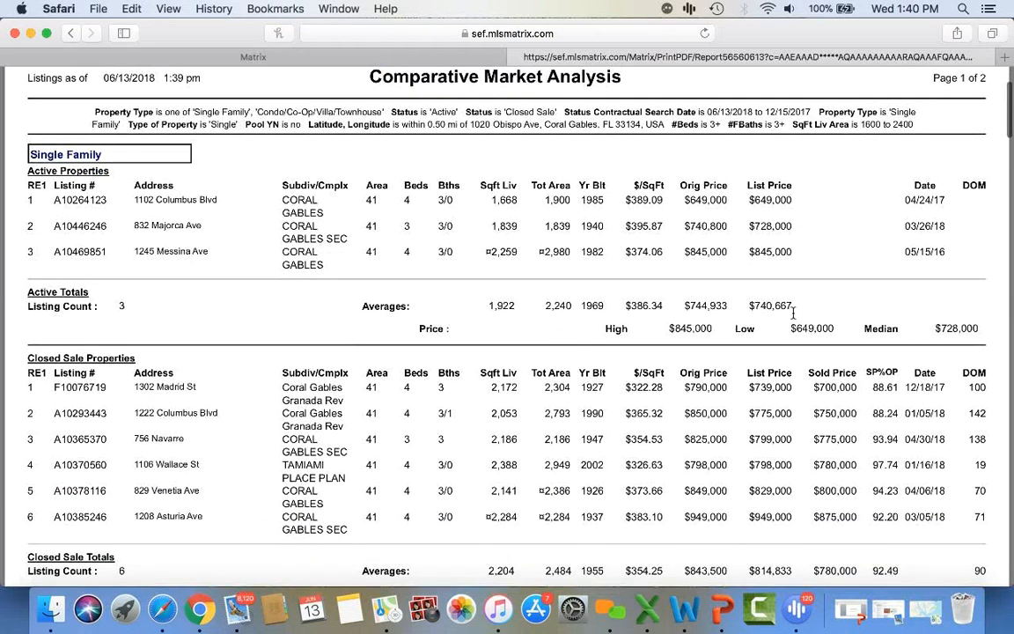
{"action": "scroll", "coordinate": [796, 313], "scroll_direction": "down", "scroll_amount": 4}
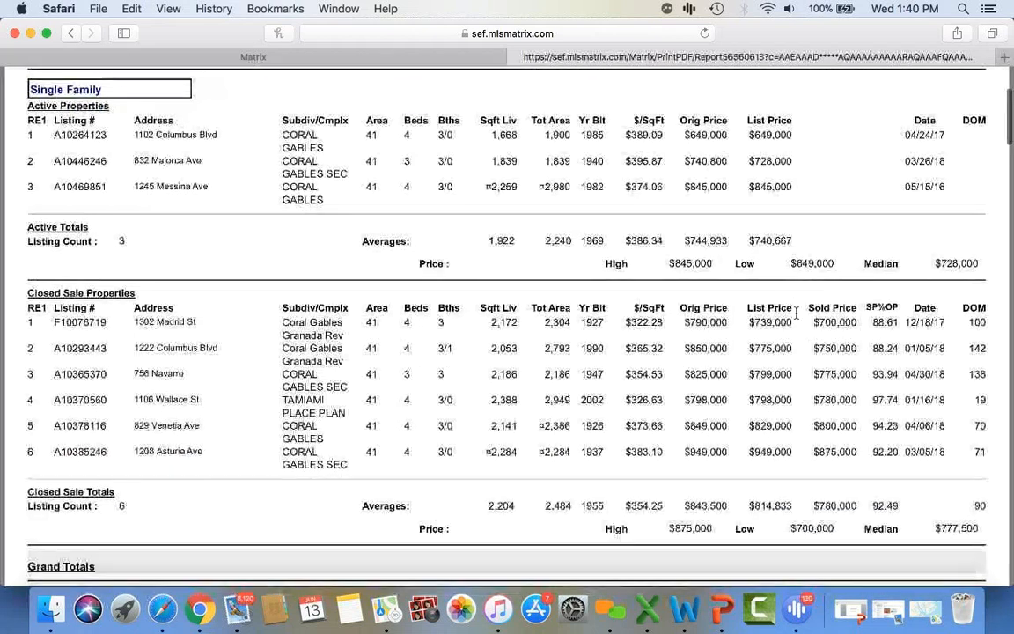
{"action": "scroll", "coordinate": [796, 313], "scroll_direction": "down", "scroll_amount": 2}
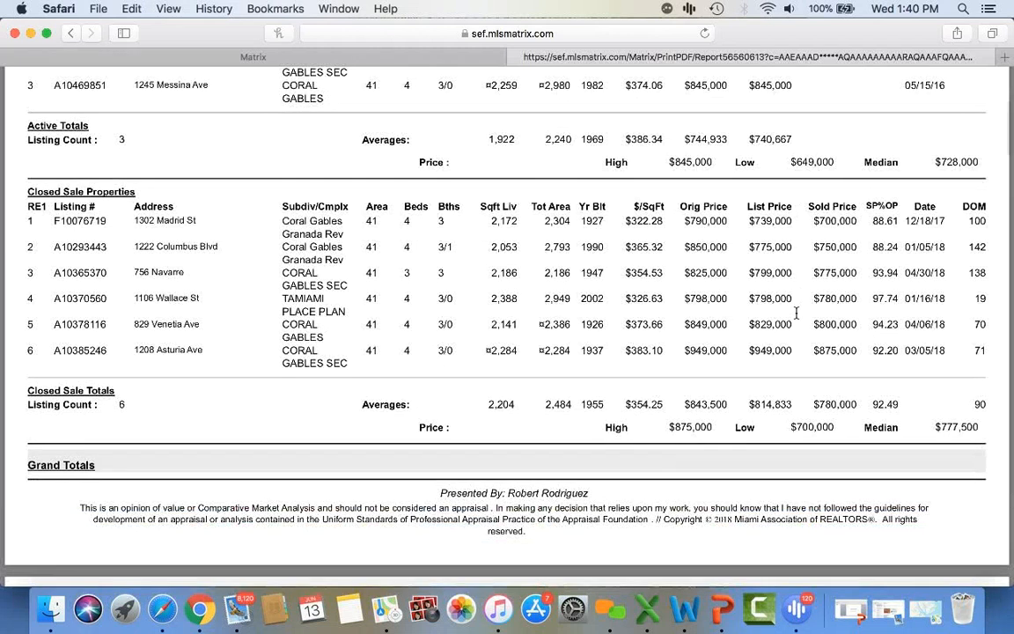
{"action": "left_click", "coordinate": [808, 29]}
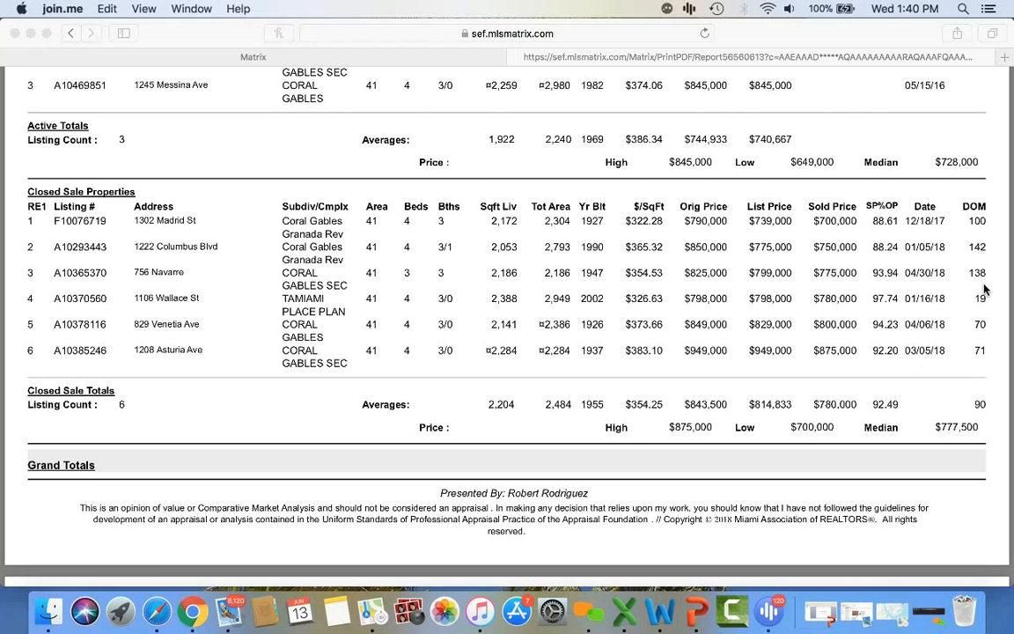
{"action": "left_click", "coordinate": [975, 407]}
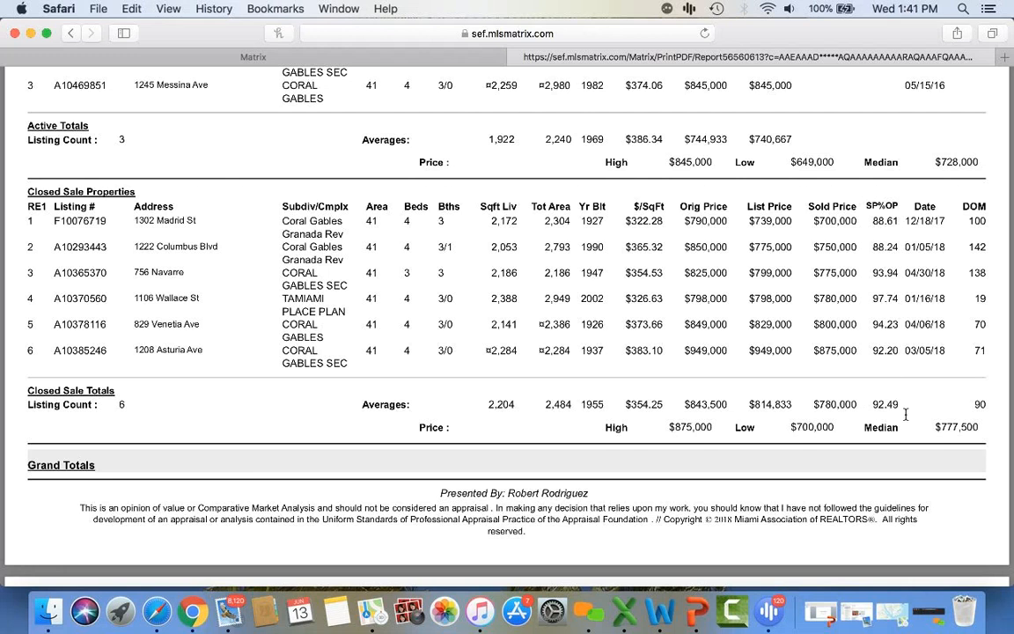
{"action": "left_click_drag", "start_coordinate": [690, 221], "coordinate": [727, 221]}
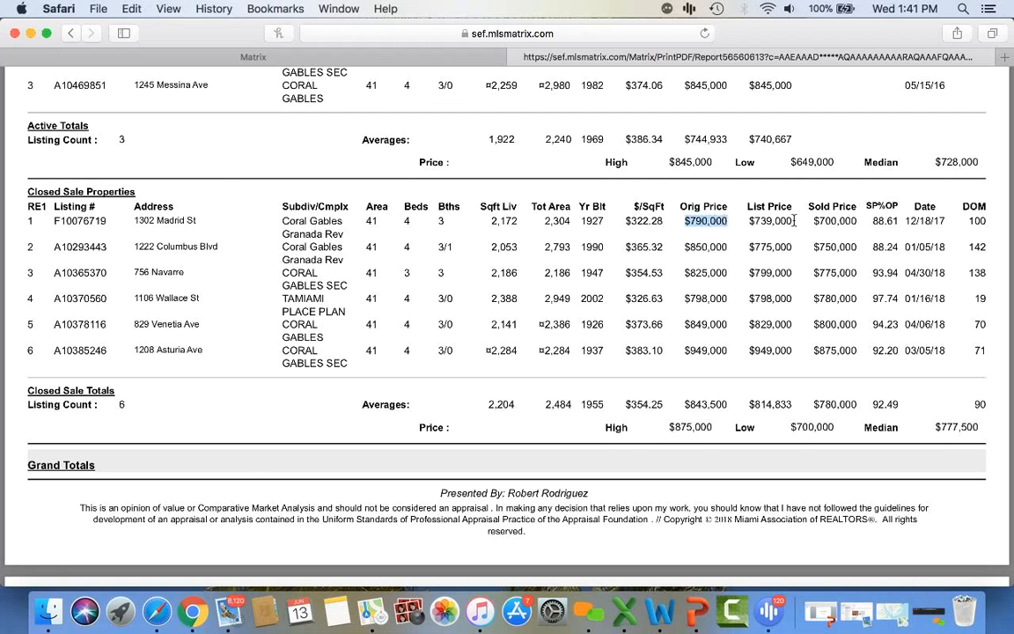
{"action": "left_click_drag", "start_coordinate": [819, 221], "coordinate": [859, 221]}
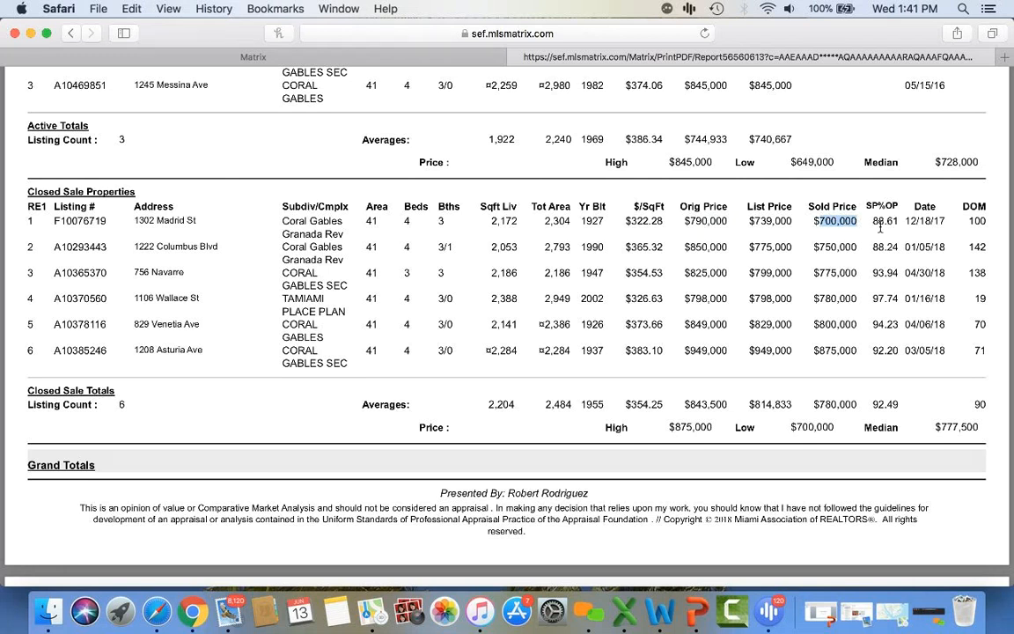
{"action": "left_click_drag", "start_coordinate": [684, 247], "coordinate": [729, 246]}
{"action": "left_click_drag", "start_coordinate": [814, 247], "coordinate": [870, 247]}
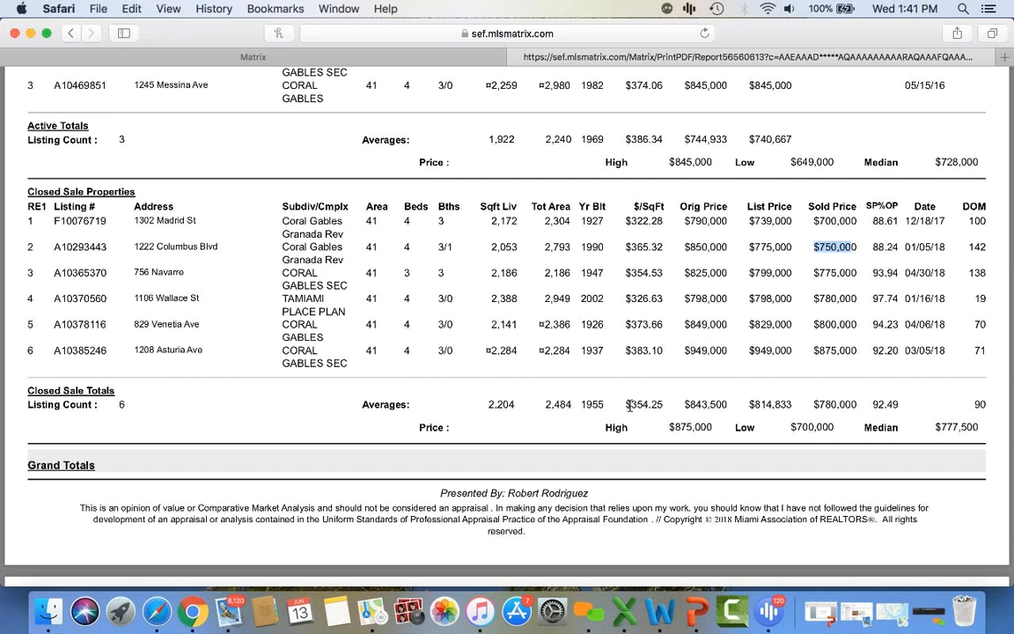
{"action": "left_click", "coordinate": [832, 401]}
{"action": "left_click_drag", "start_coordinate": [833, 402], "coordinate": [845, 401]}
{"action": "left_click", "coordinate": [852, 403]}
{"action": "scroll", "coordinate": [854, 404], "scroll_direction": "down", "scroll_amount": 4}
{"action": "scroll", "coordinate": [855, 405], "scroll_direction": "down", "scroll_amount": 4}
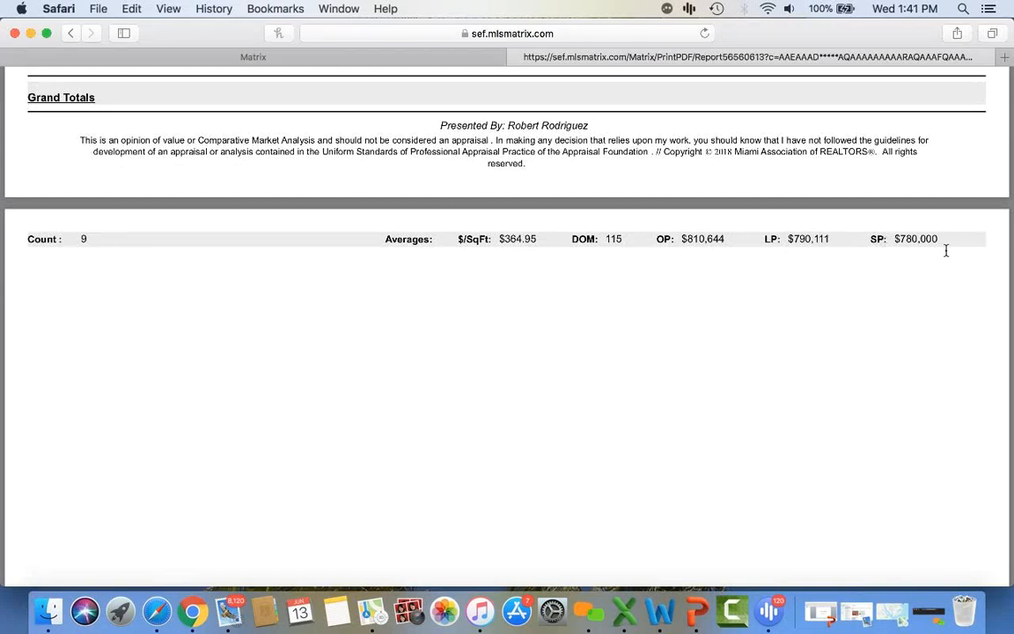
{"action": "scroll", "coordinate": [727, 327], "scroll_direction": "down", "scroll_amount": 10}
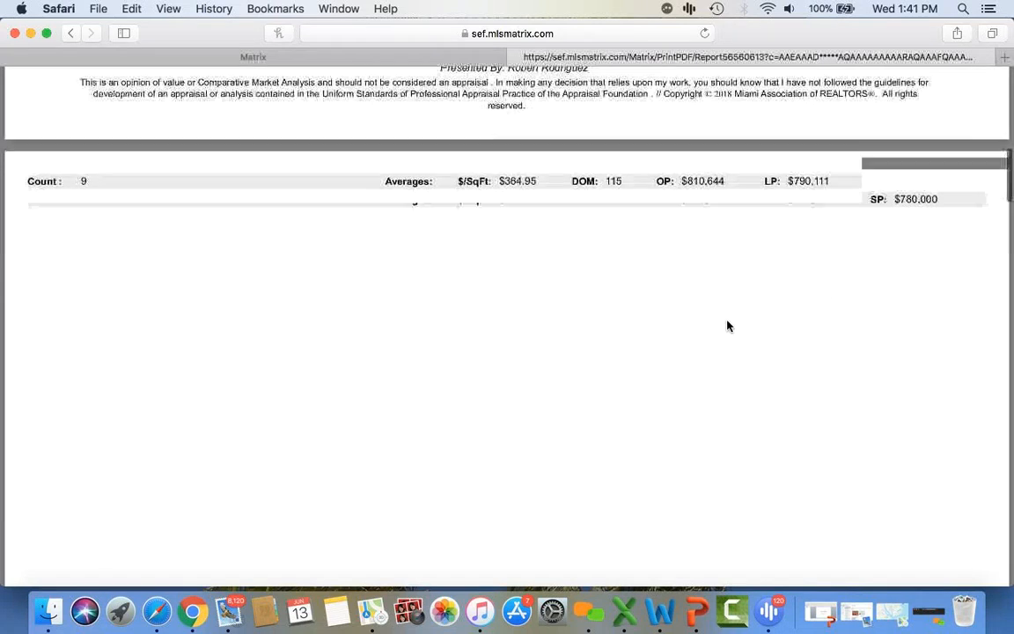
{"action": "scroll", "coordinate": [727, 326], "scroll_direction": "down", "scroll_amount": 6}
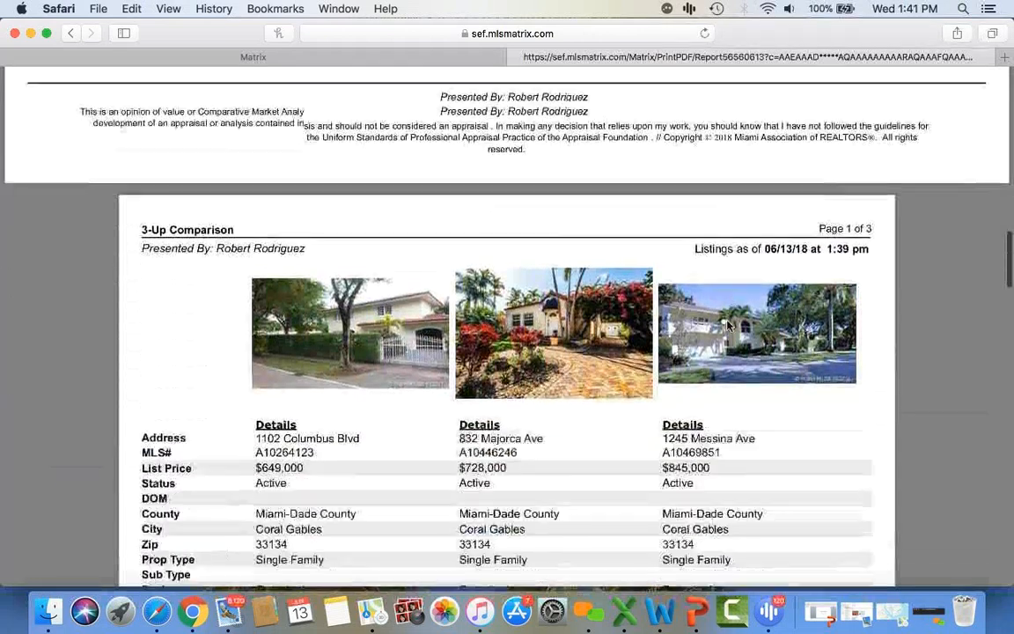
{"action": "scroll", "coordinate": [727, 326], "scroll_direction": "down", "scroll_amount": 2}
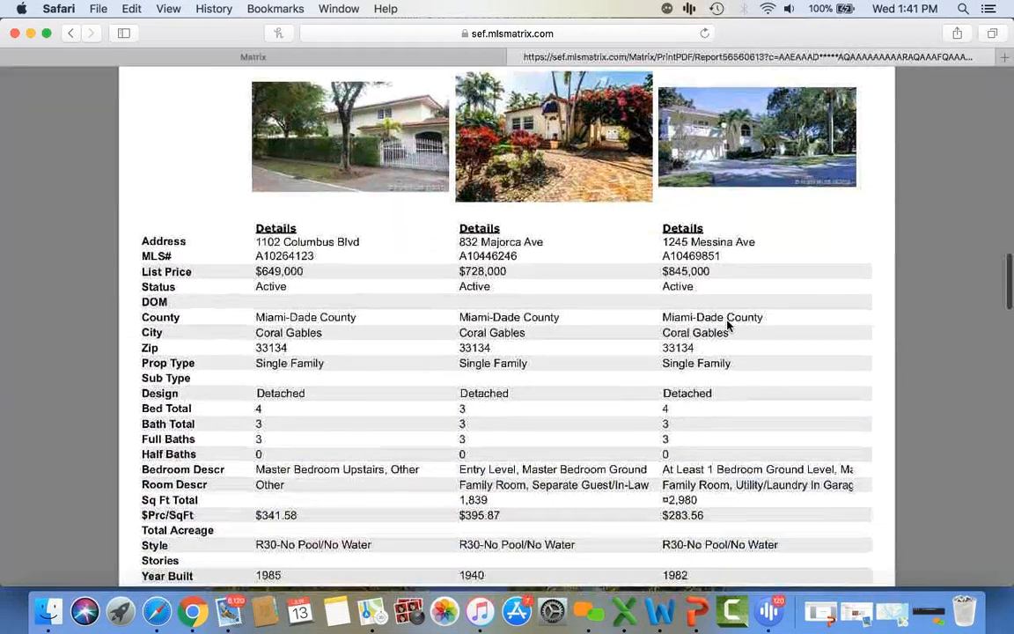
{"action": "scroll", "coordinate": [727, 327], "scroll_direction": "down", "scroll_amount": 4}
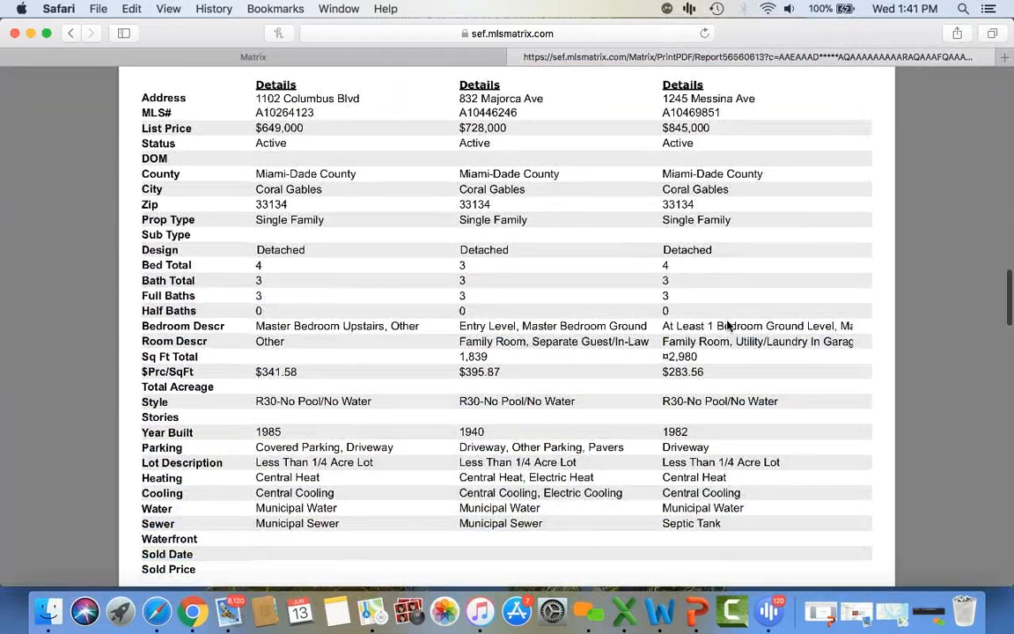
{"action": "scroll", "coordinate": [727, 327], "scroll_direction": "up", "scroll_amount": 8}
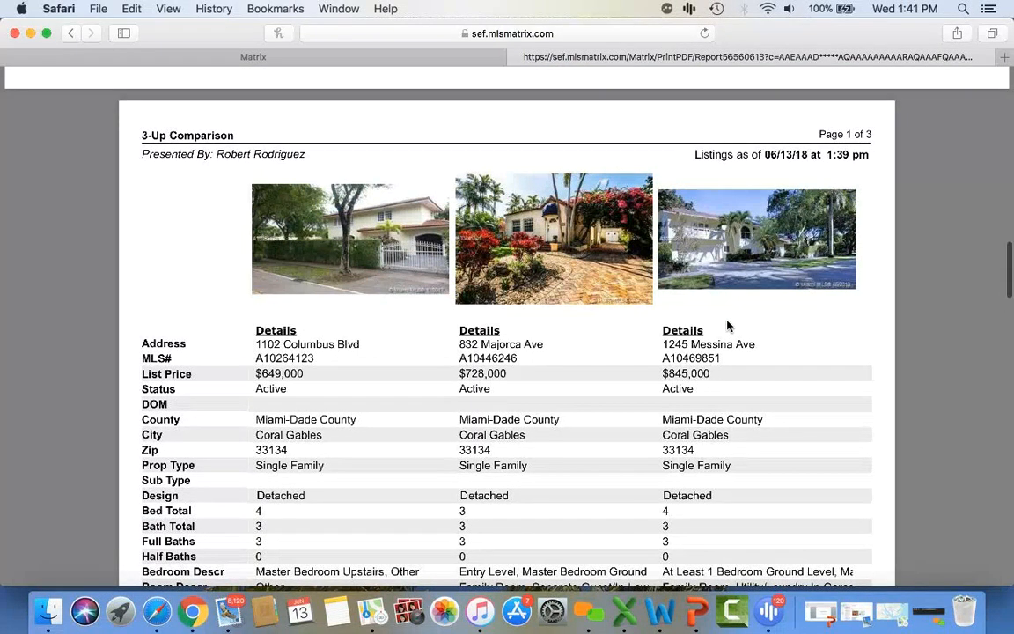
{"action": "scroll", "coordinate": [727, 327], "scroll_direction": "down", "scroll_amount": 3}
{"action": "scroll", "coordinate": [727, 326], "scroll_direction": "down", "scroll_amount": 10}
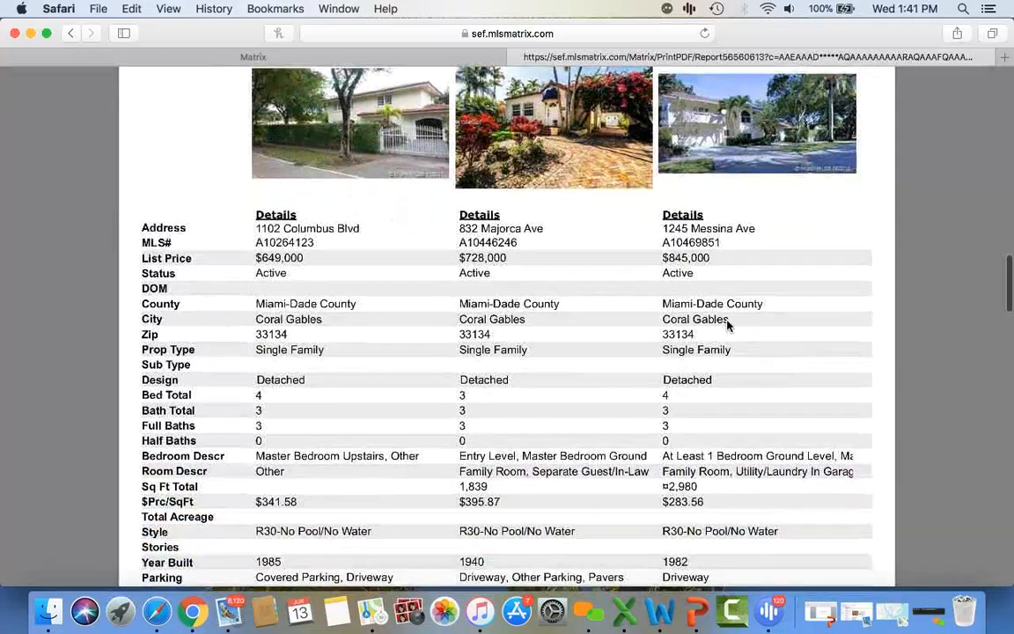
{"action": "scroll", "coordinate": [727, 326], "scroll_direction": "down", "scroll_amount": 20}
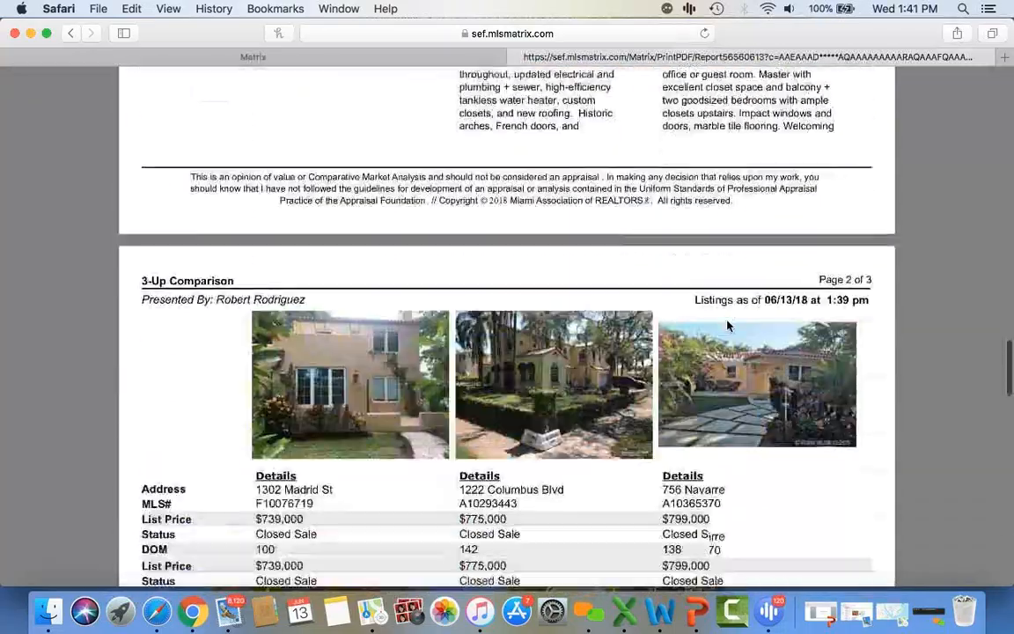
{"action": "scroll", "coordinate": [727, 327], "scroll_direction": "down", "scroll_amount": 20}
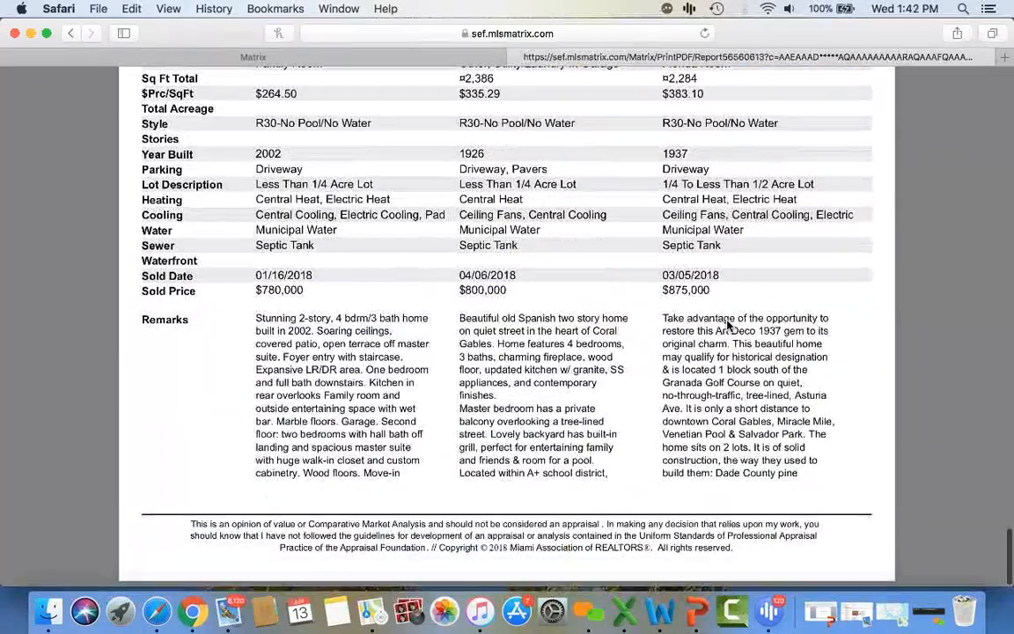
{"action": "scroll", "coordinate": [727, 326], "scroll_direction": "up", "scroll_amount": 20}
{"action": "scroll", "coordinate": [727, 327], "scroll_direction": "up", "scroll_amount": 20}
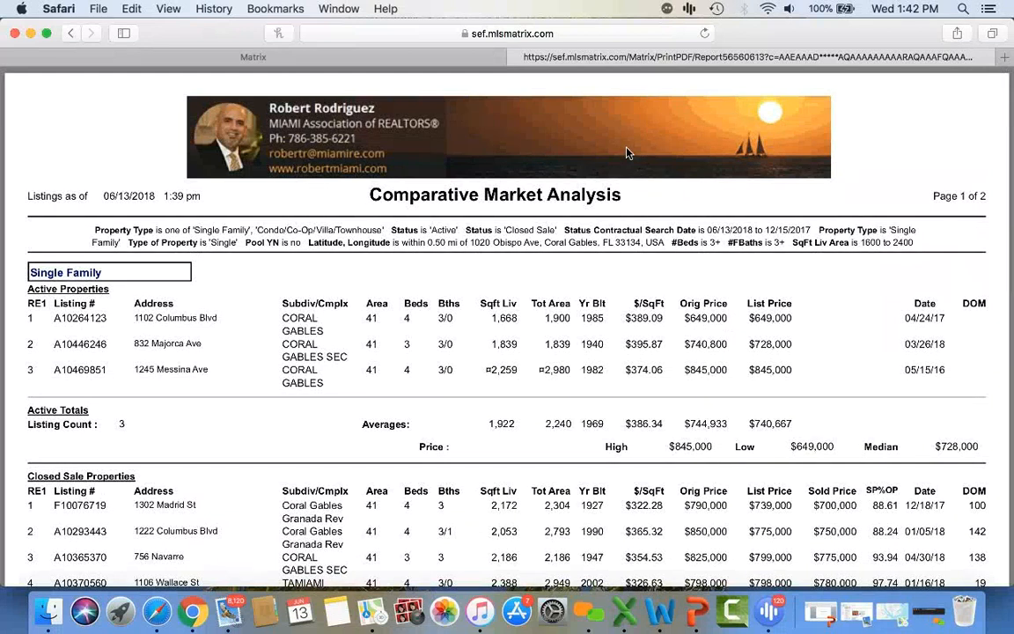
- Close the report PDF, cancel the Email PDF page, and go back to the 10-listing results
{"action": "left_click", "coordinate": [516, 57]}
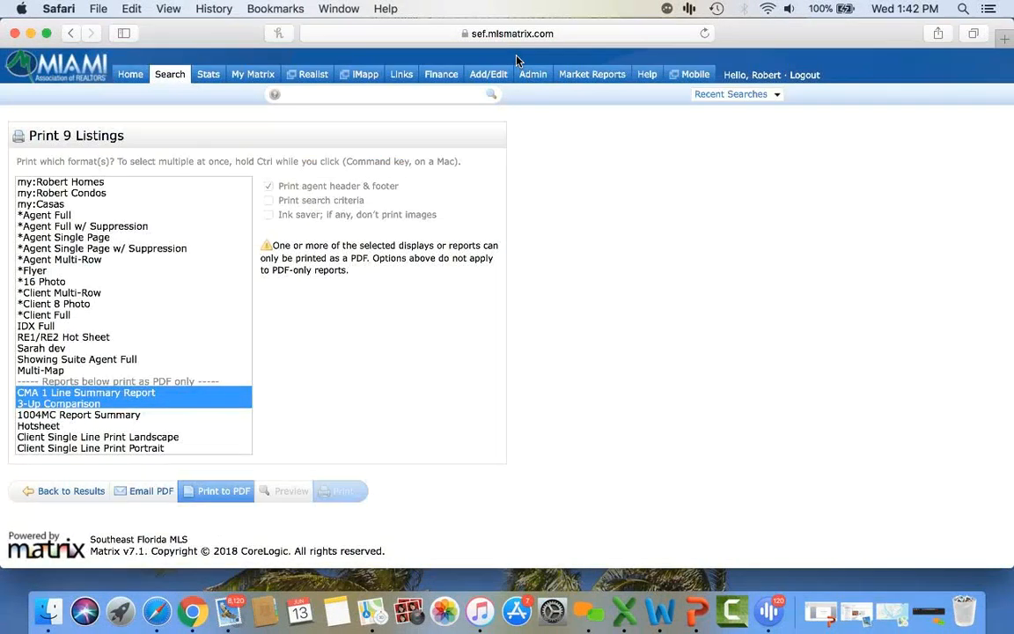
{"action": "left_click", "coordinate": [152, 495]}
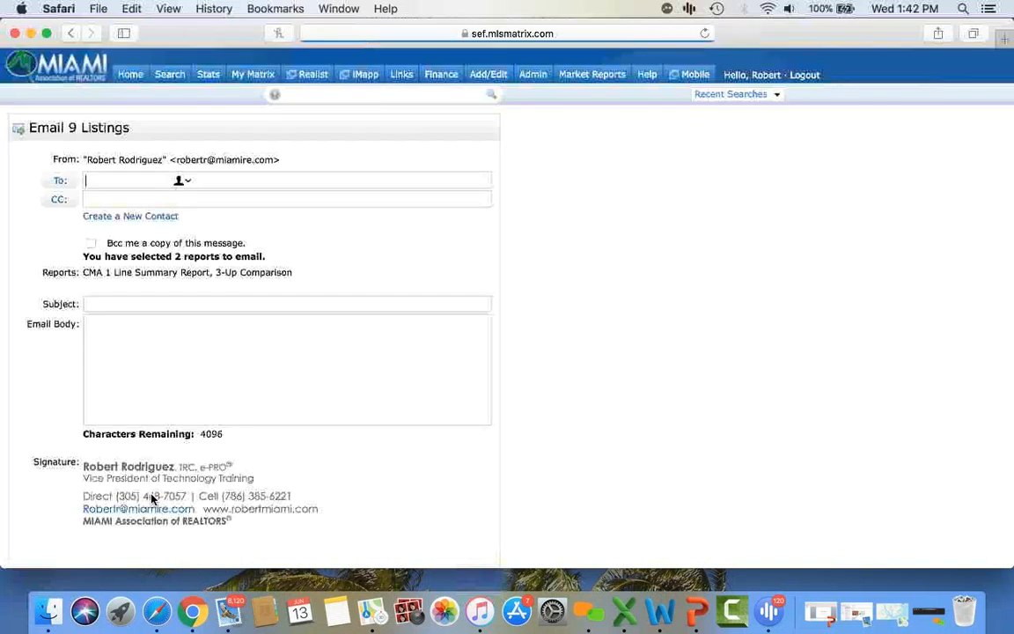
{"action": "scroll", "coordinate": [213, 380], "scroll_direction": "down", "scroll_amount": 3}
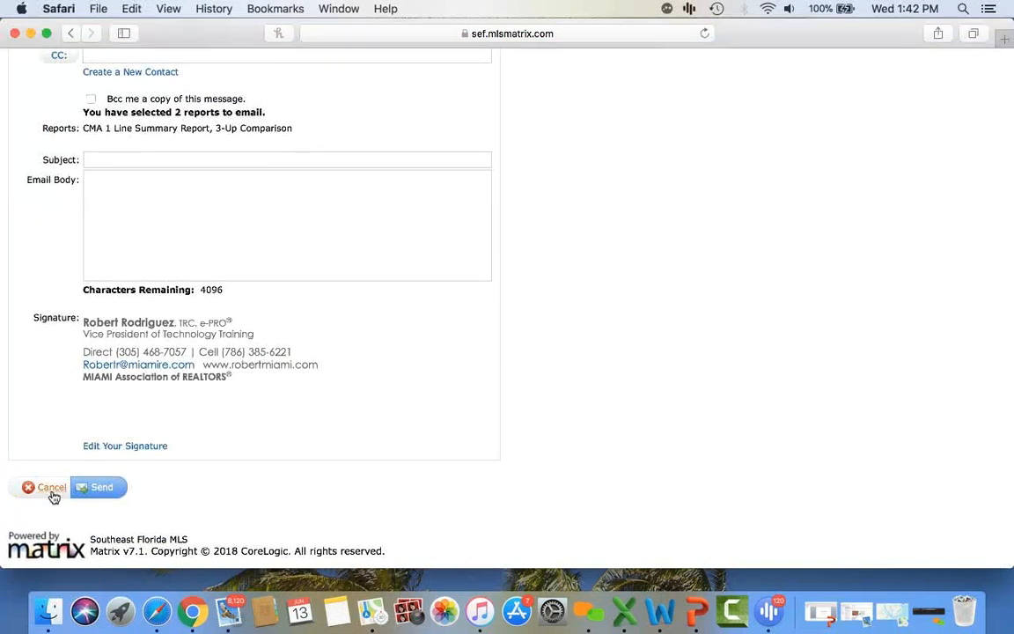
{"action": "left_click", "coordinate": [50, 488]}
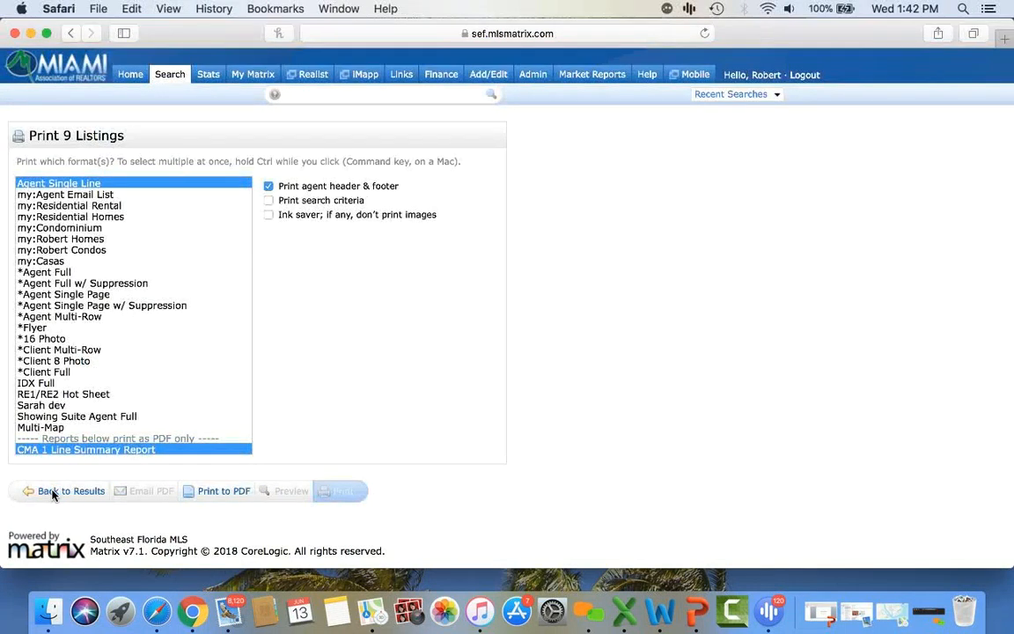
{"action": "scroll", "coordinate": [152, 357], "scroll_direction": "down", "scroll_amount": 3}
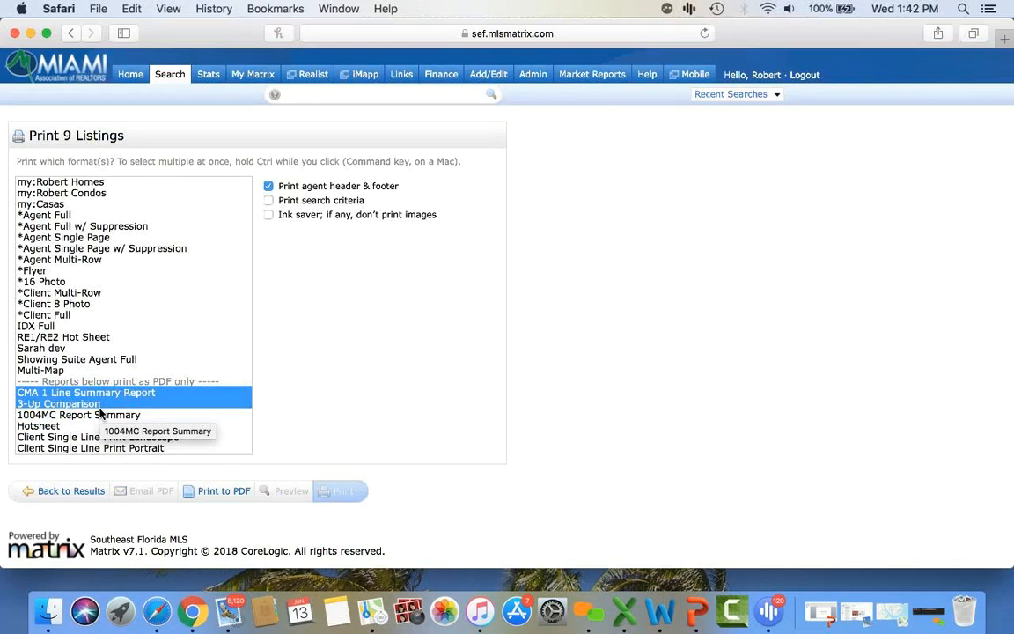
{"action": "left_click", "coordinate": [79, 491]}
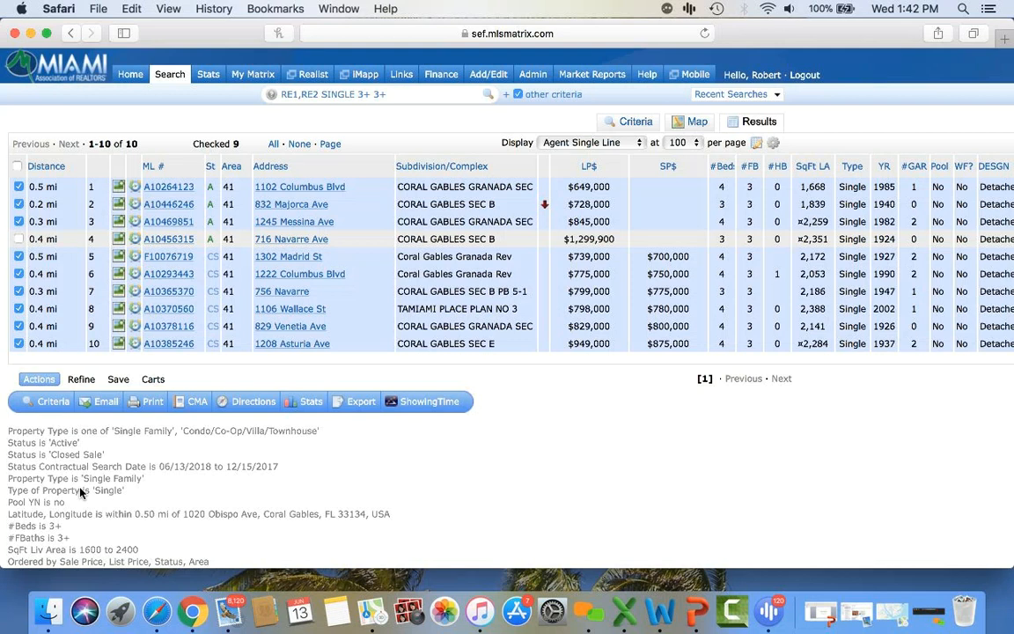
- Back in the criteria form, change the Closed Sale range to 0-365 days
{"action": "left_click", "coordinate": [55, 401]}
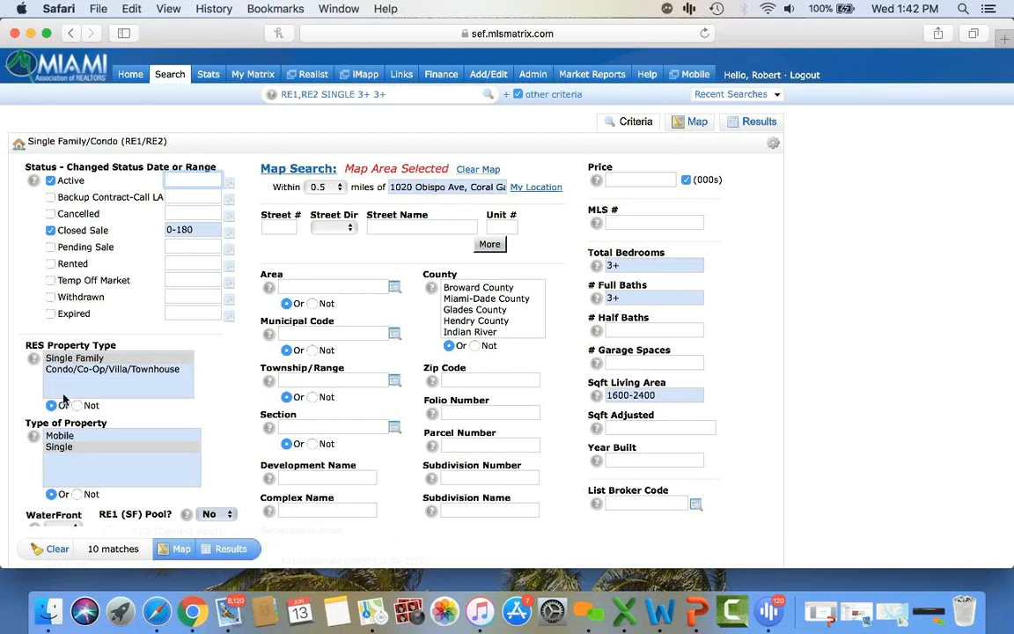
{"action": "left_click", "coordinate": [194, 234]}
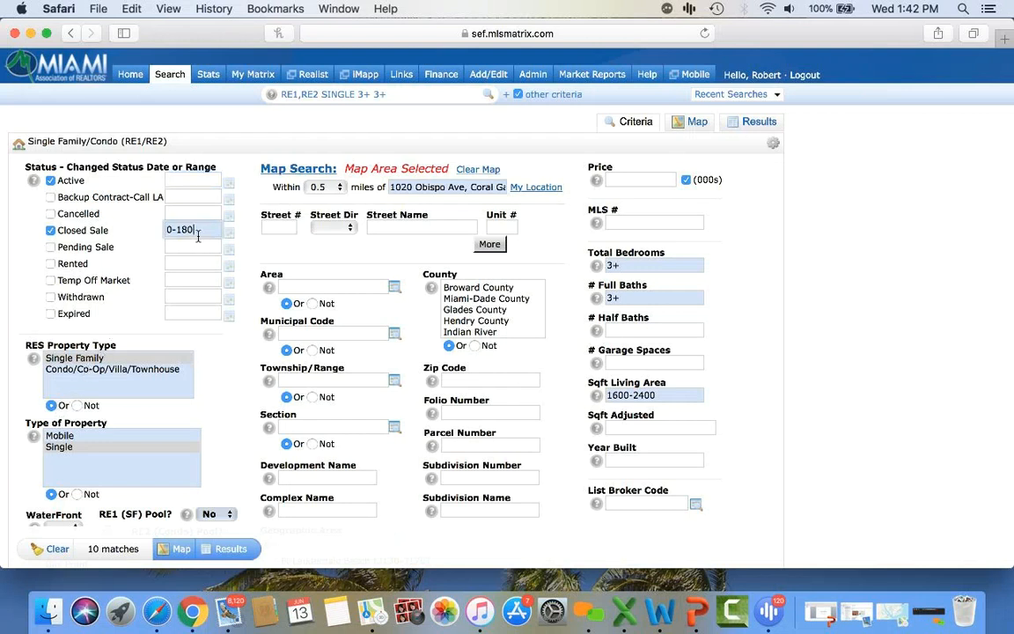
{"action": "key", "text": "BackSpace"}
{"action": "key", "text": "BackSpace"}
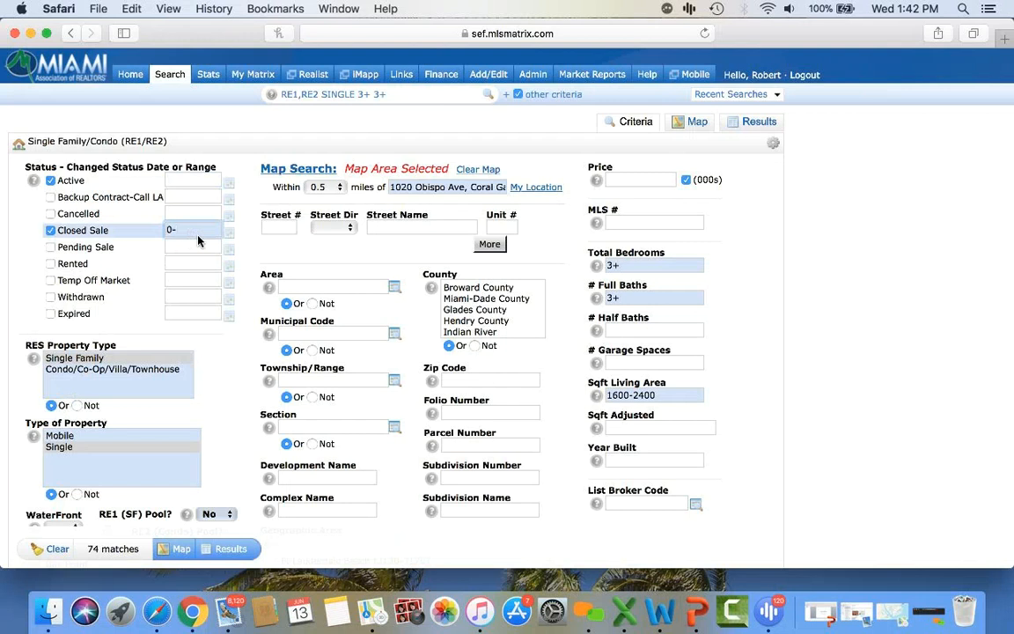
{"action": "type", "text": "365"}
- Clear the bedroom, full bath and living-area limits and widen the radius to 1 mile
{"action": "left_click", "coordinate": [640, 265]}
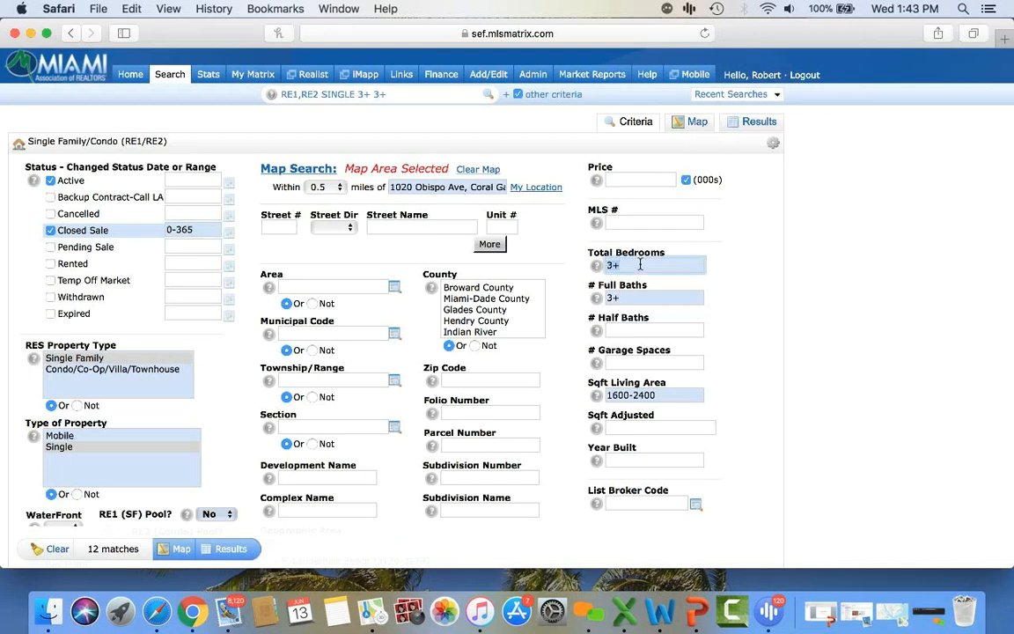
{"action": "key", "text": "BackSpace"}
{"action": "key", "text": "BackSpace"}
{"action": "left_click", "coordinate": [631, 298]}
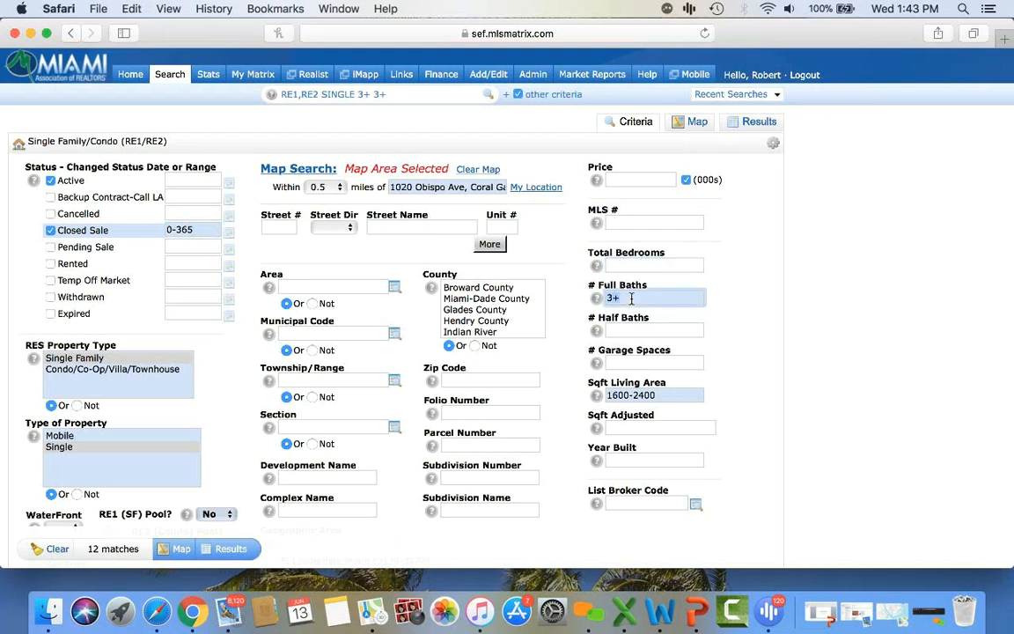
{"action": "key", "text": "BackSpace"}
{"action": "key", "text": "BackSpace"}
{"action": "left_click", "coordinate": [656, 396]}
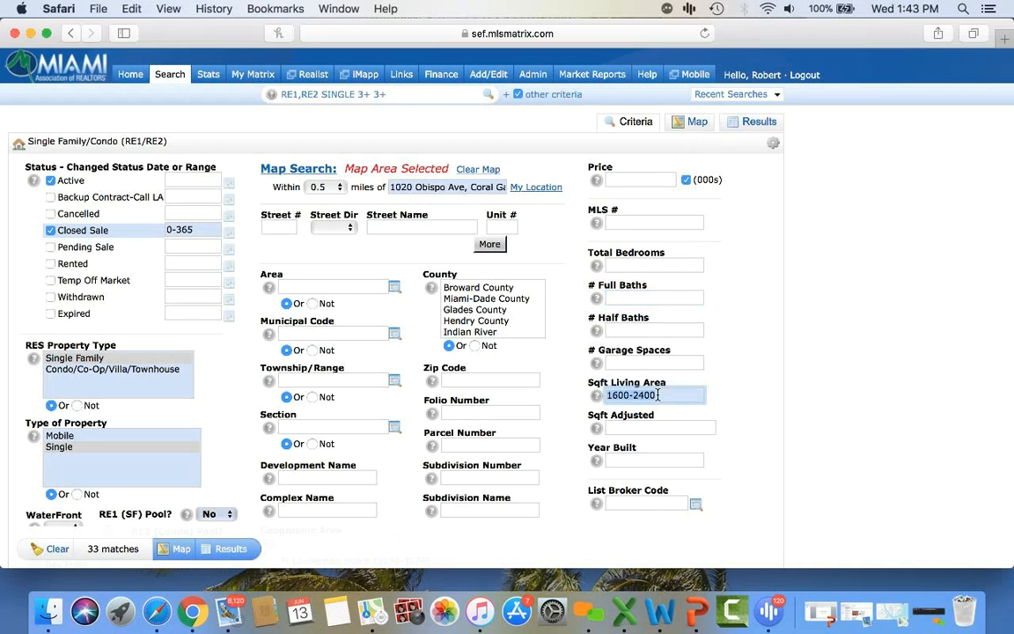
{"action": "key", "text": "BackSpace"}
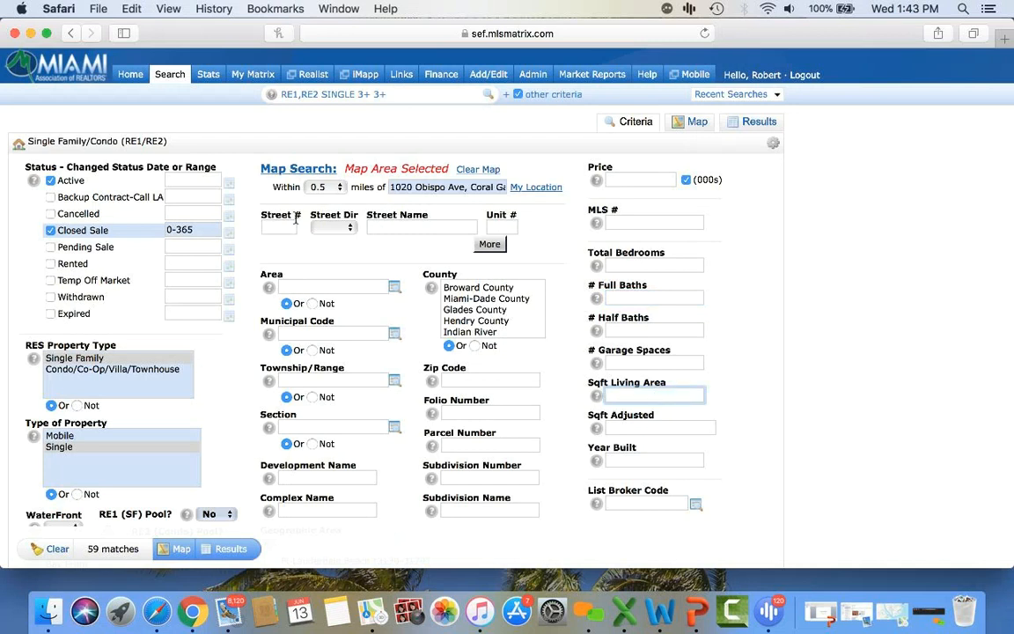
{"action": "left_click", "coordinate": [326, 187]}
{"action": "left_click", "coordinate": [317, 203]}
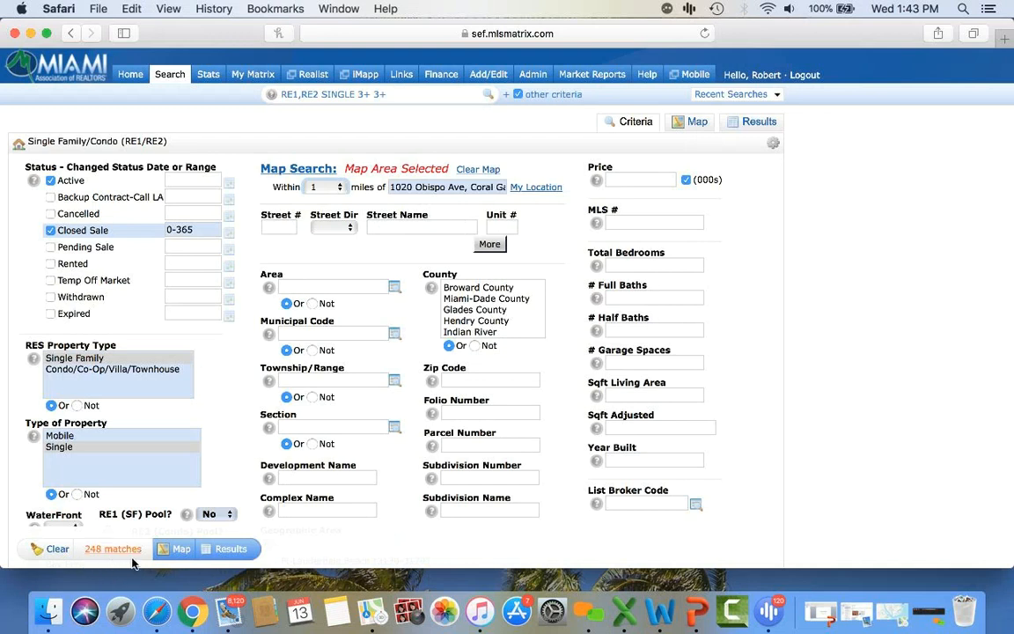
{"action": "scroll", "coordinate": [404, 514], "scroll_direction": "down", "scroll_amount": 5}
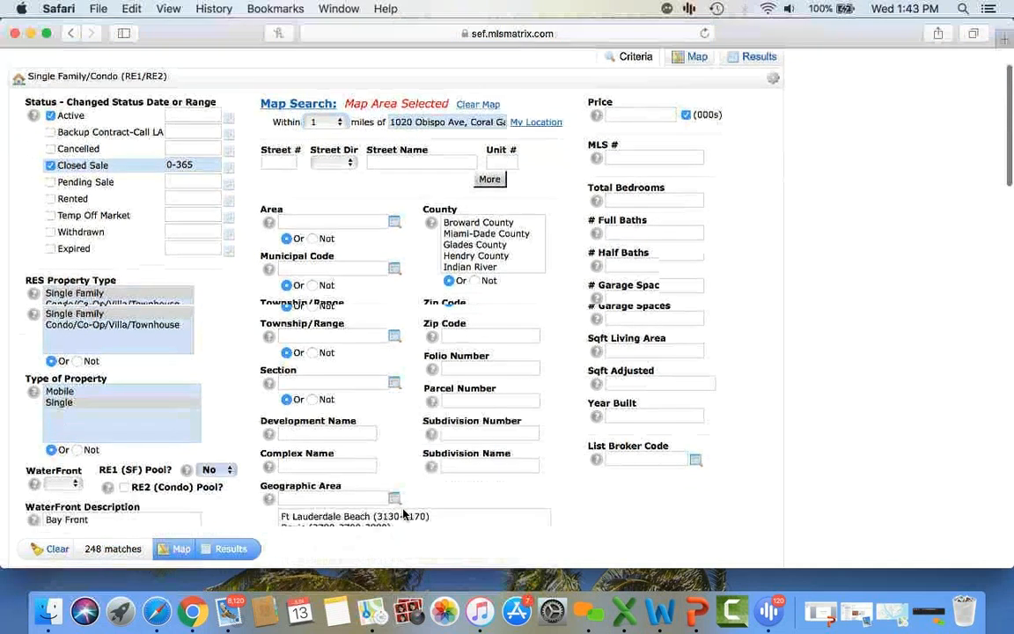
- Restrict the City criterion to Coral Gables
{"action": "left_click", "coordinate": [321, 349]}
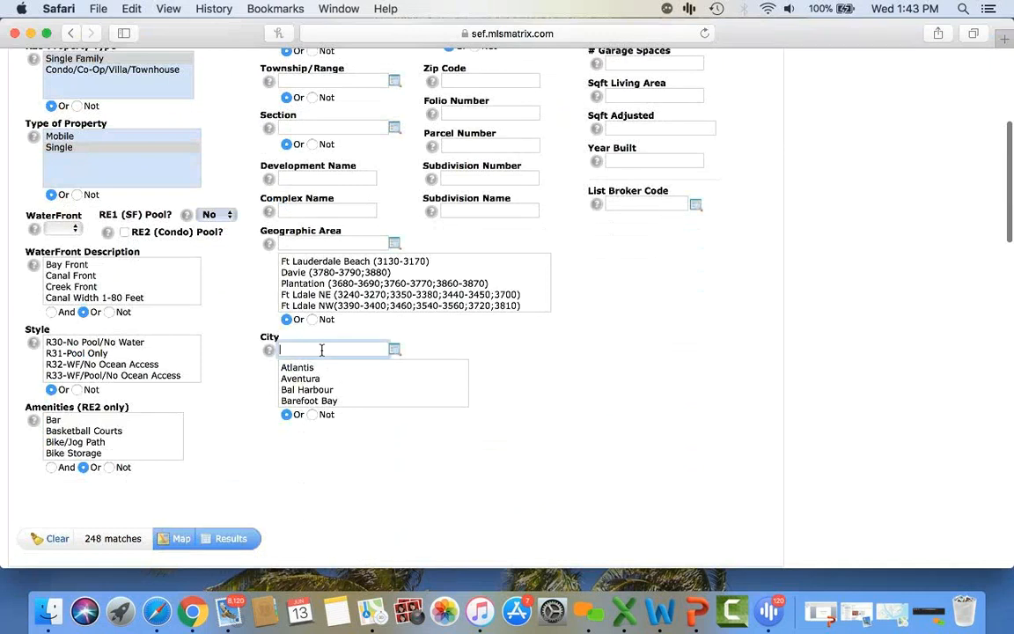
{"action": "type", "text": "CORAL G"}
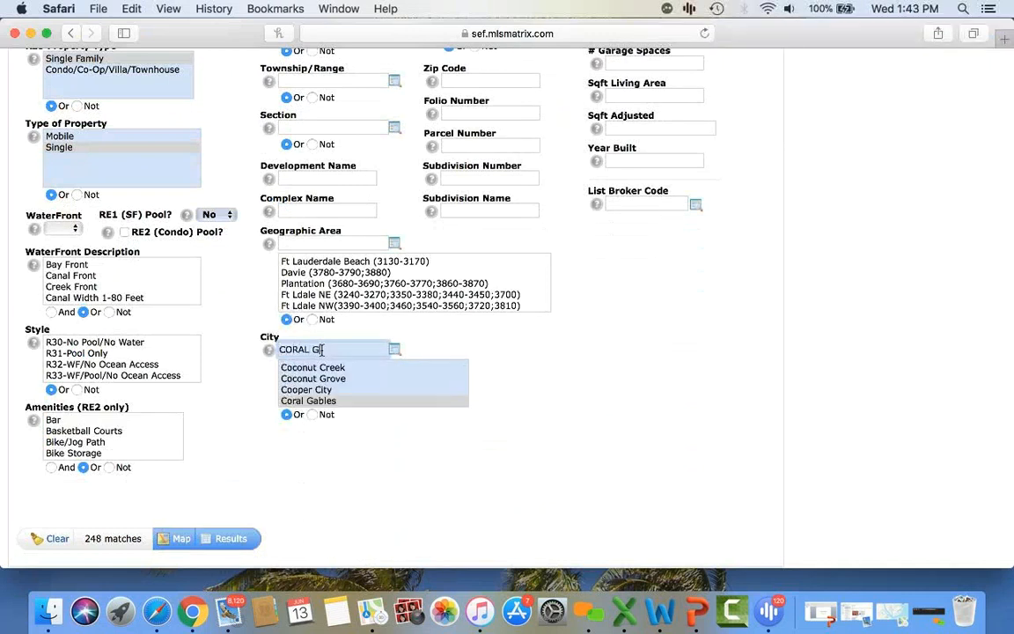
{"action": "type", "text": "ABLES"}
{"action": "left_click", "coordinate": [343, 402]}
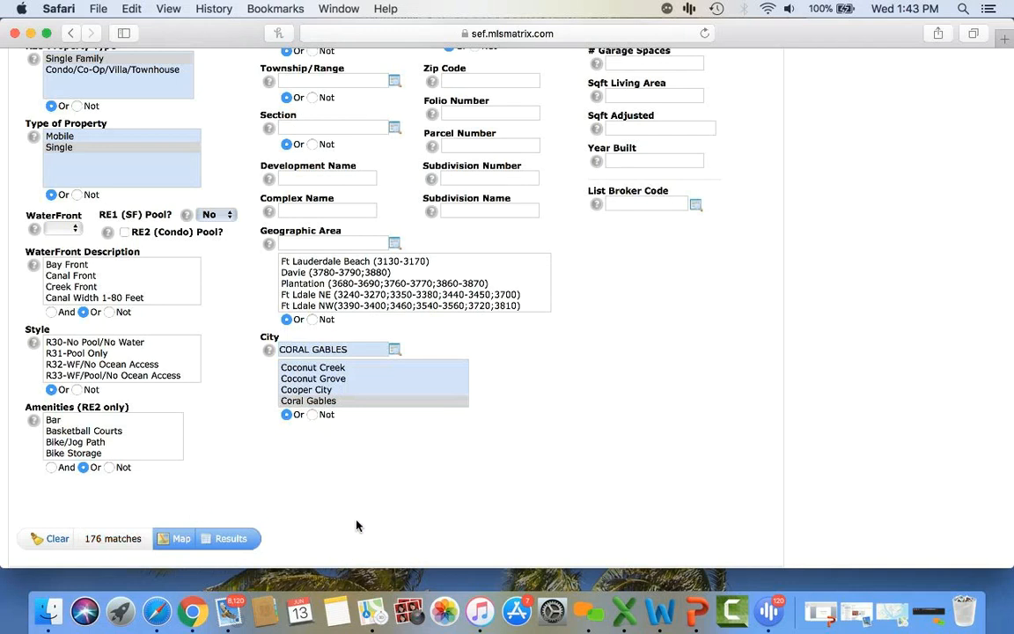
- Set RE1 (SF) Pool? back to blank, giving 278 matches
{"action": "scroll", "coordinate": [357, 525], "scroll_direction": "down", "scroll_amount": 1}
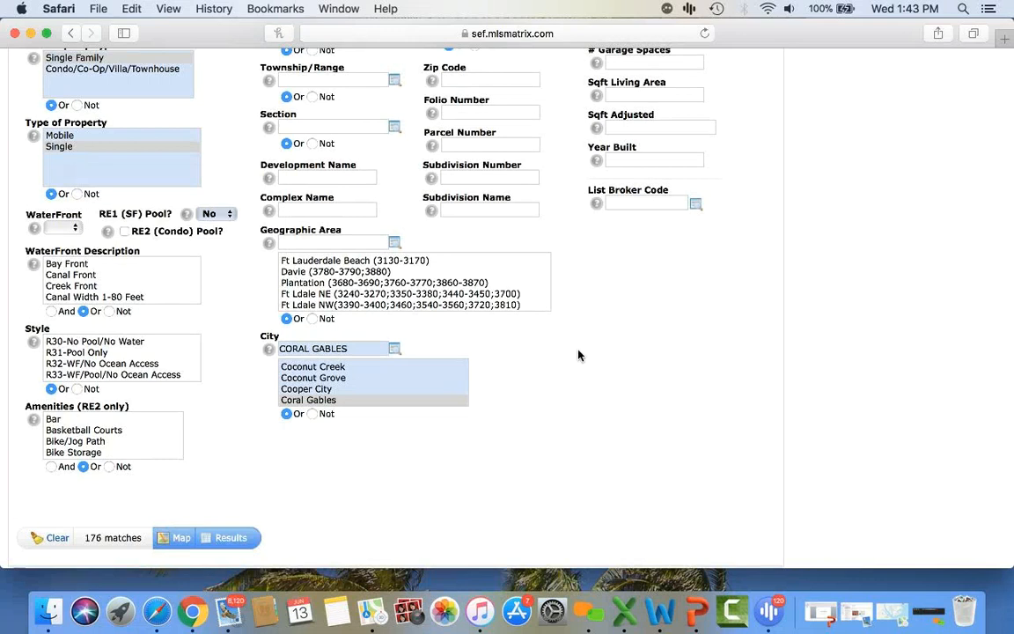
{"action": "left_click", "coordinate": [214, 217]}
{"action": "left_click", "coordinate": [214, 190]}
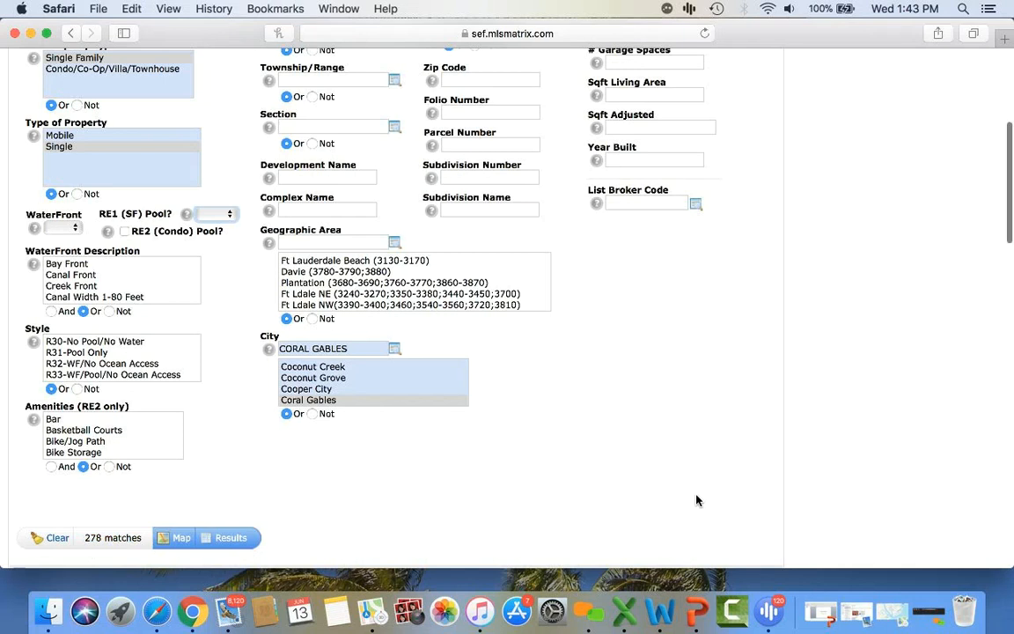
{"action": "scroll", "coordinate": [696, 500], "scroll_direction": "up", "scroll_amount": 5}
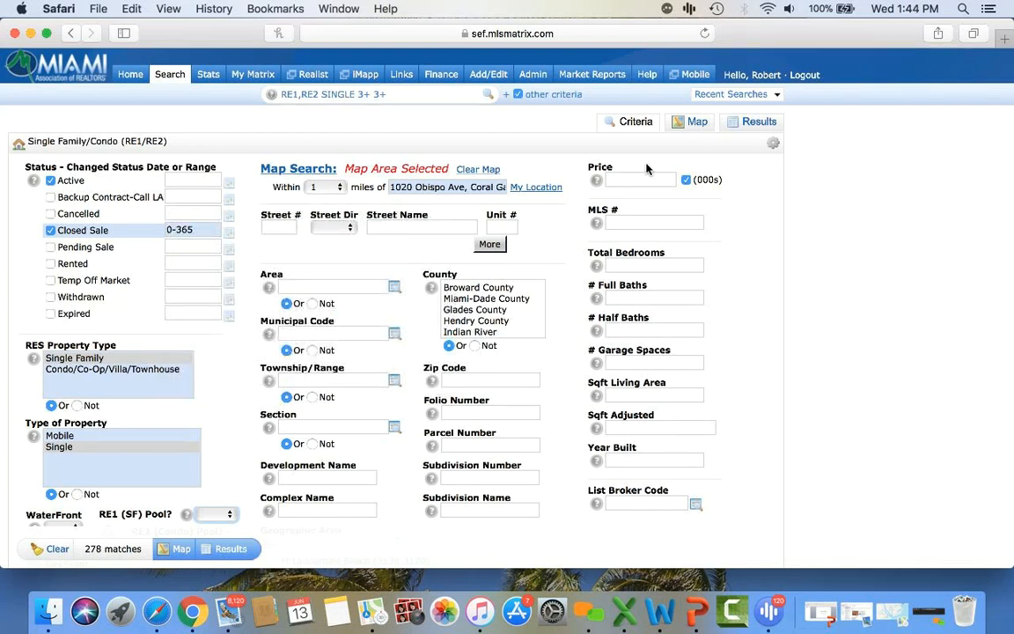
- Show the matching results, select all 278 listings, and bring up print options
{"action": "left_click", "coordinate": [233, 550]}
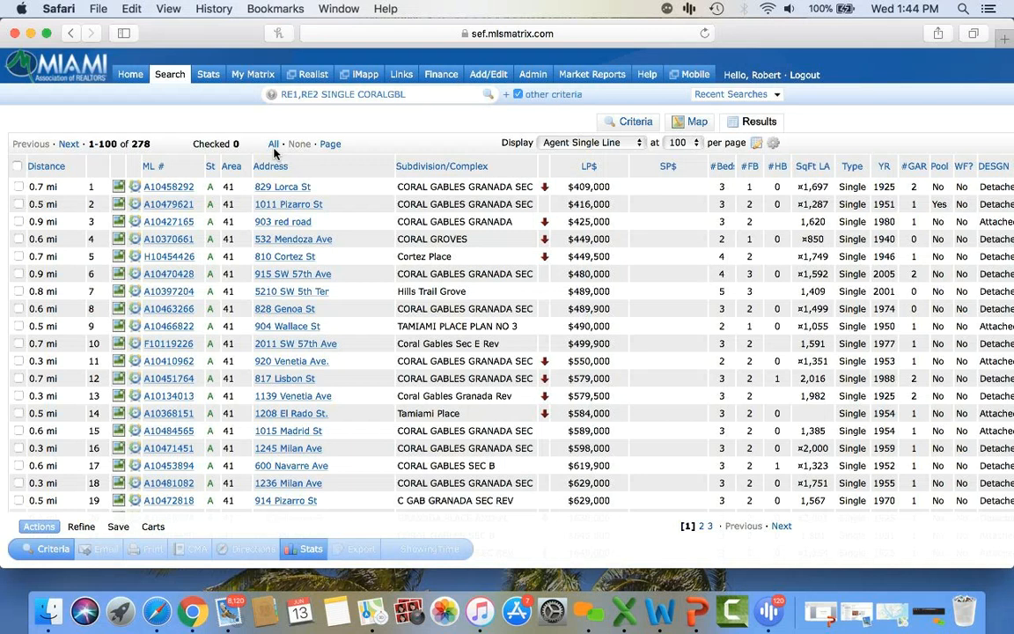
{"action": "left_click", "coordinate": [16, 167]}
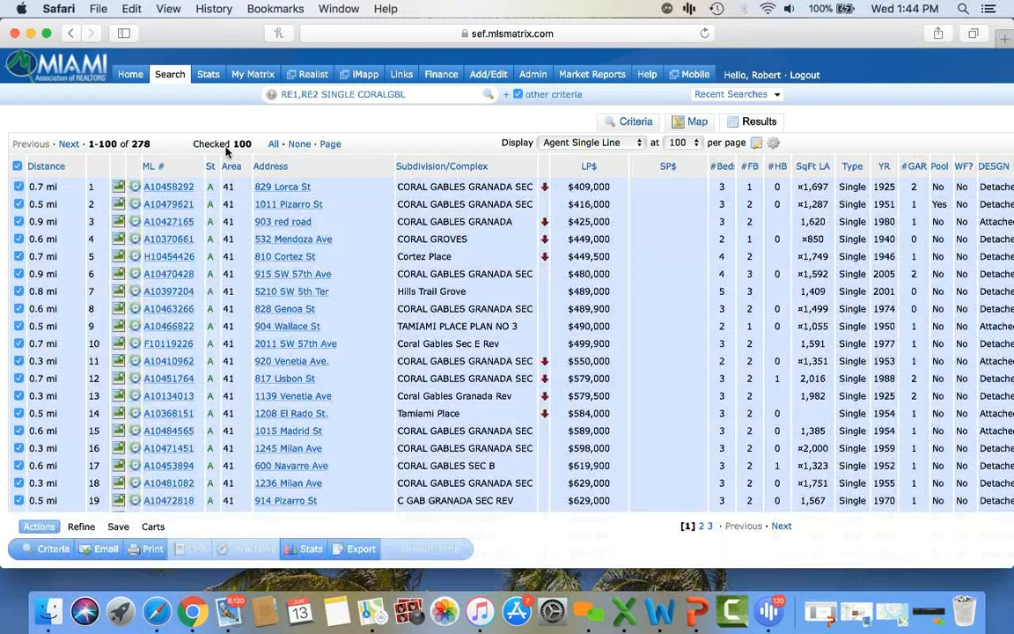
{"action": "left_click", "coordinate": [273, 145]}
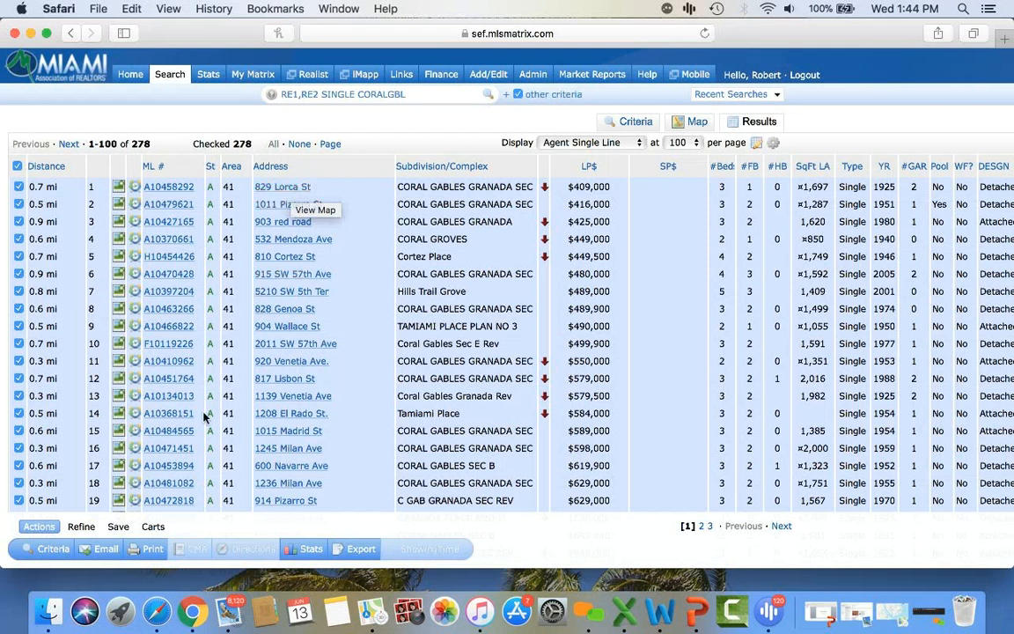
{"action": "left_click", "coordinate": [155, 551]}
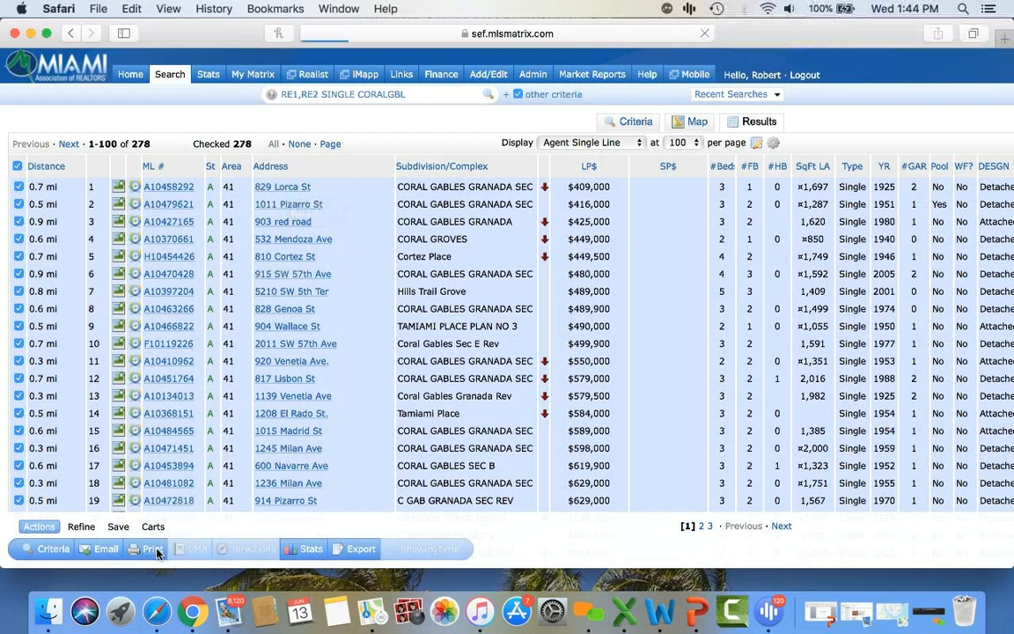
- Pick 1004MC Report Summary as the print format
{"action": "scroll", "coordinate": [102, 398], "scroll_direction": "down", "scroll_amount": 3}
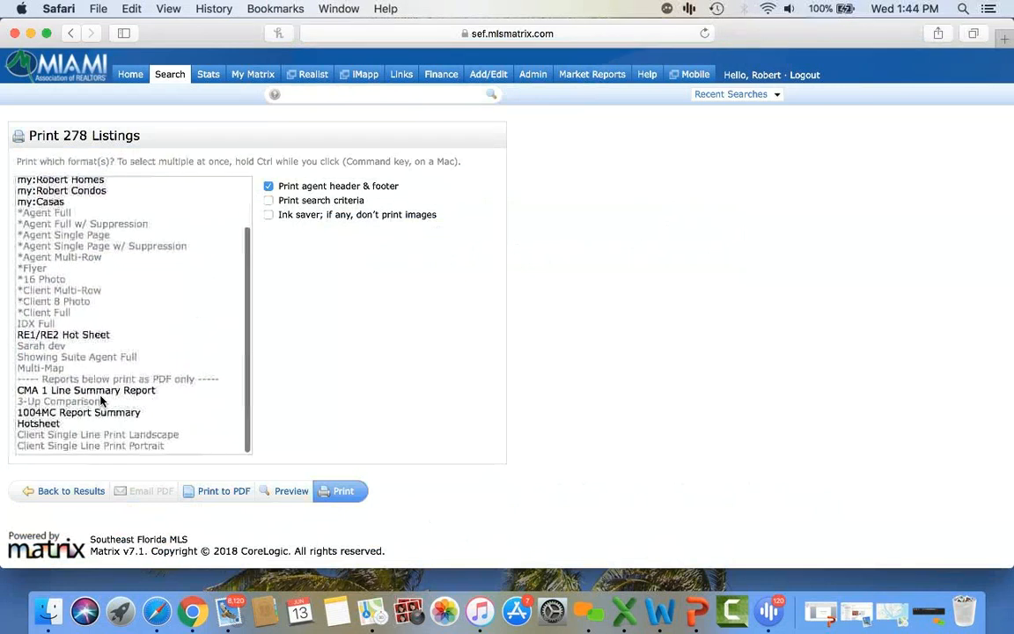
{"action": "left_click", "coordinate": [97, 416]}
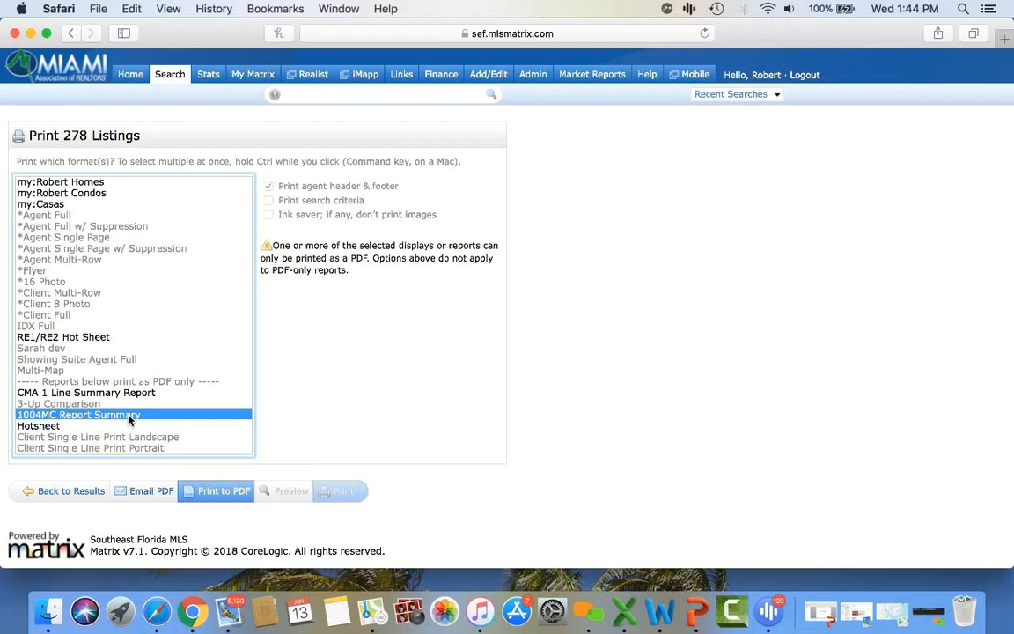
- Generate the 1004MC Statistics PDF and review its Inventory Analysis and median price/DOM figures
{"action": "left_click", "coordinate": [214, 491]}
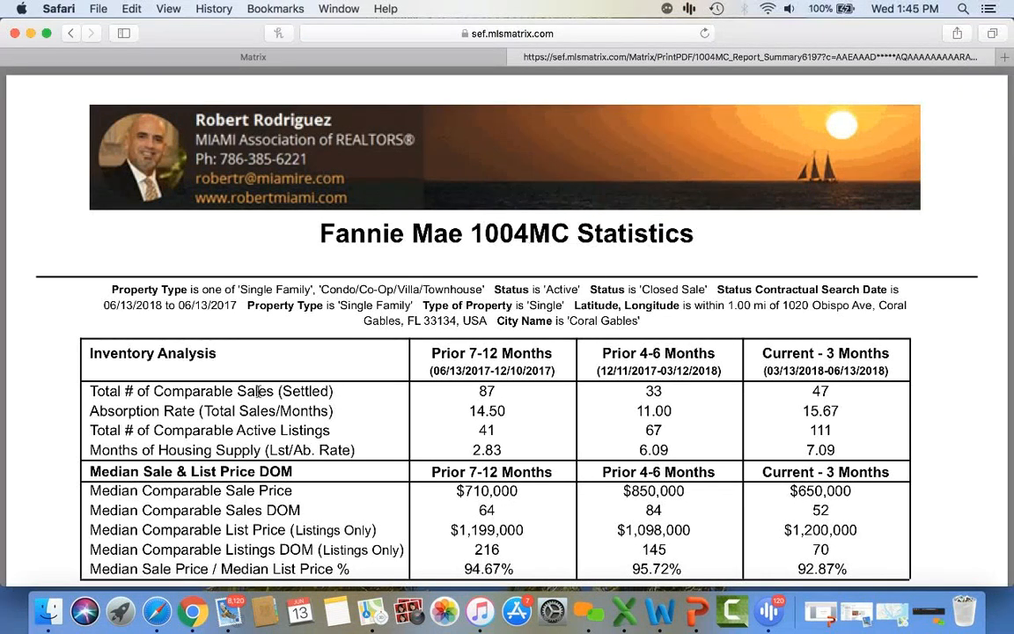
{"action": "left_click_drag", "start_coordinate": [218, 356], "coordinate": [239, 349]}
{"action": "scroll", "coordinate": [240, 348], "scroll_direction": "down", "scroll_amount": 3}
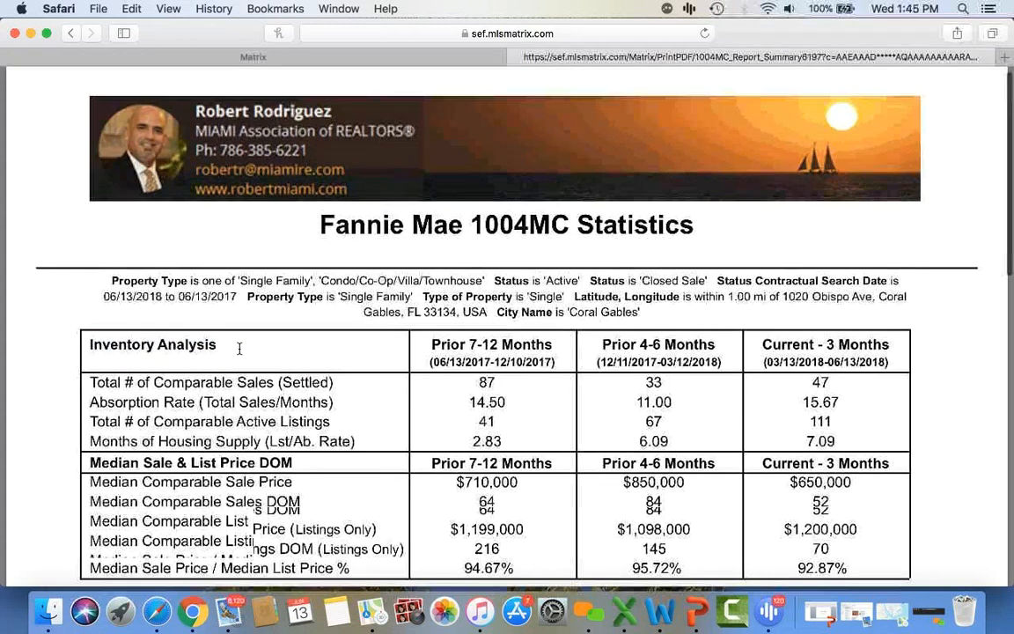
{"action": "scroll", "coordinate": [239, 348], "scroll_direction": "down", "scroll_amount": 2}
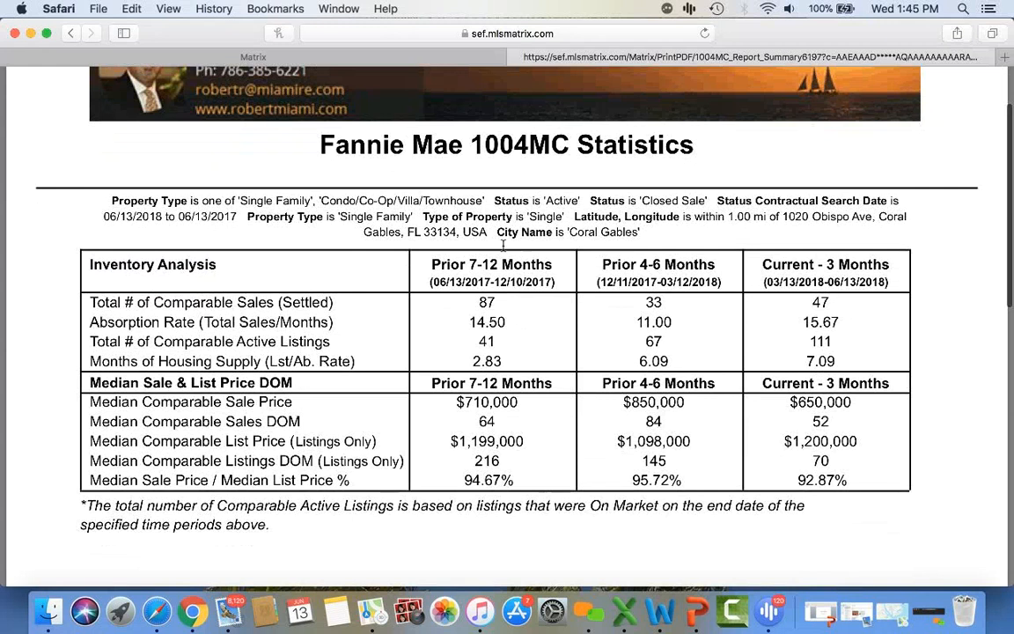
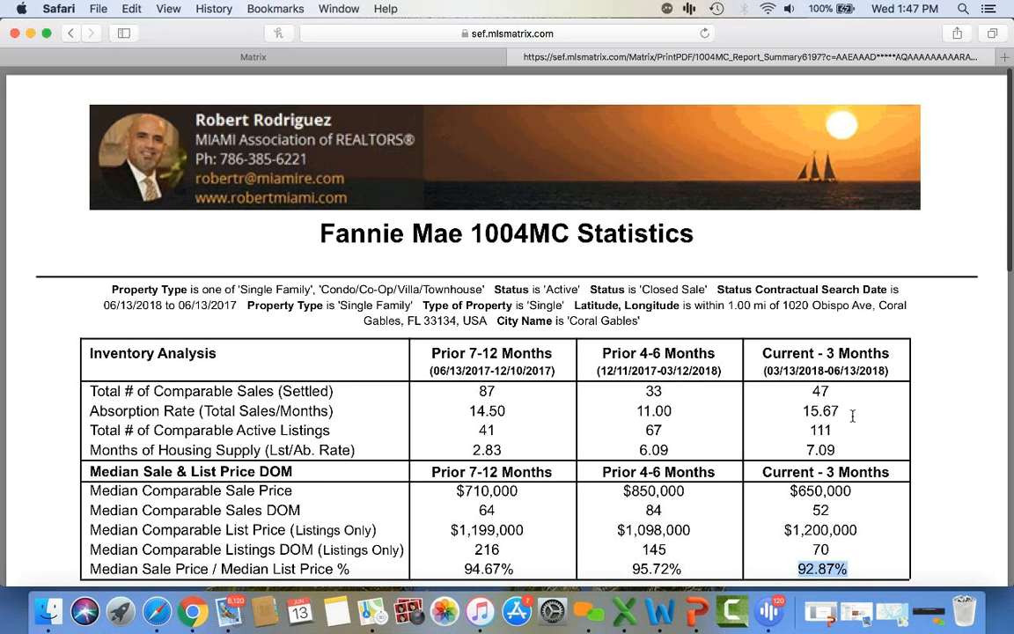
- Close the 1004MC statistics PDF and return to the 278 checked Coral Gables results
{"action": "left_click", "coordinate": [516, 57]}
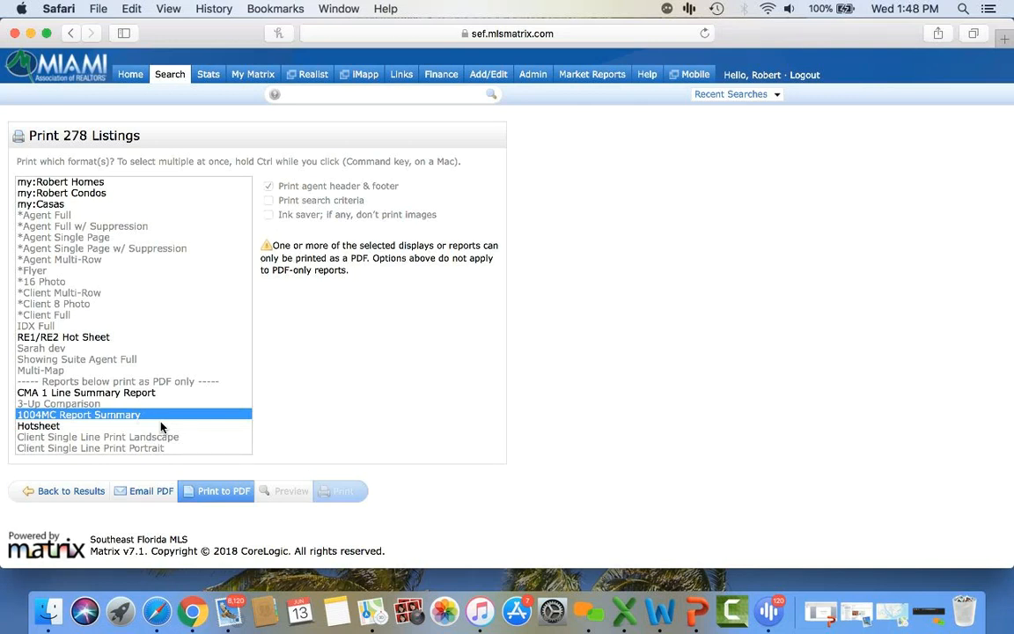
{"action": "left_click", "coordinate": [90, 494]}
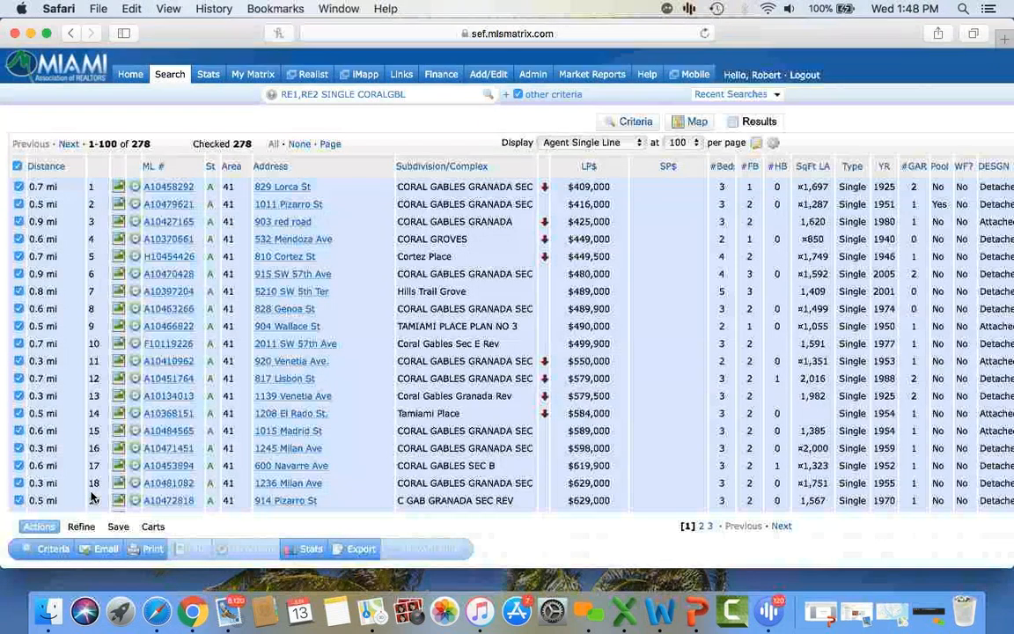
{"action": "mouse_move", "coordinate": [171, 78]}
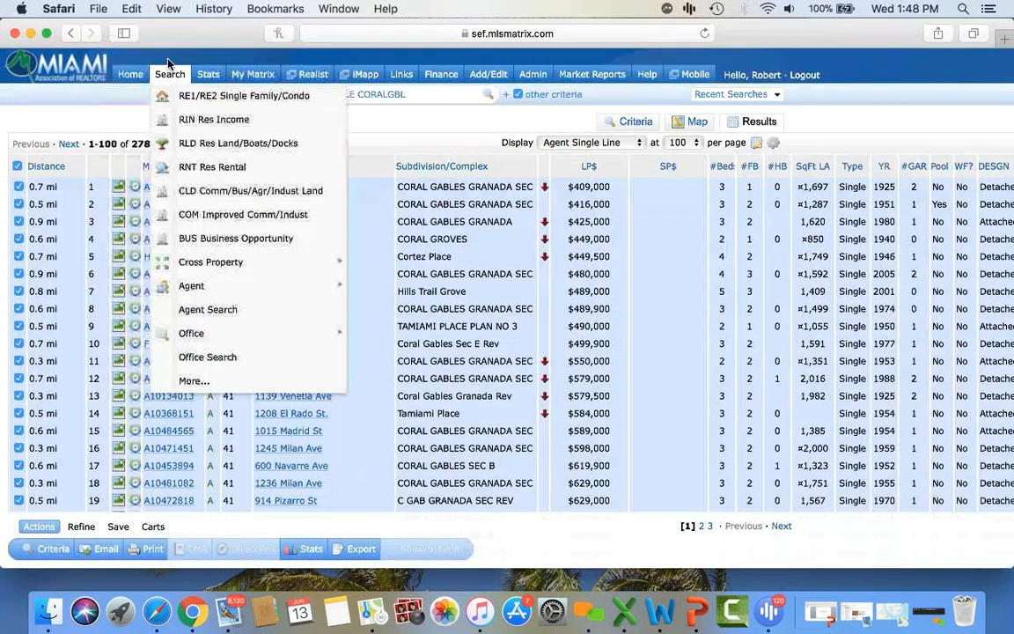
- Start a Single Family/Condo search including 180-day closed sales, Condo type, 0.25-mile radius
{"action": "left_click", "coordinate": [206, 99]}
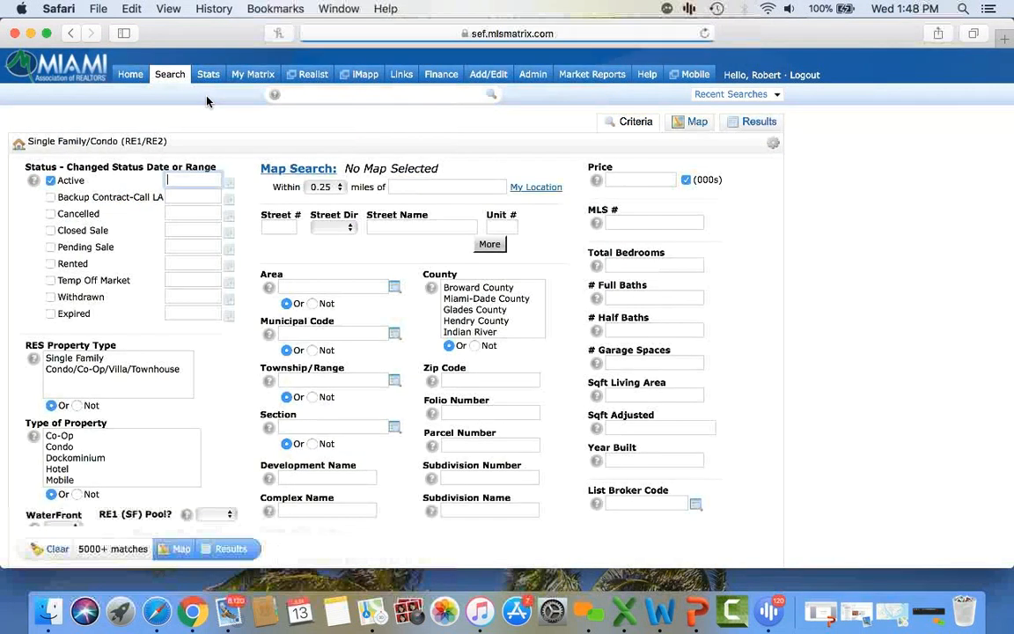
{"action": "mouse_move", "coordinate": [176, 75]}
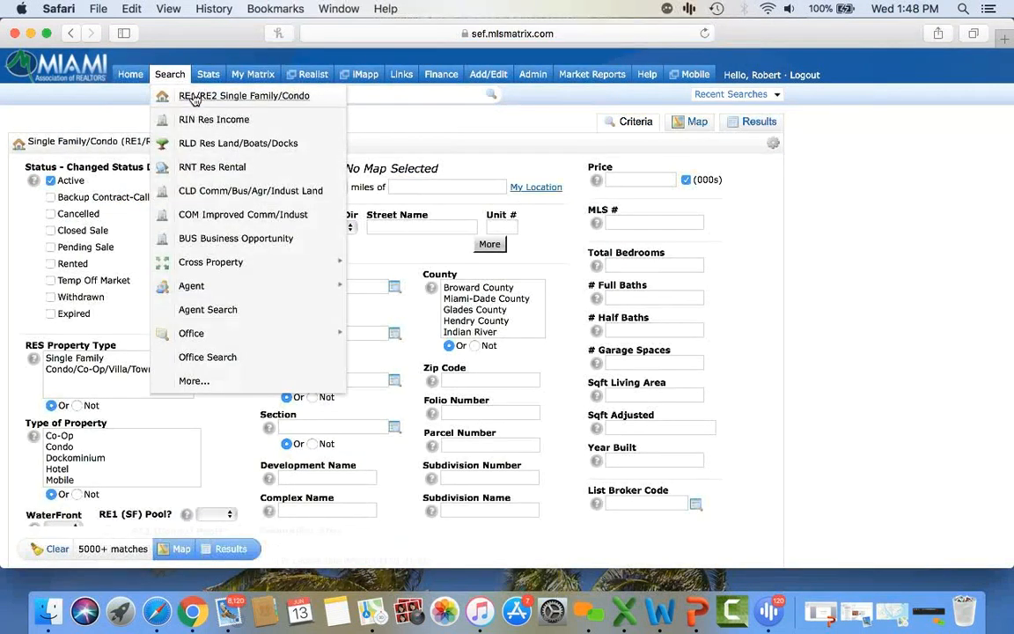
{"action": "left_click", "coordinate": [51, 231]}
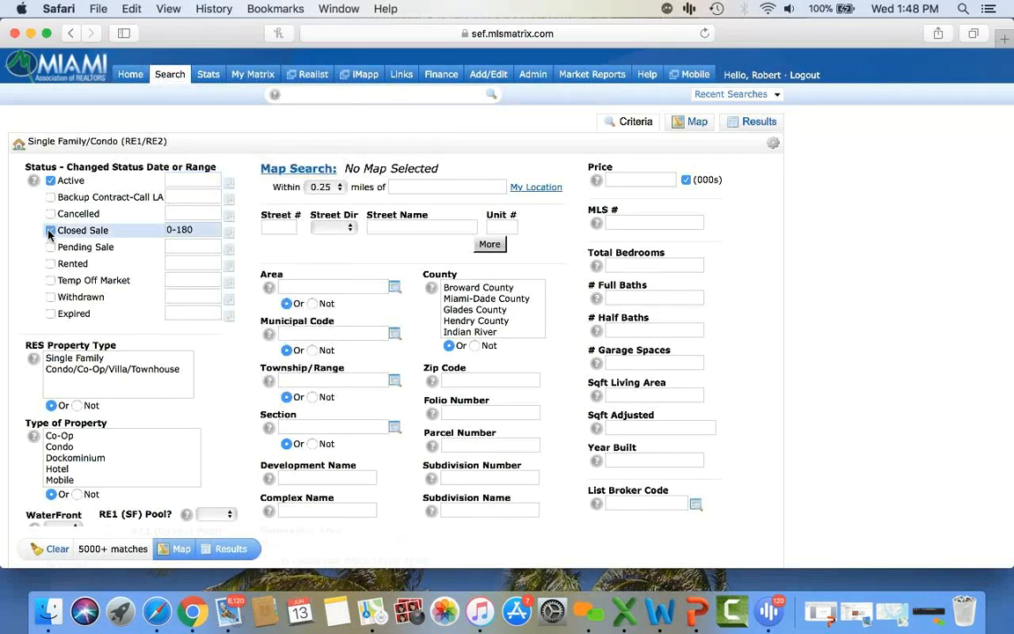
{"action": "left_click", "coordinate": [80, 370]}
{"action": "left_click", "coordinate": [70, 446]}
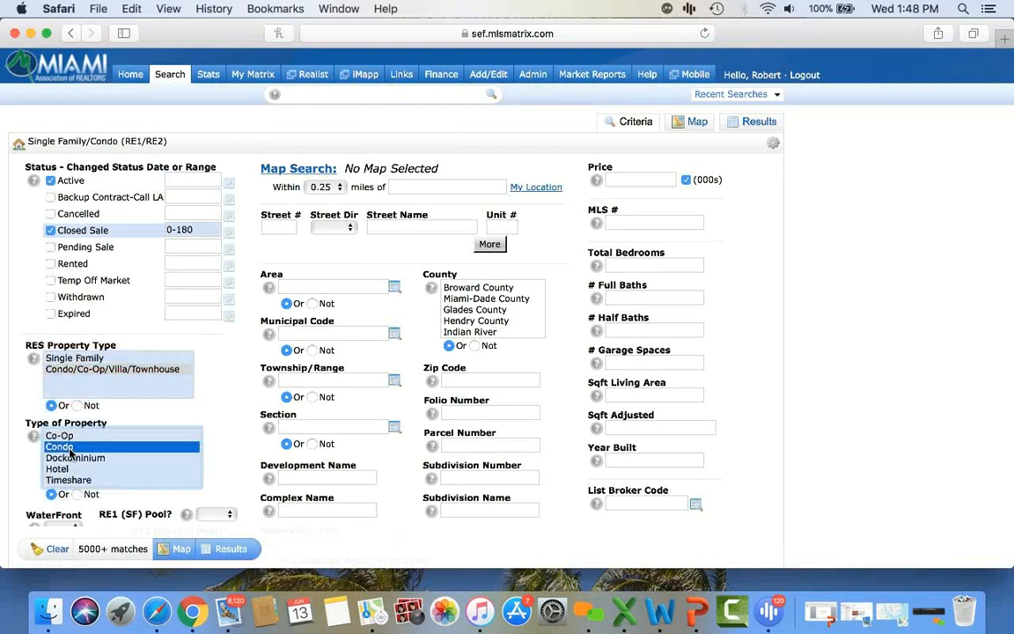
{"action": "left_click", "coordinate": [318, 187]}
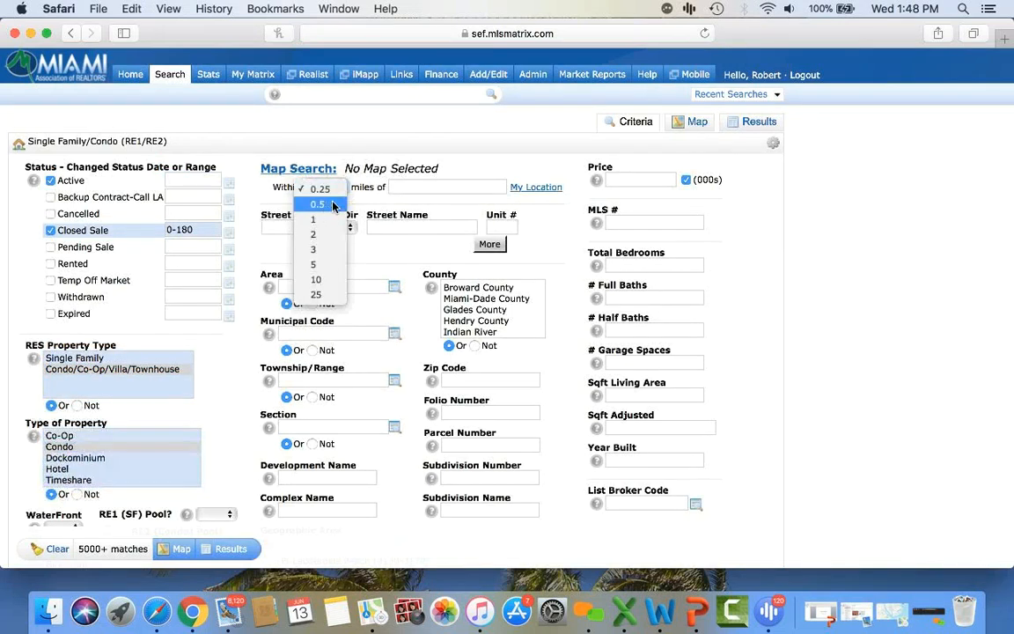
{"action": "left_click", "coordinate": [259, 204]}
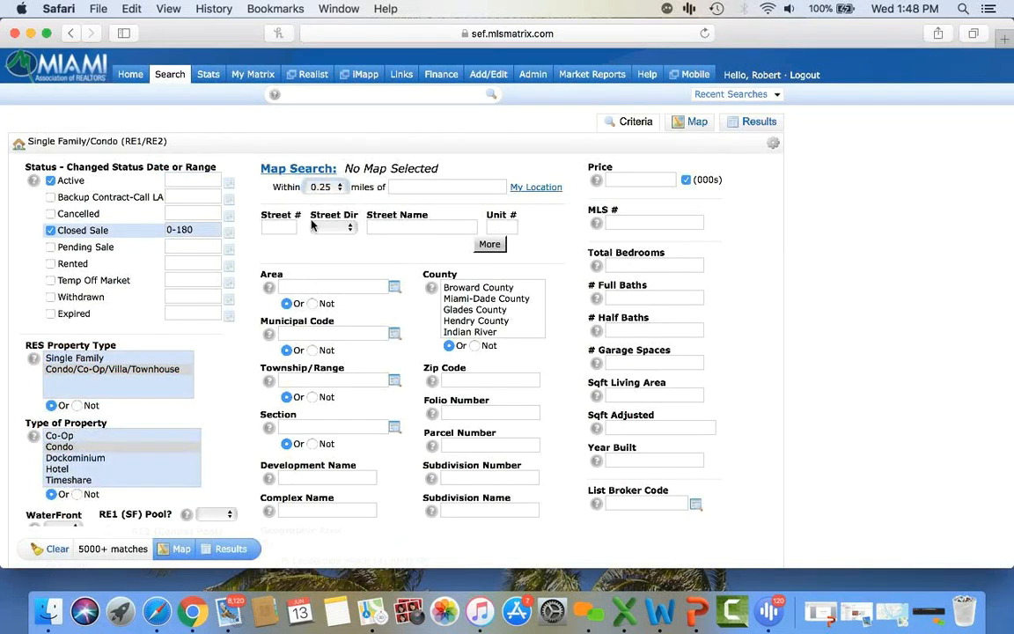
- Enter the address 50 BISCAYNE and compare match counts with and without active listings
{"action": "left_click", "coordinate": [294, 227]}
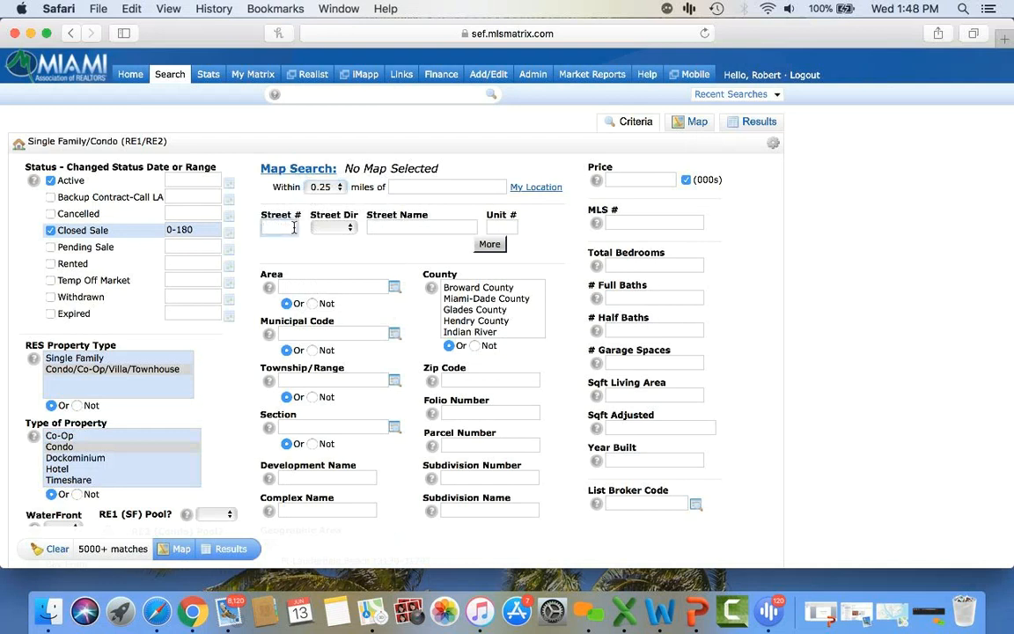
{"action": "type", "text": "50"}
{"action": "left_click", "coordinate": [381, 228]}
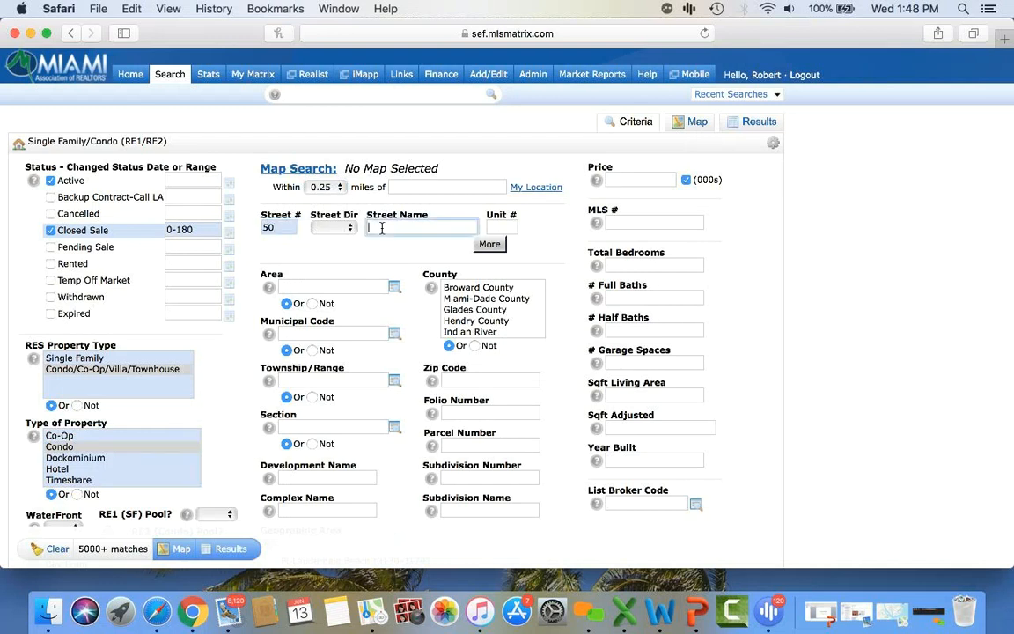
{"action": "type", "text": "BISCAYNE"}
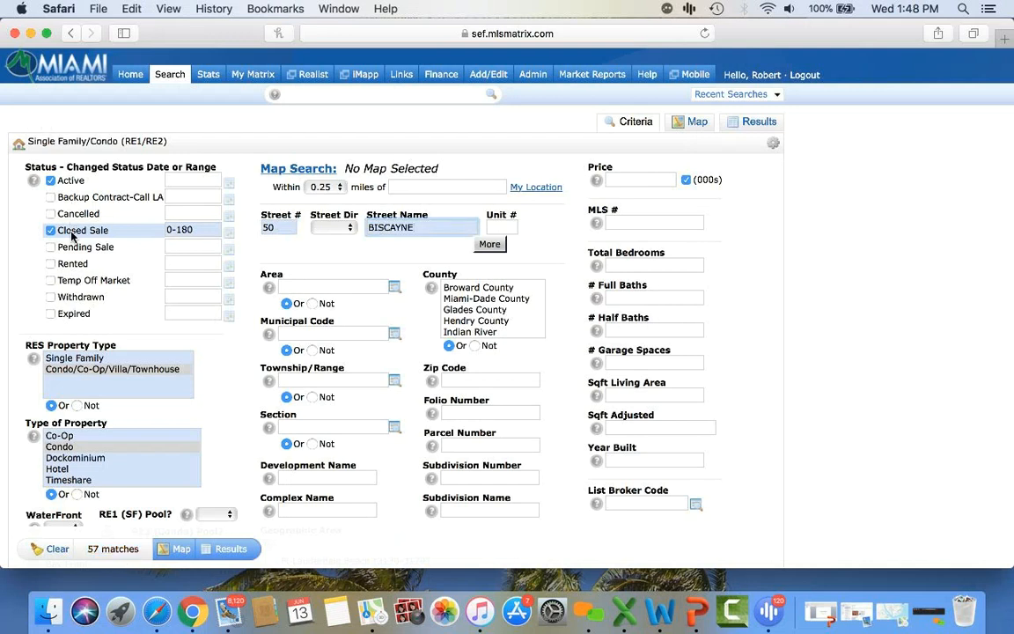
{"action": "left_click", "coordinate": [51, 180]}
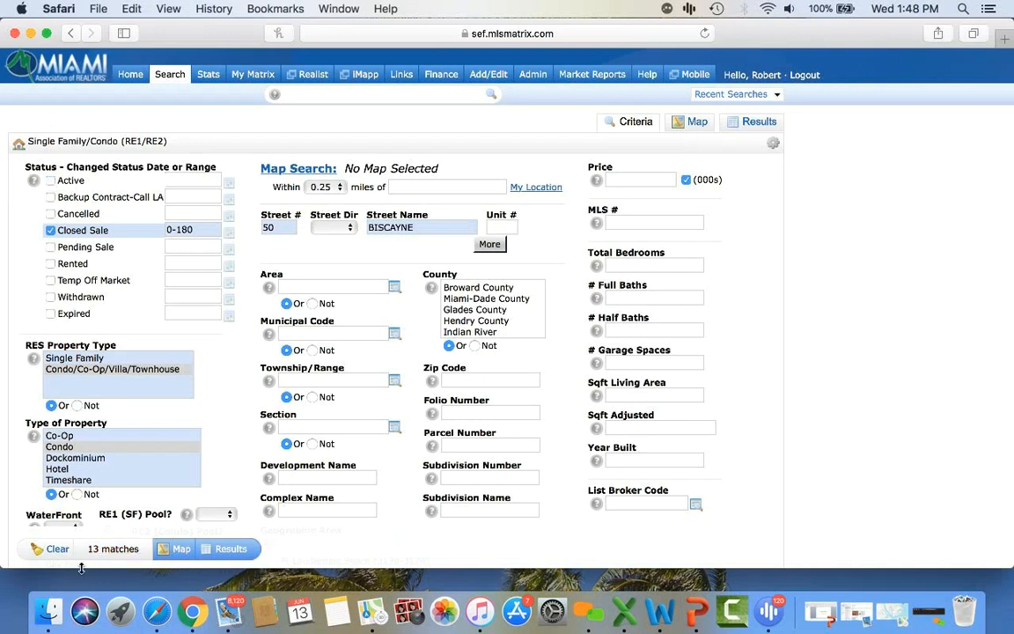
{"action": "left_click", "coordinate": [50, 180]}
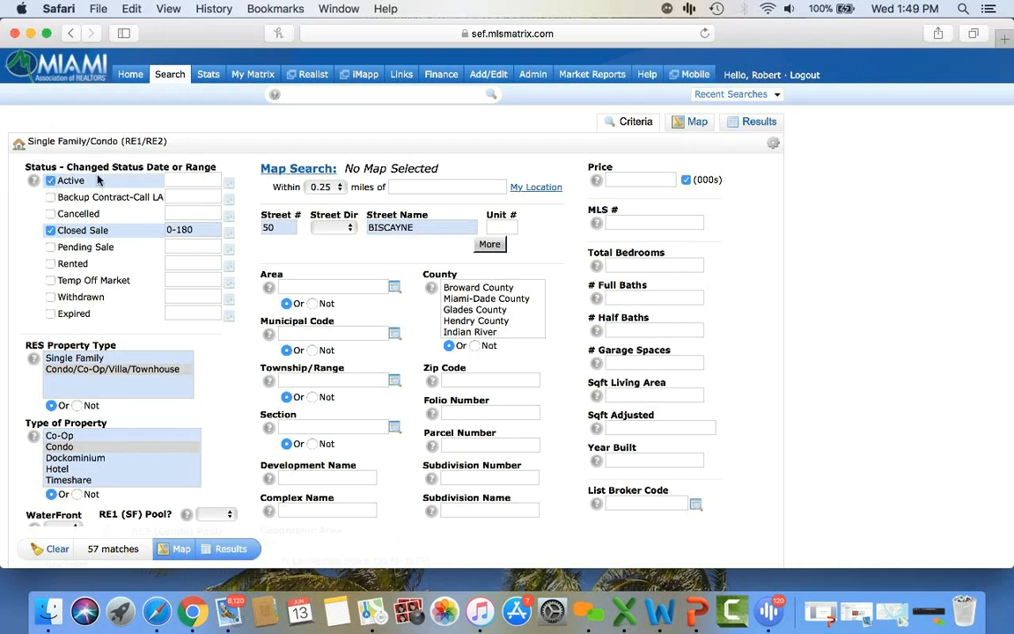
- Require 2 bedrooms and 2 full baths, then show the 17 matching listings
{"action": "left_click", "coordinate": [632, 266]}
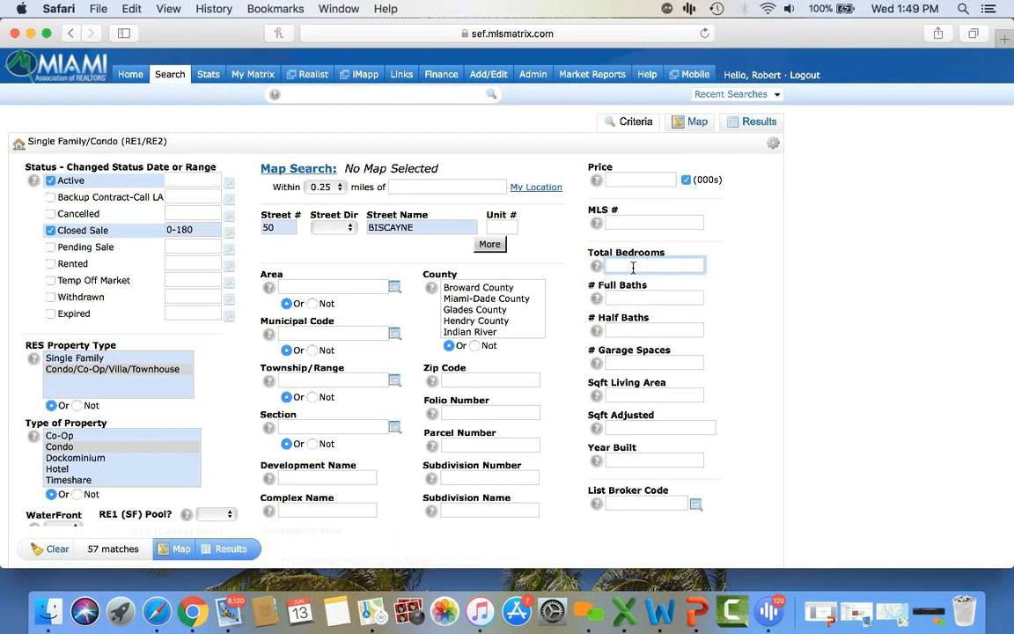
{"action": "type", "text": "2"}
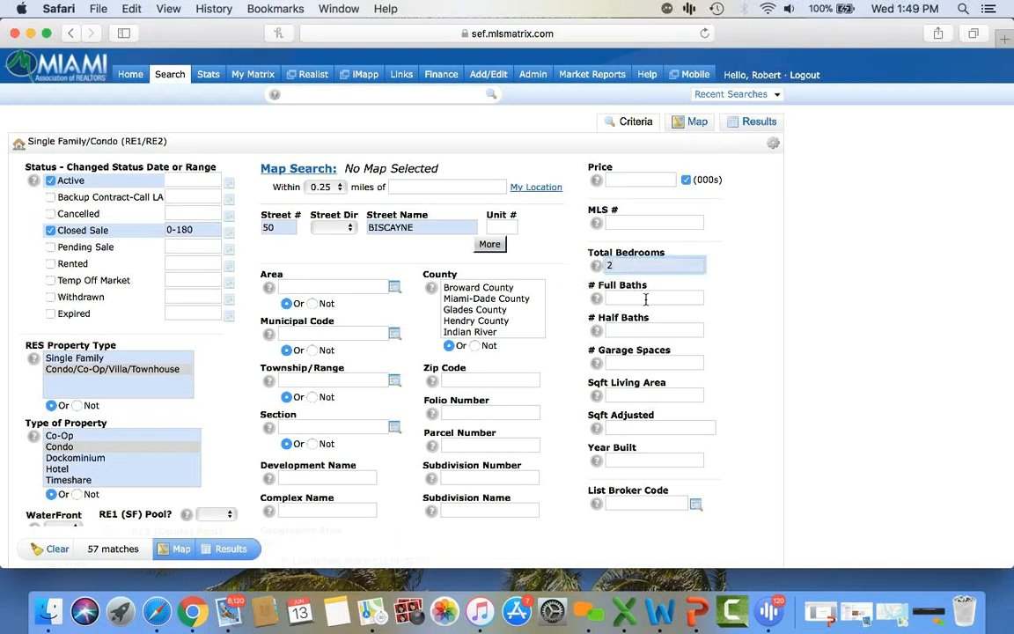
{"action": "key", "text": "Tab"}
{"action": "type", "text": "2"}
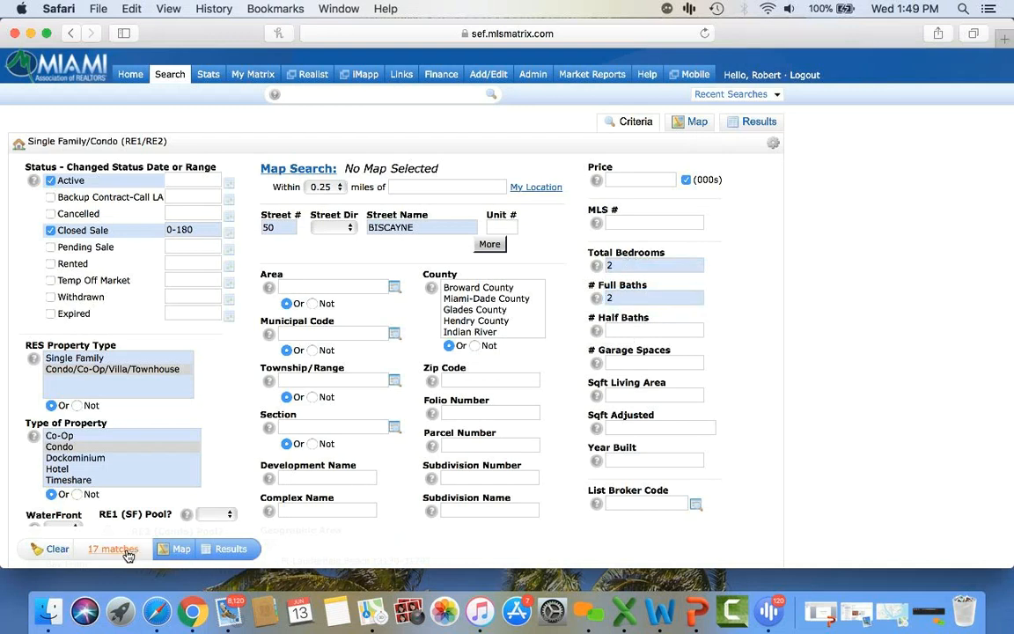
{"action": "left_click", "coordinate": [49, 181]}
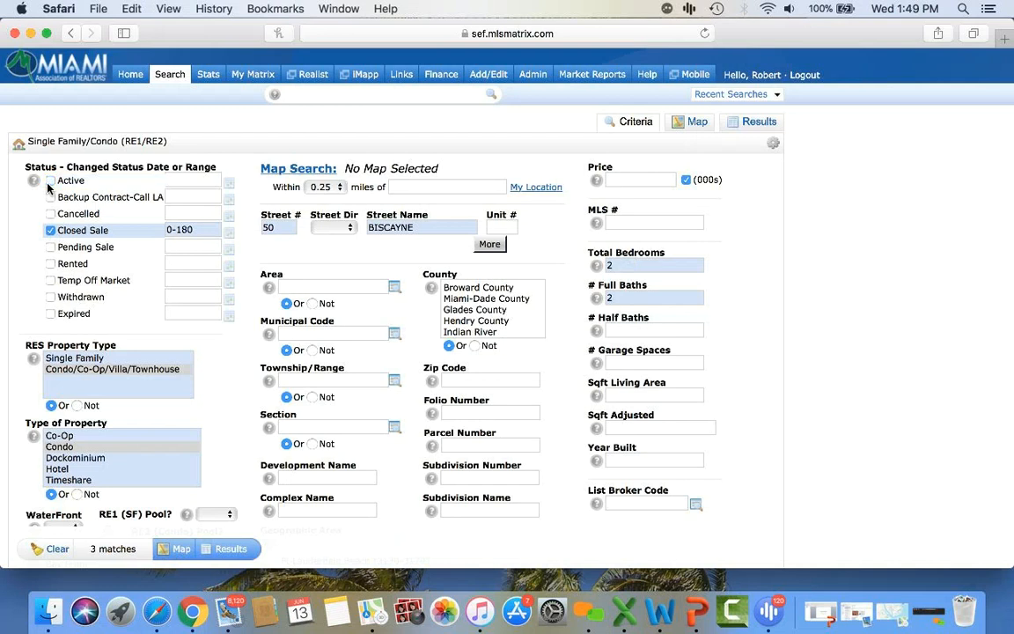
{"action": "left_click", "coordinate": [50, 182]}
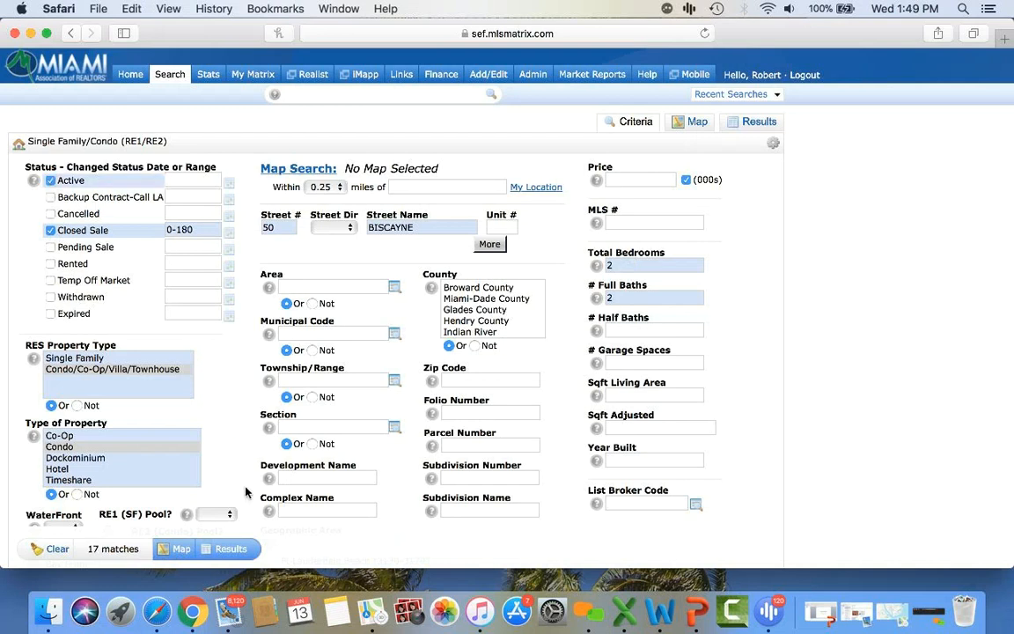
{"action": "left_click", "coordinate": [231, 548]}
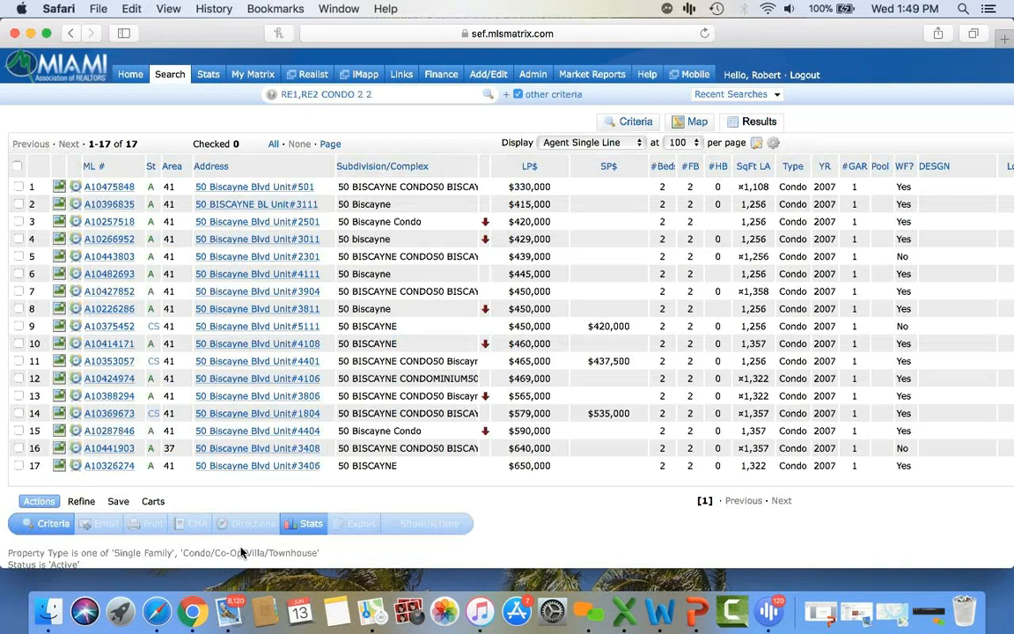
- Sort the 17 results by sale price and check rows 8, 9, 11, 15, 16 and 17
{"action": "left_click", "coordinate": [609, 166]}
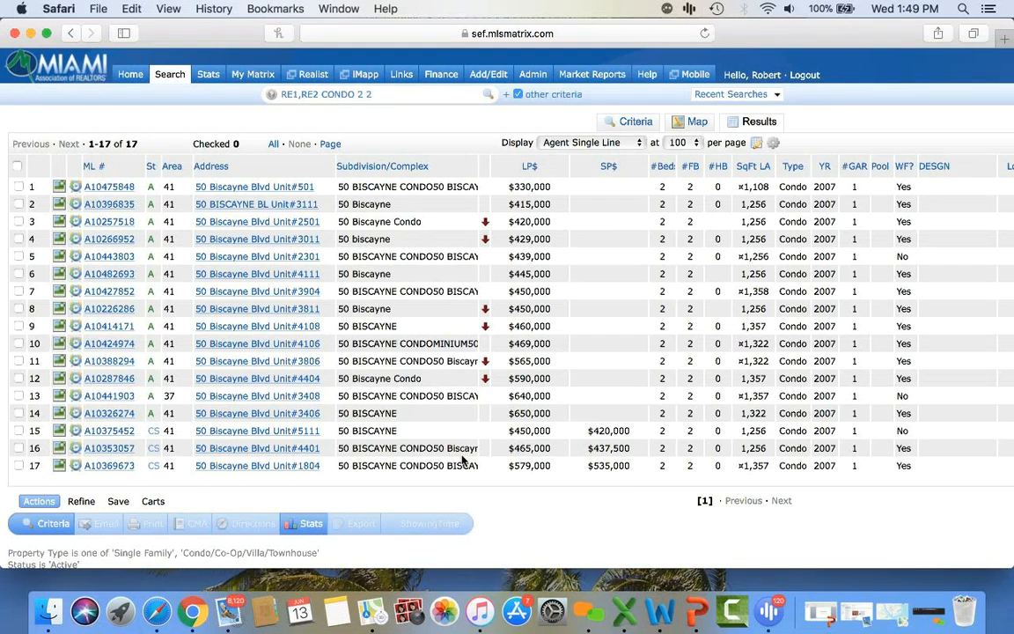
{"action": "left_click", "coordinate": [18, 430]}
{"action": "left_click", "coordinate": [18, 448]}
{"action": "left_click", "coordinate": [18, 465]}
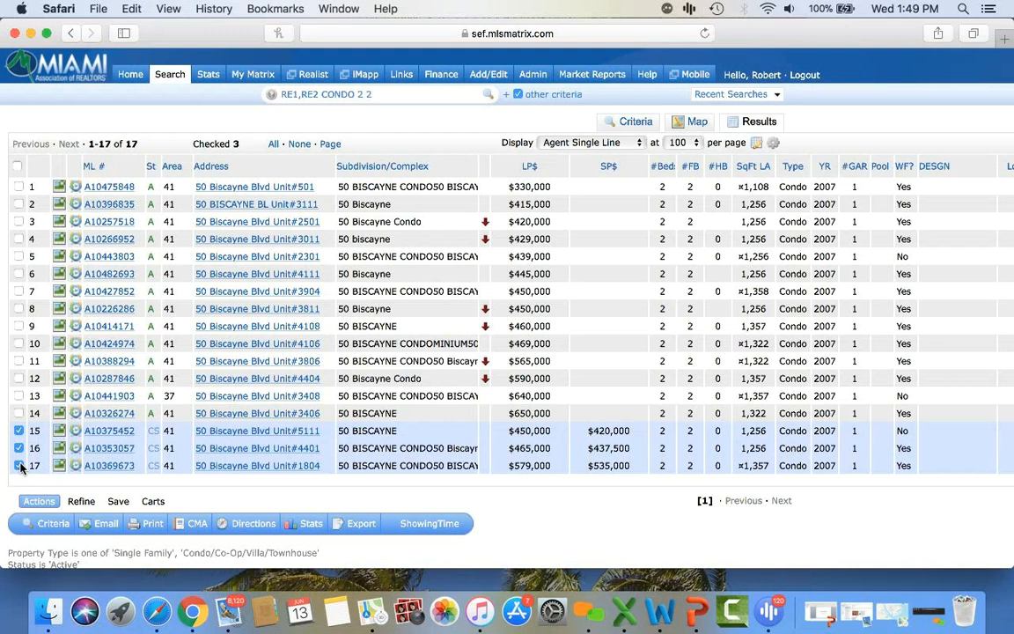
{"action": "left_click", "coordinate": [18, 309]}
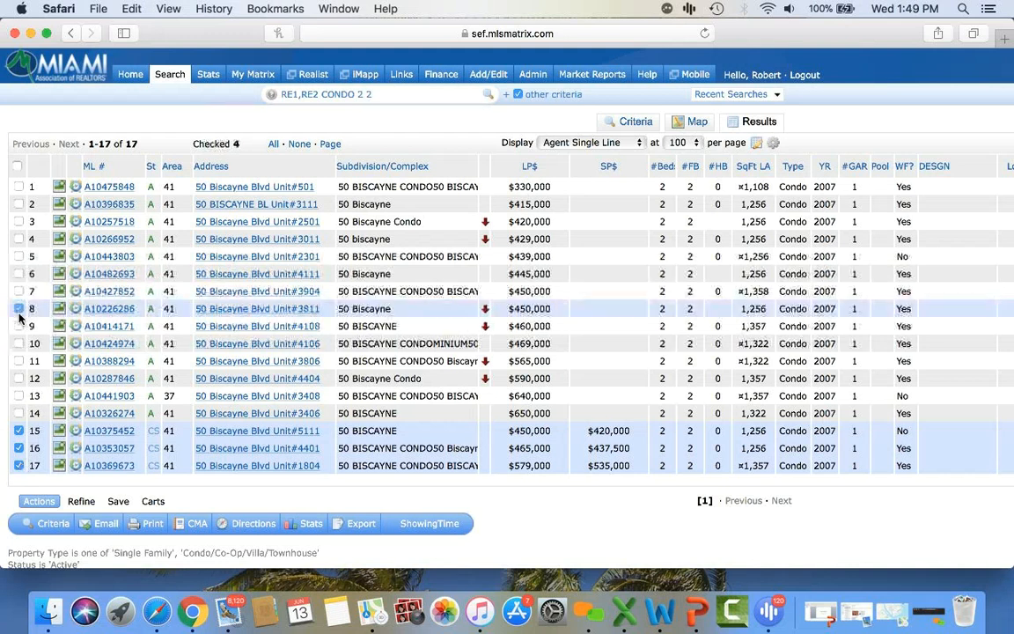
{"action": "left_click", "coordinate": [18, 327]}
{"action": "left_click", "coordinate": [18, 343]}
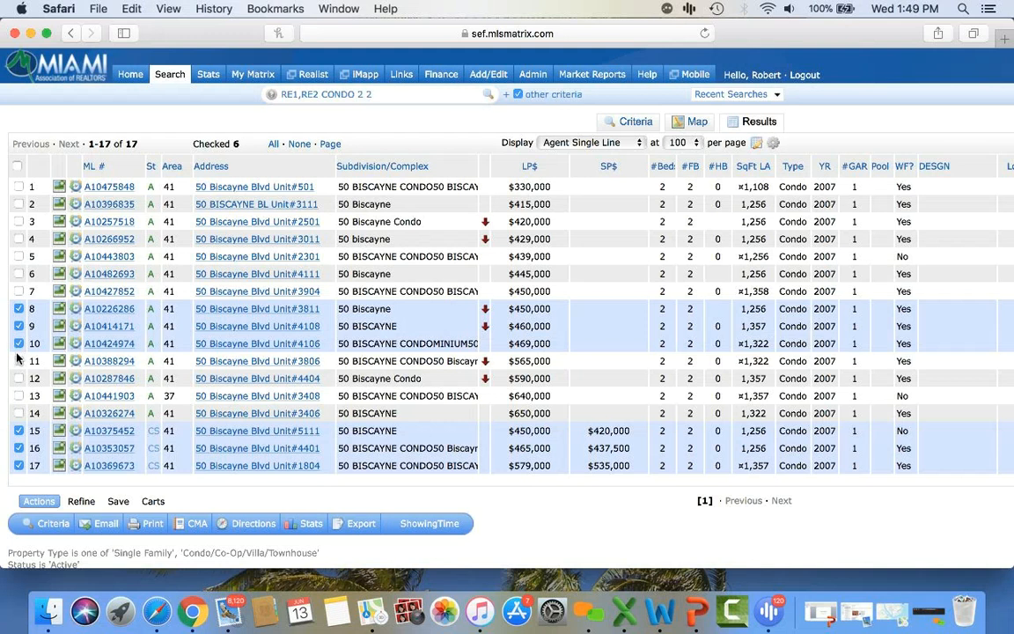
{"action": "left_click", "coordinate": [18, 361]}
{"action": "left_click", "coordinate": [18, 345]}
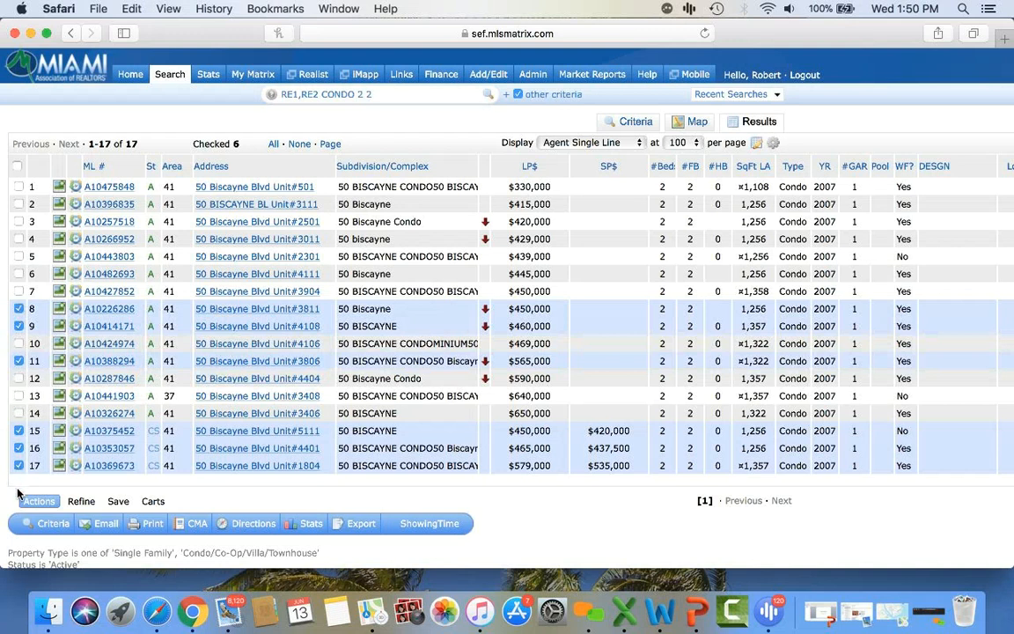
- Print the six listings to PDF as CMA 1 Line Summary and 3-Up Comparison reports
{"action": "left_click", "coordinate": [154, 526]}
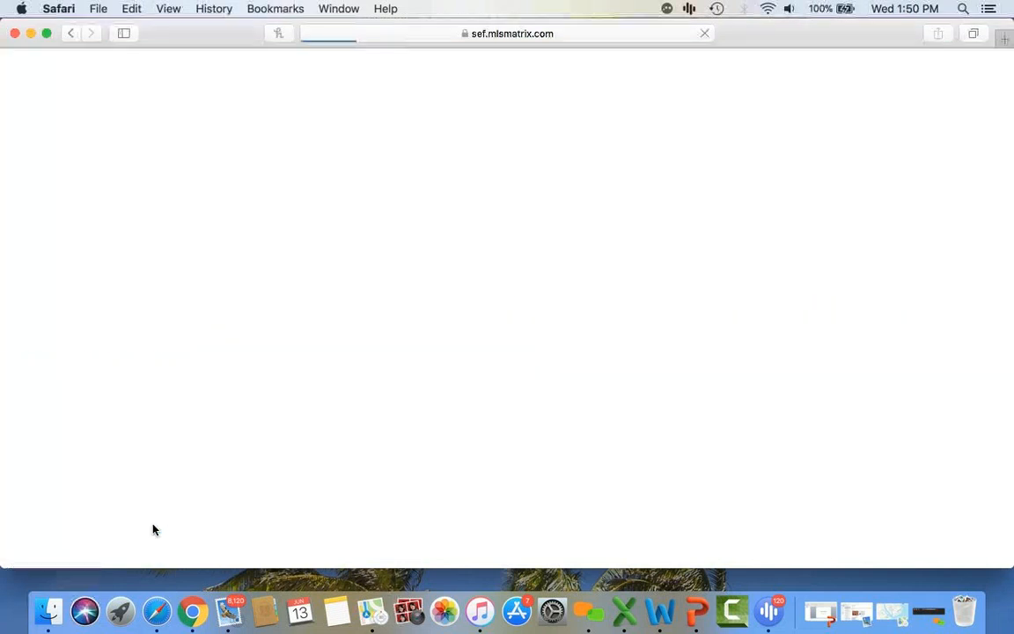
{"action": "scroll", "coordinate": [206, 357], "scroll_direction": "down", "scroll_amount": 3}
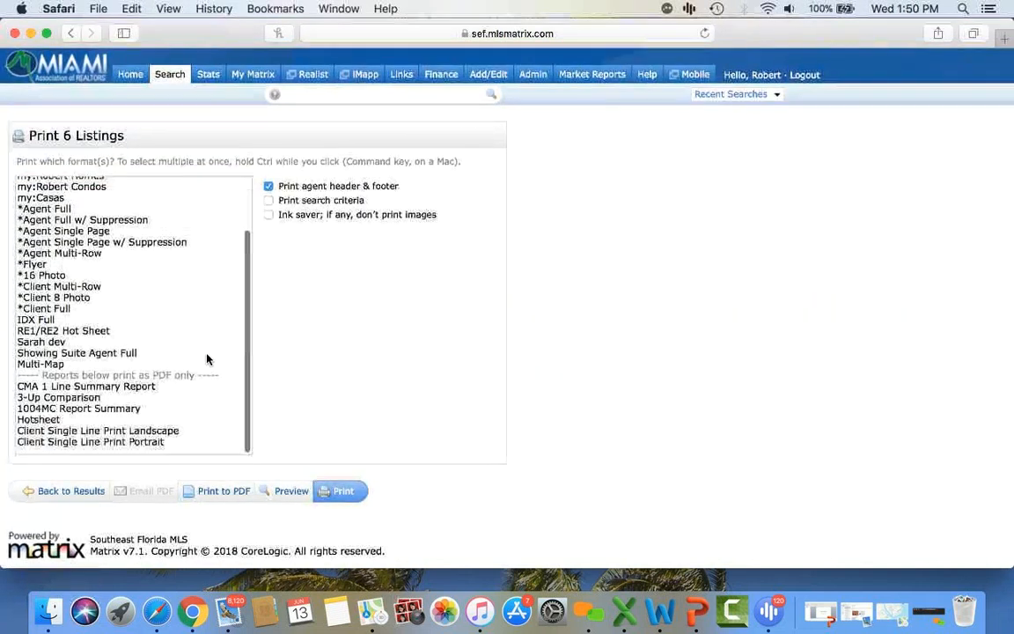
{"action": "left_click", "coordinate": [106, 393]}
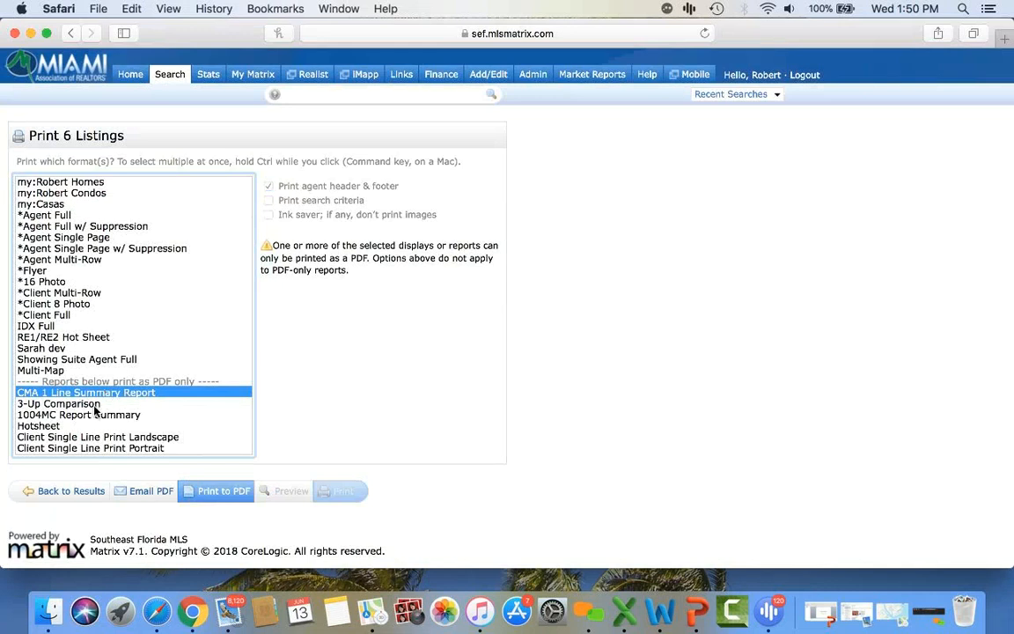
{"action": "left_click", "coordinate": [94, 405], "text": "super"}
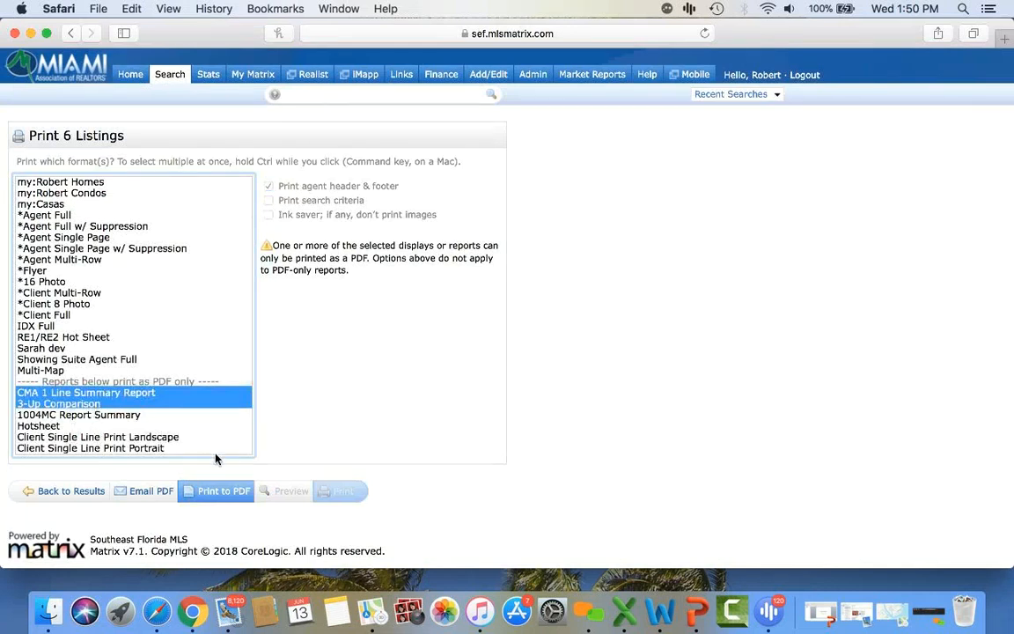
{"action": "left_click", "coordinate": [224, 492]}
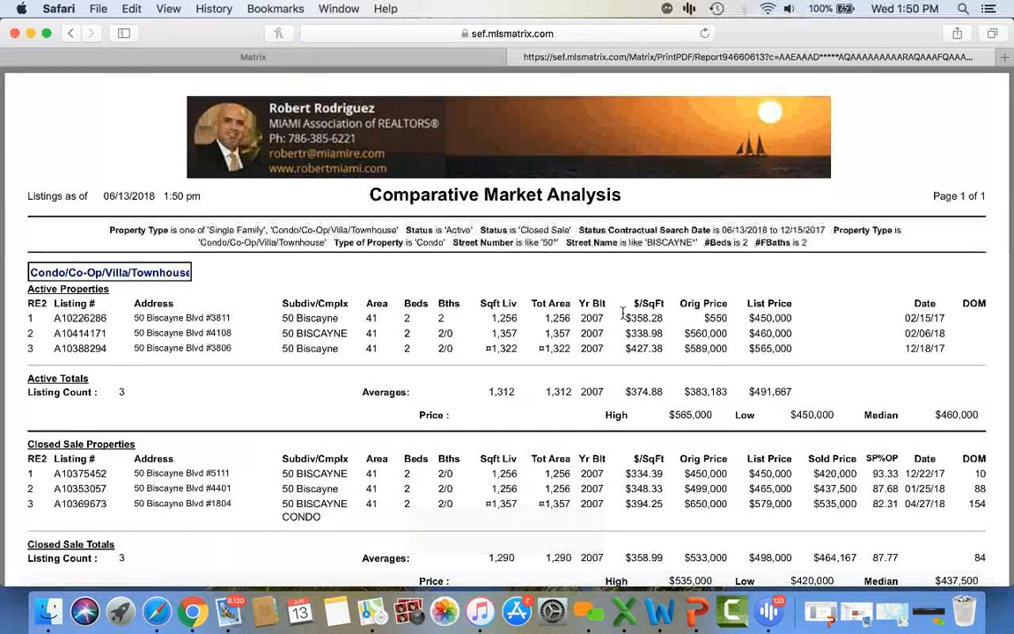
- Review the generated CMA PDF, close it, and return to the 17 results
{"action": "scroll", "coordinate": [669, 321], "scroll_direction": "down", "scroll_amount": 2}
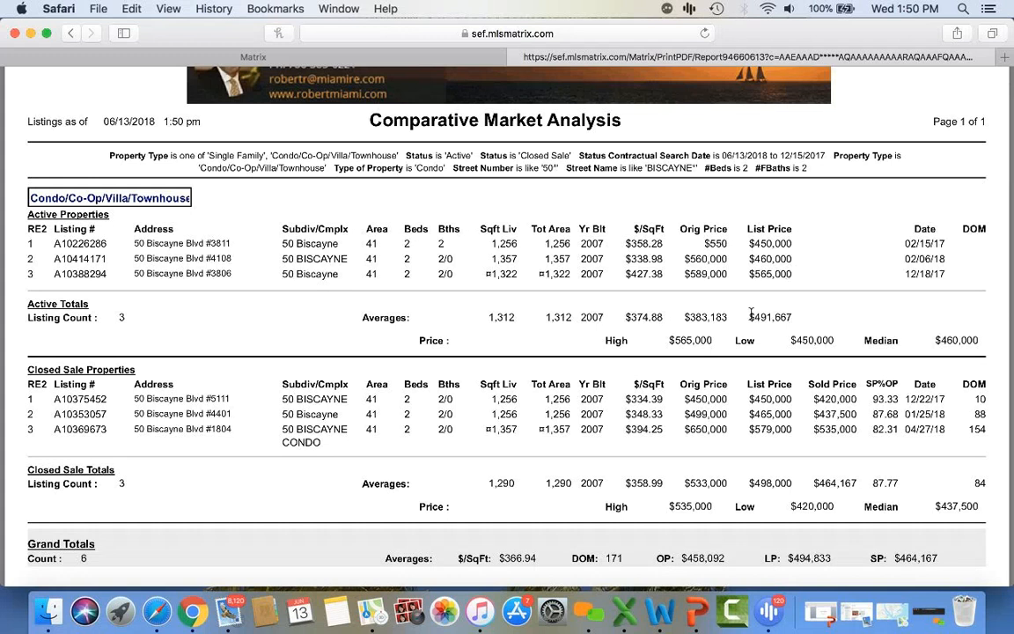
{"action": "scroll", "coordinate": [782, 315], "scroll_direction": "down", "scroll_amount": 3}
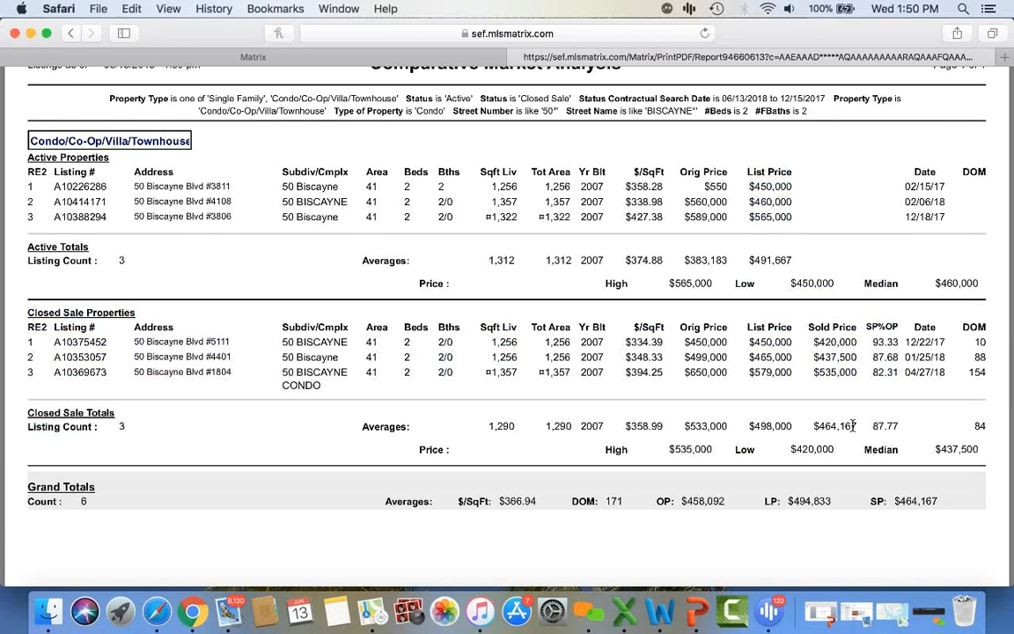
{"action": "scroll", "coordinate": [852, 425], "scroll_direction": "down", "scroll_amount": 3}
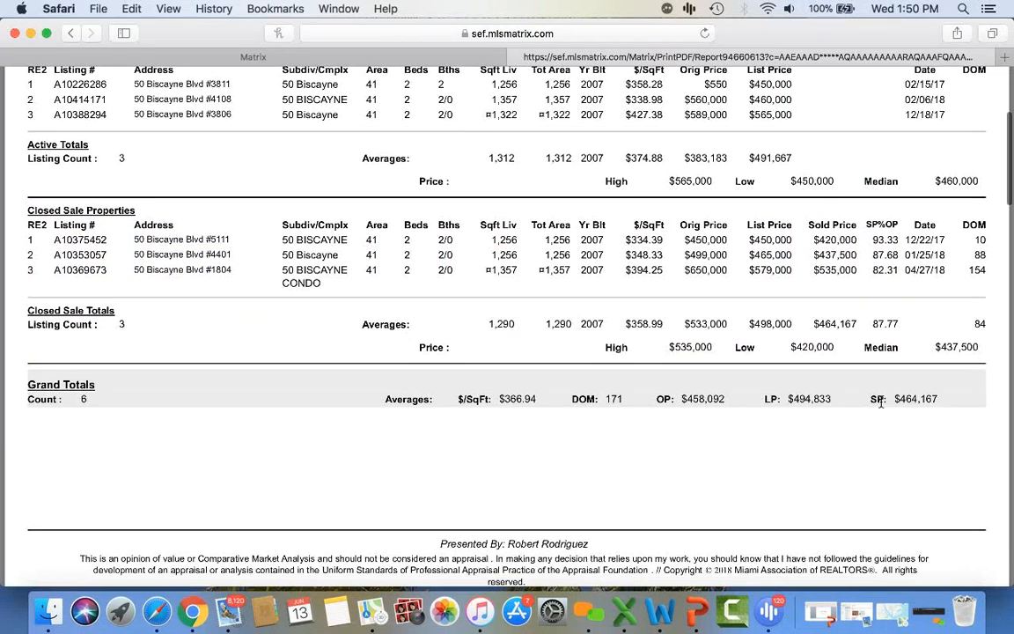
{"action": "scroll", "coordinate": [880, 400], "scroll_direction": "up", "scroll_amount": 5}
{"action": "scroll", "coordinate": [880, 400], "scroll_direction": "down", "scroll_amount": 3}
{"action": "scroll", "coordinate": [881, 401], "scroll_direction": "down", "scroll_amount": 20}
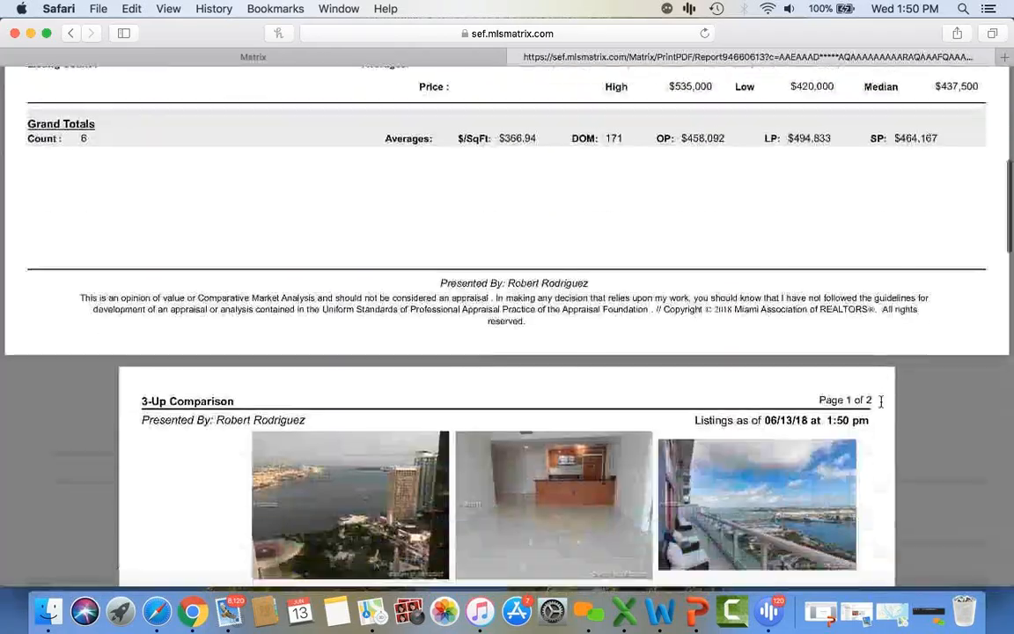
{"action": "scroll", "coordinate": [880, 401], "scroll_direction": "up", "scroll_amount": 20}
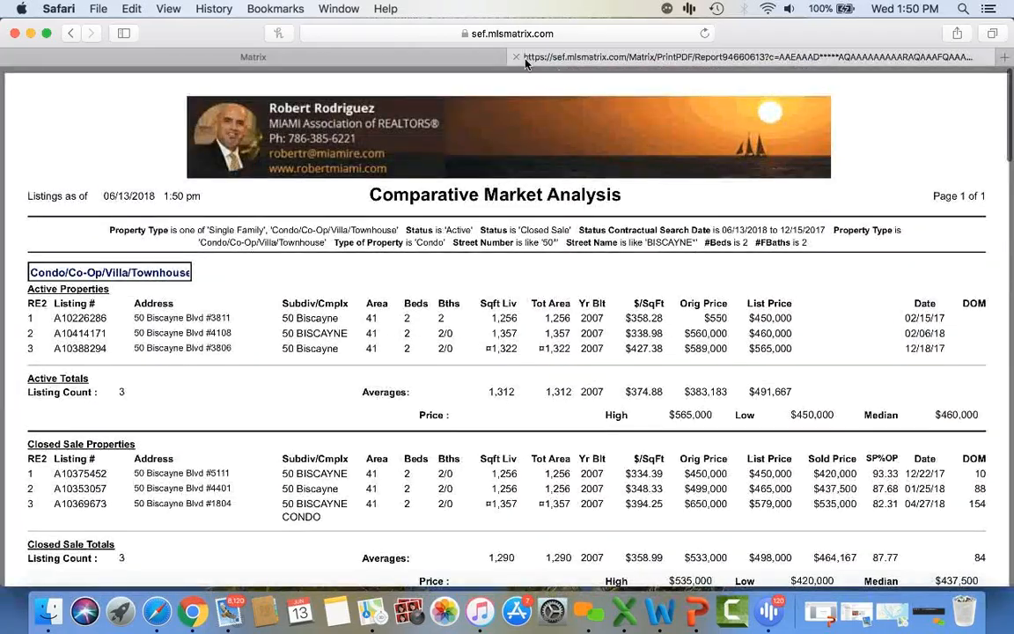
{"action": "left_click", "coordinate": [516, 56]}
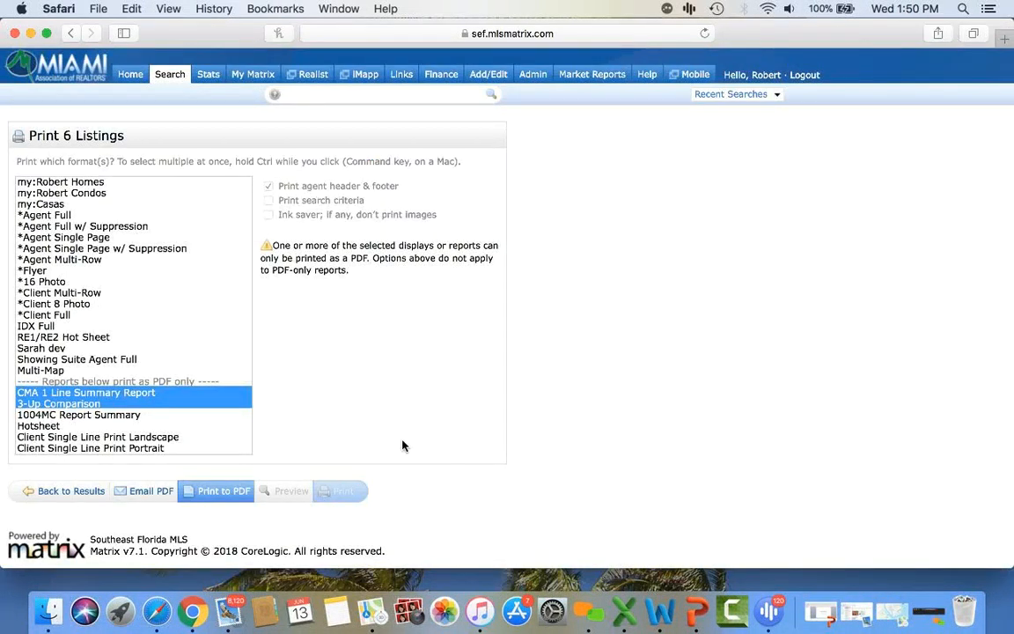
{"action": "left_click", "coordinate": [82, 497]}
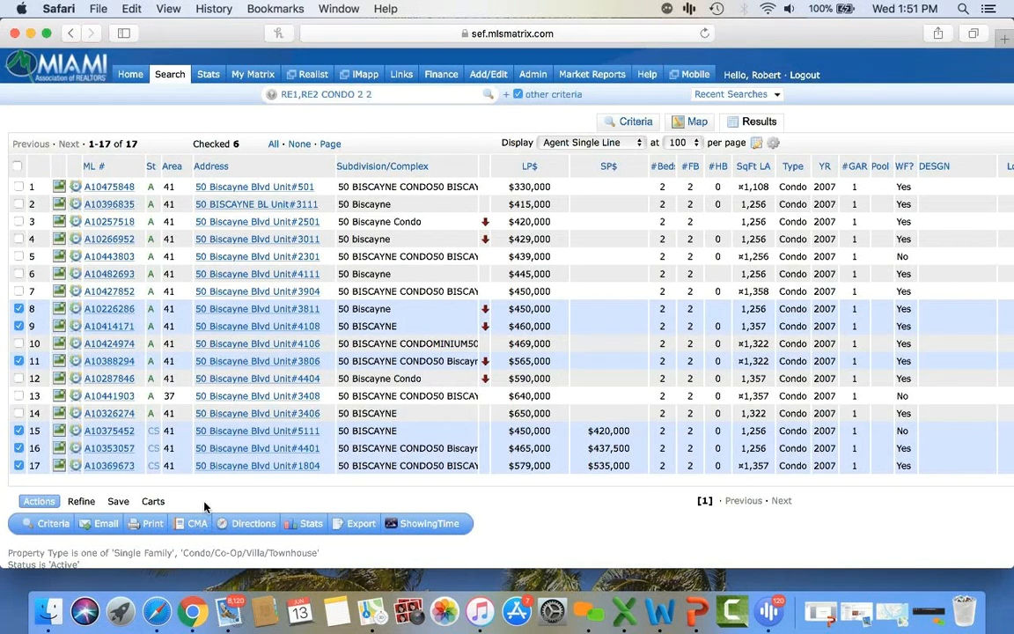
- Start a CMA for the checked listings, assign a contact, and describe it as '50 BISCAYNE WEBINAR'
{"action": "left_click", "coordinate": [197, 523]}
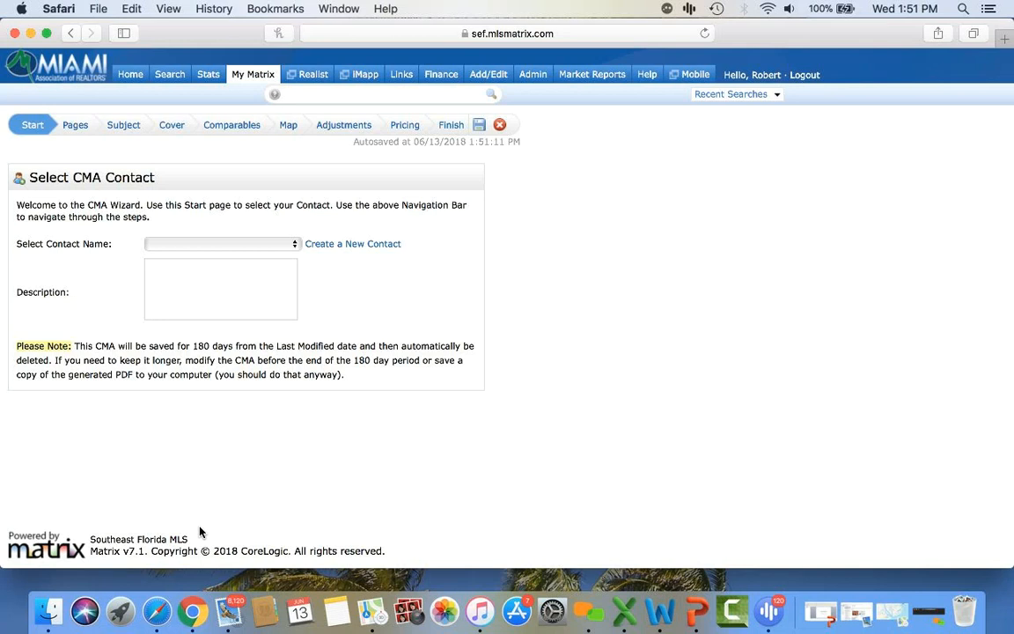
{"action": "left_click", "coordinate": [228, 250]}
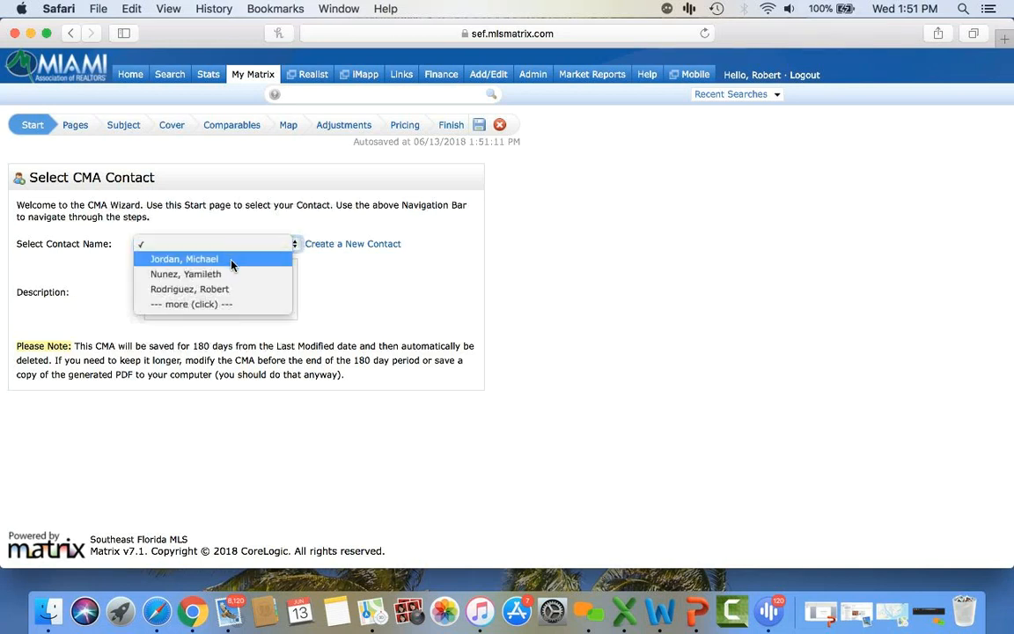
{"action": "left_click", "coordinate": [228, 289]}
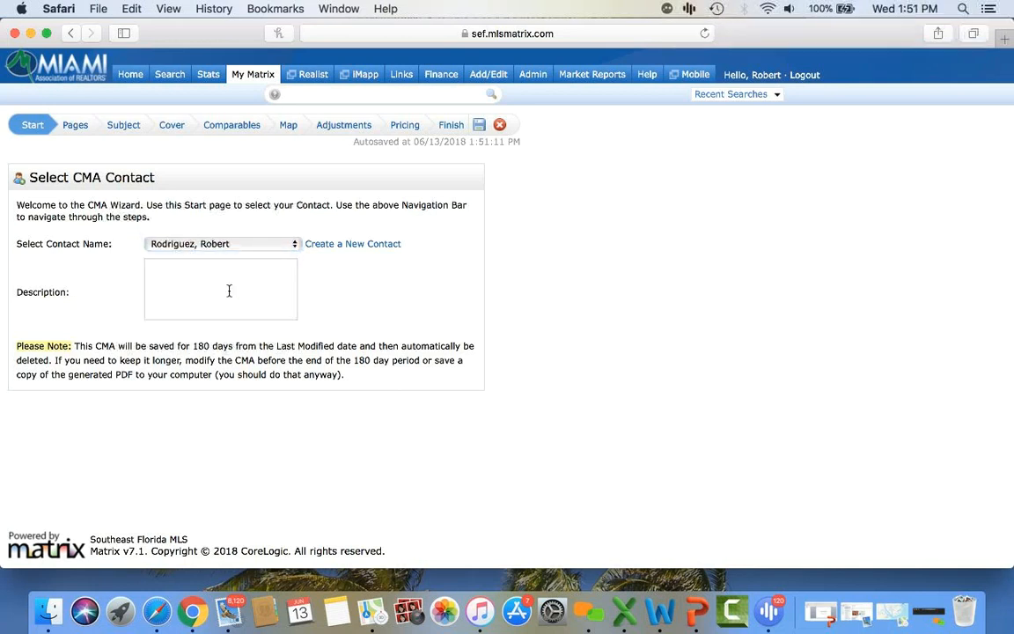
{"action": "left_click", "coordinate": [229, 290]}
{"action": "type", "text": "50 BISCAYE"}
{"action": "key", "text": "BackSpace"}
{"action": "type", "text": "NE "}
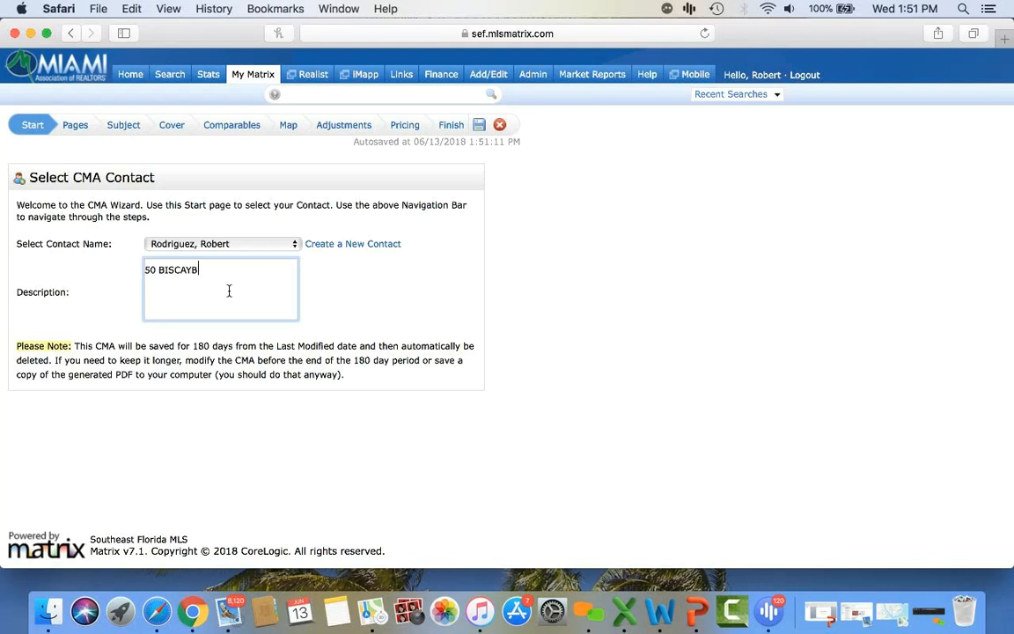
{"action": "type", "text": "WEBINAR"}
- In the Pages step, select all eight default pages from Cover Sheet wA Photo onward and remove them
{"action": "left_click", "coordinate": [75, 128]}
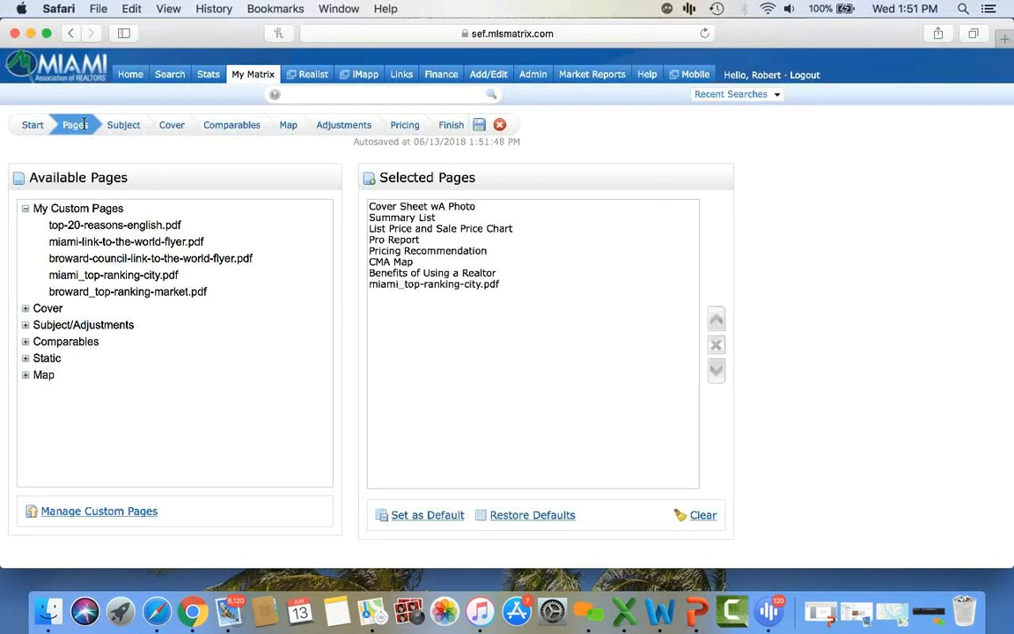
{"action": "left_click", "coordinate": [414, 209]}
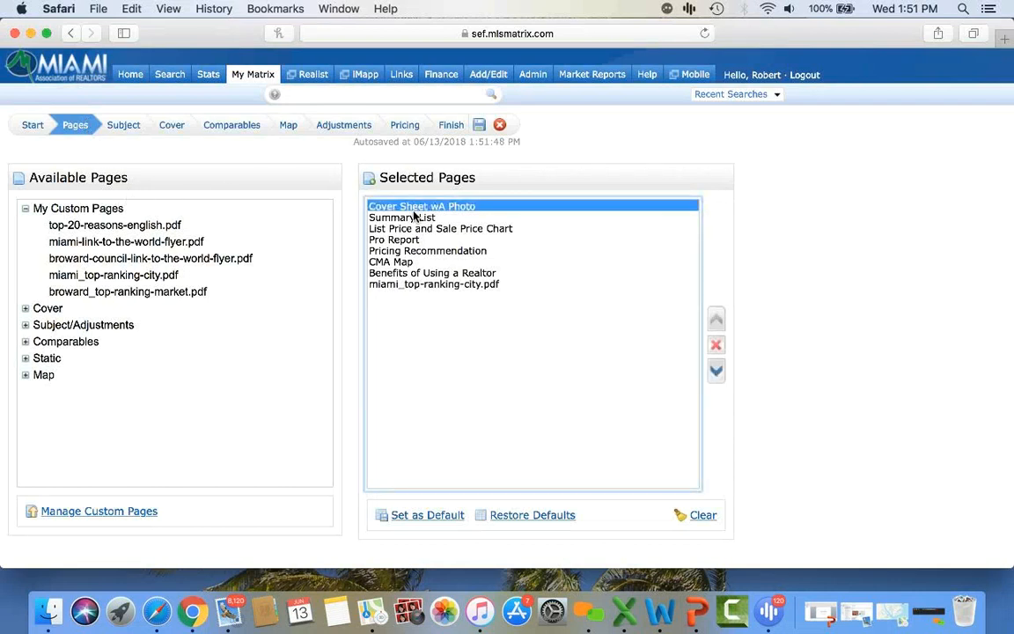
{"action": "left_click", "coordinate": [412, 218], "text": "shift"}
{"action": "left_click", "coordinate": [416, 228], "text": "shift"}
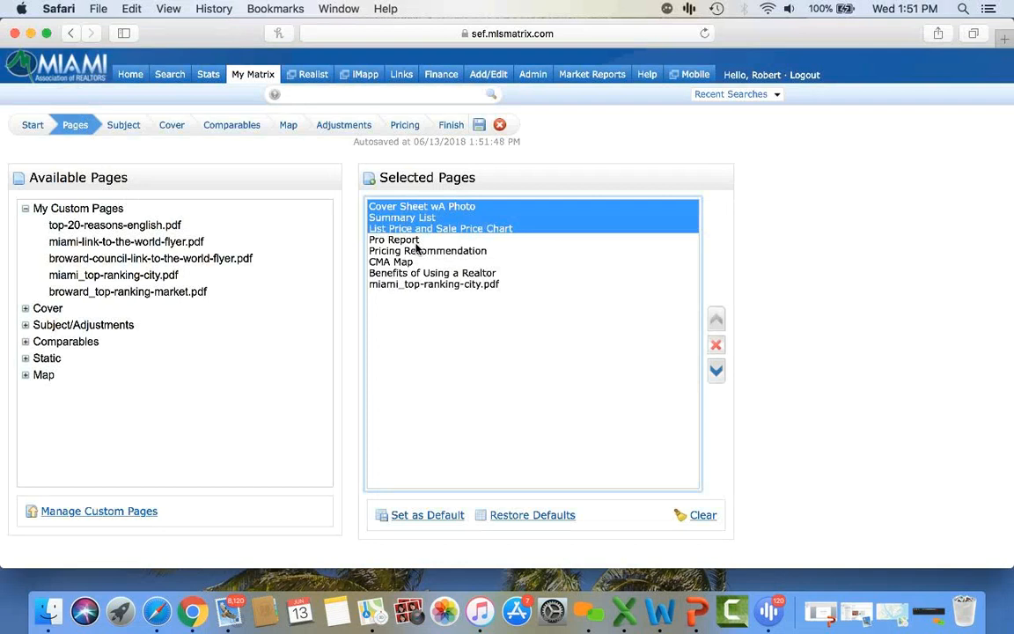
{"action": "left_click", "coordinate": [407, 239], "text": "shift"}
{"action": "left_click", "coordinate": [416, 261], "text": "super"}
{"action": "left_click", "coordinate": [416, 263], "text": "shift"}
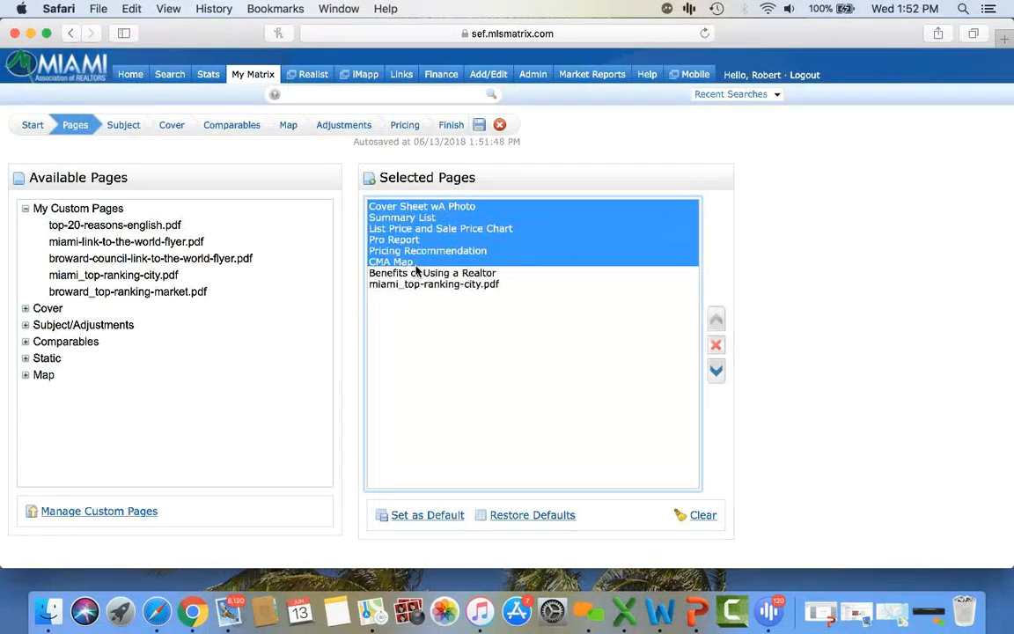
{"action": "left_click", "coordinate": [416, 273], "text": "shift"}
{"action": "left_click", "coordinate": [416, 285], "text": "shift"}
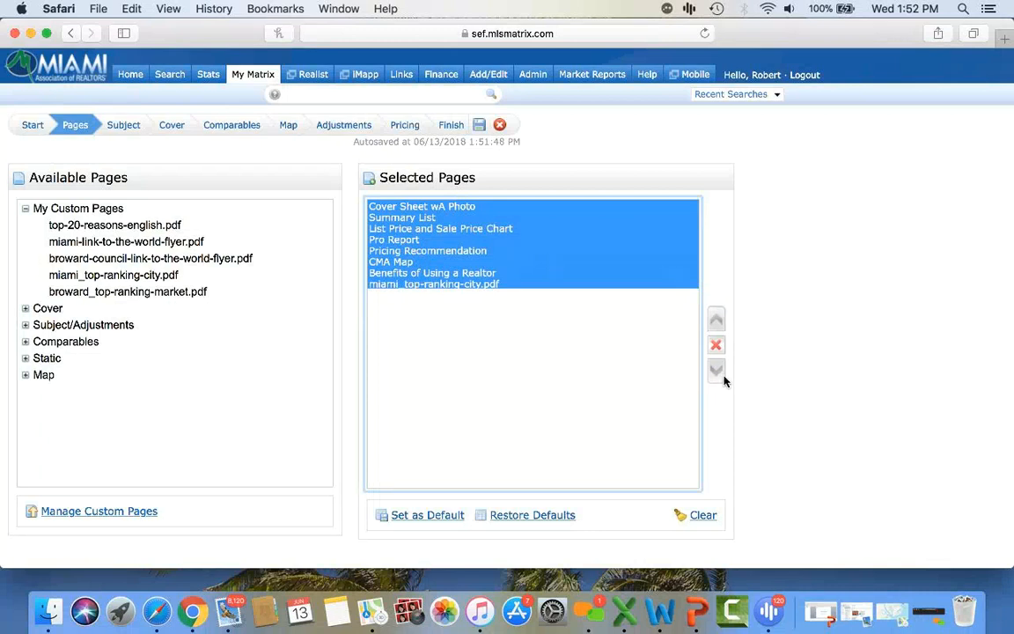
{"action": "left_click", "coordinate": [716, 348]}
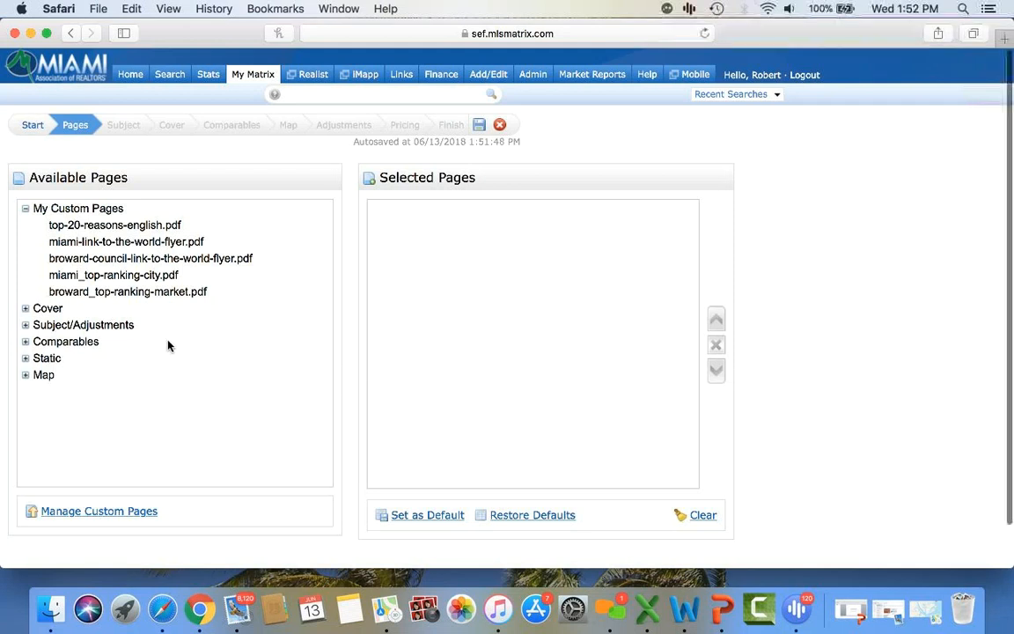
- Add Cover Sheet wA Photo from the Cover group, dropping the plain Cover Sheet
{"action": "scroll", "coordinate": [168, 346], "scroll_direction": "down", "scroll_amount": 2}
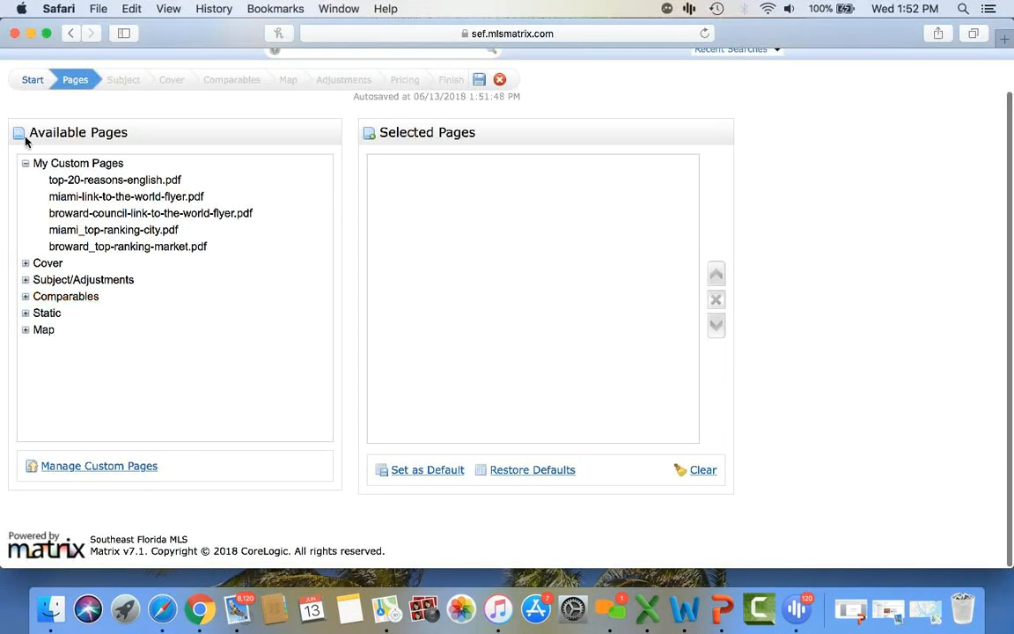
{"action": "left_click", "coordinate": [26, 263]}
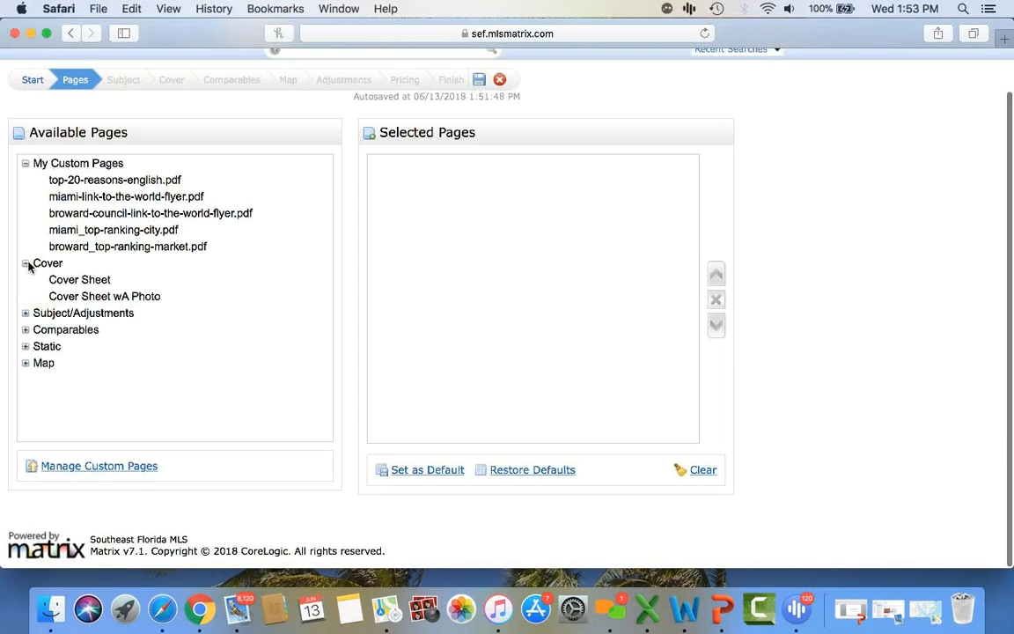
{"action": "double_click", "coordinate": [103, 282]}
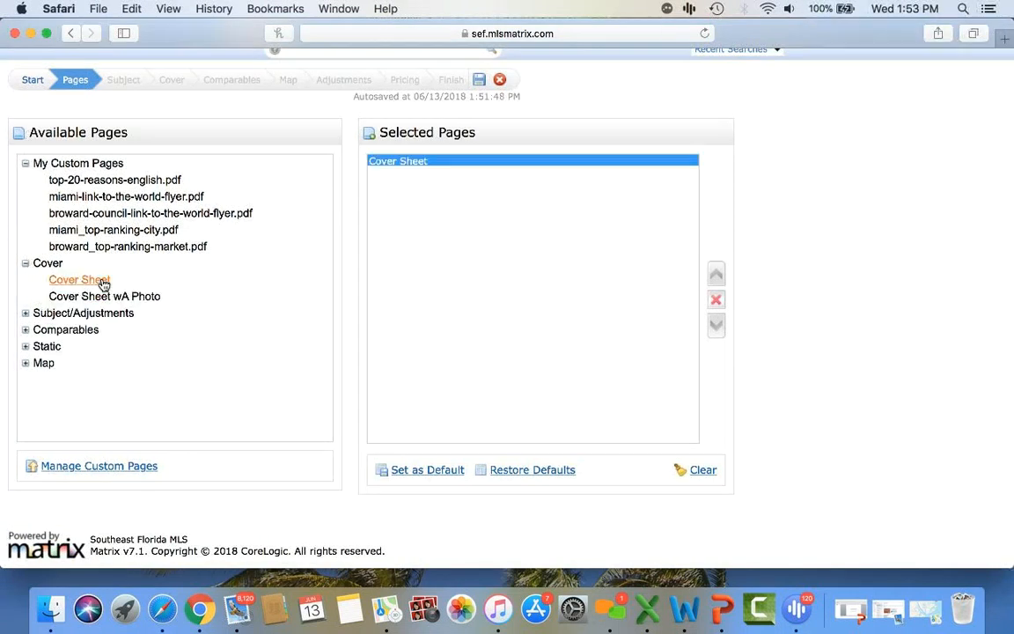
{"action": "double_click", "coordinate": [112, 298]}
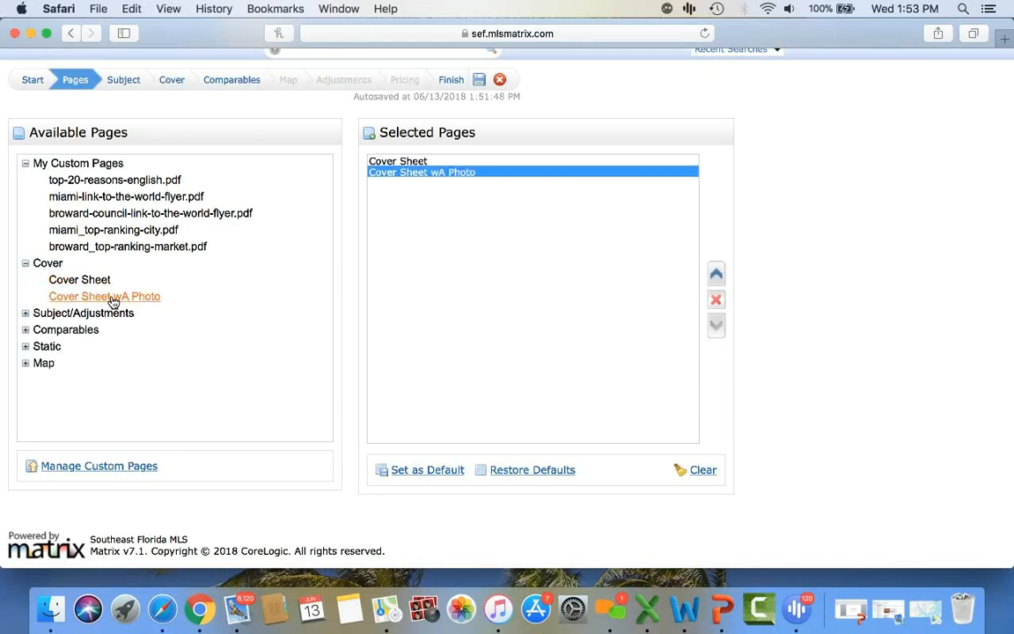
{"action": "left_click", "coordinate": [421, 161]}
{"action": "left_click", "coordinate": [715, 299]}
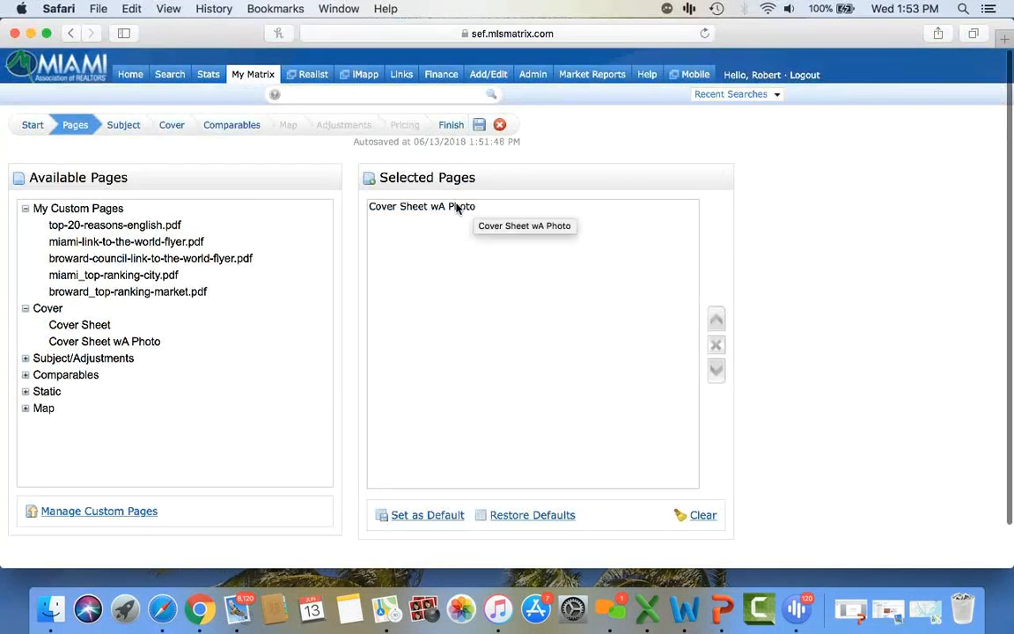
{"action": "left_click", "coordinate": [26, 309]}
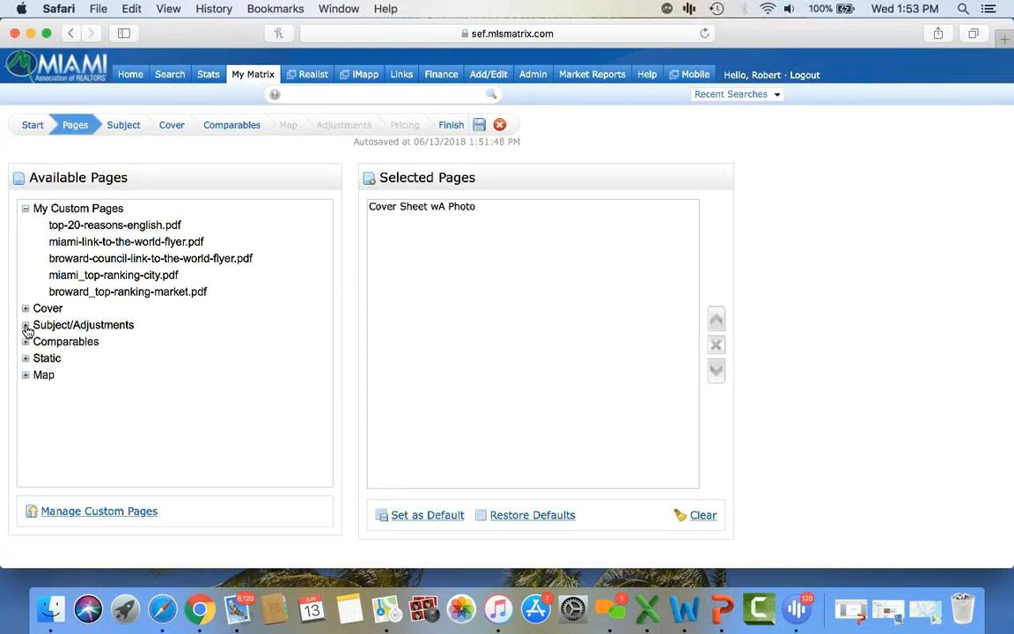
- Add Summary List, List Price and Sale Price Chart, Pro Report and Pricing Recommendation
{"action": "left_click", "coordinate": [26, 324]}
{"action": "scroll", "coordinate": [209, 317], "scroll_direction": "down", "scroll_amount": 2}
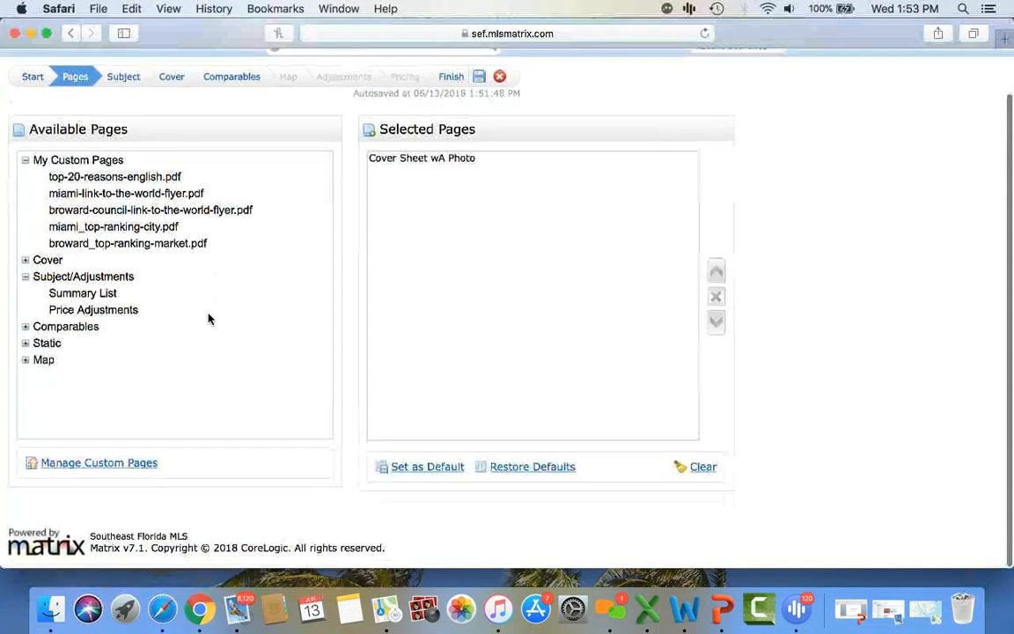
{"action": "double_click", "coordinate": [105, 299]}
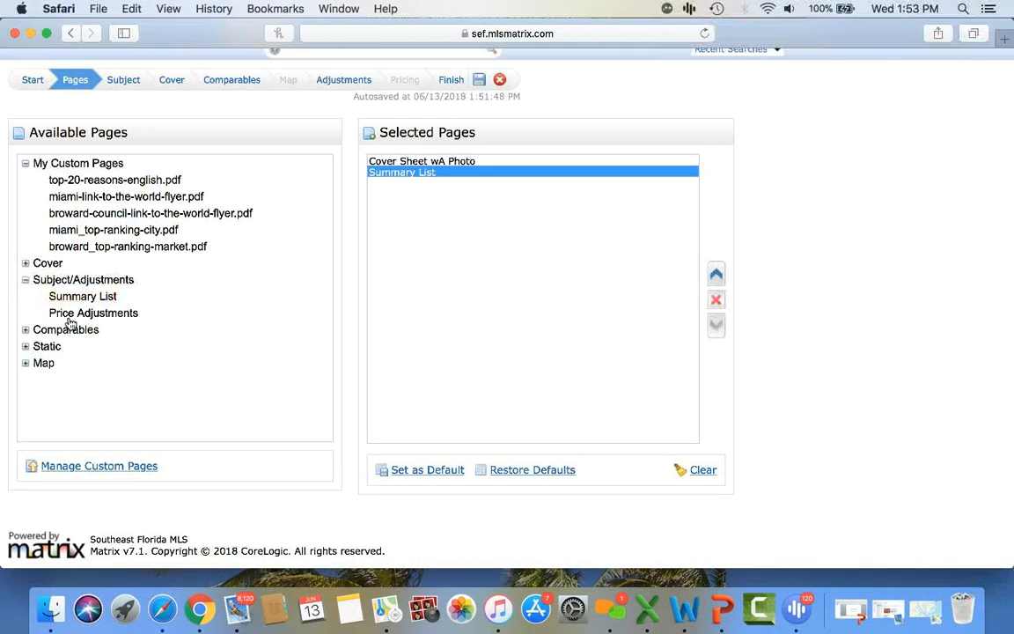
{"action": "left_click", "coordinate": [26, 280]}
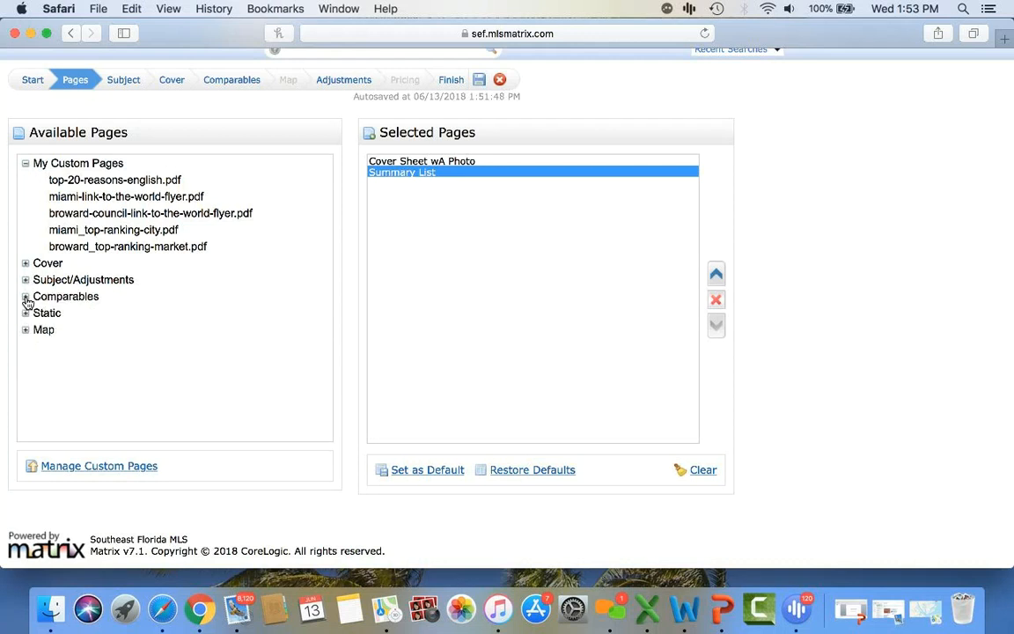
{"action": "left_click", "coordinate": [25, 297]}
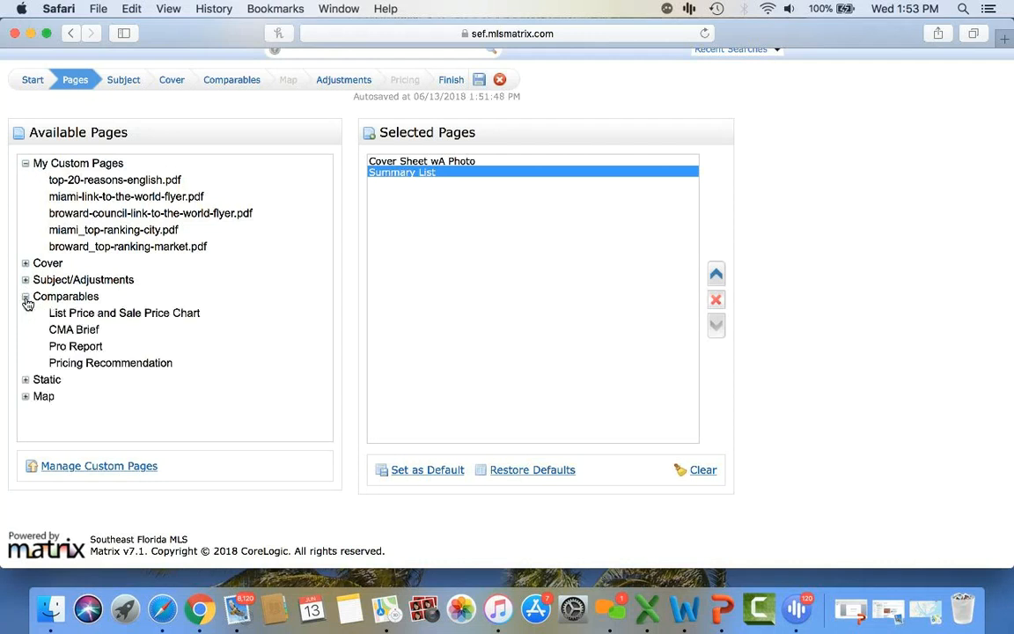
{"action": "double_click", "coordinate": [152, 319]}
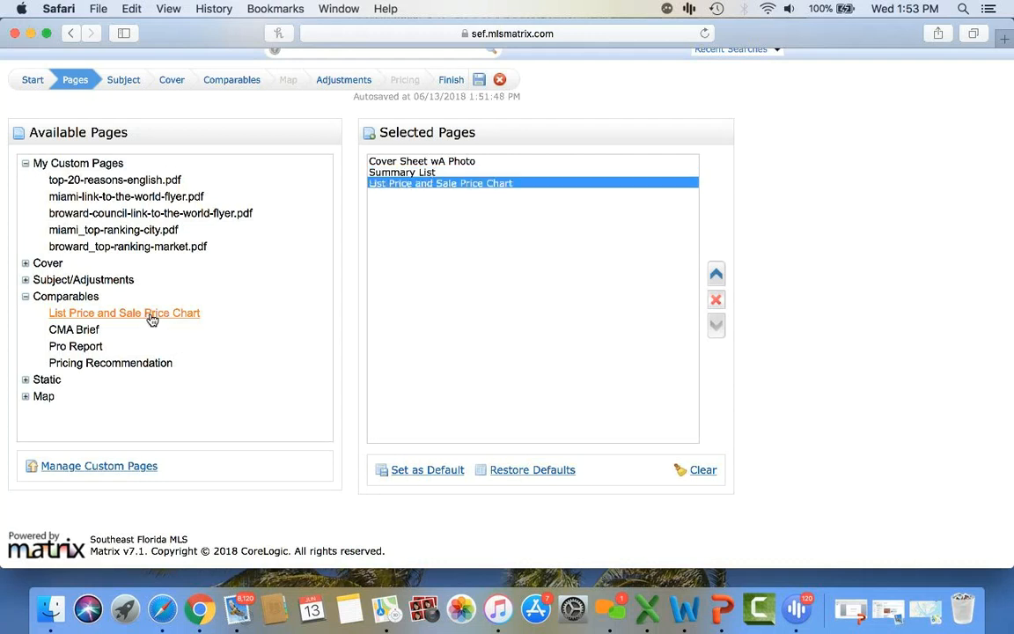
{"action": "left_click", "coordinate": [76, 347]}
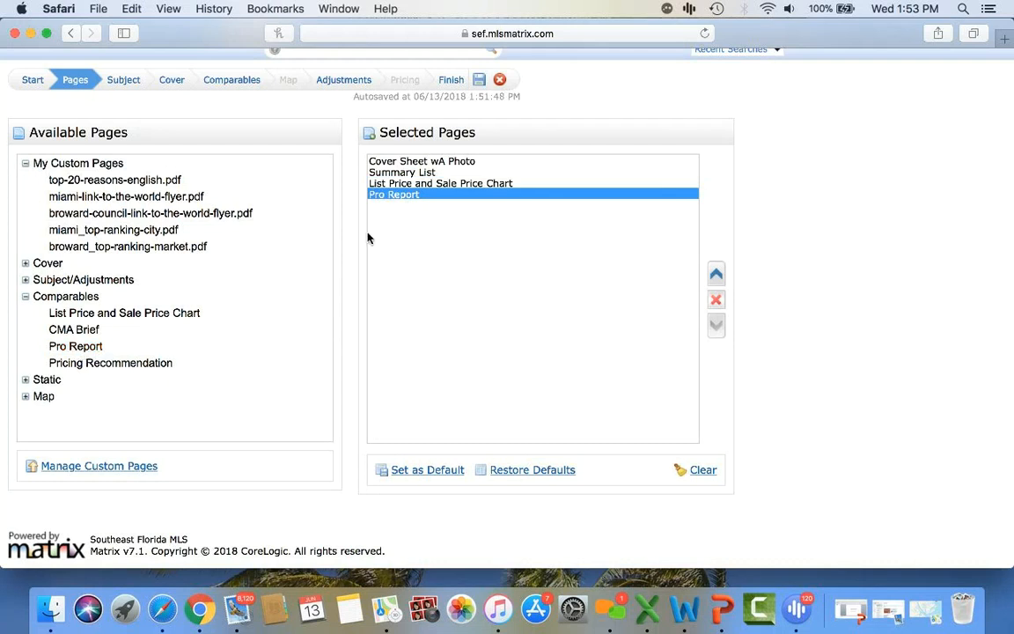
{"action": "left_click", "coordinate": [121, 364]}
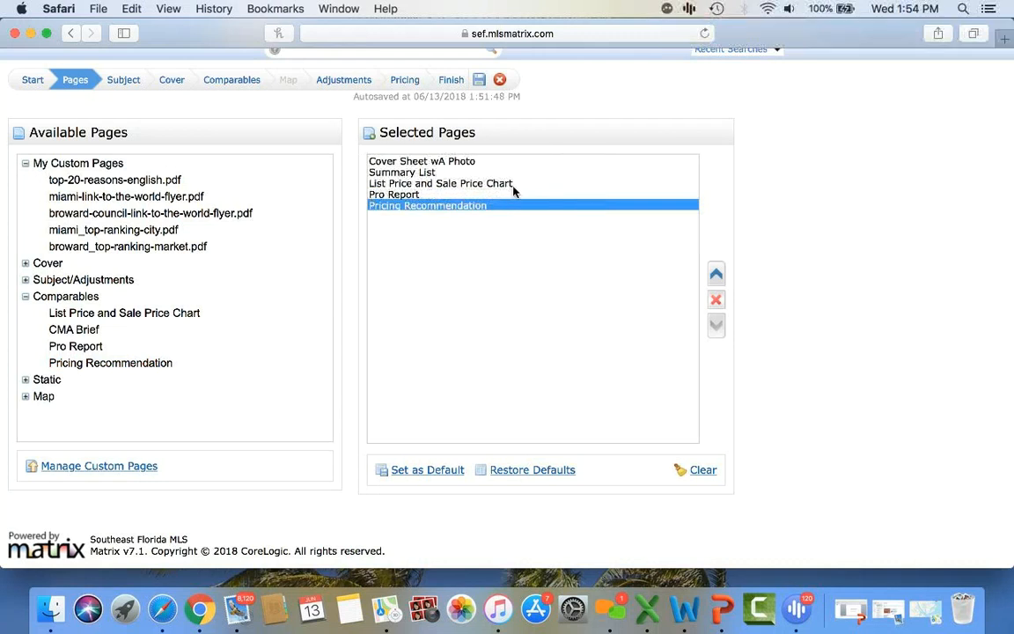
- Add Benefits of Using a Realtor from Static and CMA Map, moving CMA Map up one place
{"action": "left_click", "coordinate": [26, 380]}
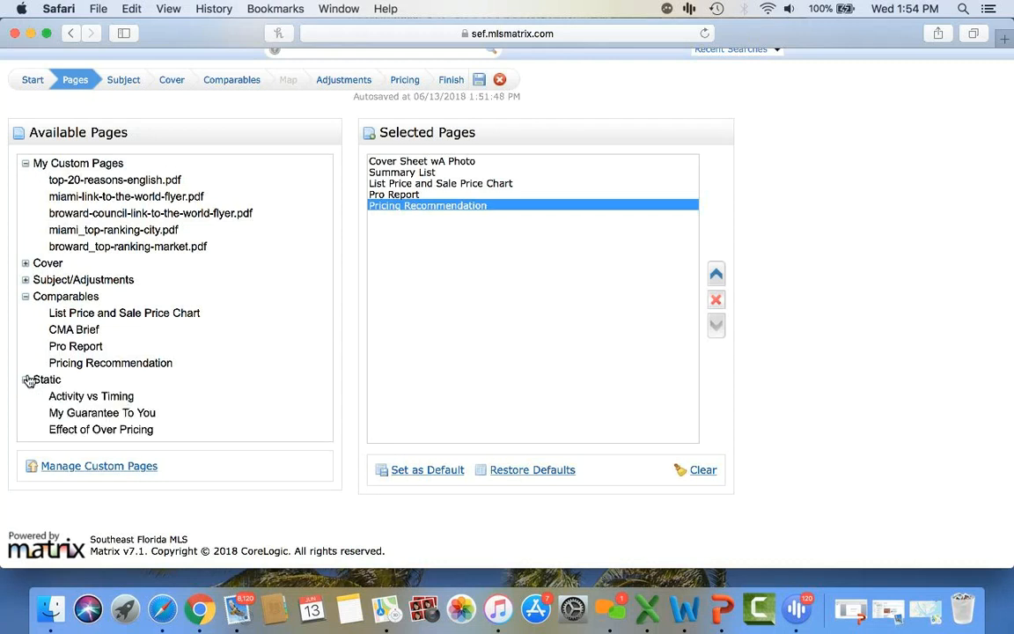
{"action": "scroll", "coordinate": [192, 368], "scroll_direction": "down", "scroll_amount": 3}
{"action": "scroll", "coordinate": [194, 368], "scroll_direction": "down", "scroll_amount": 1}
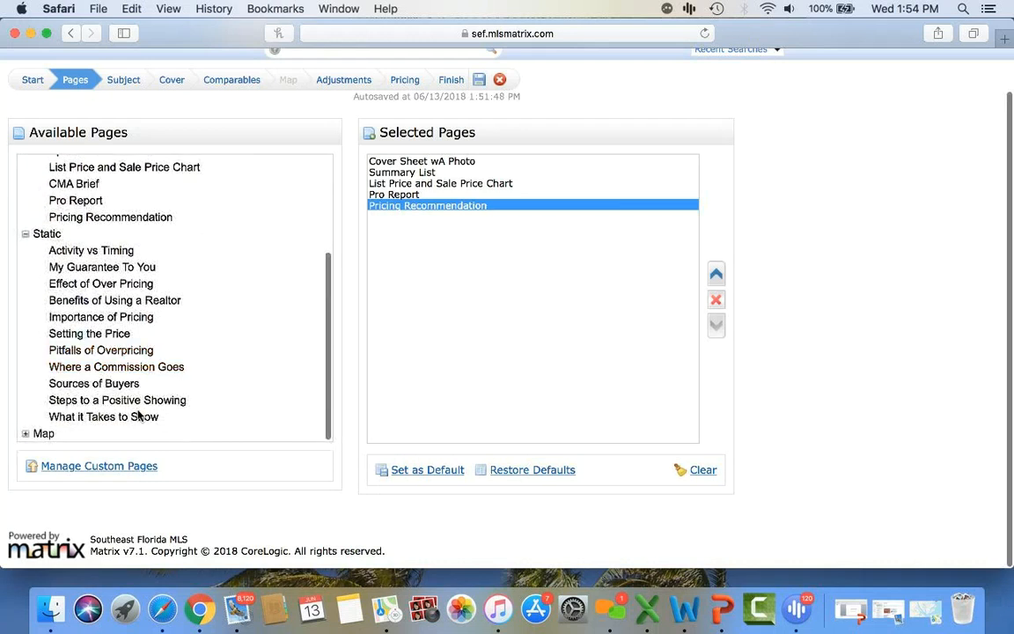
{"action": "double_click", "coordinate": [128, 305]}
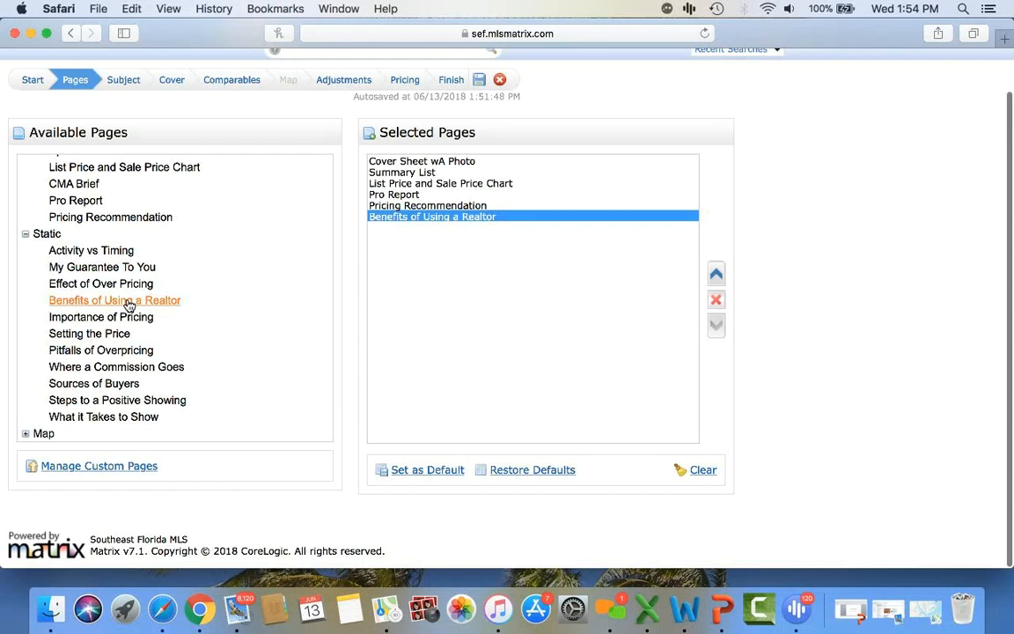
{"action": "left_click", "coordinate": [26, 235]}
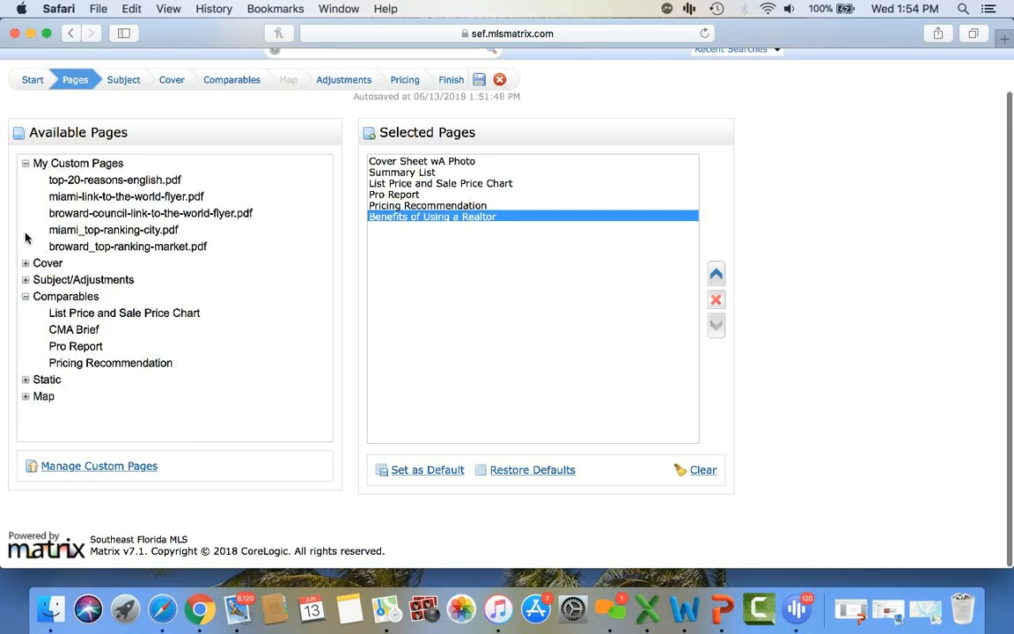
{"action": "double_click", "coordinate": [44, 398]}
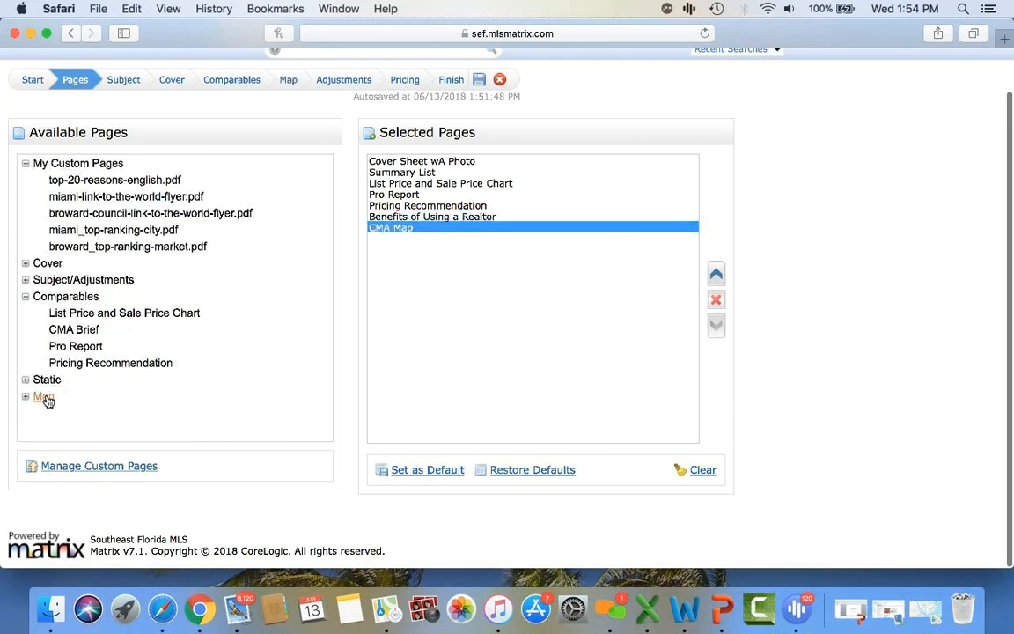
{"action": "left_click", "coordinate": [417, 228]}
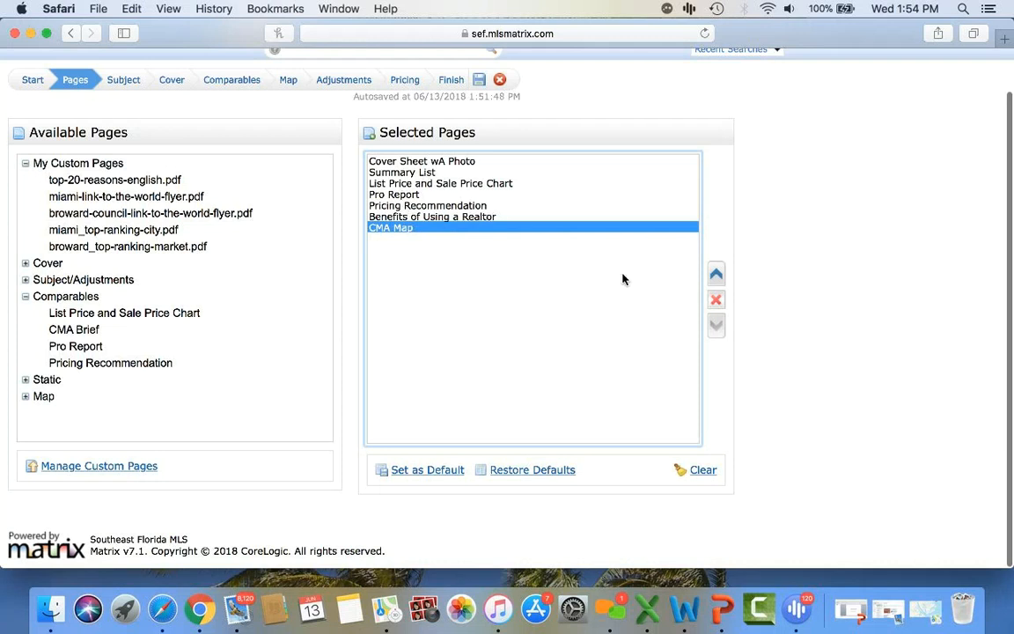
{"action": "left_click", "coordinate": [716, 274]}
- Move CMA Map up twice to sit right after List Price and Sale Price Chart, then collapse Comparables
{"action": "left_click", "coordinate": [717, 322]}
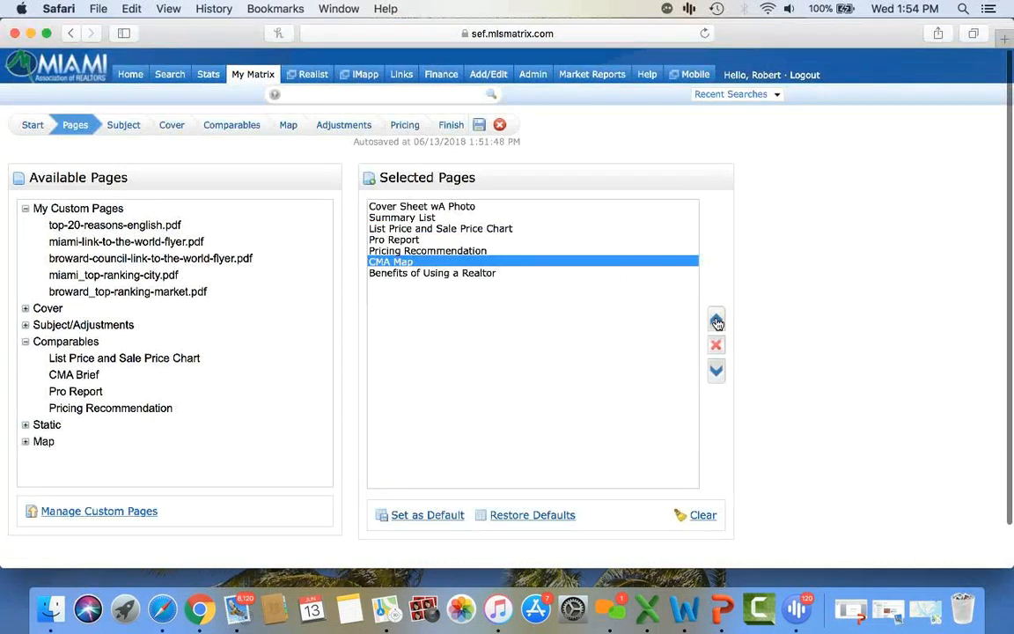
{"action": "left_click", "coordinate": [717, 322]}
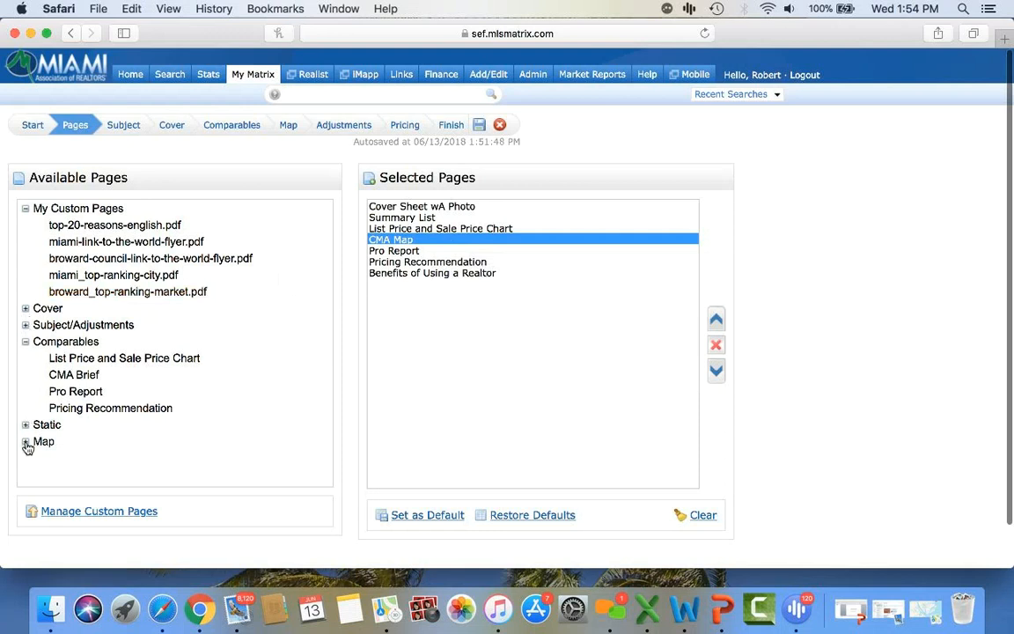
{"action": "left_click", "coordinate": [26, 341]}
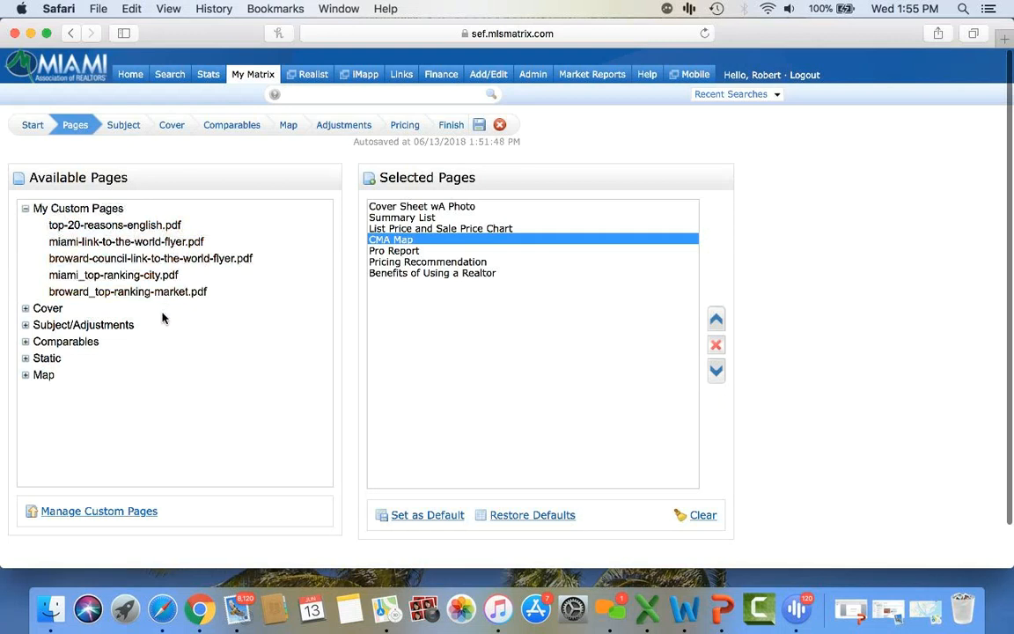
{"action": "left_click", "coordinate": [121, 516]}
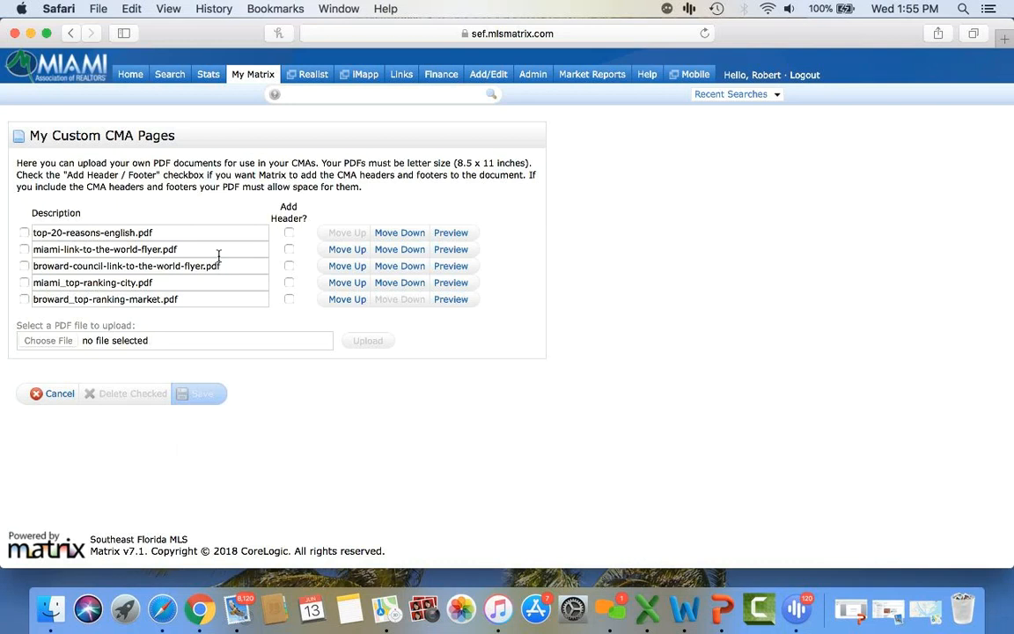
{"action": "left_click", "coordinate": [51, 395]}
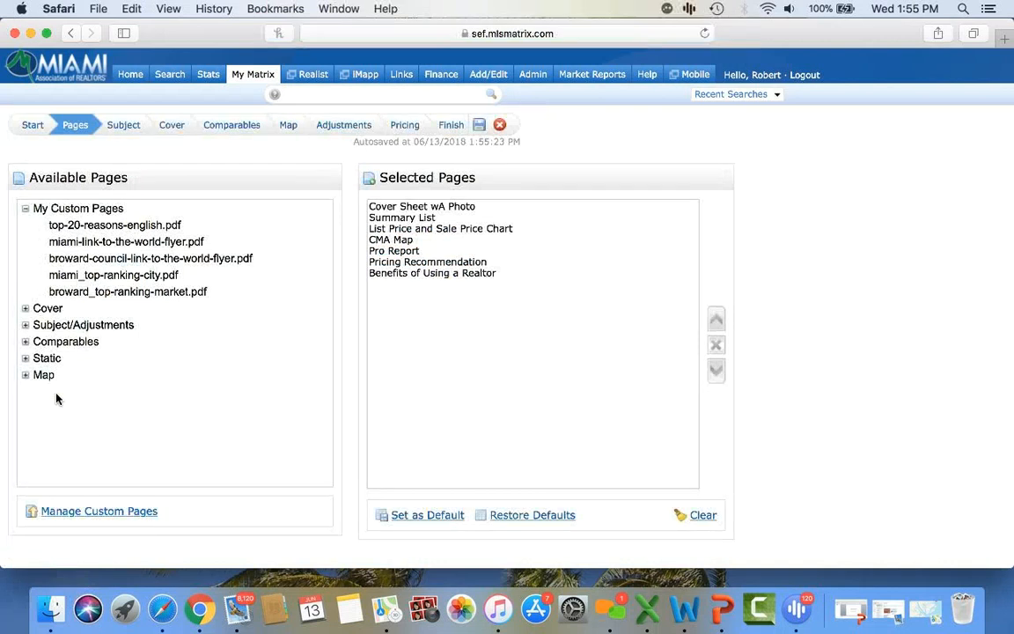
- Add miami-link-to-the-world-flyer.pdf, save the eight-page list as default, and go to Subject Property
{"action": "double_click", "coordinate": [96, 247]}
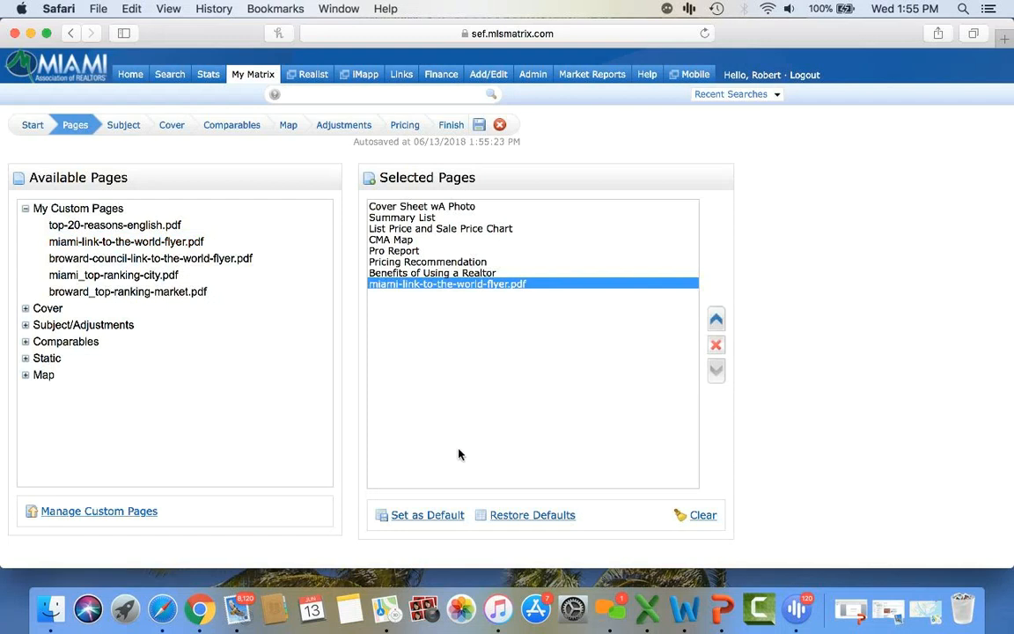
{"action": "left_click", "coordinate": [442, 519]}
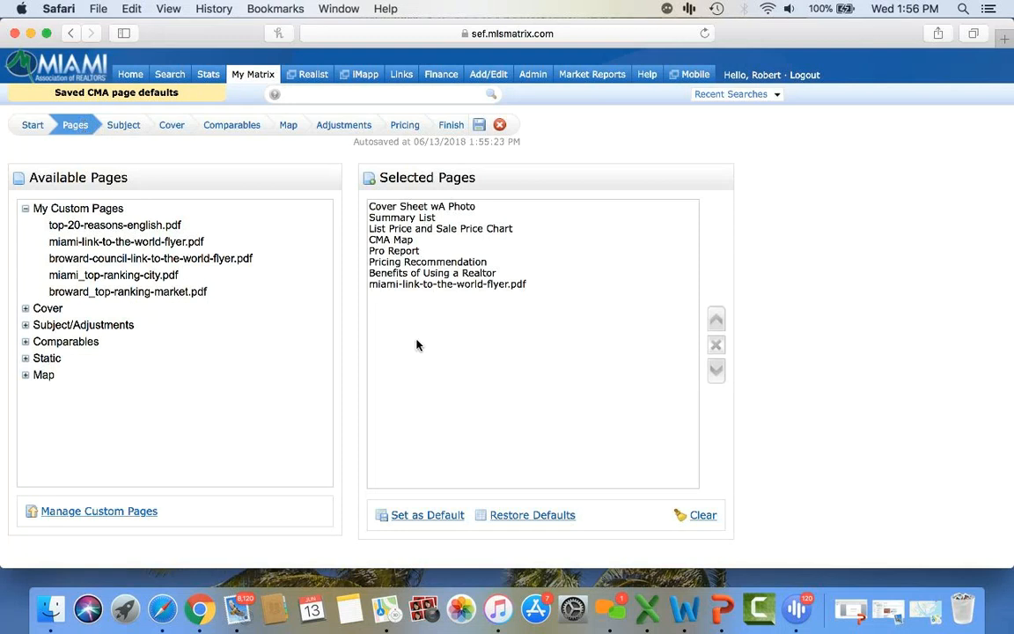
{"action": "left_click", "coordinate": [124, 128]}
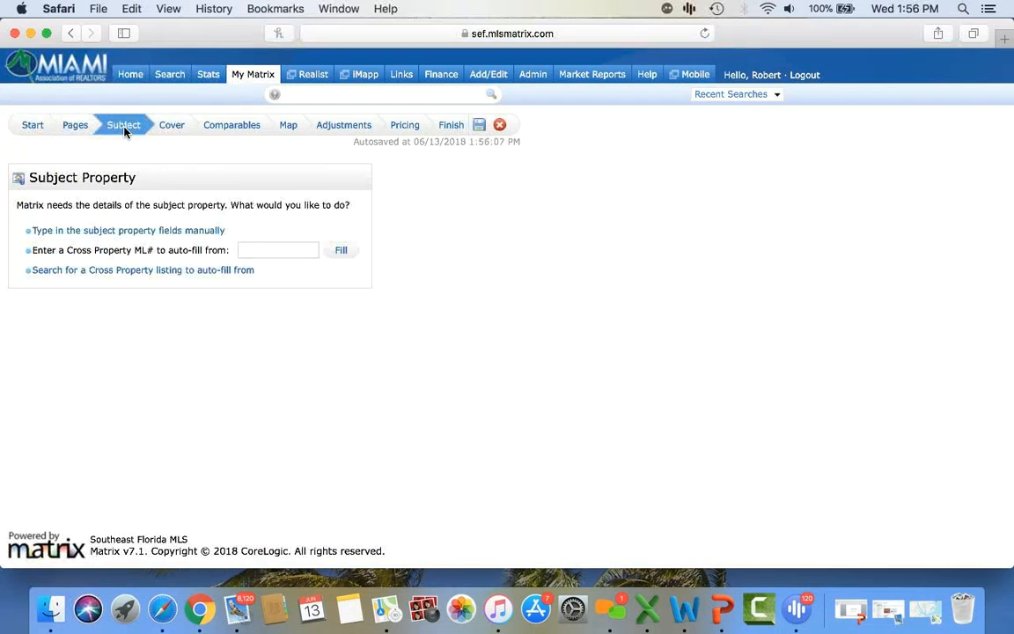
- Fill the CMA subject from the sixth search result: 2-bed, 2-bath, 1,256 sq ft, plus photo and remarks
{"action": "left_click", "coordinate": [272, 253]}
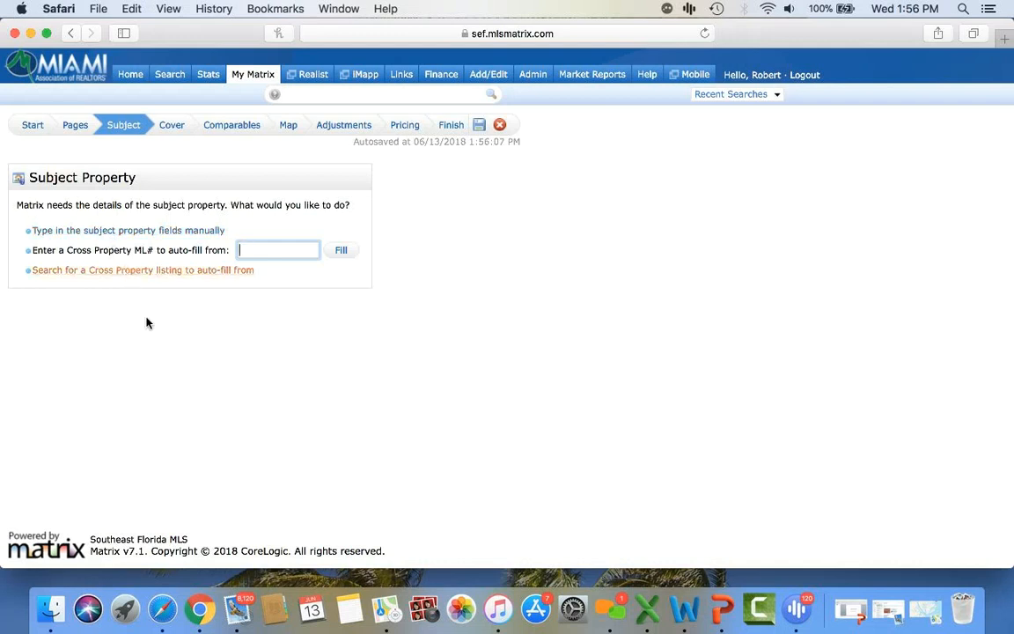
{"action": "left_click", "coordinate": [138, 278]}
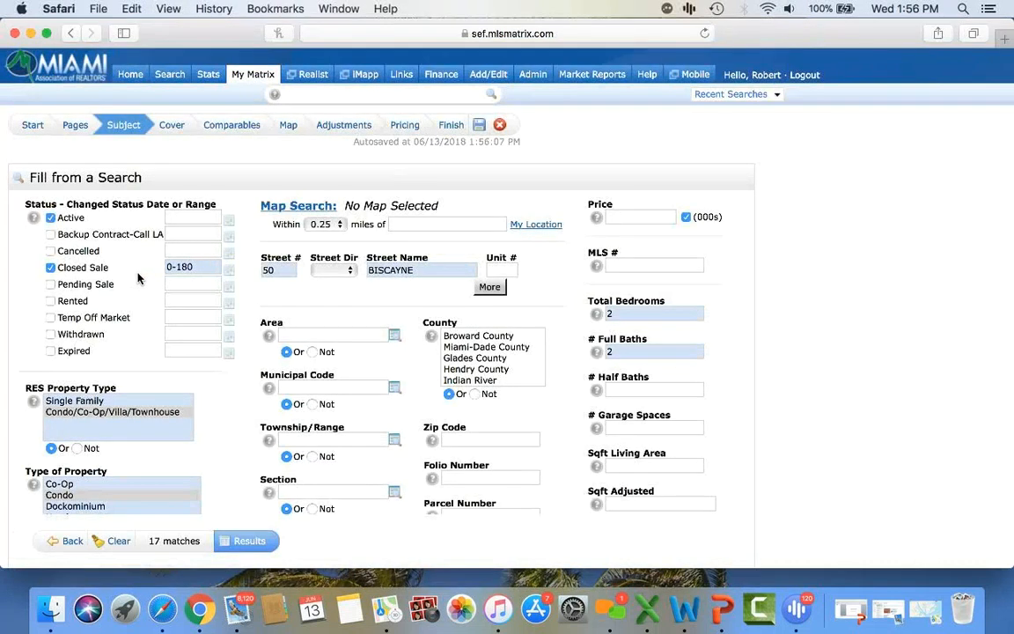
{"action": "left_click", "coordinate": [255, 542]}
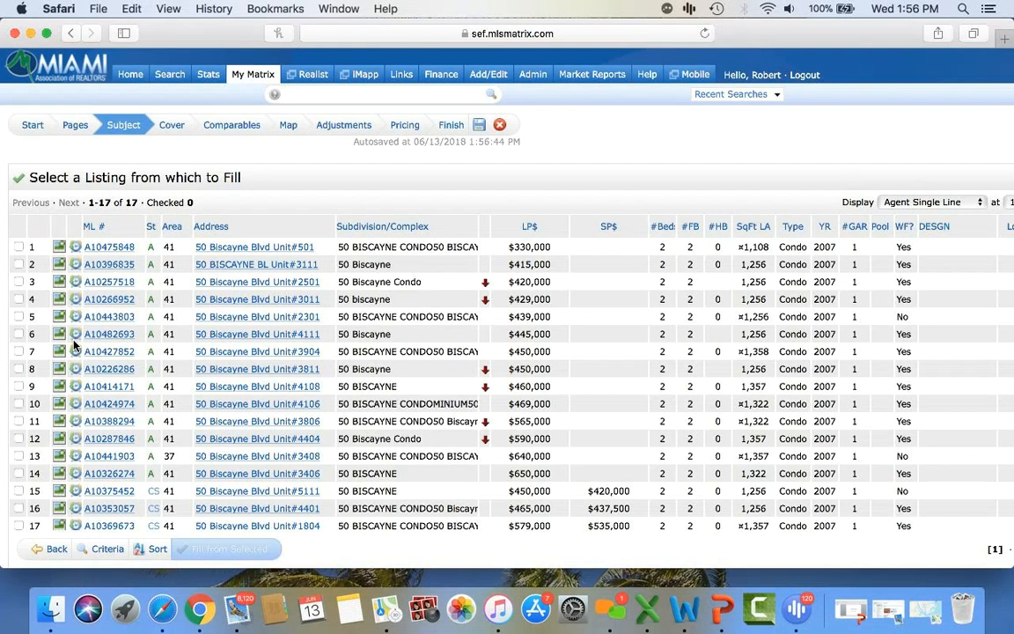
{"action": "left_click", "coordinate": [18, 335]}
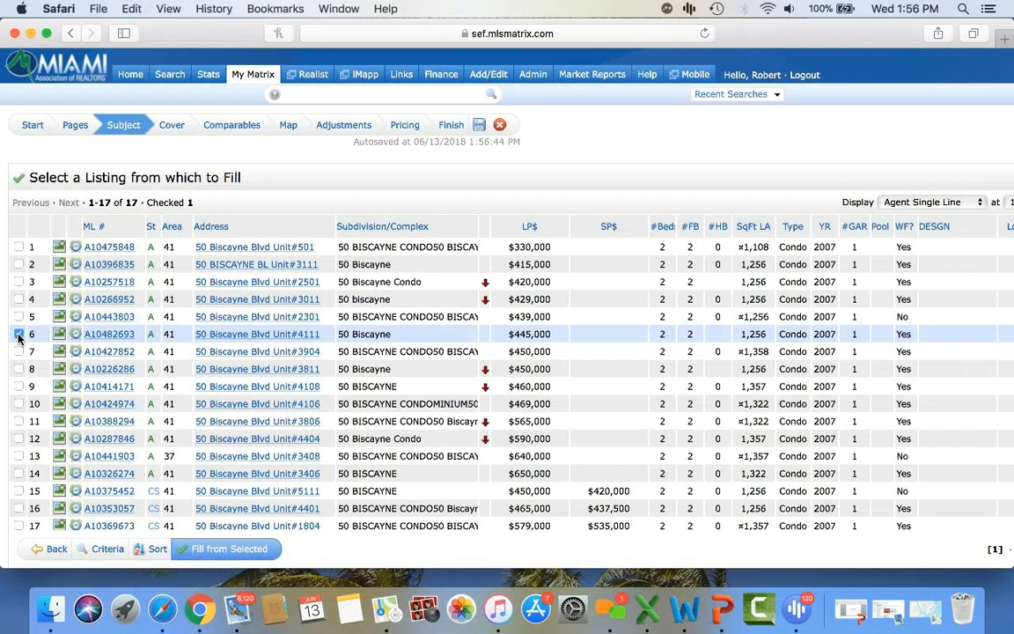
{"action": "left_click", "coordinate": [229, 550]}
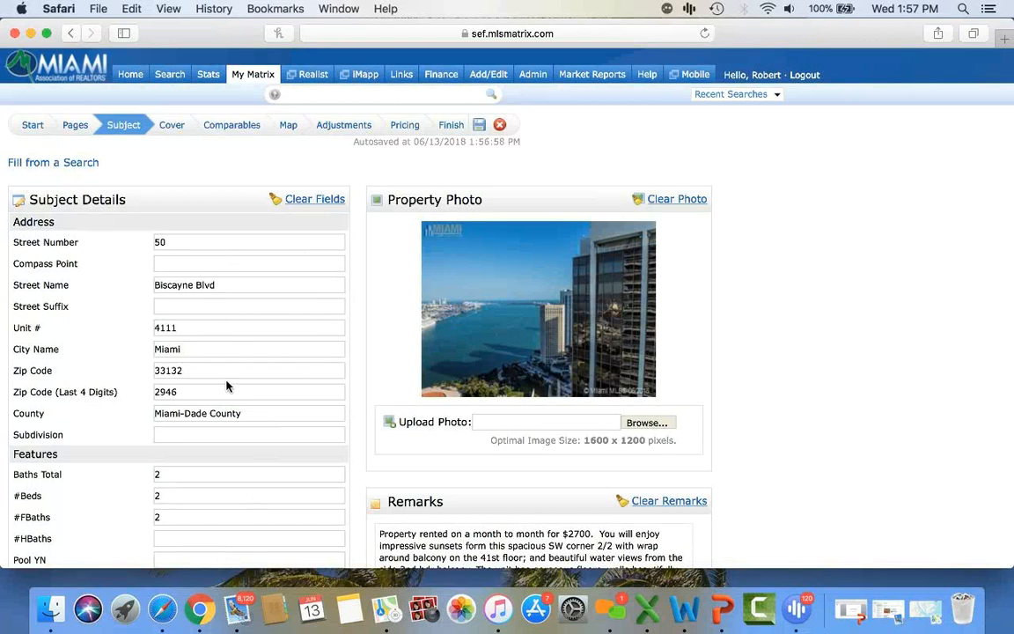
{"action": "scroll", "coordinate": [530, 387], "scroll_direction": "down", "scroll_amount": 3}
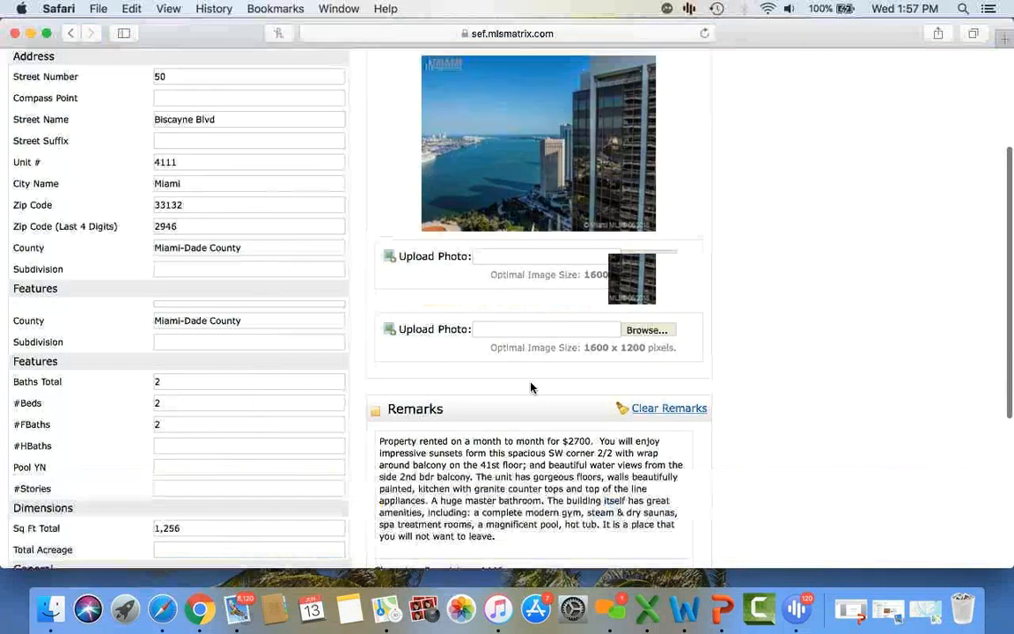
{"action": "scroll", "coordinate": [531, 387], "scroll_direction": "down", "scroll_amount": 5}
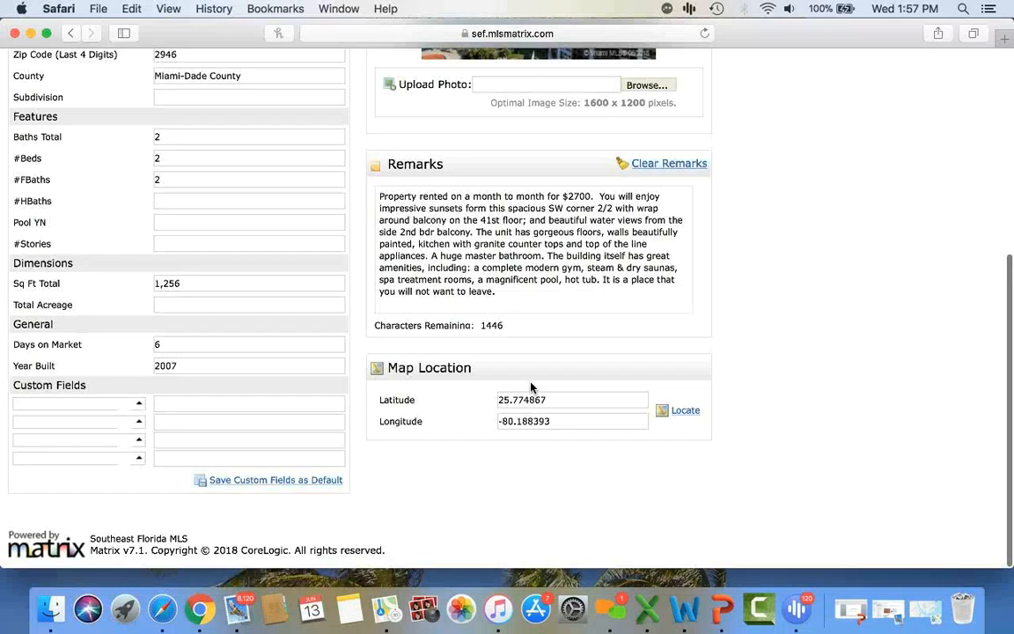
{"action": "scroll", "coordinate": [531, 387], "scroll_direction": "up", "scroll_amount": 8}
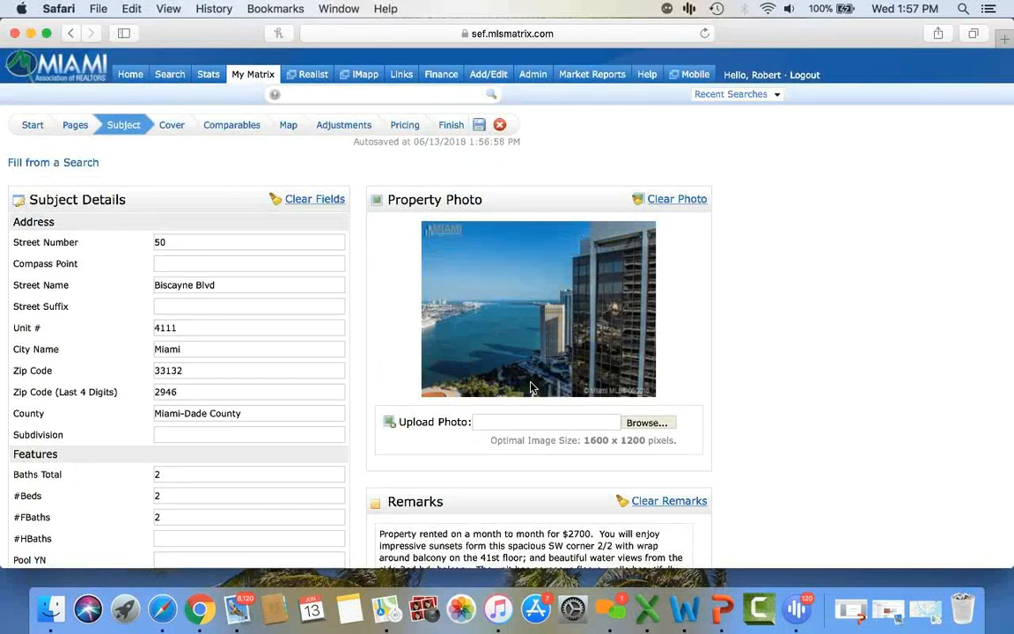
- Step through Cover and Comparables to the Map Preview plotting the subject and six comparables
{"action": "left_click", "coordinate": [171, 127]}
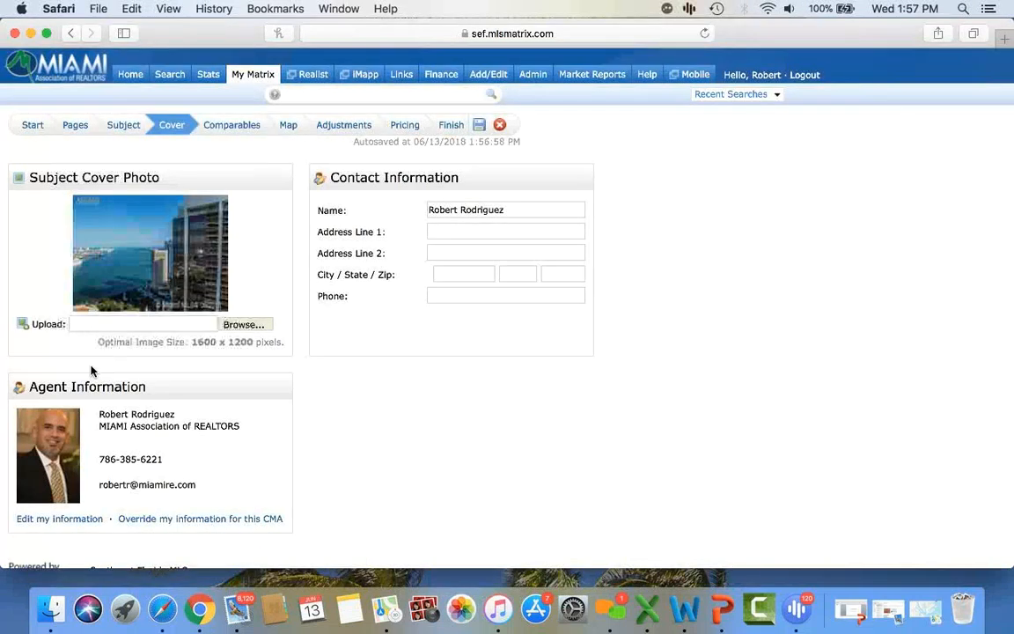
{"action": "left_click", "coordinate": [235, 126]}
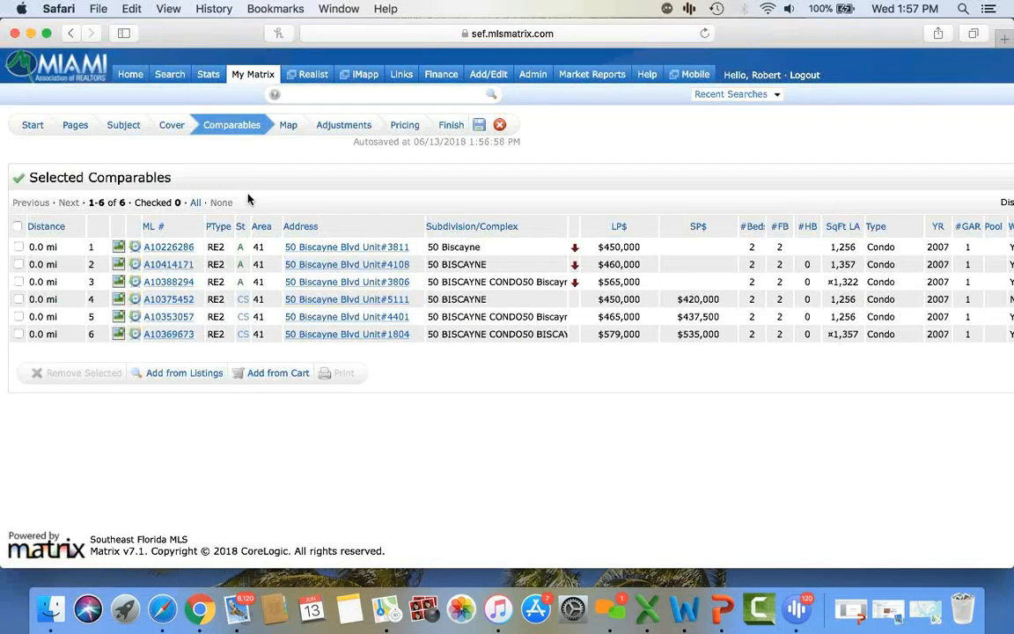
{"action": "left_click", "coordinate": [288, 127]}
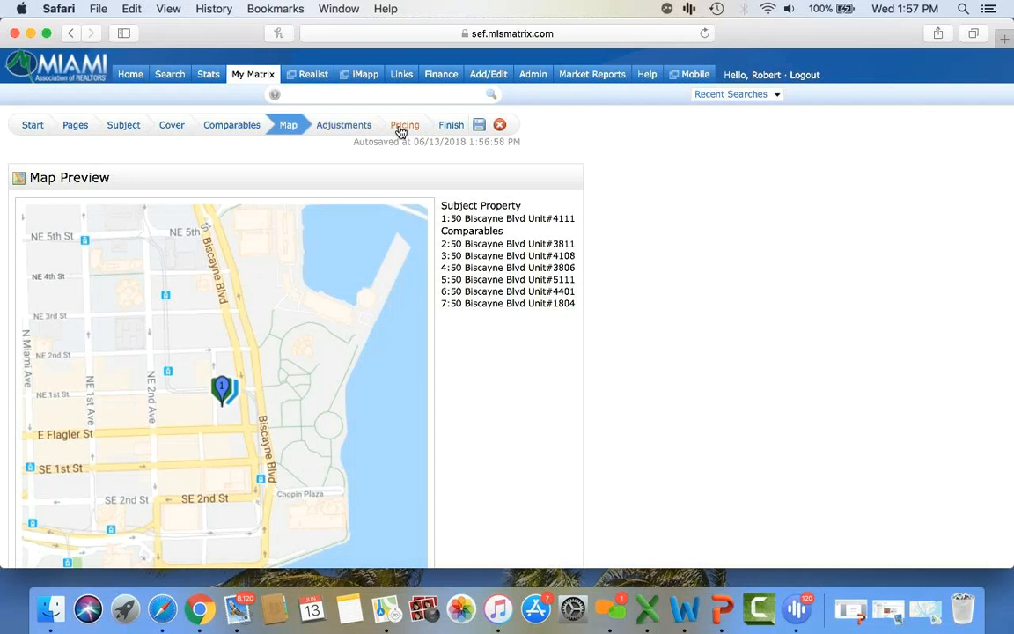
- On the Pricing step, enter 535,000 as the suggested list price
{"action": "left_click", "coordinate": [400, 129]}
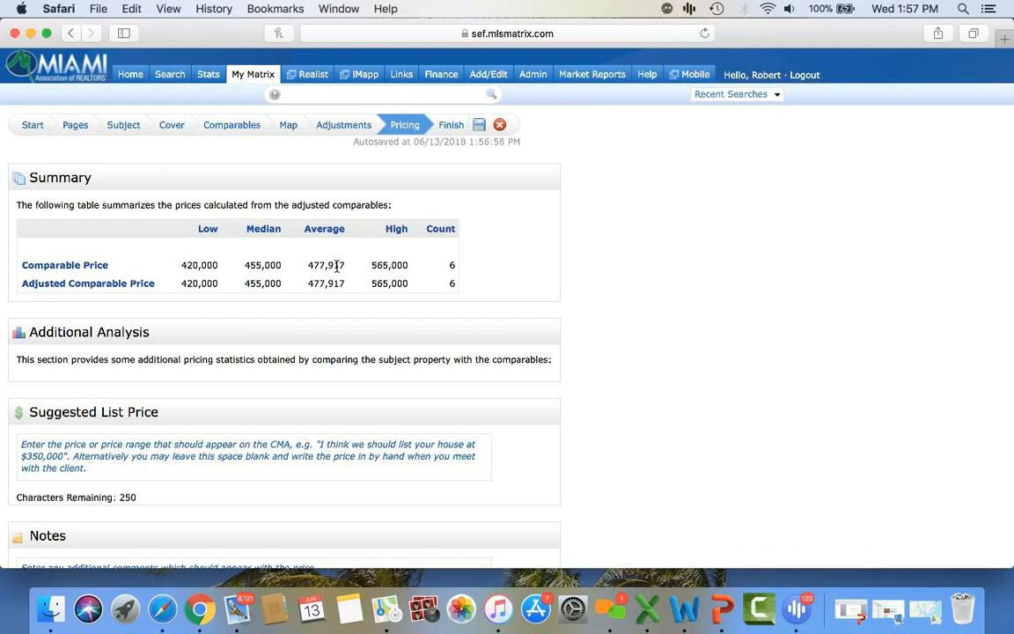
{"action": "scroll", "coordinate": [336, 267], "scroll_direction": "down", "scroll_amount": 5}
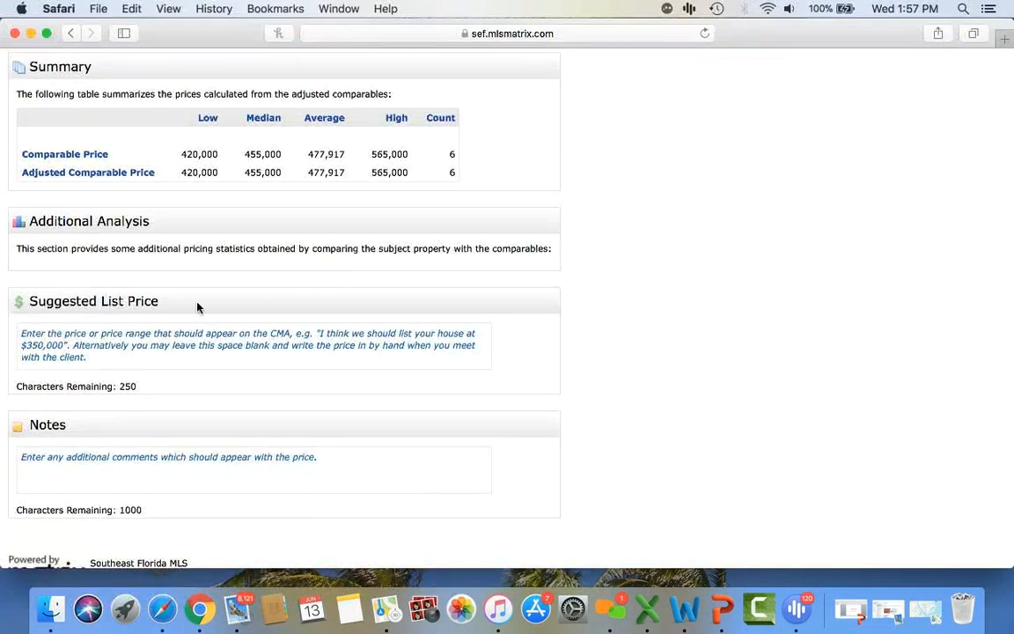
{"action": "left_click", "coordinate": [111, 350]}
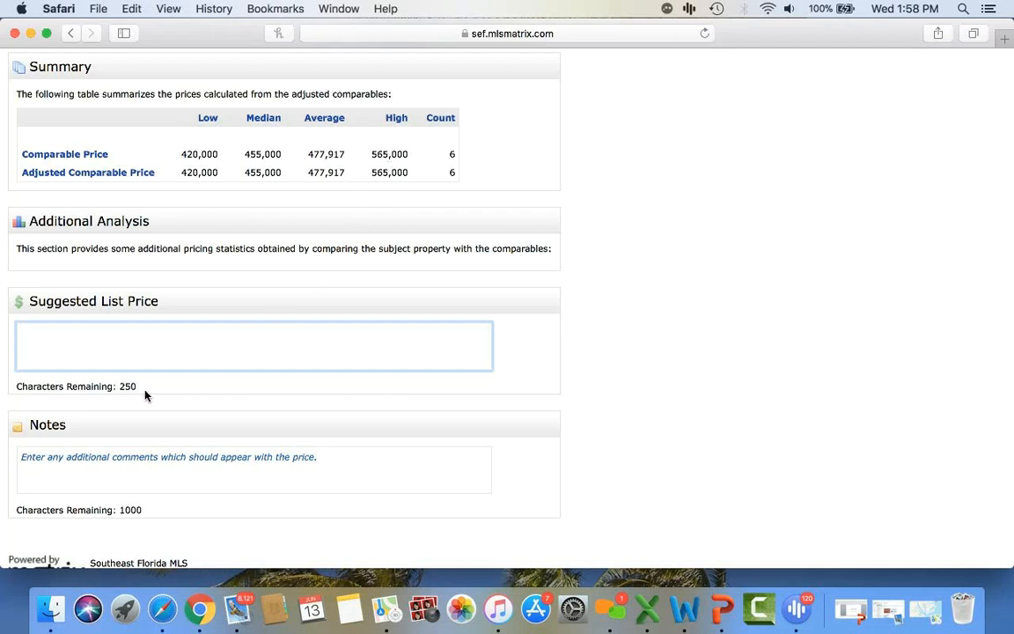
{"action": "type", "text": "535,00"}
{"action": "scroll", "coordinate": [574, 339], "scroll_direction": "down", "scroll_amount": 1}
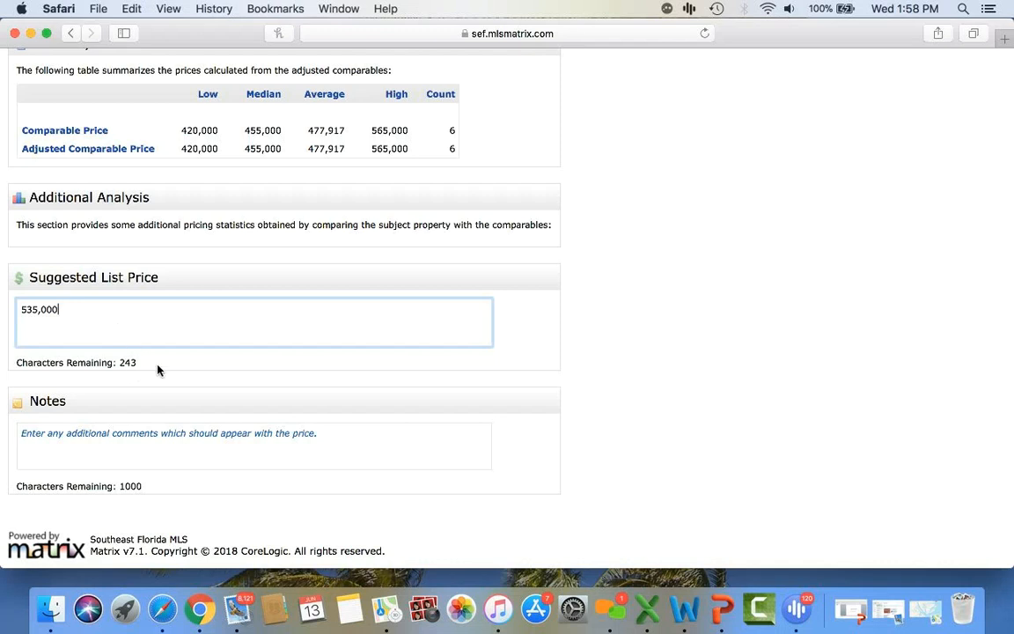
{"action": "scroll", "coordinate": [157, 370], "scroll_direction": "down", "scroll_amount": 1}
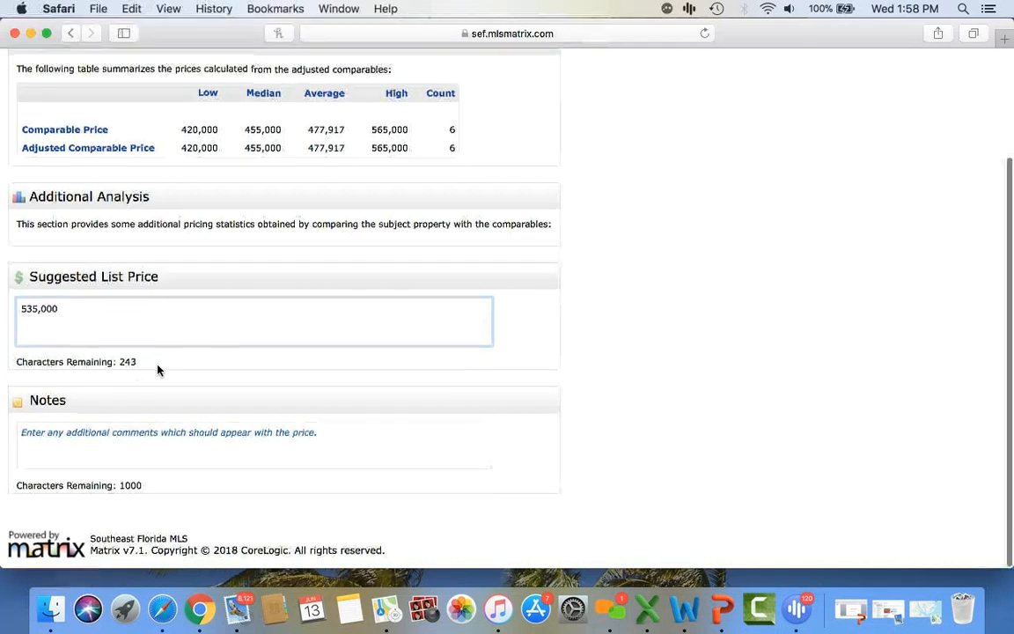
{"action": "scroll", "coordinate": [158, 370], "scroll_direction": "up", "scroll_amount": 3}
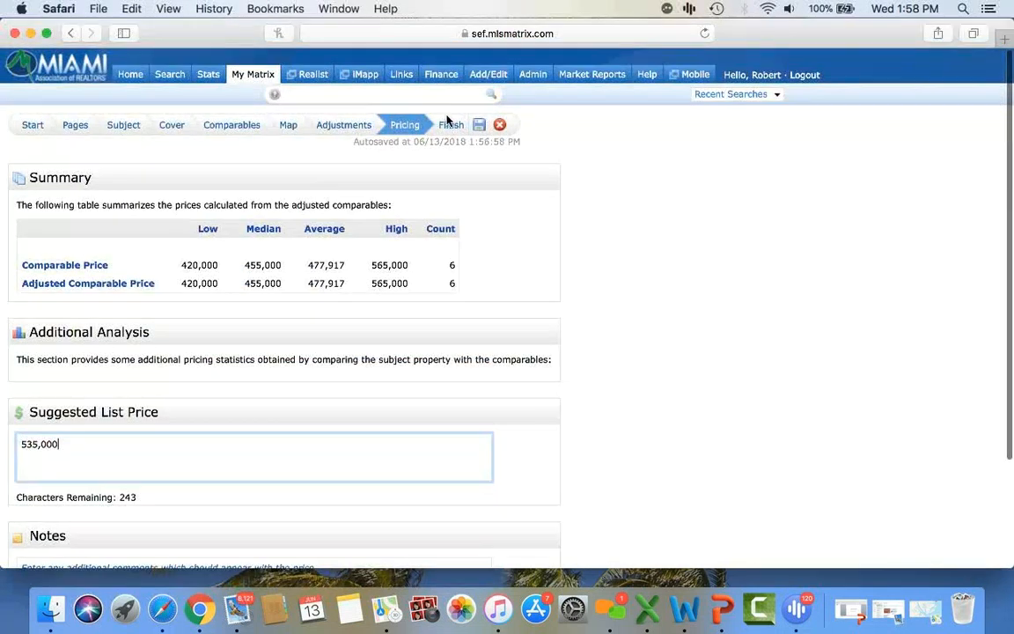
- Open the Finish step with its eight selected pages, six comparables and subject details
{"action": "left_click", "coordinate": [450, 125]}
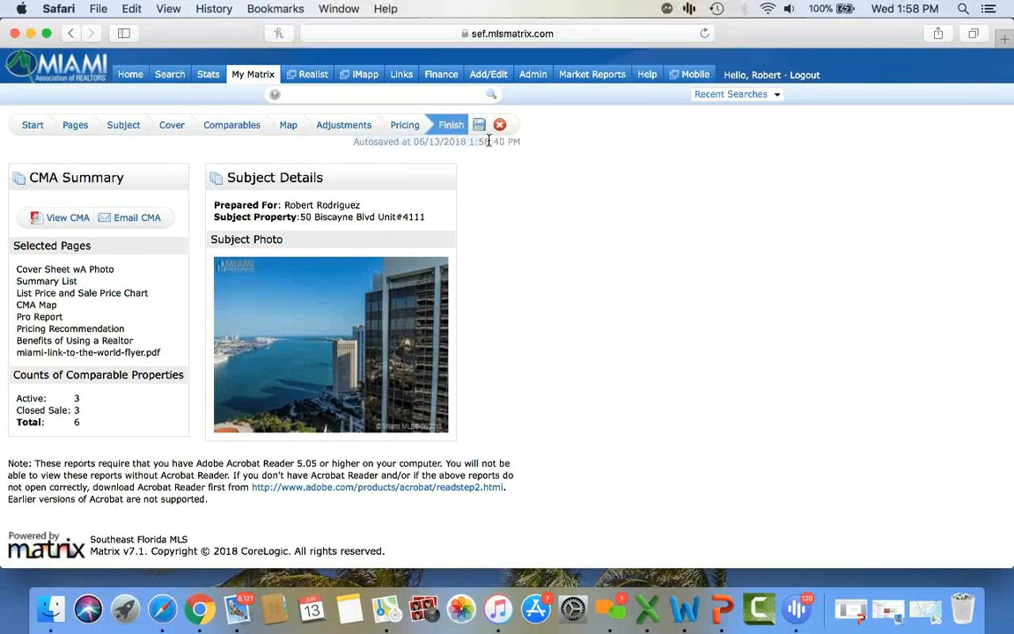
{"action": "left_click_drag", "start_coordinate": [521, 144], "coordinate": [522, 143]}
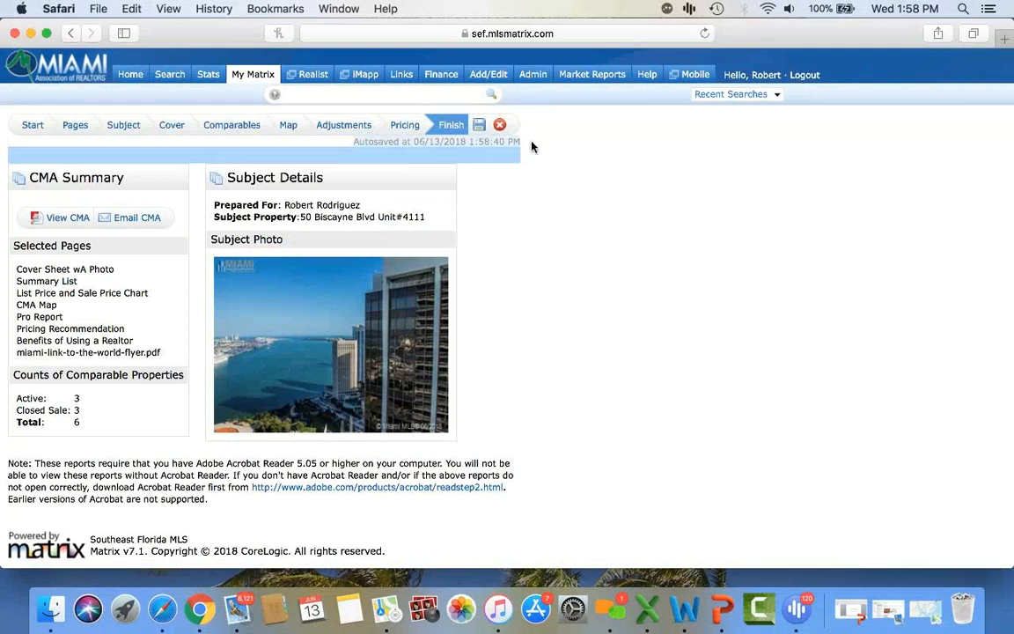
{"action": "left_click", "coordinate": [532, 144]}
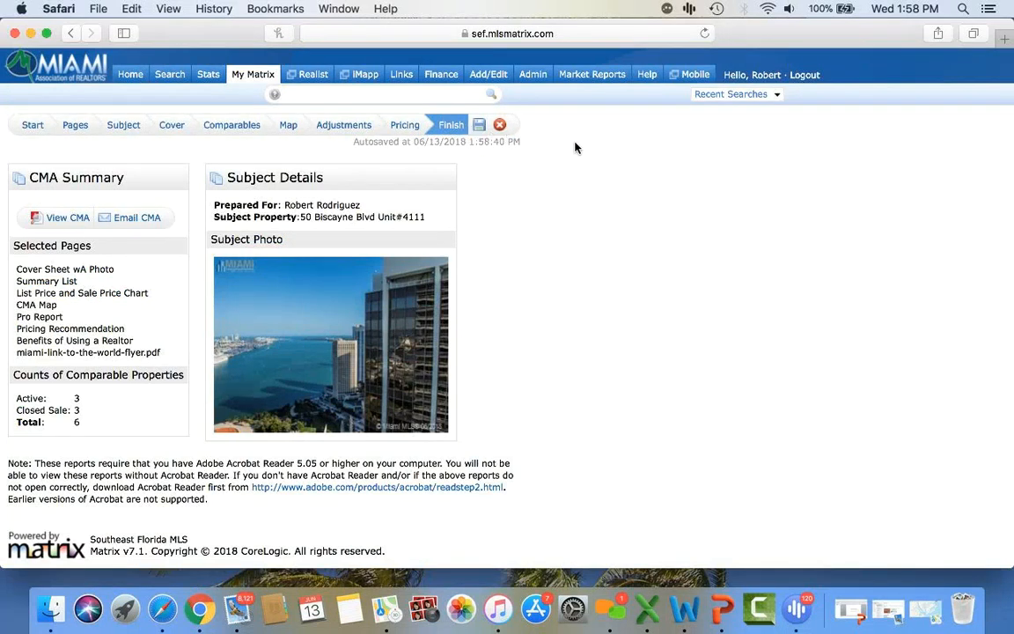
- Generate the CMA PDF and scroll through its sales charts and tables
{"action": "left_click", "coordinate": [64, 219]}
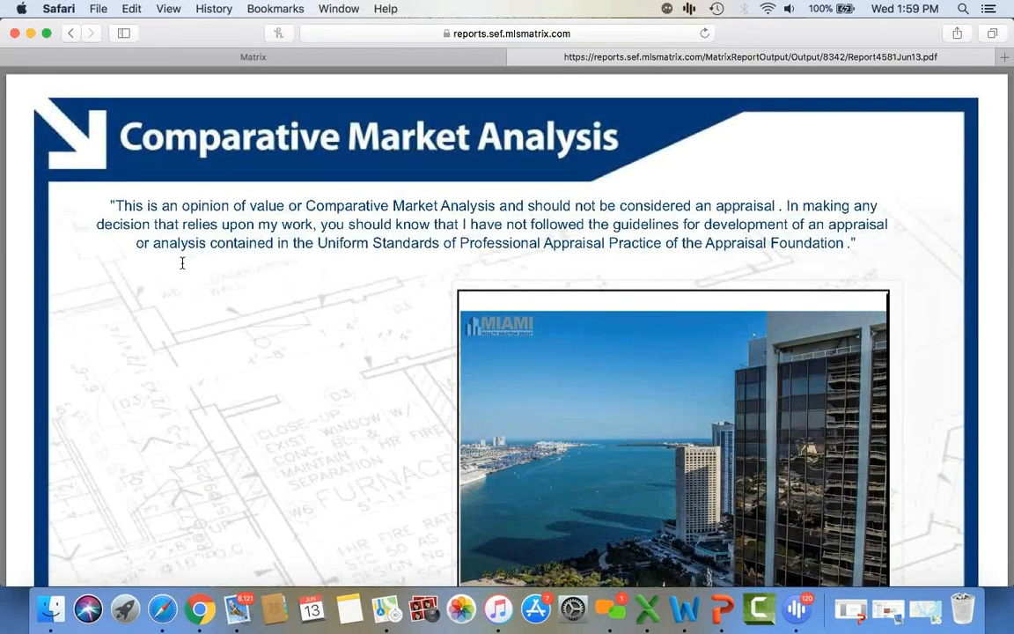
{"action": "scroll", "coordinate": [183, 263], "scroll_direction": "down", "scroll_amount": 3}
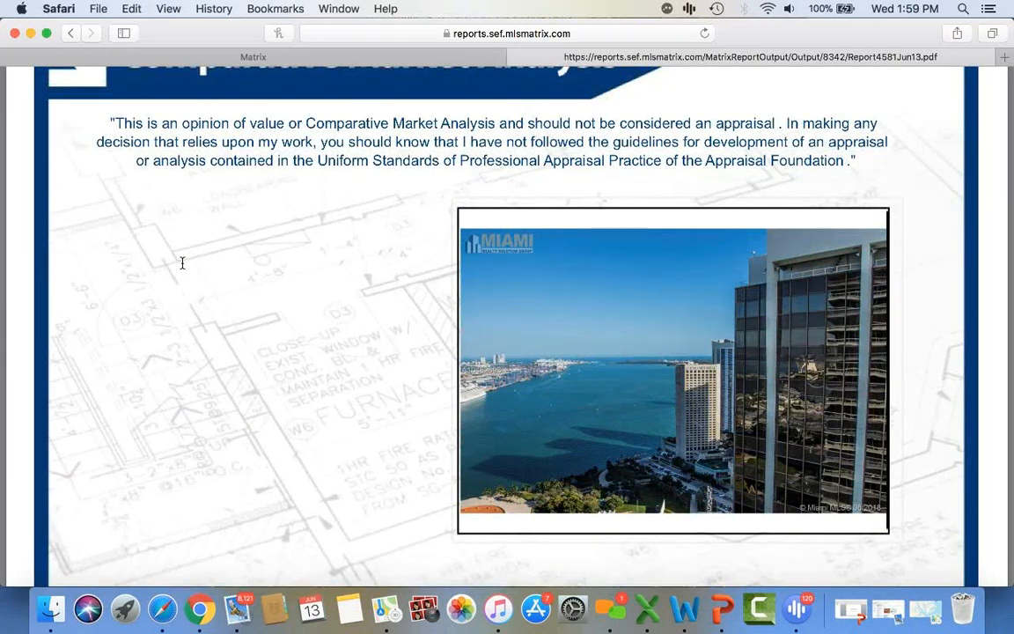
{"action": "scroll", "coordinate": [182, 262], "scroll_direction": "down", "scroll_amount": 10}
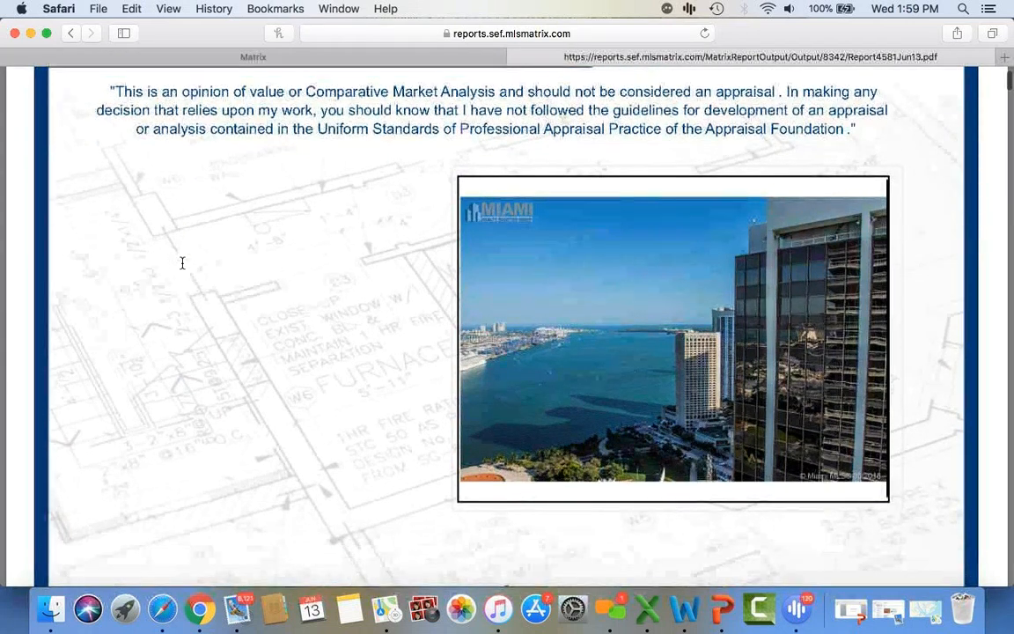
{"action": "scroll", "coordinate": [182, 262], "scroll_direction": "down", "scroll_amount": 2}
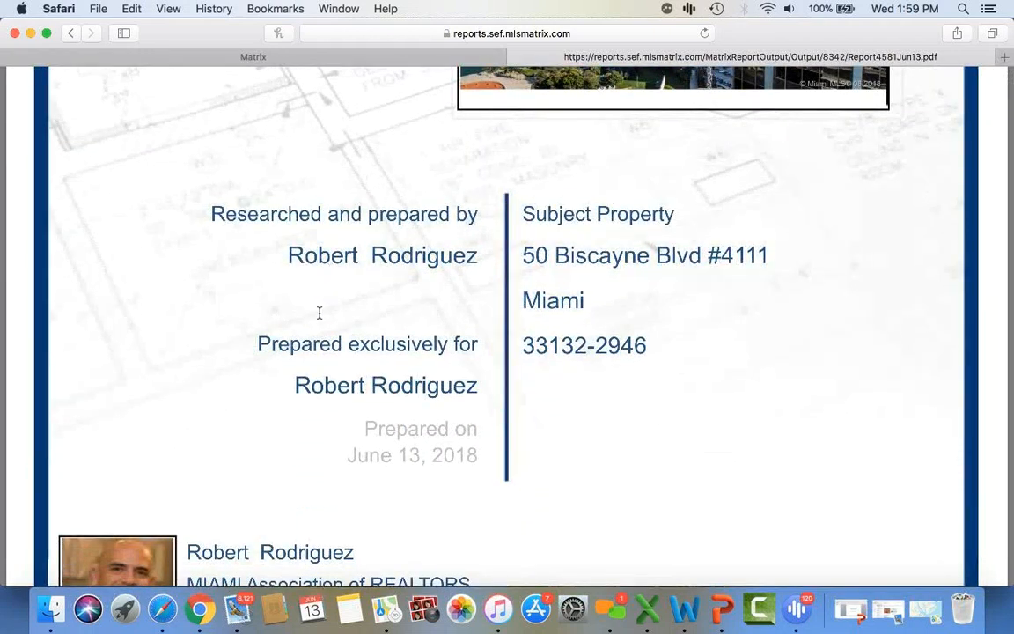
{"action": "scroll", "coordinate": [436, 349], "scroll_direction": "down", "scroll_amount": 2}
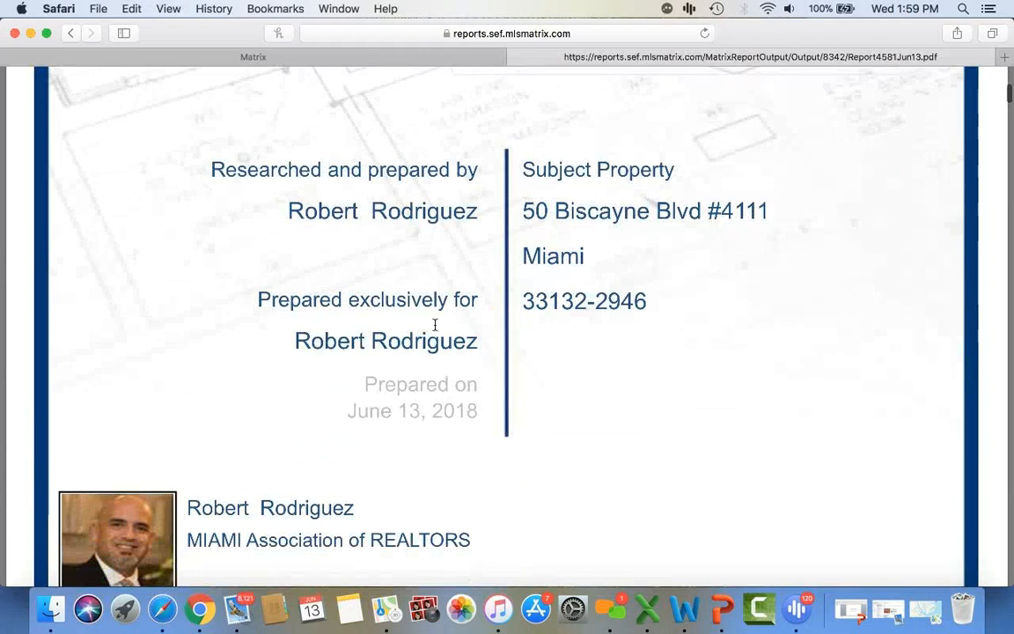
{"action": "scroll", "coordinate": [422, 345], "scroll_direction": "down", "scroll_amount": 20}
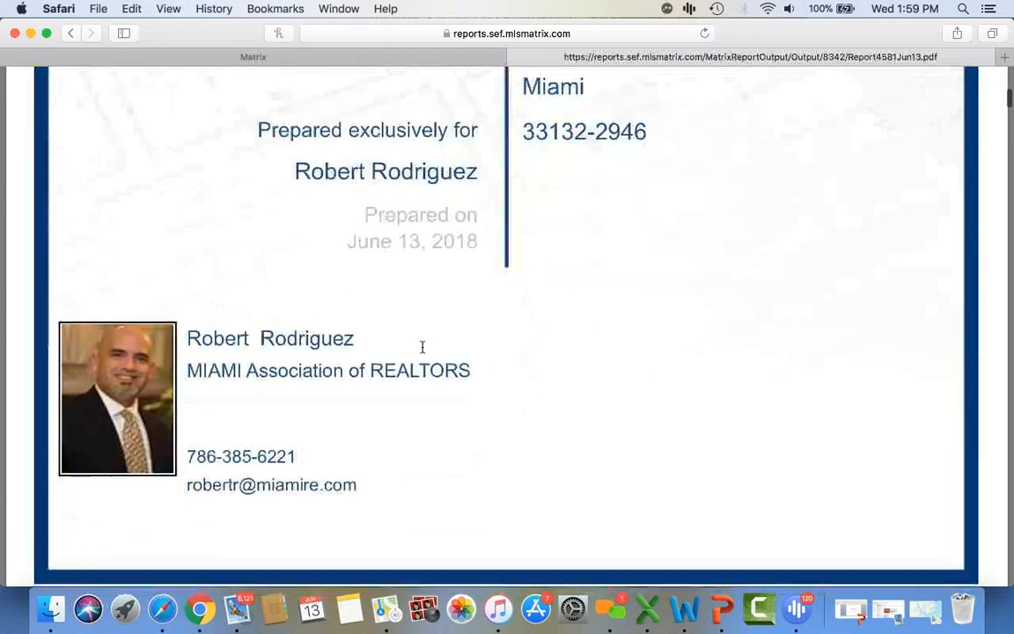
{"action": "scroll", "coordinate": [422, 346], "scroll_direction": "down", "scroll_amount": 5}
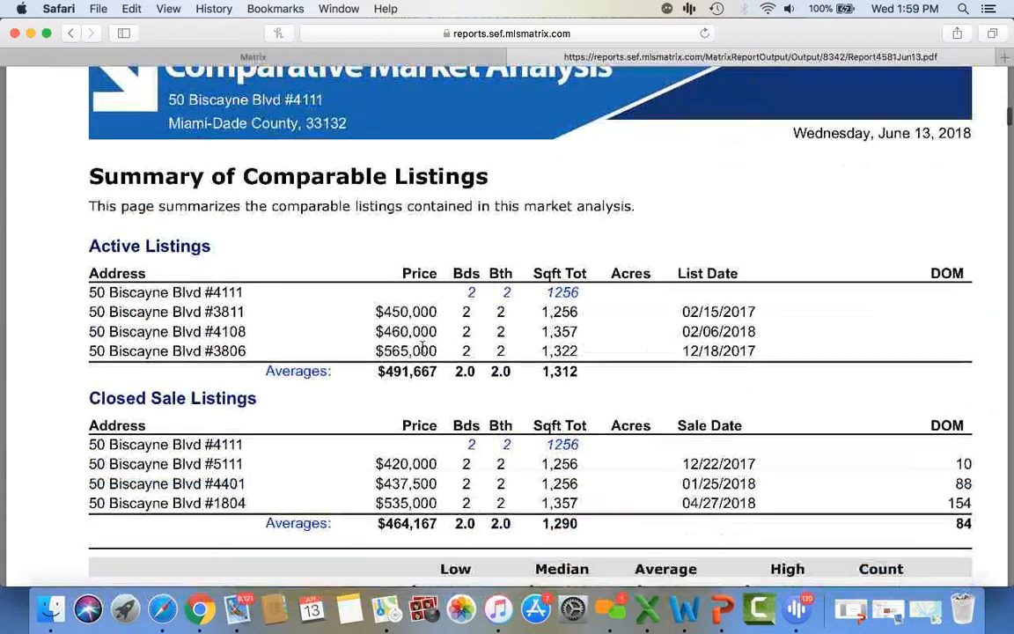
{"action": "scroll", "coordinate": [423, 346], "scroll_direction": "down", "scroll_amount": 15}
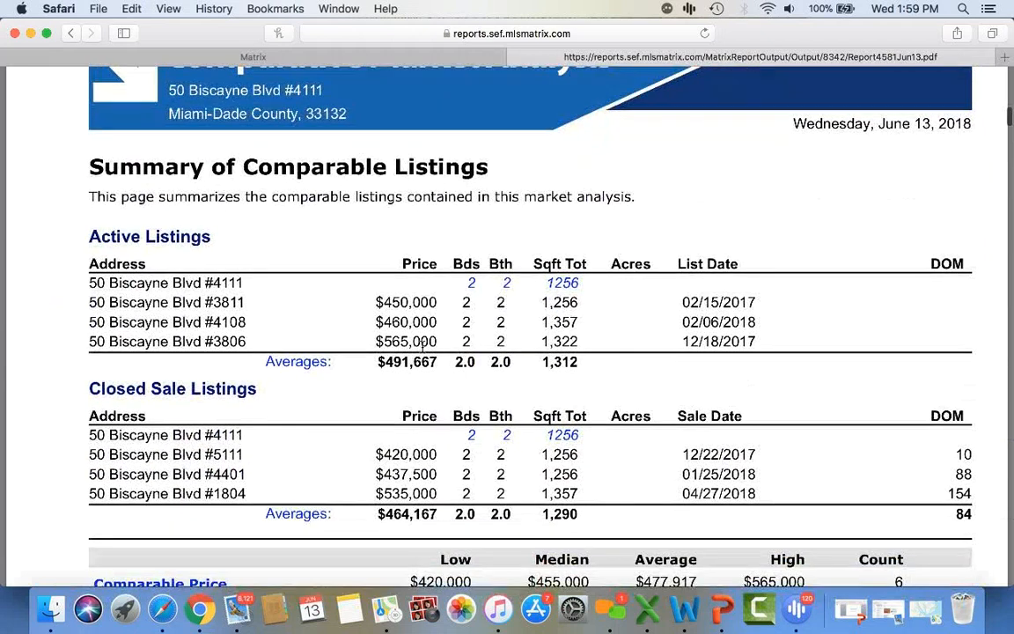
{"action": "scroll", "coordinate": [423, 347], "scroll_direction": "down", "scroll_amount": 20}
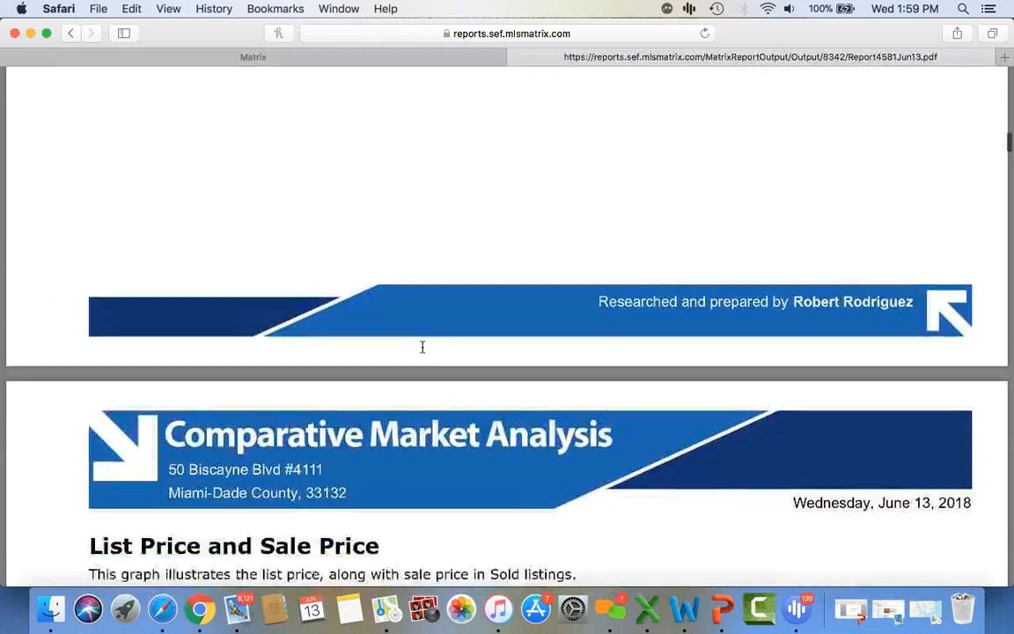
{"action": "scroll", "coordinate": [423, 347], "scroll_direction": "down", "scroll_amount": 3}
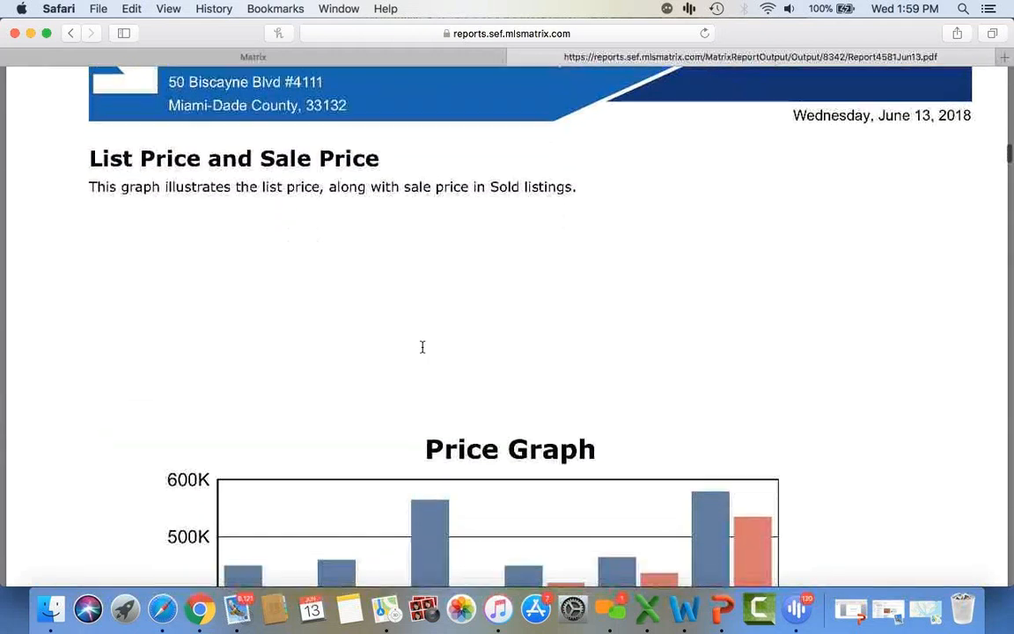
{"action": "scroll", "coordinate": [422, 347], "scroll_direction": "down", "scroll_amount": 20}
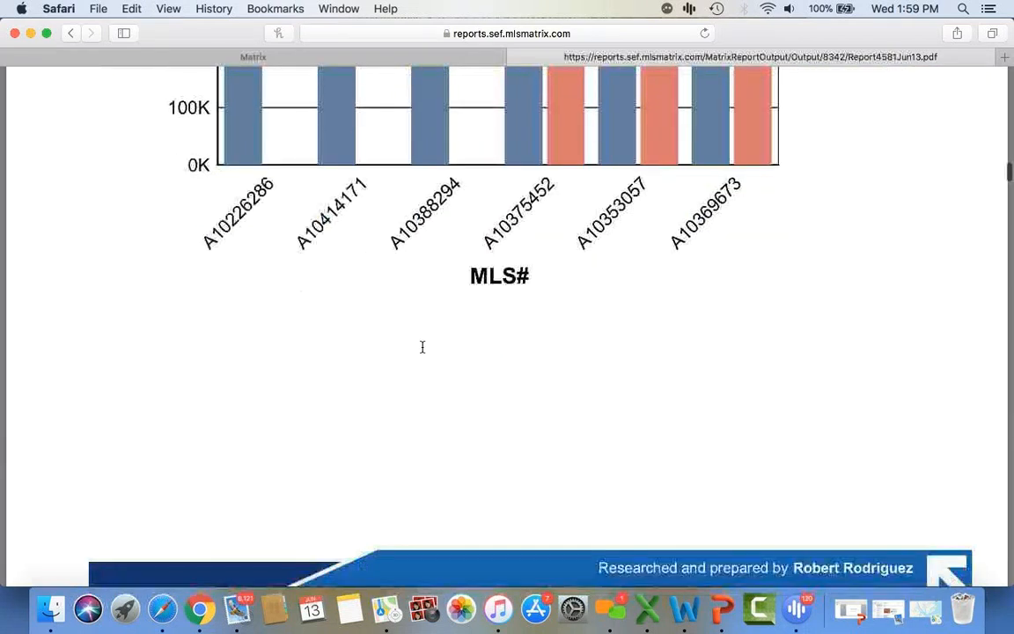
{"action": "scroll", "coordinate": [422, 347], "scroll_direction": "down", "scroll_amount": 20}
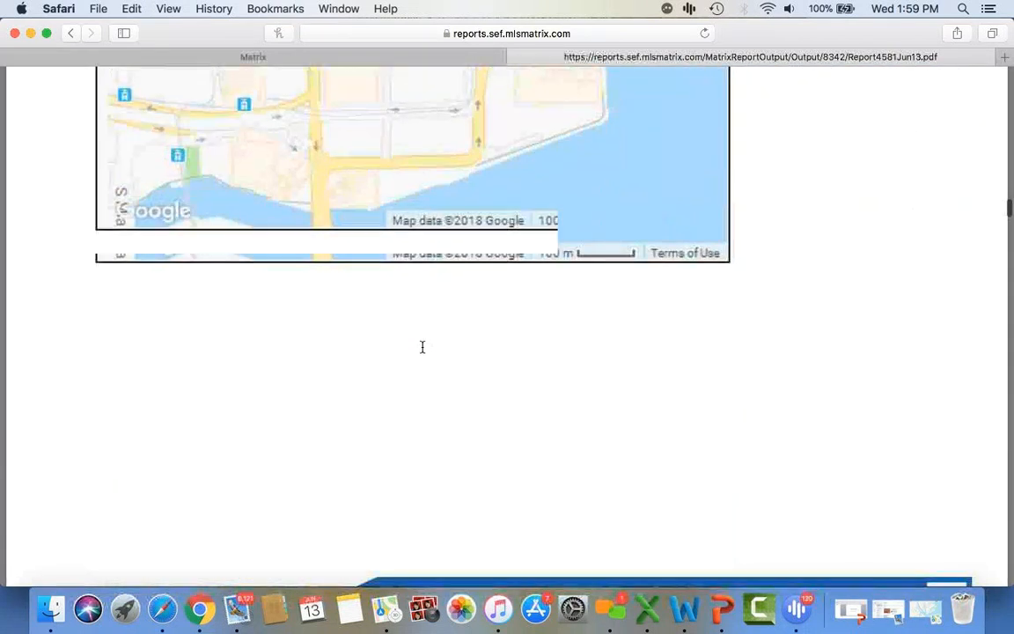
{"action": "scroll", "coordinate": [423, 346], "scroll_direction": "down", "scroll_amount": 7}
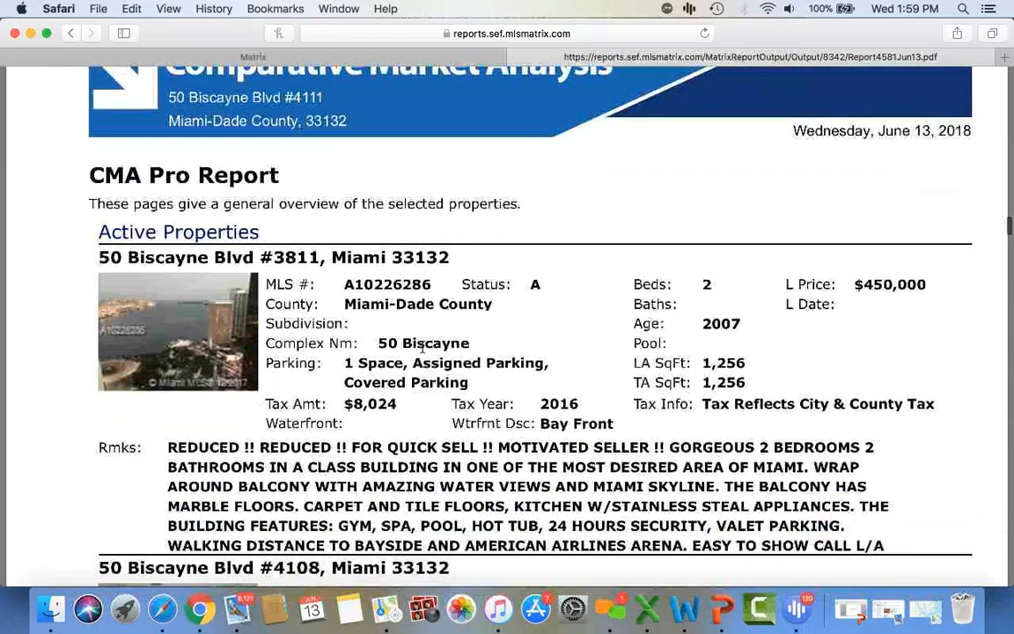
{"action": "scroll", "coordinate": [423, 347], "scroll_direction": "down", "scroll_amount": 11}
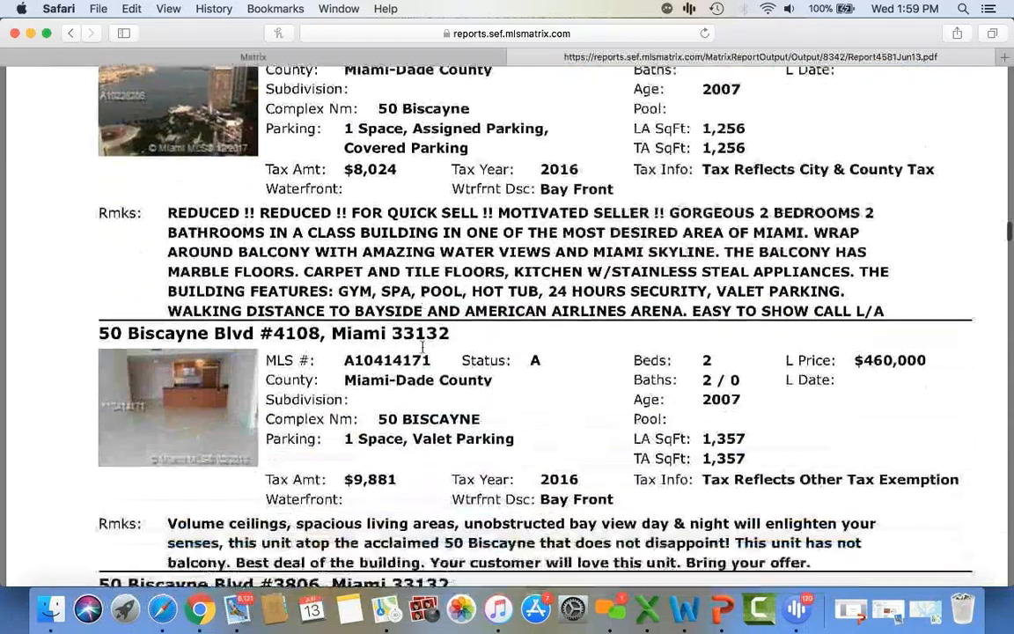
{"action": "scroll", "coordinate": [422, 347], "scroll_direction": "down", "scroll_amount": 16}
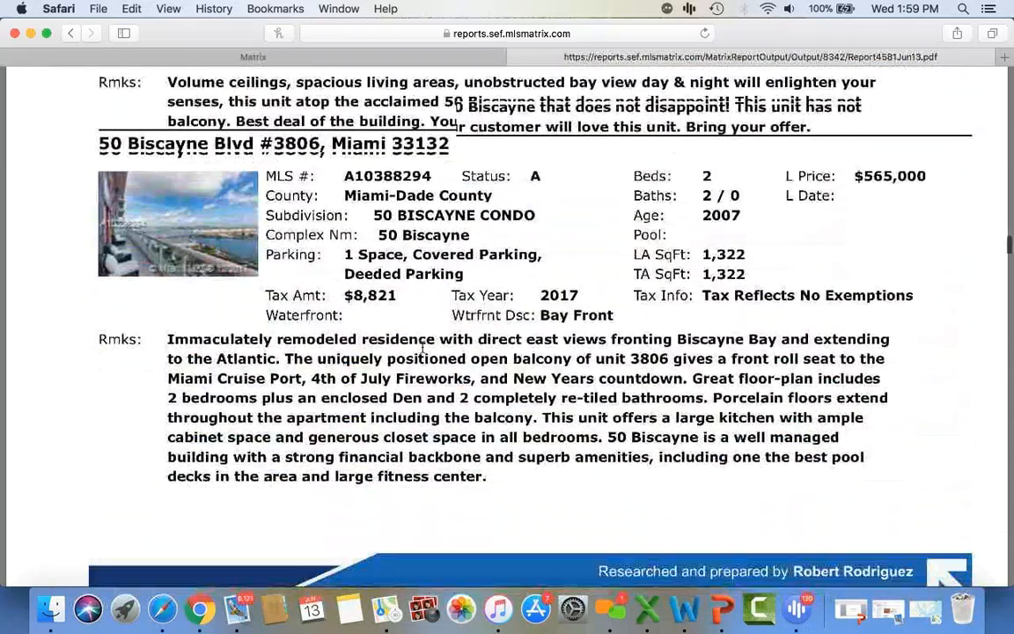
{"action": "scroll", "coordinate": [422, 347], "scroll_direction": "down", "scroll_amount": 17}
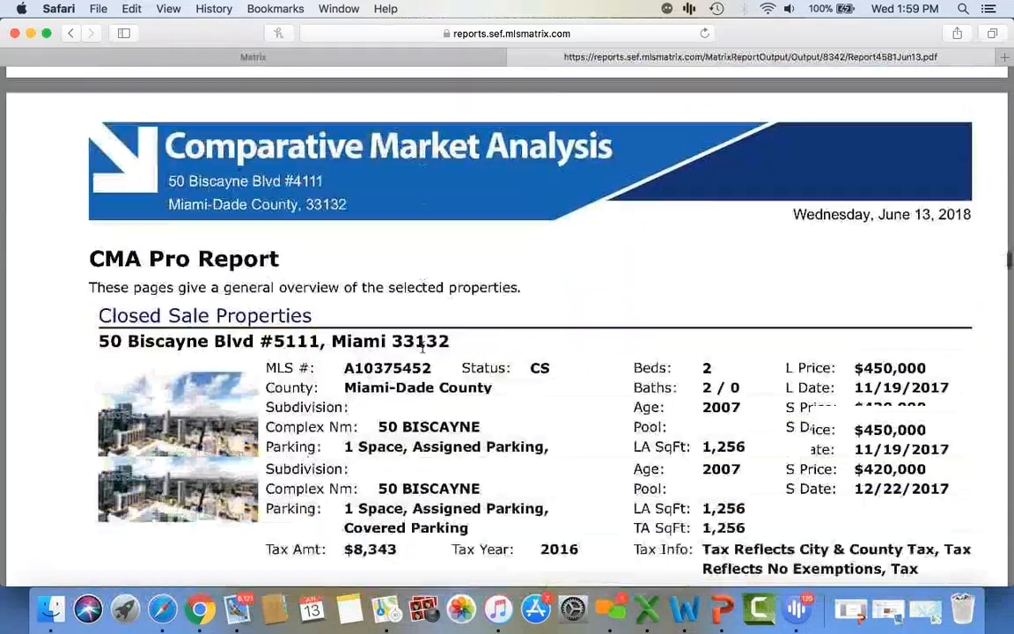
{"action": "scroll", "coordinate": [422, 347], "scroll_direction": "down", "scroll_amount": 5}
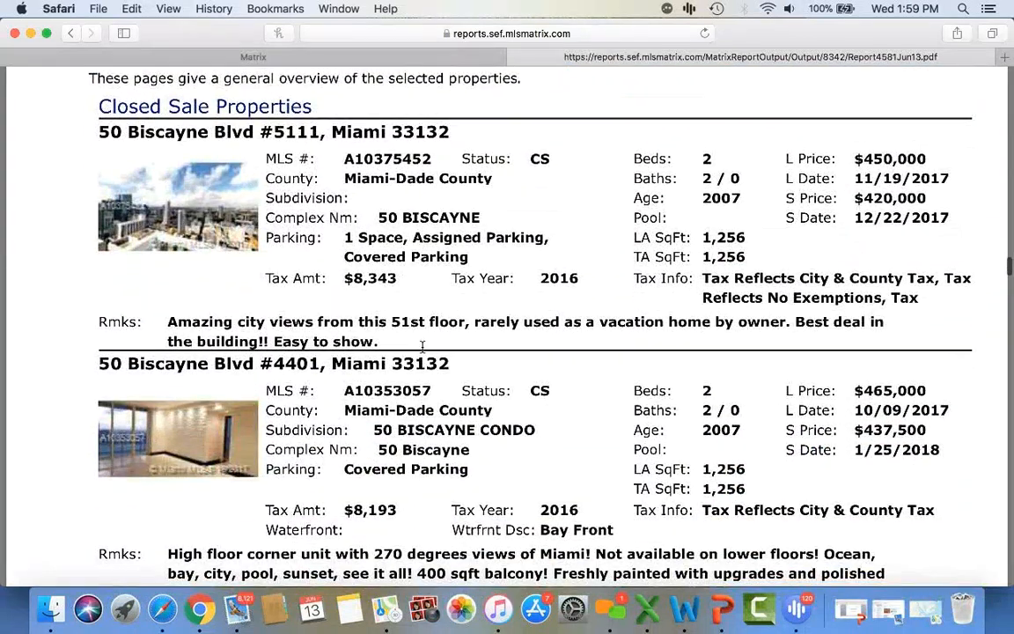
{"action": "scroll", "coordinate": [423, 347], "scroll_direction": "down", "scroll_amount": 16}
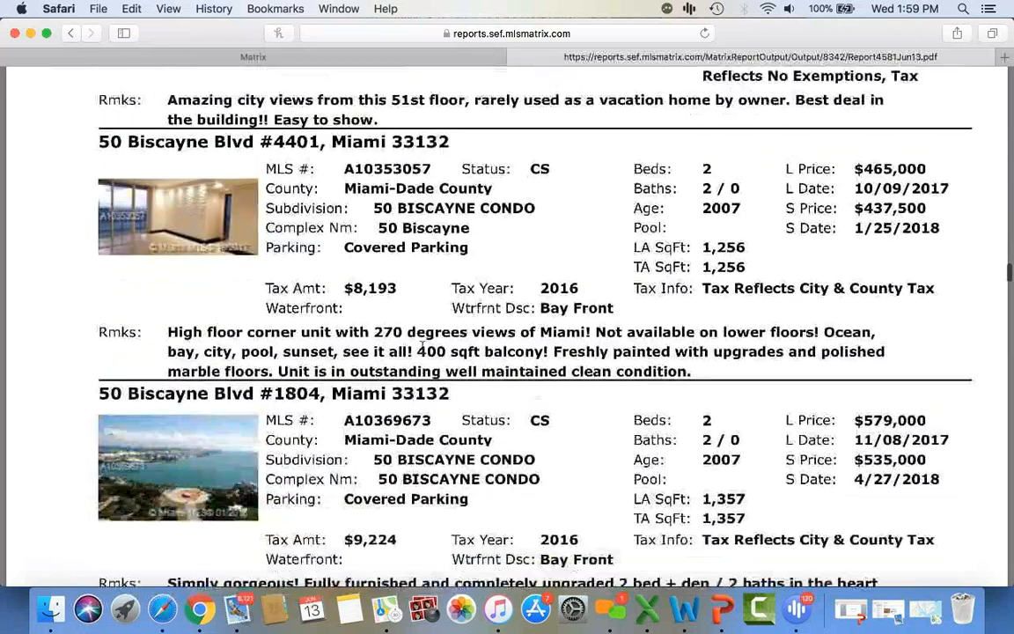
{"action": "scroll", "coordinate": [422, 347], "scroll_direction": "down", "scroll_amount": 20}
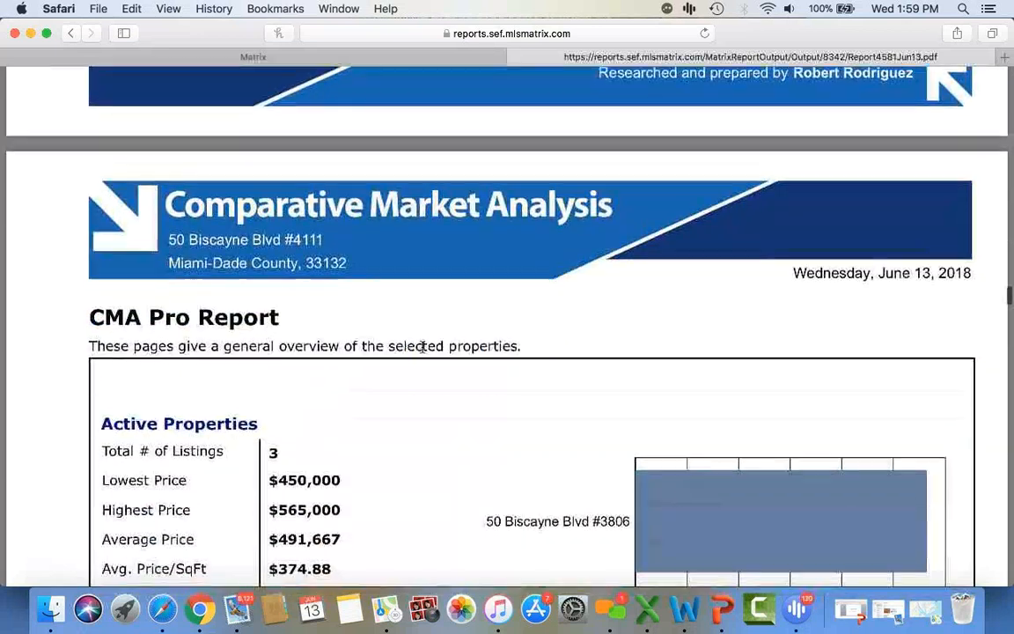
{"action": "scroll", "coordinate": [422, 347], "scroll_direction": "up", "scroll_amount": 4}
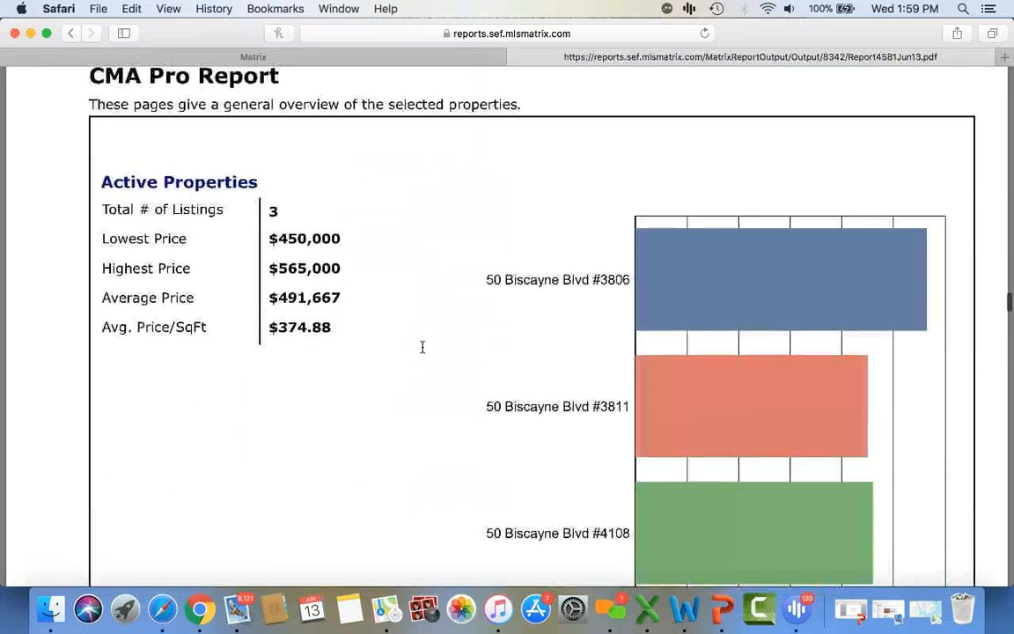
{"action": "scroll", "coordinate": [423, 347], "scroll_direction": "down", "scroll_amount": 20}
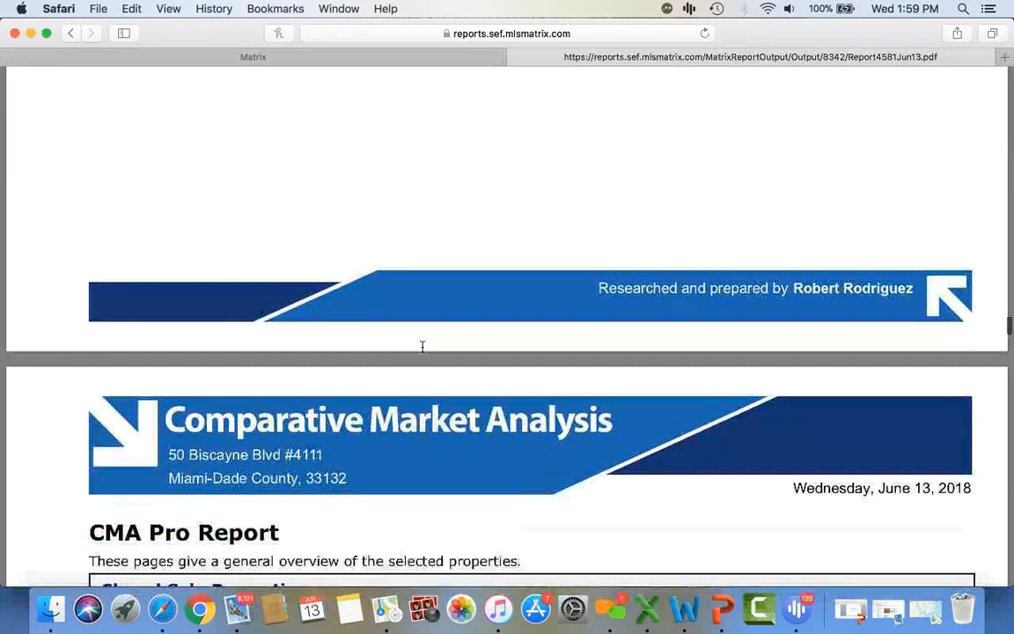
{"action": "scroll", "coordinate": [423, 347], "scroll_direction": "down", "scroll_amount": 12}
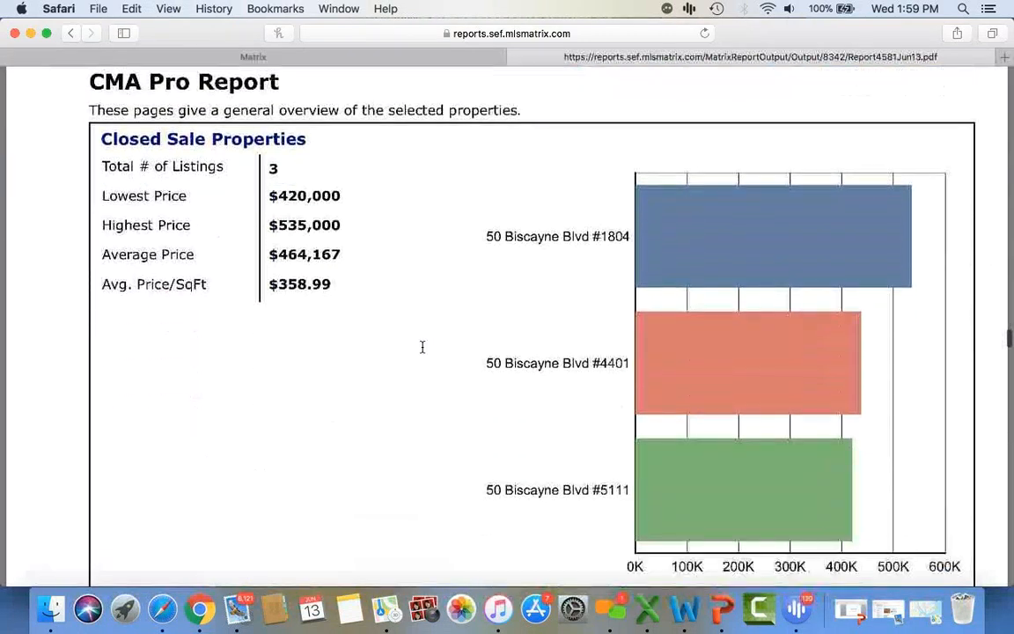
{"action": "scroll", "coordinate": [423, 347], "scroll_direction": "up", "scroll_amount": 2}
{"action": "scroll", "coordinate": [422, 347], "scroll_direction": "down", "scroll_amount": 18}
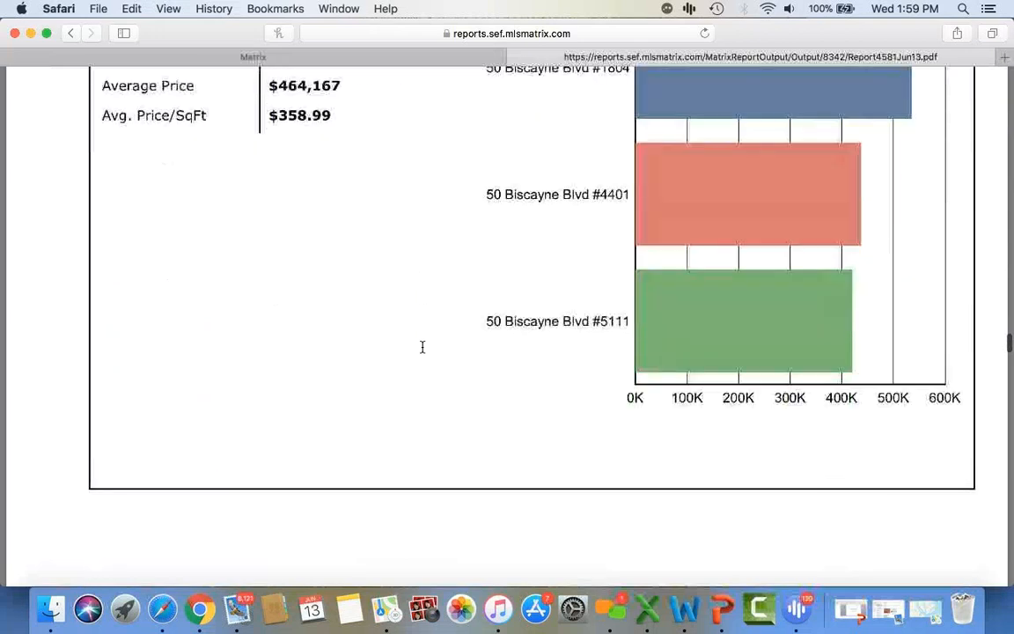
{"action": "scroll", "coordinate": [423, 347], "scroll_direction": "down", "scroll_amount": 20}
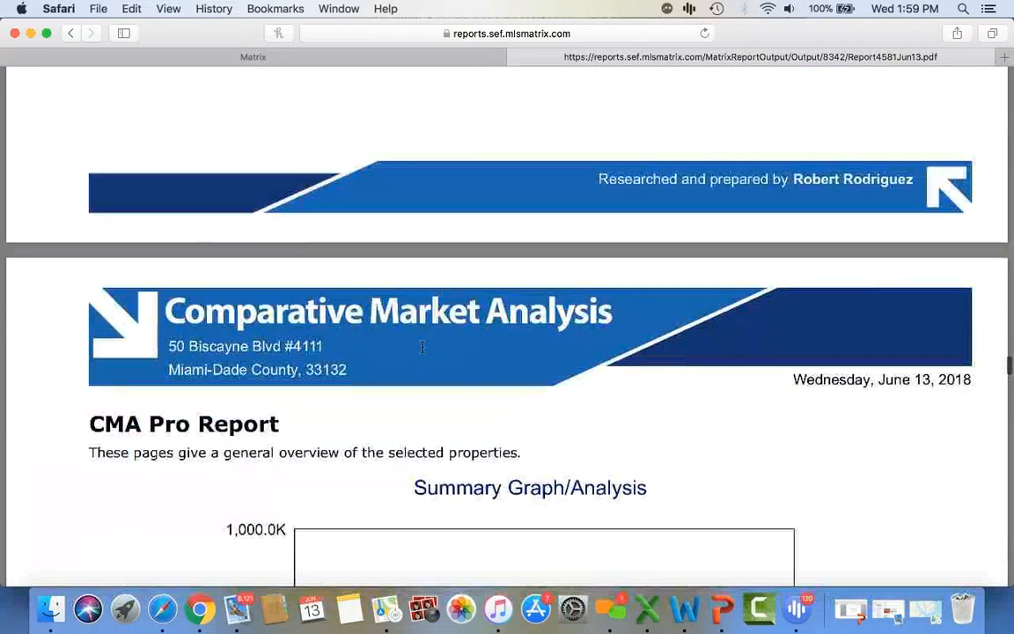
{"action": "scroll", "coordinate": [423, 347], "scroll_direction": "down", "scroll_amount": 16}
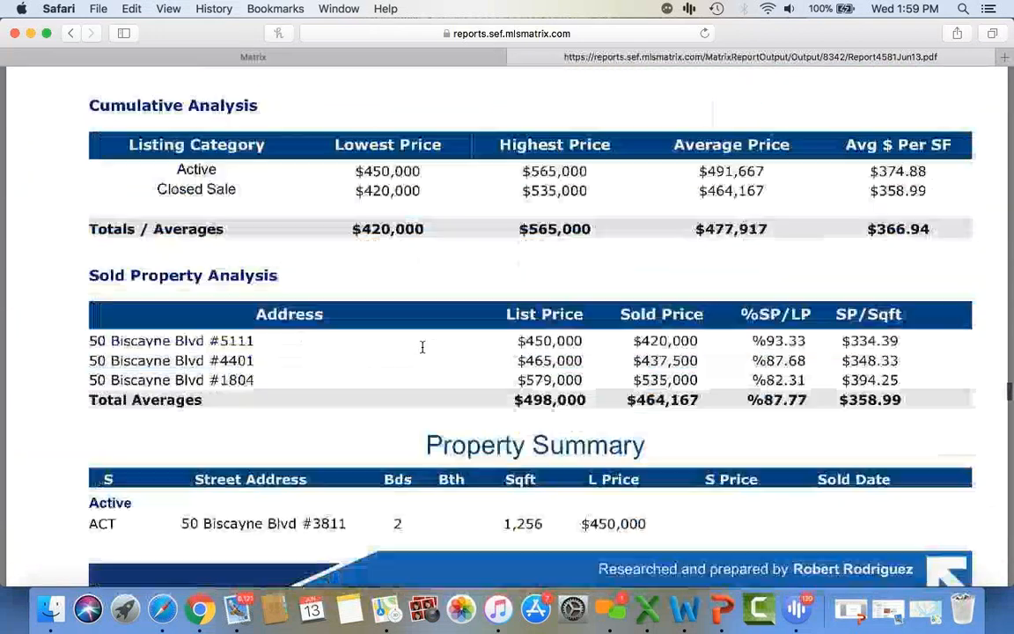
{"action": "scroll", "coordinate": [423, 347], "scroll_direction": "down", "scroll_amount": 5}
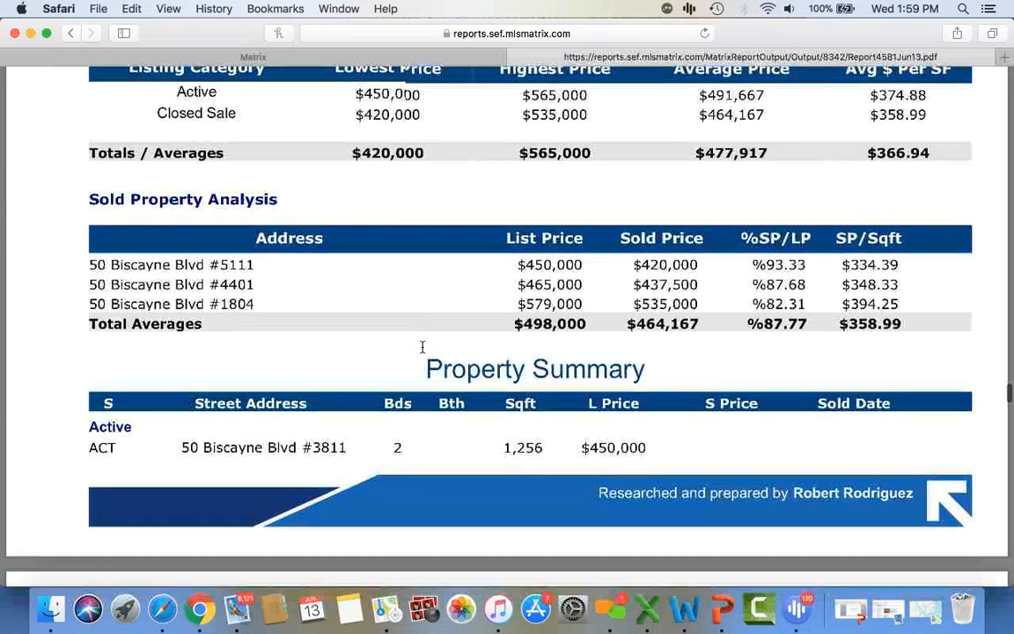
{"action": "scroll", "coordinate": [423, 347], "scroll_direction": "down", "scroll_amount": 10}
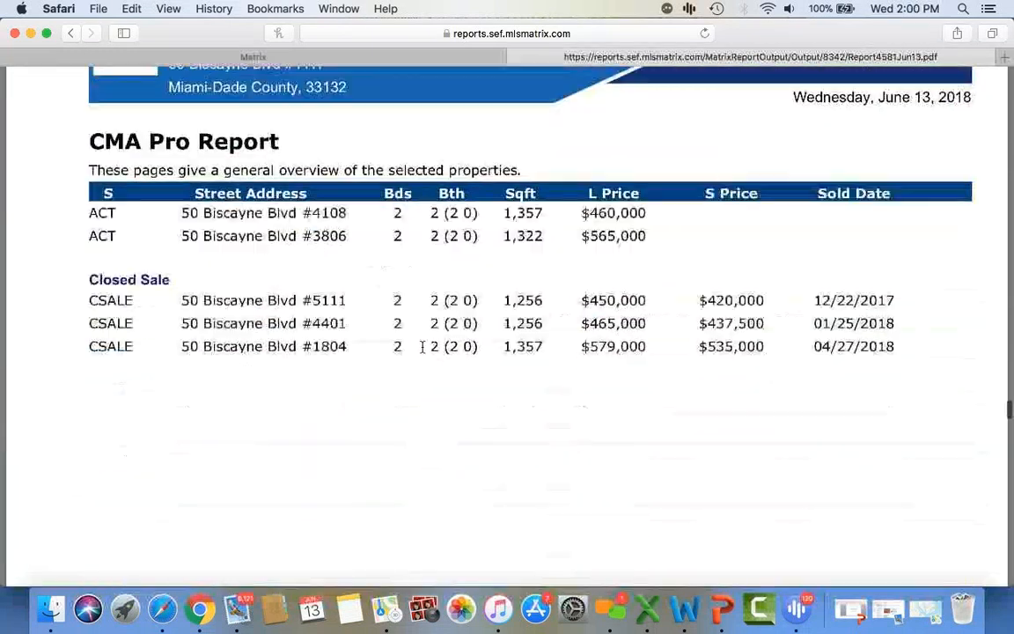
{"action": "scroll", "coordinate": [422, 347], "scroll_direction": "down", "scroll_amount": 10}
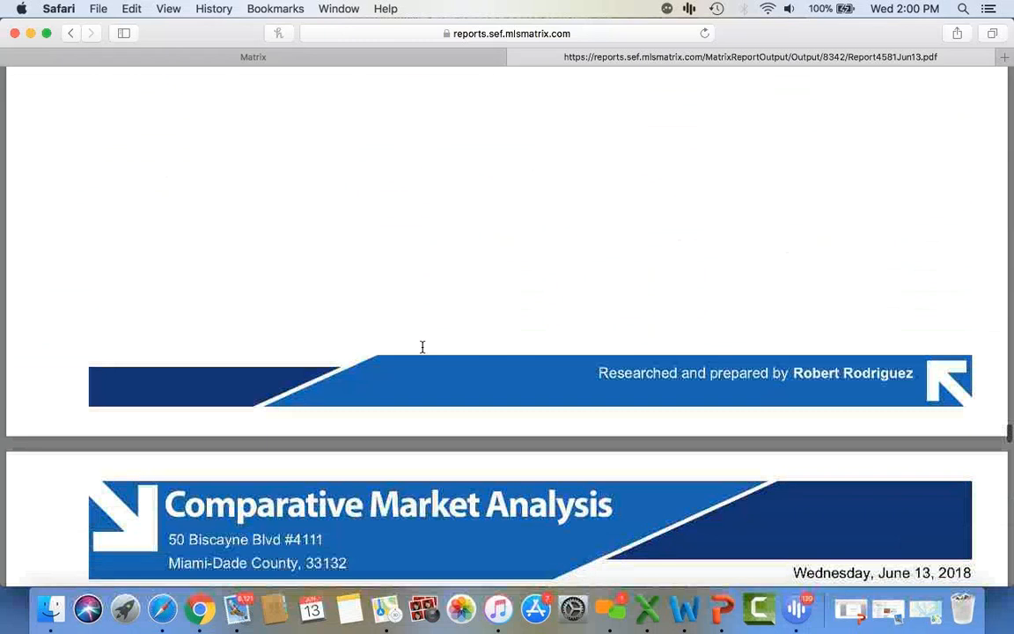
{"action": "scroll", "coordinate": [423, 347], "scroll_direction": "down", "scroll_amount": 3}
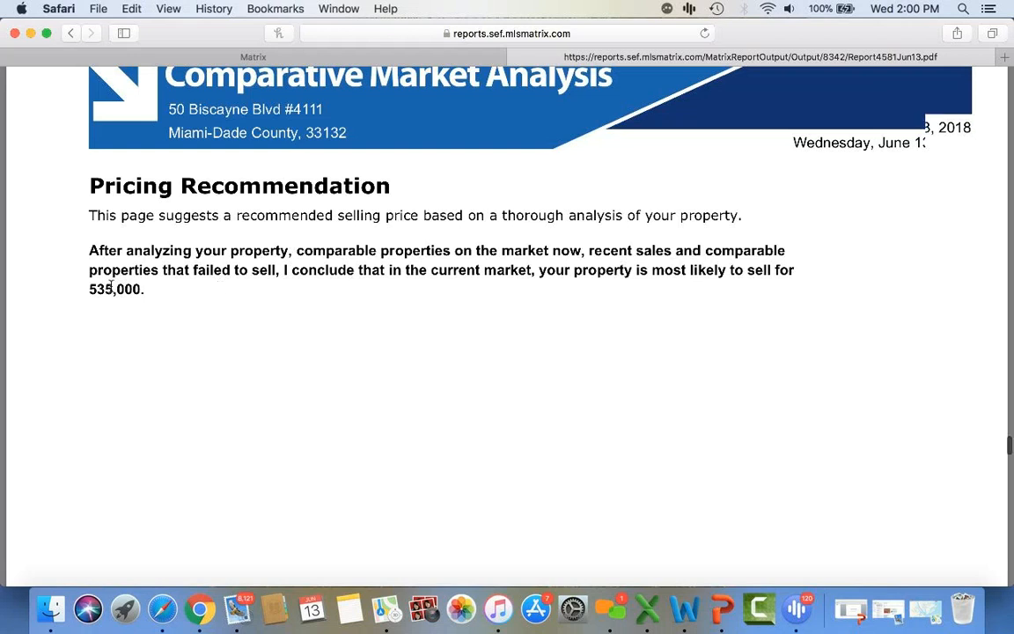
- Scroll on through the REALTOR flyer to the website list, then back up toward the cover
{"action": "scroll", "coordinate": [111, 286], "scroll_direction": "down", "scroll_amount": 10}
{"action": "scroll", "coordinate": [110, 286], "scroll_direction": "down", "scroll_amount": 10}
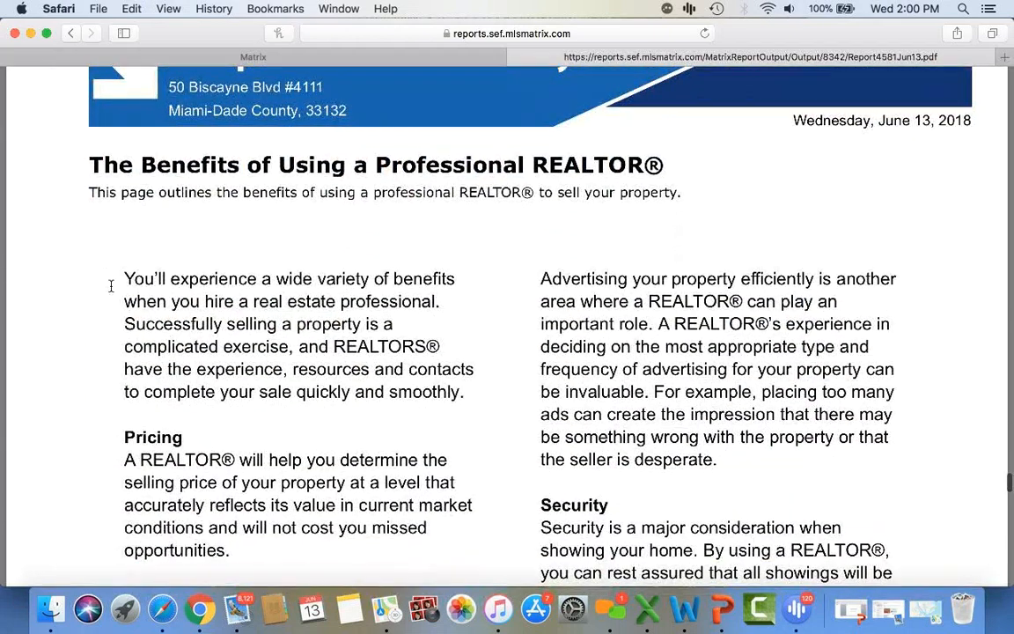
{"action": "scroll", "coordinate": [111, 286], "scroll_direction": "down", "scroll_amount": 5}
{"action": "scroll", "coordinate": [111, 286], "scroll_direction": "down", "scroll_amount": 20}
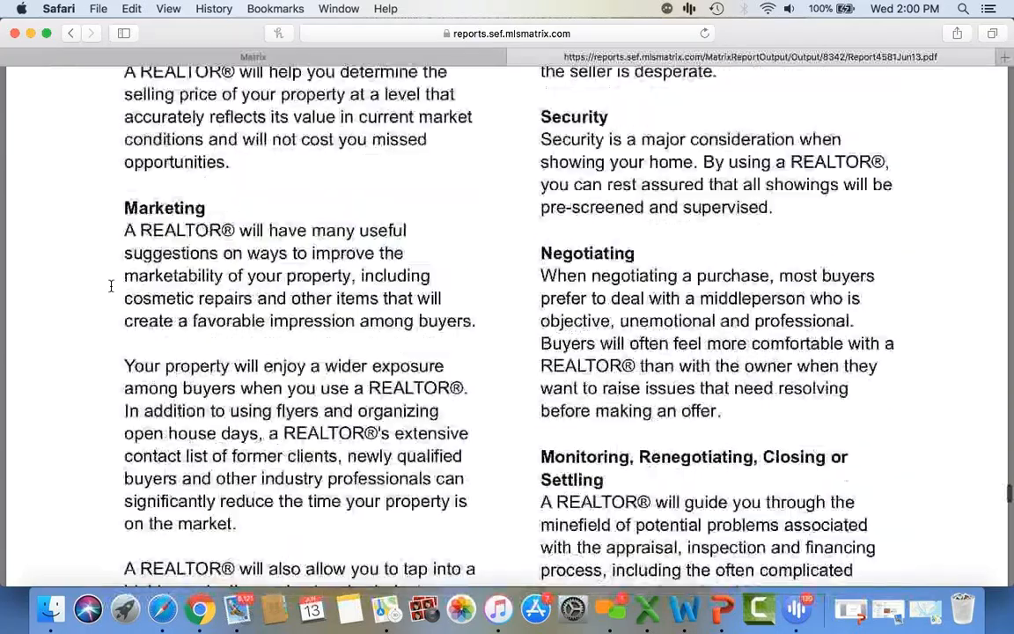
{"action": "scroll", "coordinate": [111, 286], "scroll_direction": "down", "scroll_amount": 20}
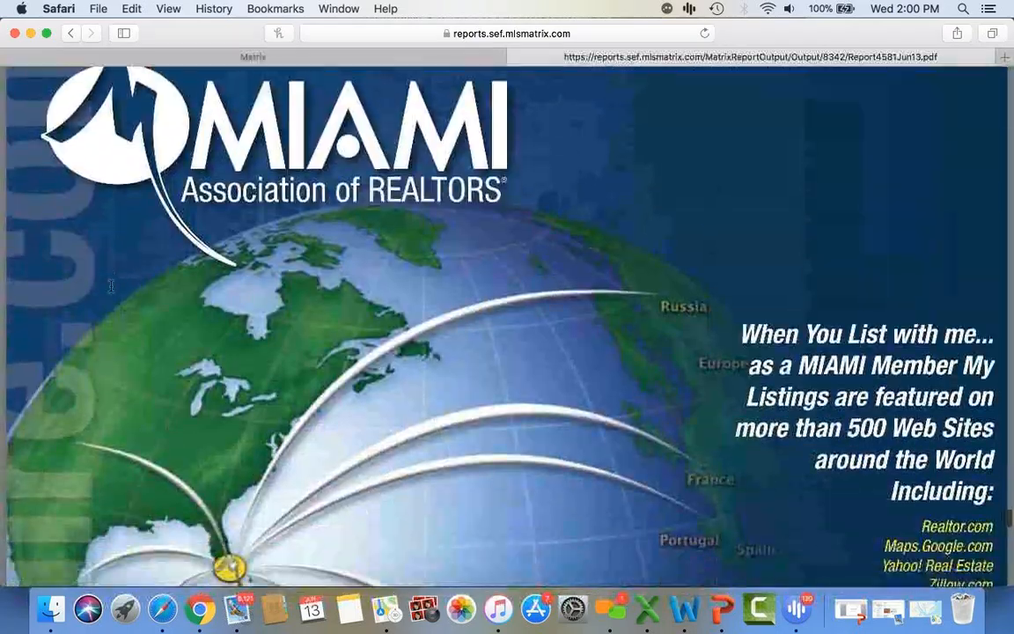
{"action": "scroll", "coordinate": [111, 286], "scroll_direction": "down", "scroll_amount": 20}
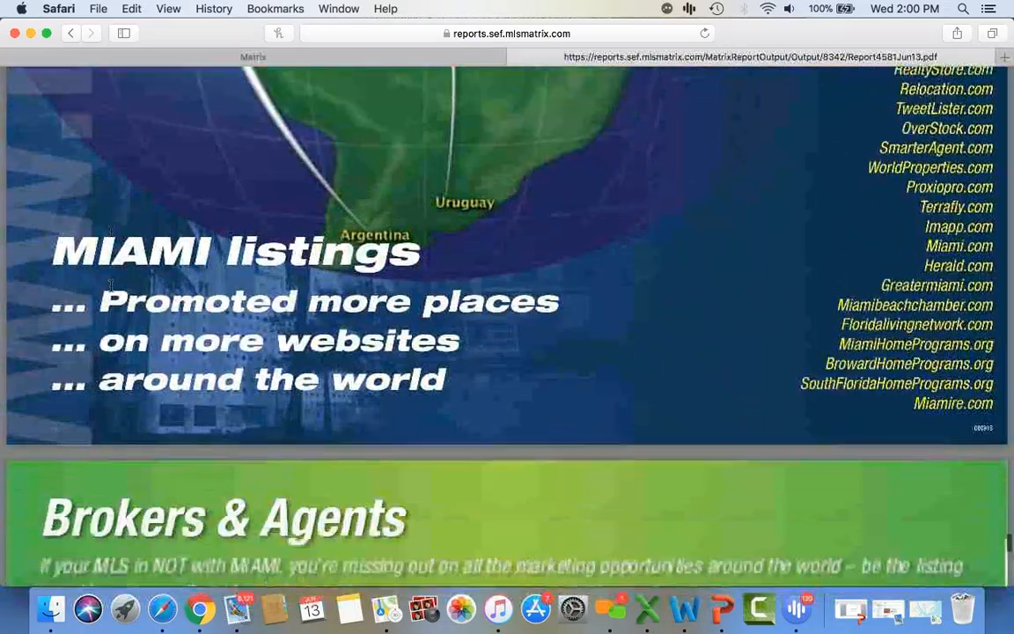
{"action": "scroll", "coordinate": [111, 286], "scroll_direction": "down", "scroll_amount": 20}
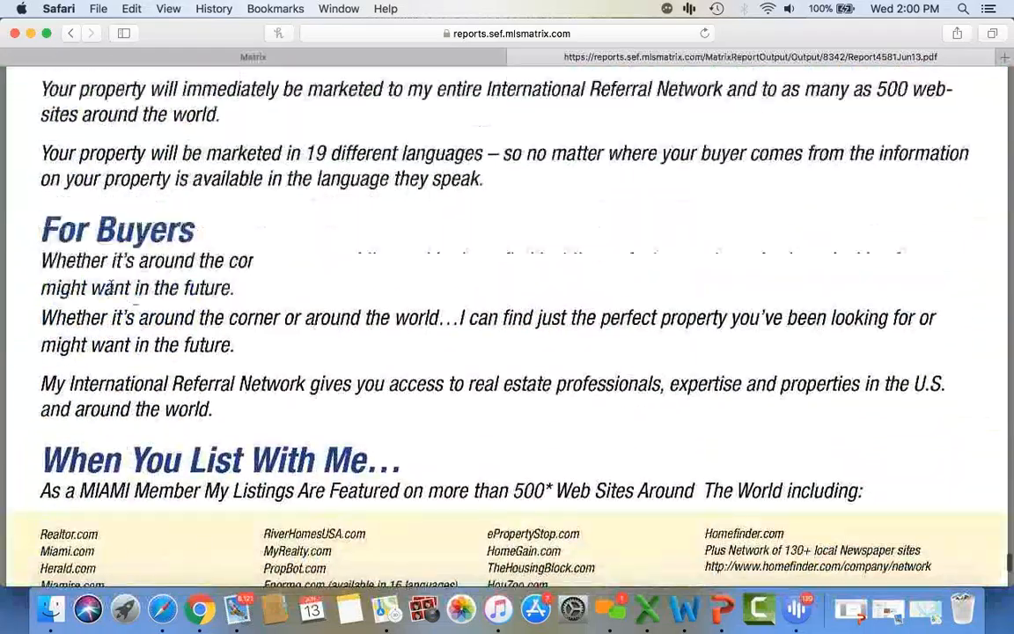
{"action": "scroll", "coordinate": [111, 286], "scroll_direction": "down", "scroll_amount": 5}
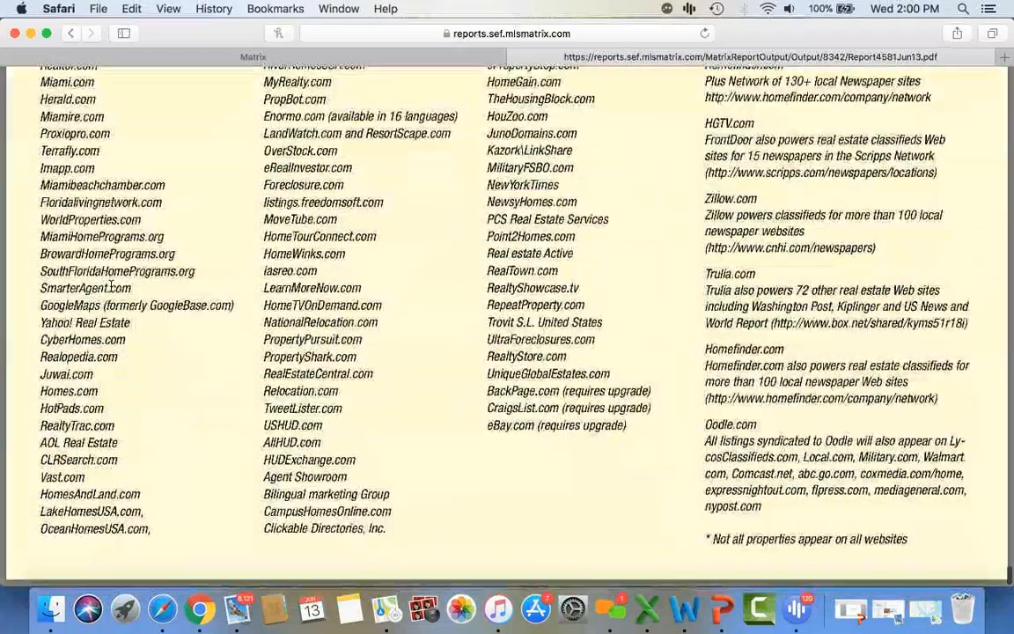
{"action": "scroll", "coordinate": [111, 286], "scroll_direction": "up", "scroll_amount": 20}
{"action": "scroll", "coordinate": [111, 286], "scroll_direction": "up", "scroll_amount": 20}
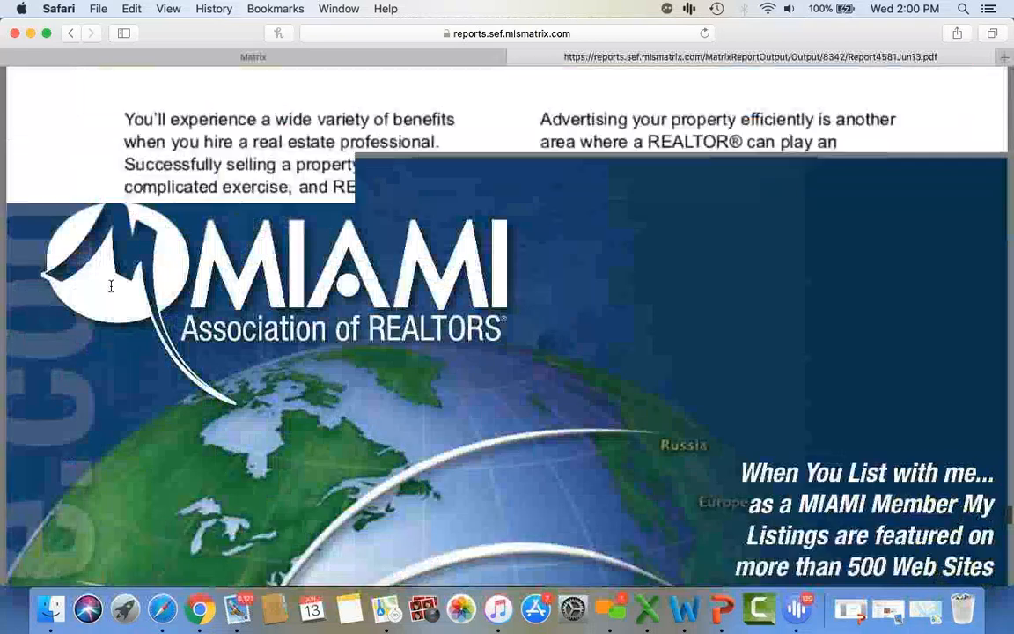
{"action": "scroll", "coordinate": [111, 286], "scroll_direction": "up", "scroll_amount": 20}
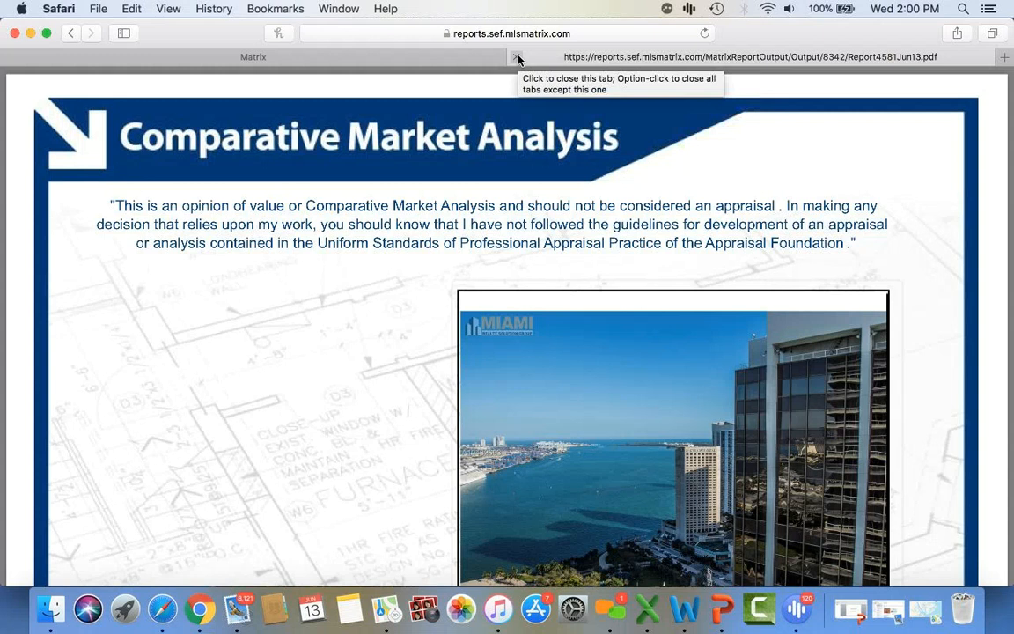
- Close the CMA PDF tab and go back to the Matrix Home dashboard
{"action": "left_click", "coordinate": [516, 58]}
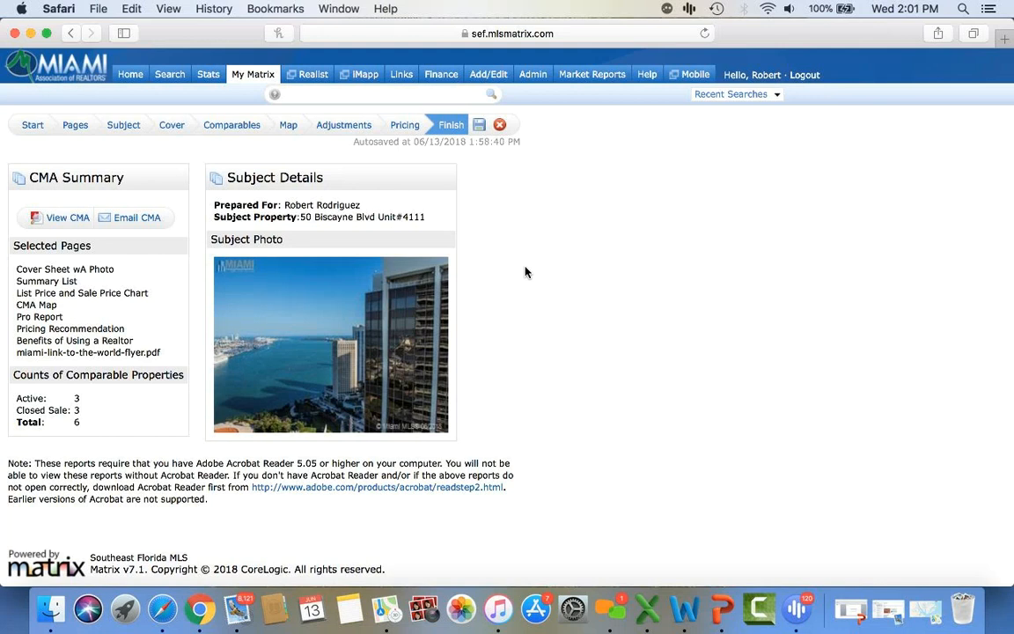
{"action": "left_click", "coordinate": [128, 75]}
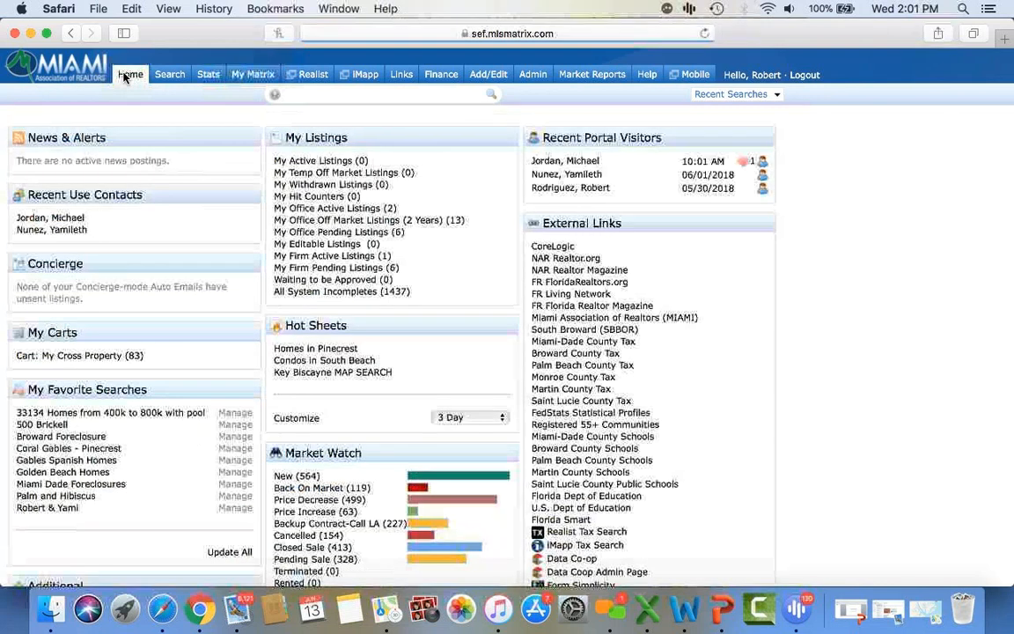
{"action": "mouse_move", "coordinate": [253, 77]}
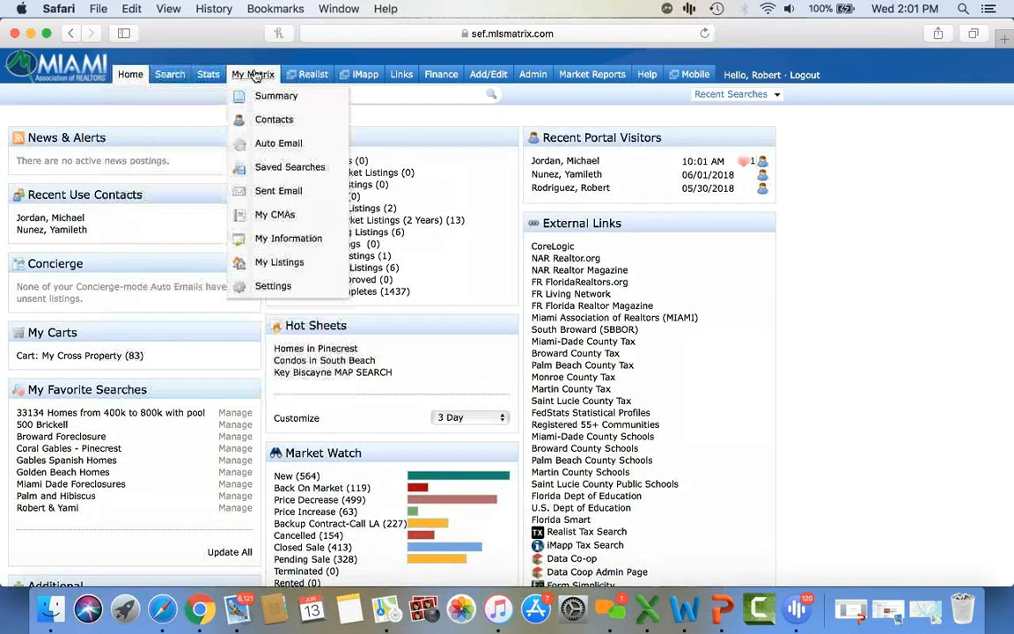
{"action": "left_click", "coordinate": [247, 214]}
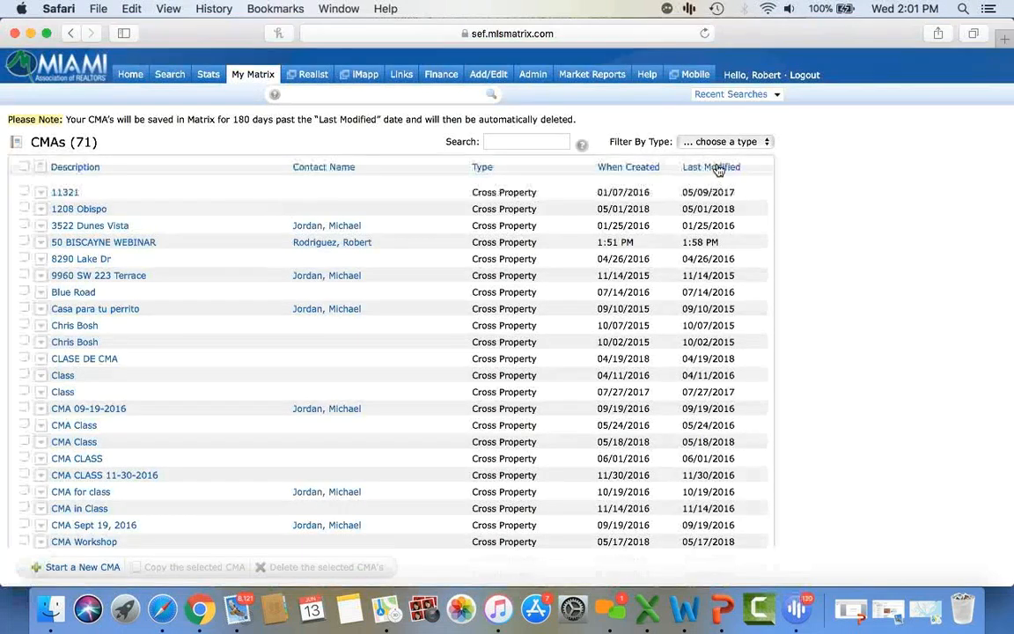
{"action": "left_click", "coordinate": [635, 169]}
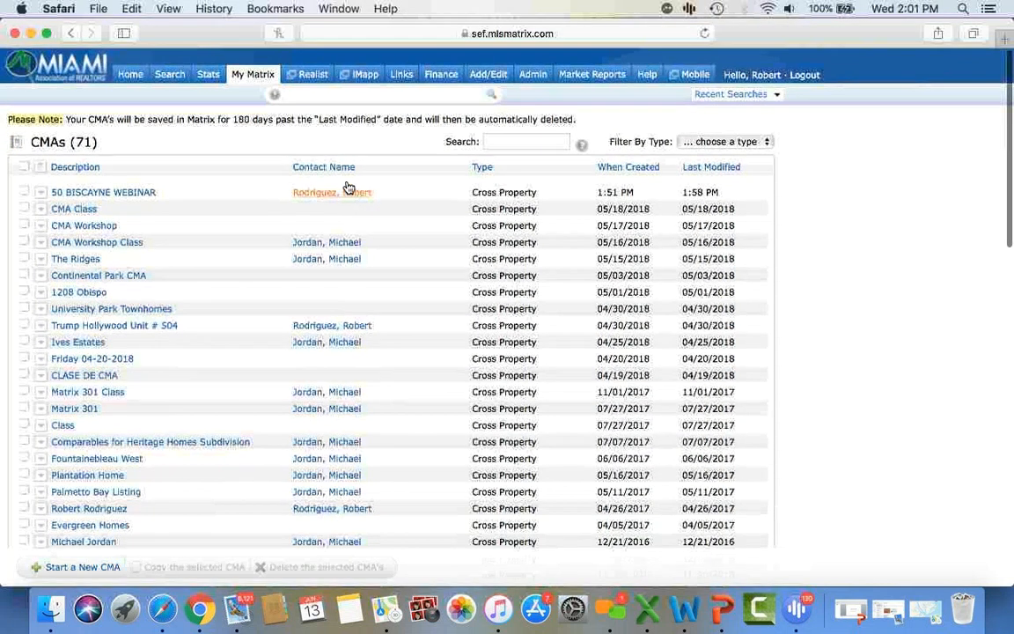
{"action": "left_click", "coordinate": [132, 77]}
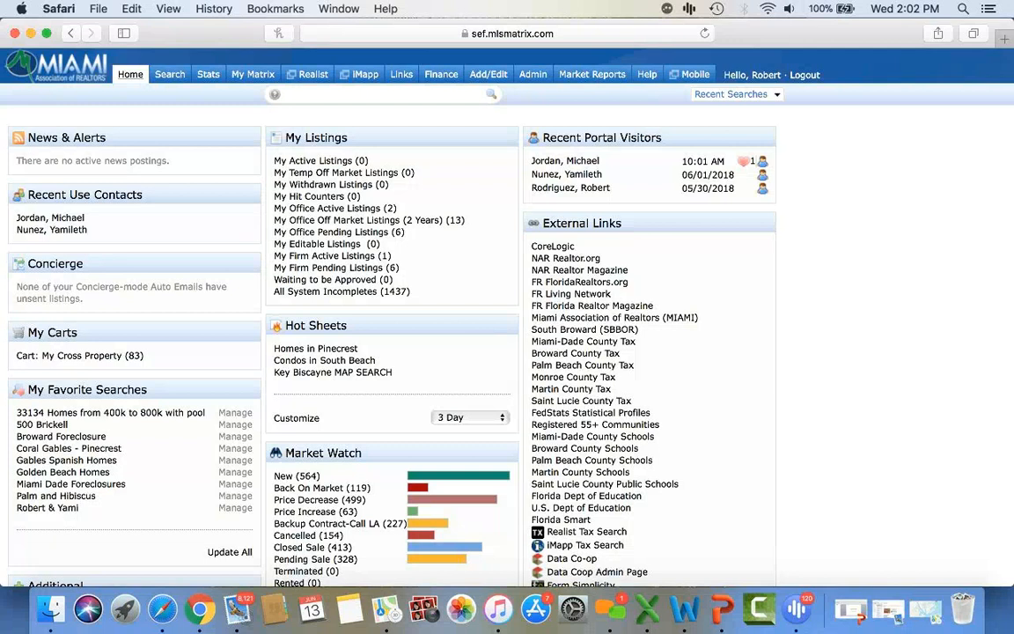
- Open the Stats module showing system presets like Historic Sales by Year
{"action": "left_click", "coordinate": [208, 76]}
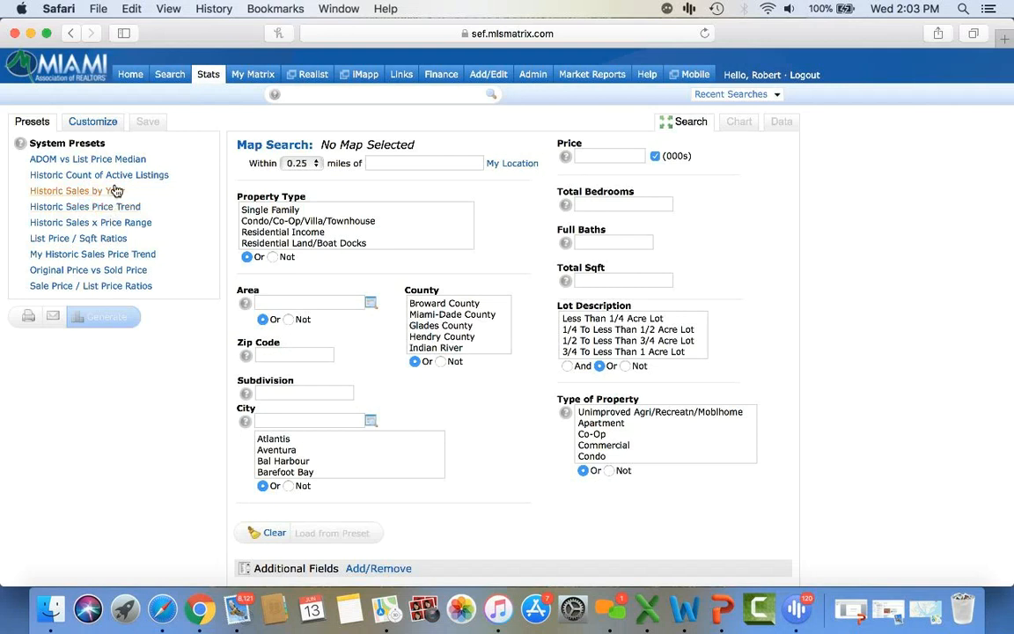
- Chart the Historic Count of Active Listings for Single Family homes in Coral Gables
{"action": "left_click", "coordinate": [117, 181]}
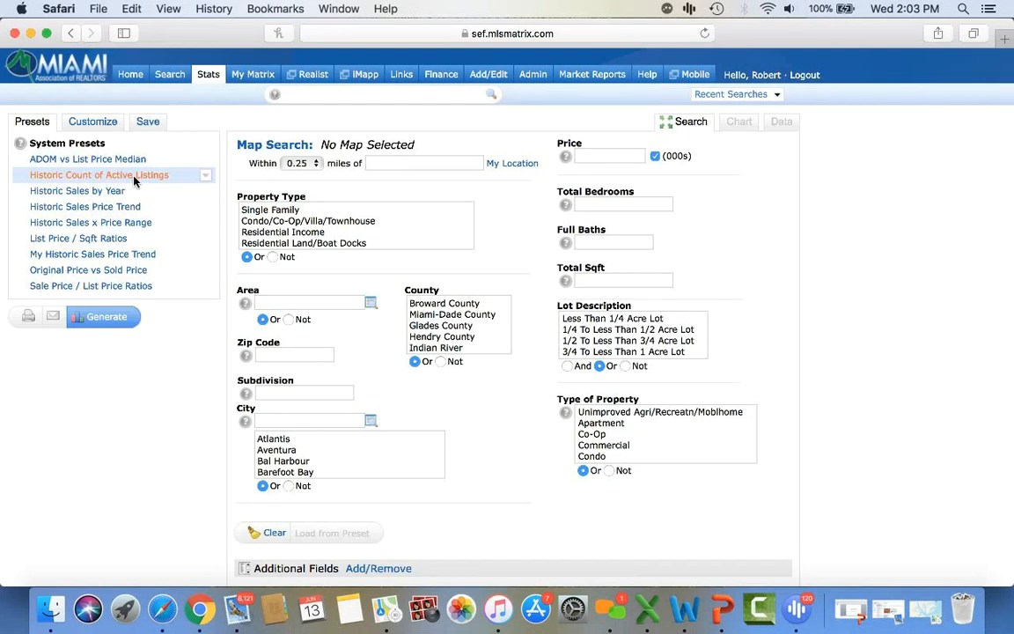
{"action": "left_click", "coordinate": [261, 211]}
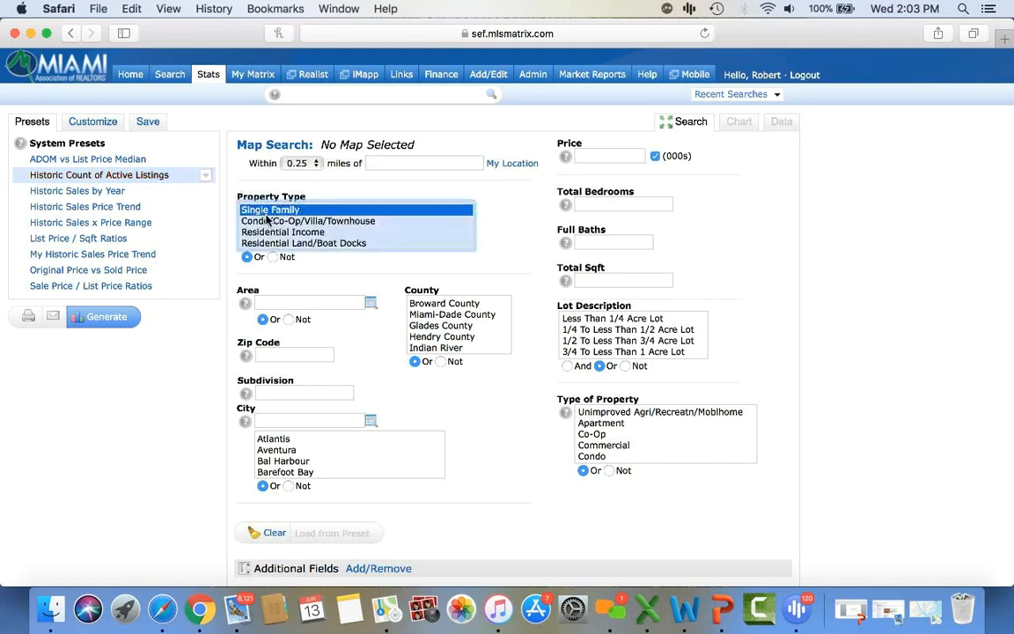
{"action": "left_click", "coordinate": [287, 418]}
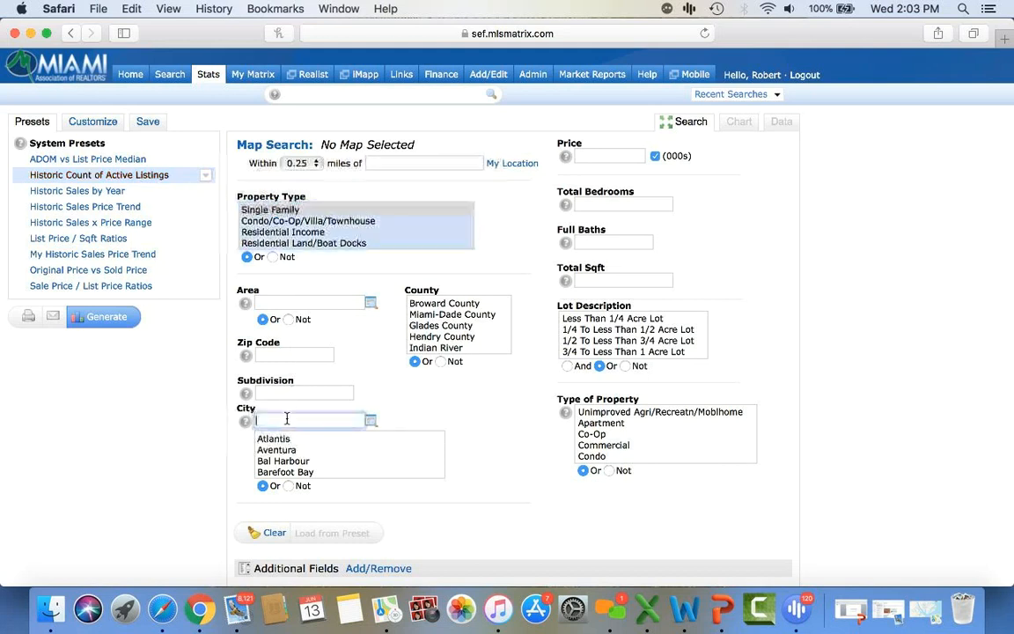
{"action": "type", "text": "coral gab"}
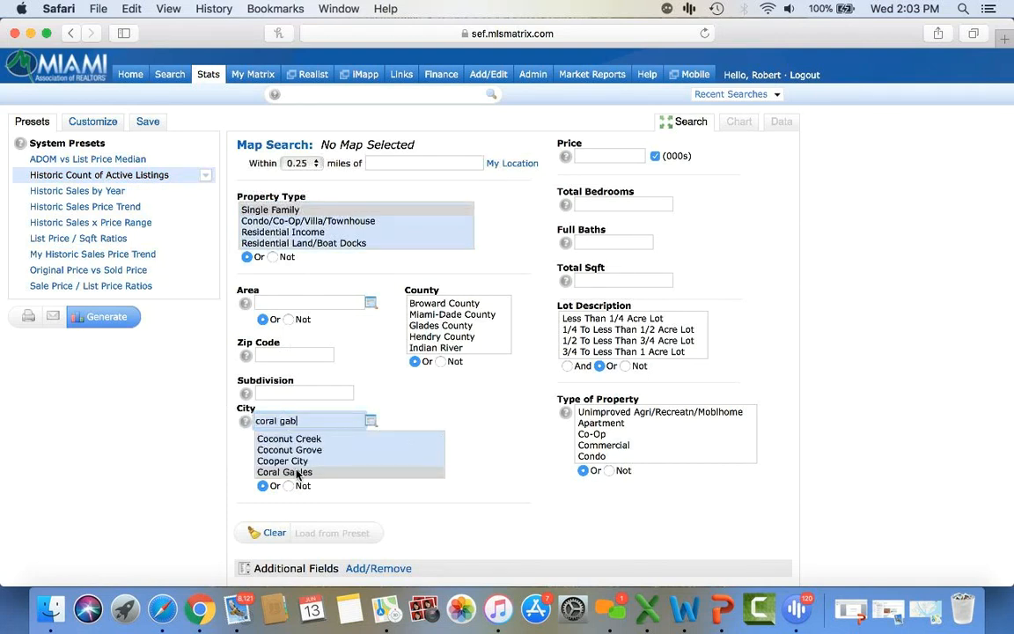
{"action": "left_click", "coordinate": [269, 471]}
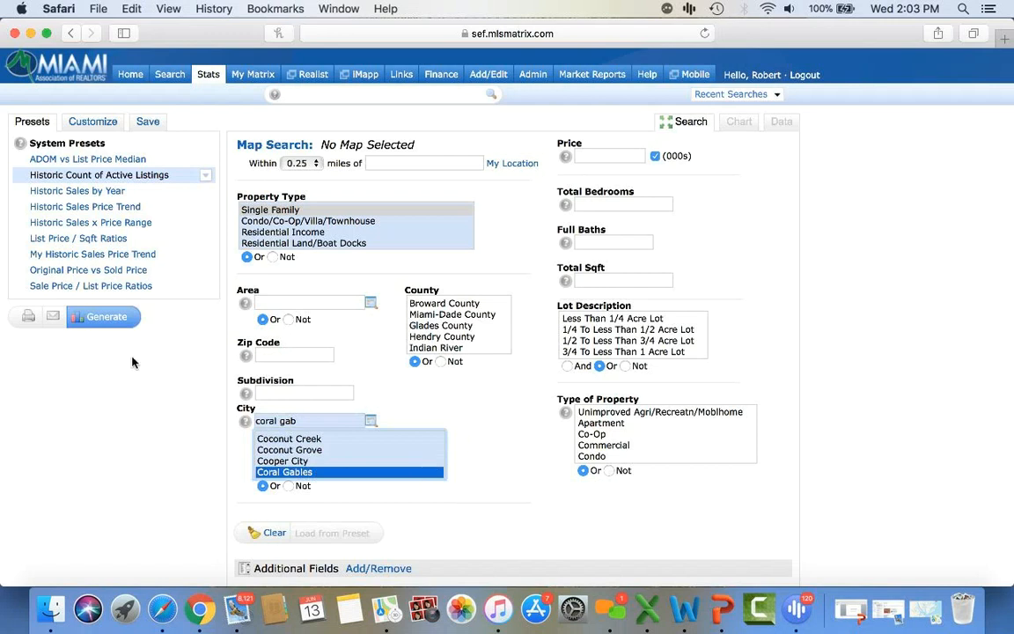
{"action": "left_click", "coordinate": [118, 323]}
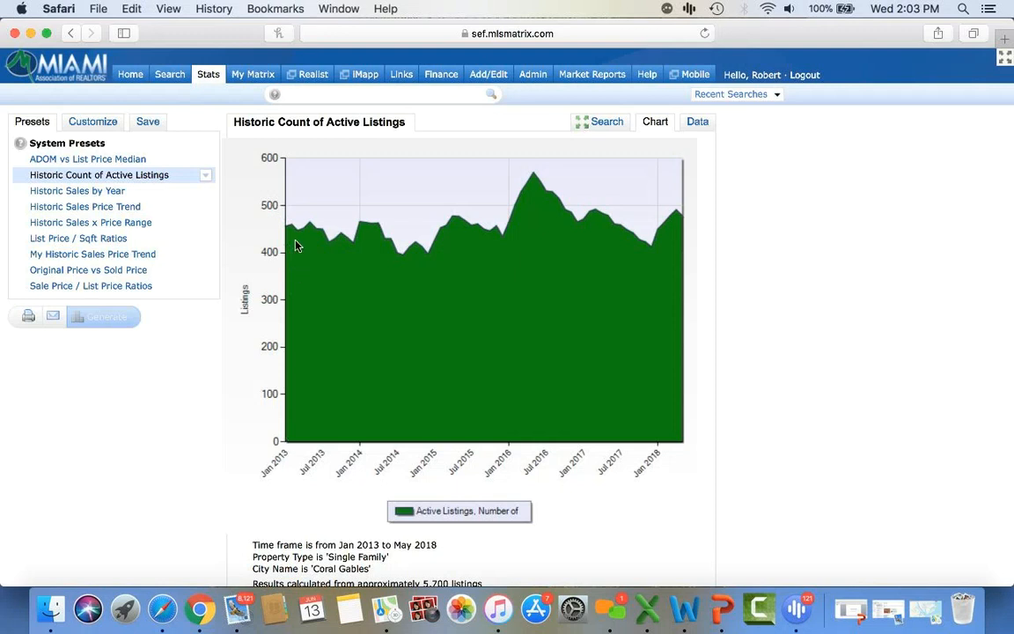
- Read values off the Coral Gables chart, then switch to its monthly Data table
{"action": "mouse_move", "coordinate": [290, 218]}
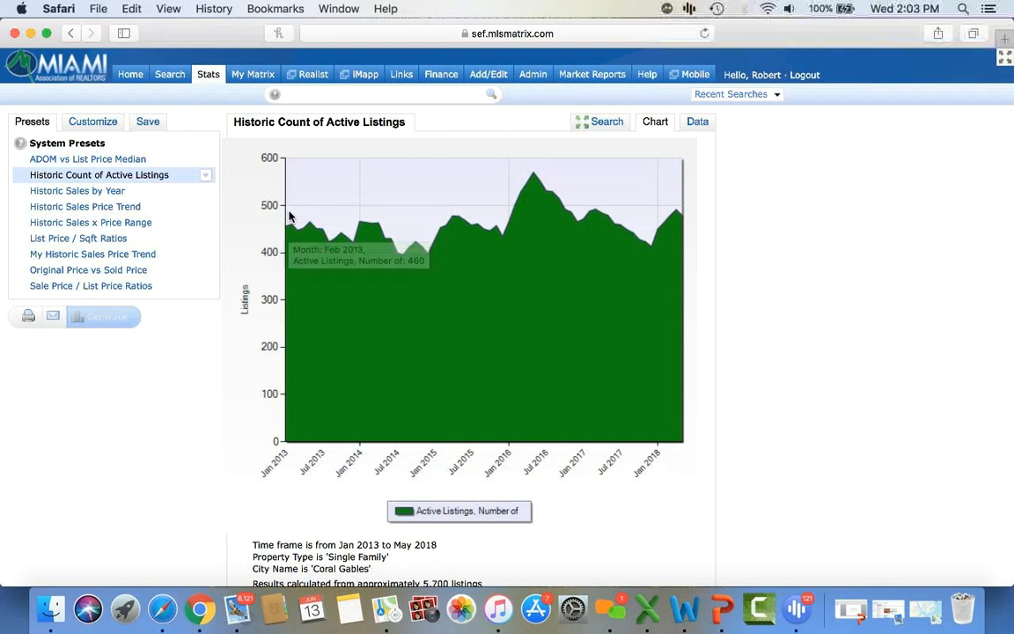
{"action": "mouse_move", "coordinate": [533, 178]}
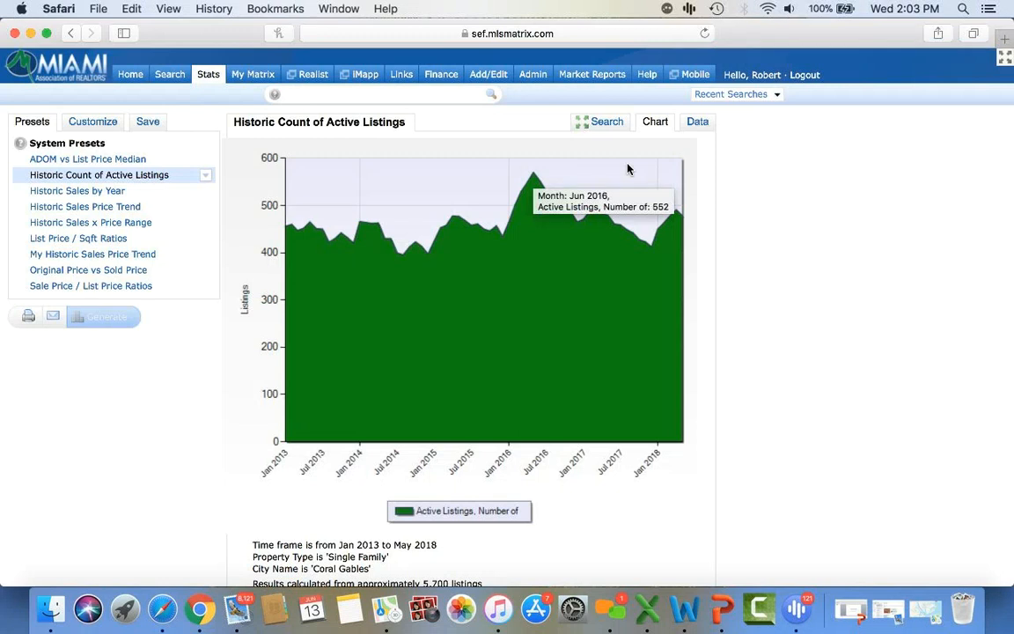
{"action": "mouse_move", "coordinate": [679, 220]}
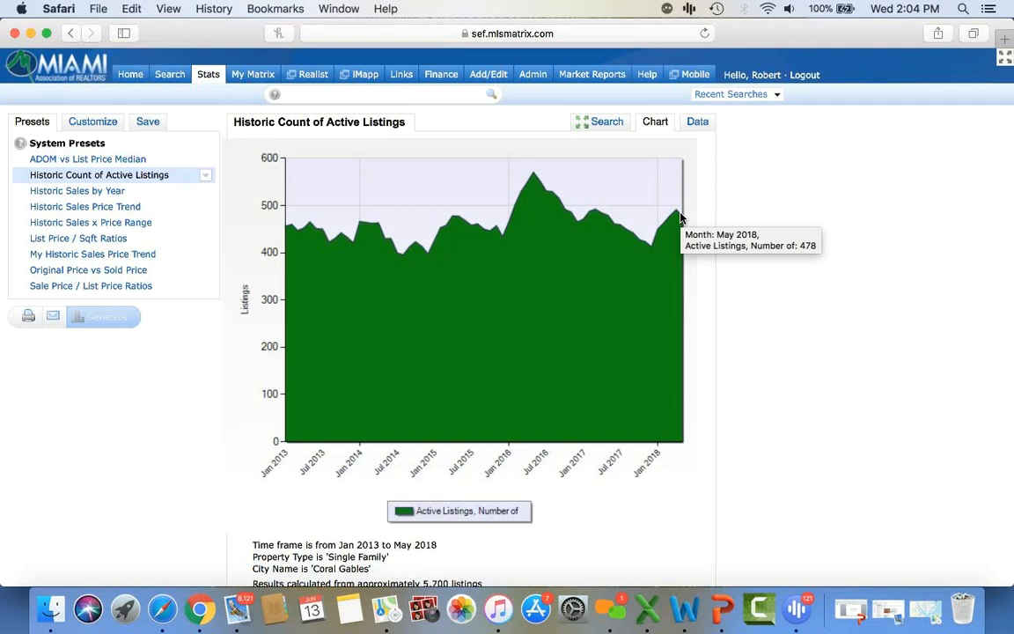
{"action": "left_click", "coordinate": [702, 124]}
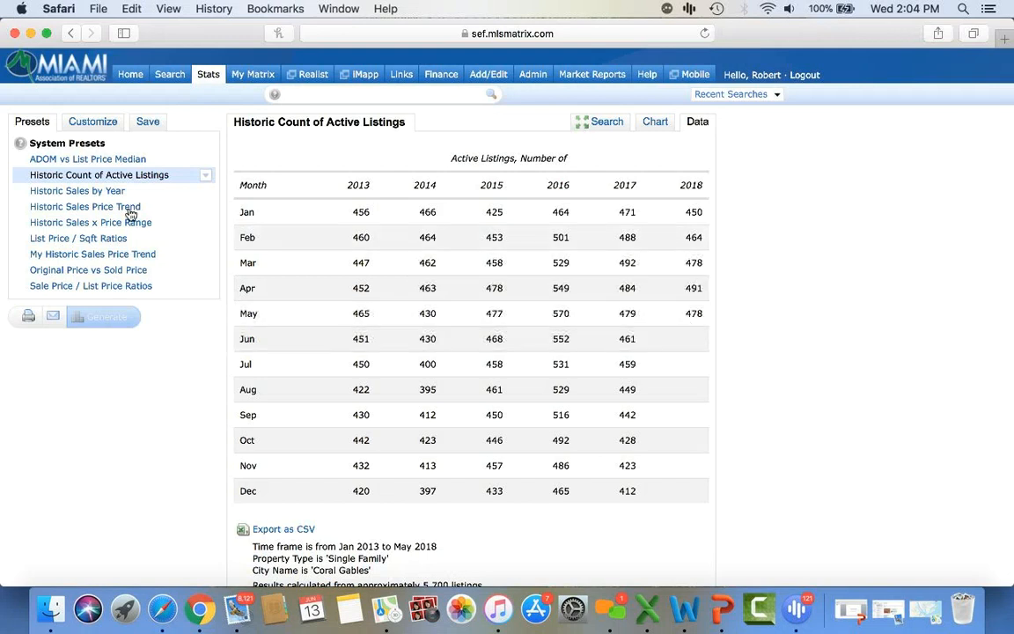
- Generate the Historic Sales Price Trend report of Coral Gables median sale prices
{"action": "left_click", "coordinate": [102, 210]}
{"action": "left_click", "coordinate": [112, 321]}
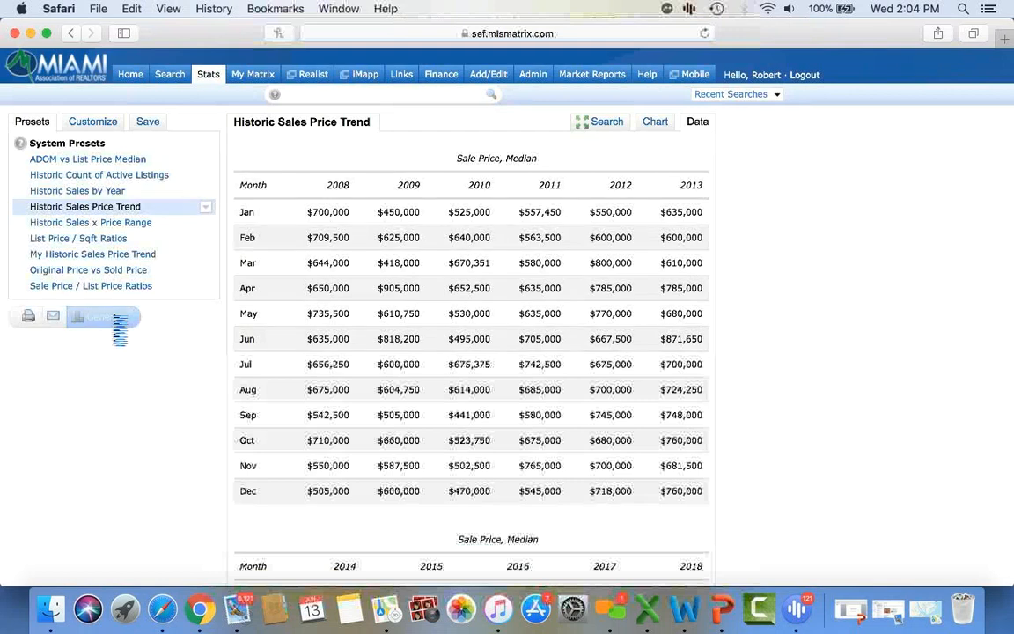
{"action": "scroll", "coordinate": [563, 378], "scroll_direction": "down", "scroll_amount": 10}
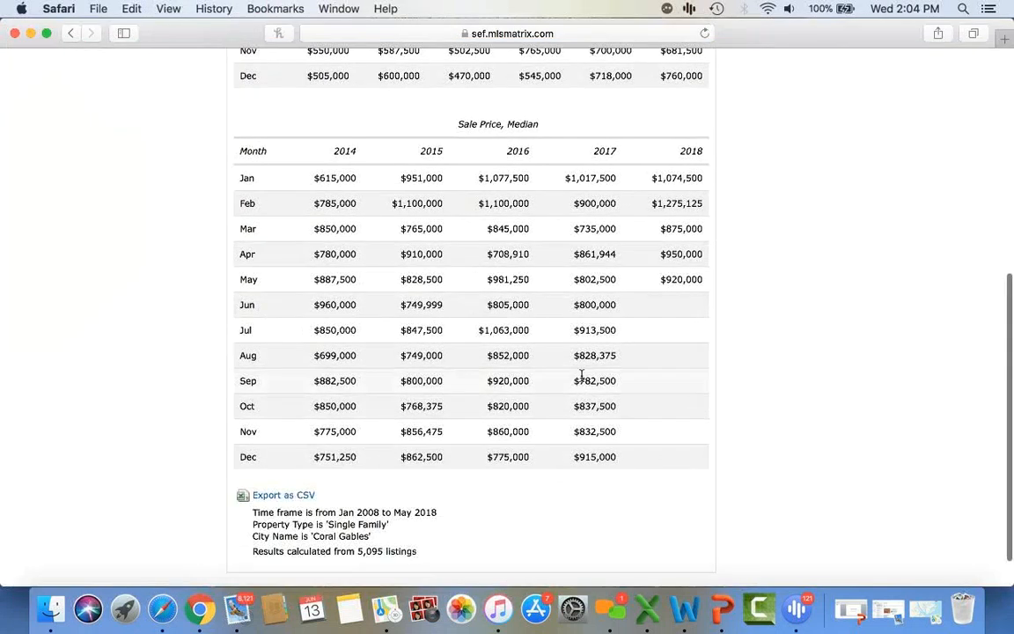
{"action": "scroll", "coordinate": [581, 379], "scroll_direction": "up", "scroll_amount": 1}
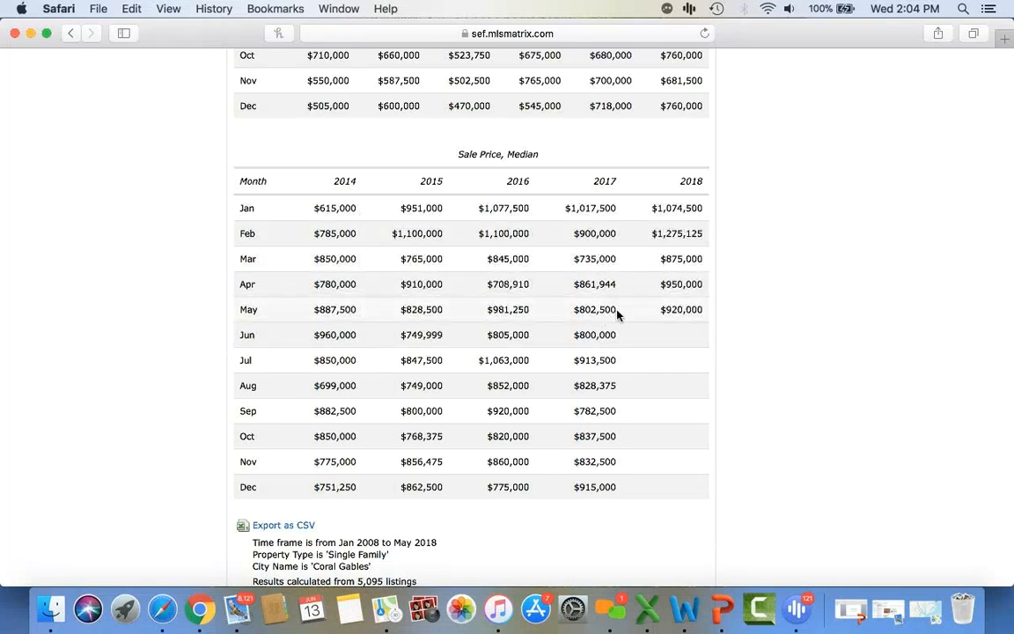
- Highlight the May 2014, May 2016 and May 2017 median prices in the data table
{"action": "double_click", "coordinate": [576, 312]}
{"action": "left_click_drag", "start_coordinate": [489, 309], "coordinate": [529, 308]}
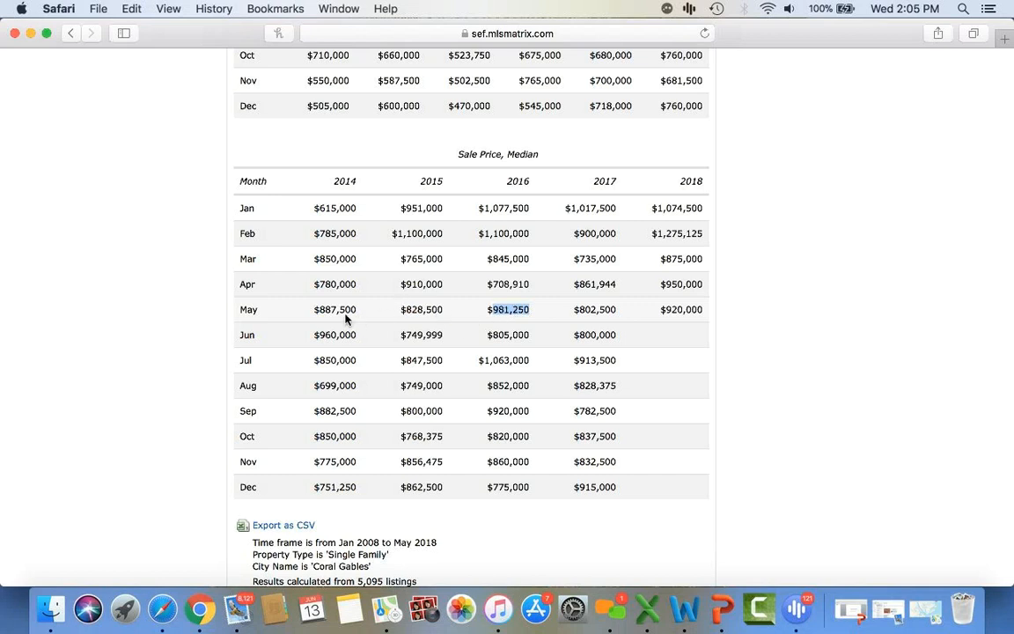
{"action": "left_click_drag", "start_coordinate": [314, 309], "coordinate": [444, 310]}
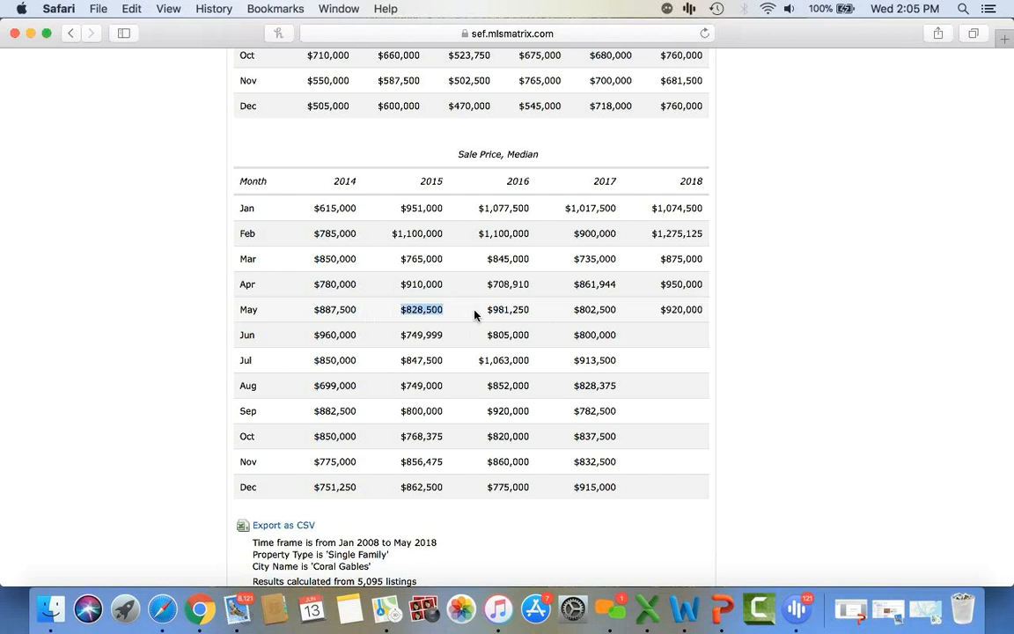
{"action": "left_click", "coordinate": [487, 311]}
{"action": "left_click_drag", "start_coordinate": [584, 309], "coordinate": [716, 309]}
{"action": "left_click", "coordinate": [716, 309]}
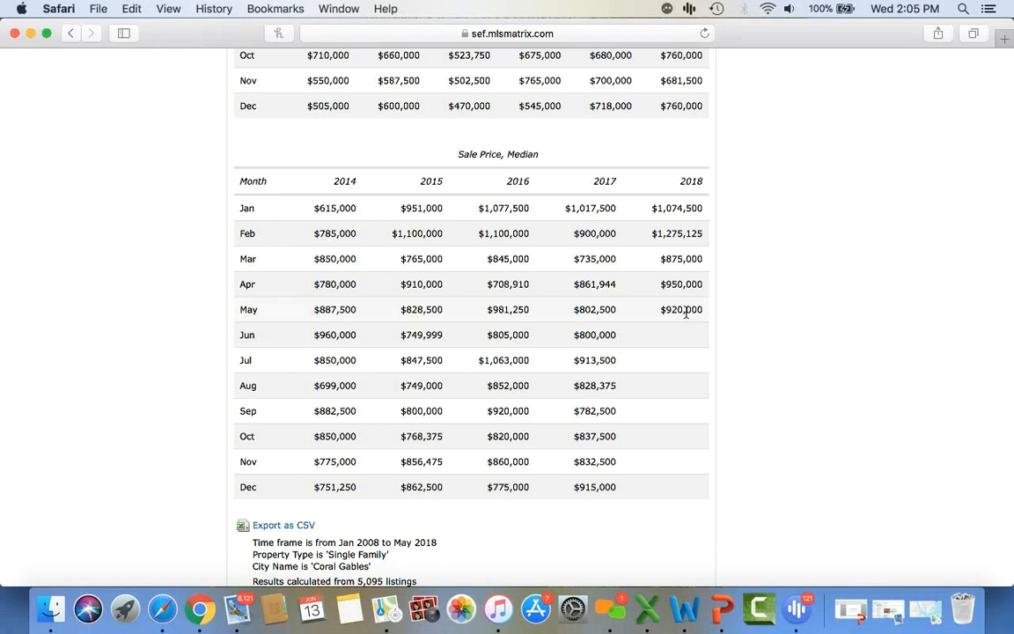
{"action": "scroll", "coordinate": [686, 314], "scroll_direction": "up", "scroll_amount": 10}
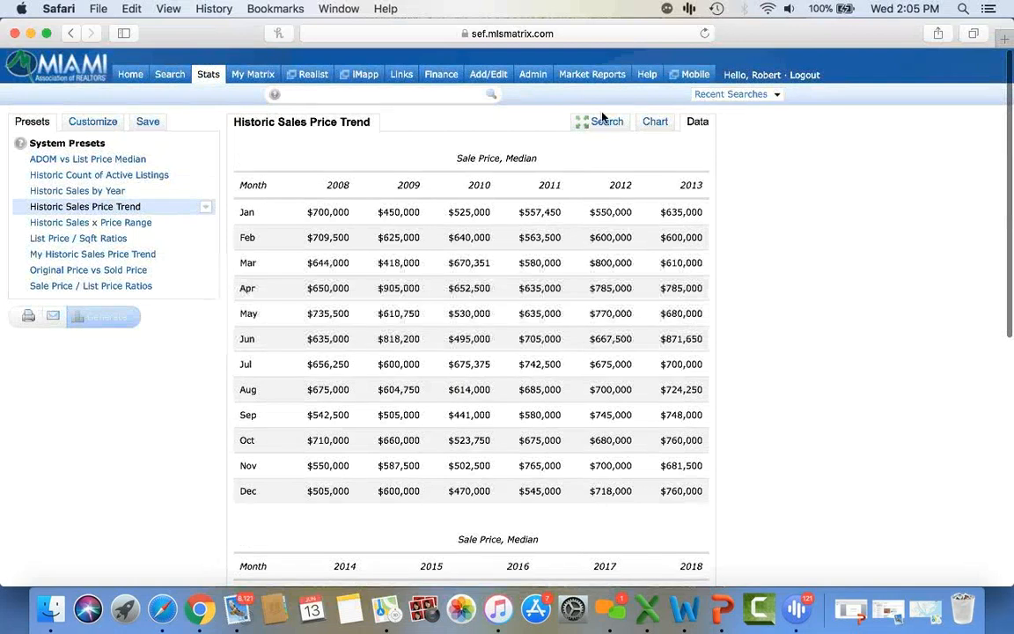
- Replace the Coral Gables city criterion with zip code 33133
{"action": "left_click", "coordinate": [619, 124]}
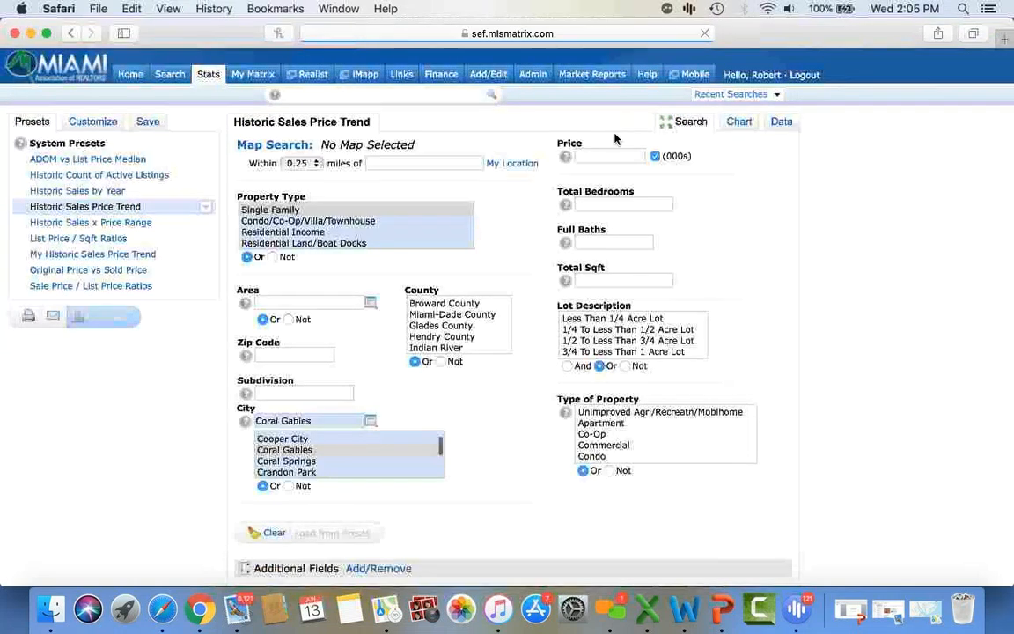
{"action": "triple_click", "coordinate": [324, 417]}
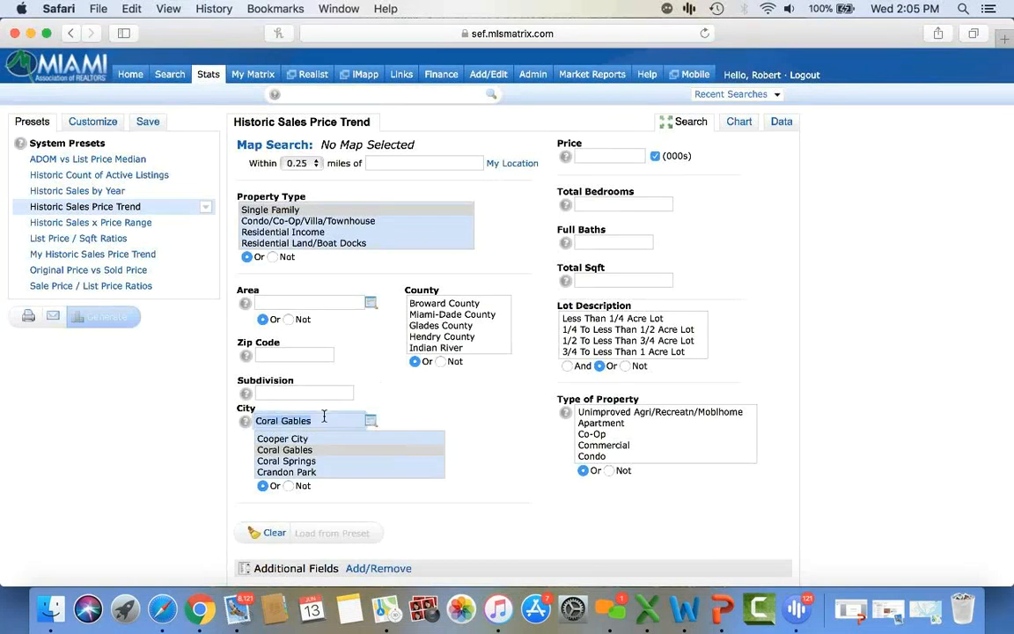
{"action": "key", "text": "BackSpace"}
{"action": "left_click", "coordinate": [301, 354]}
{"action": "type", "text": "33133"}
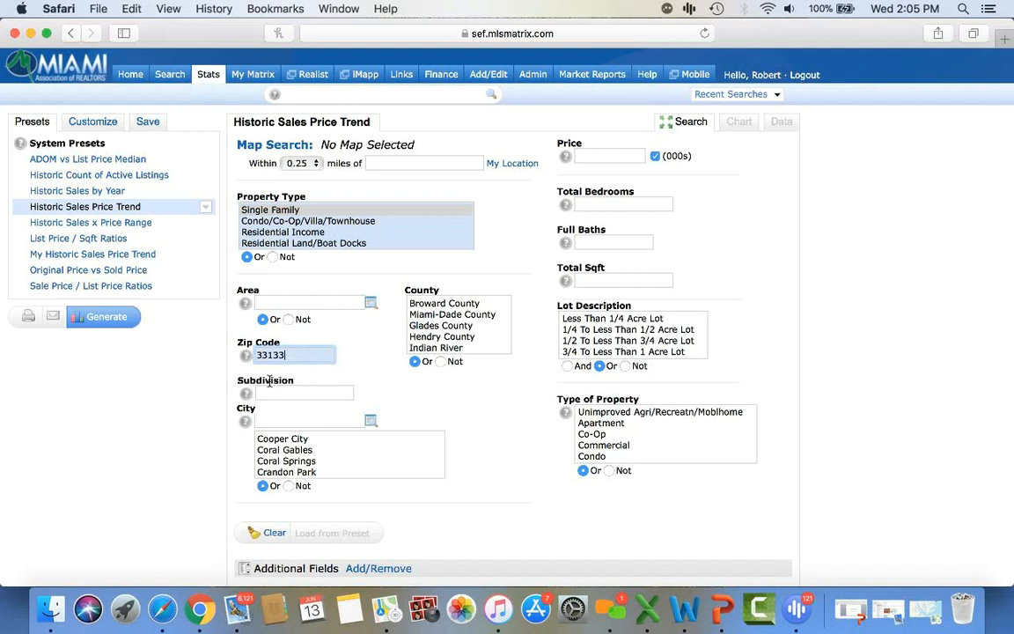
- Generate the median sale price trend for 33133 and show its monthly data table
{"action": "scroll", "coordinate": [216, 426], "scroll_direction": "down", "scroll_amount": 3}
{"action": "left_click", "coordinate": [105, 229]}
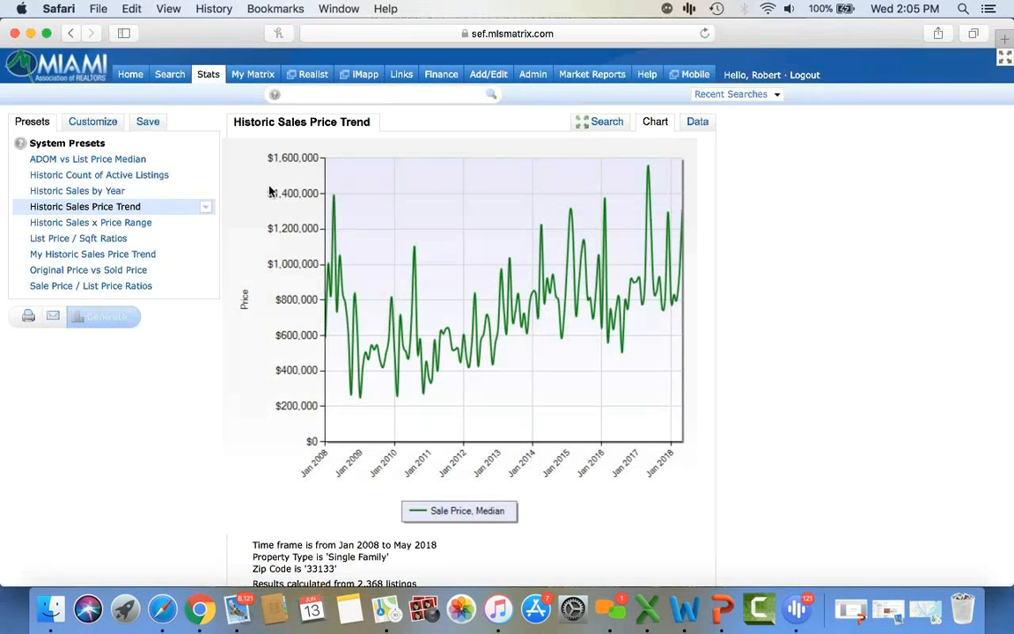
{"action": "left_click", "coordinate": [697, 122]}
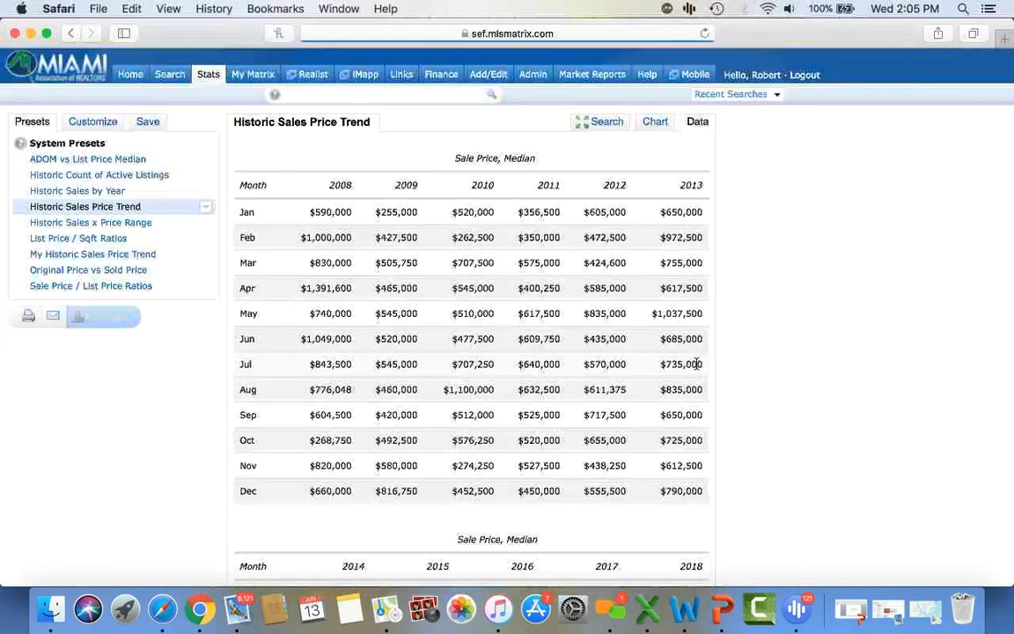
{"action": "scroll", "coordinate": [705, 373], "scroll_direction": "down", "scroll_amount": 10}
{"action": "scroll", "coordinate": [705, 373], "scroll_direction": "up", "scroll_amount": 1}
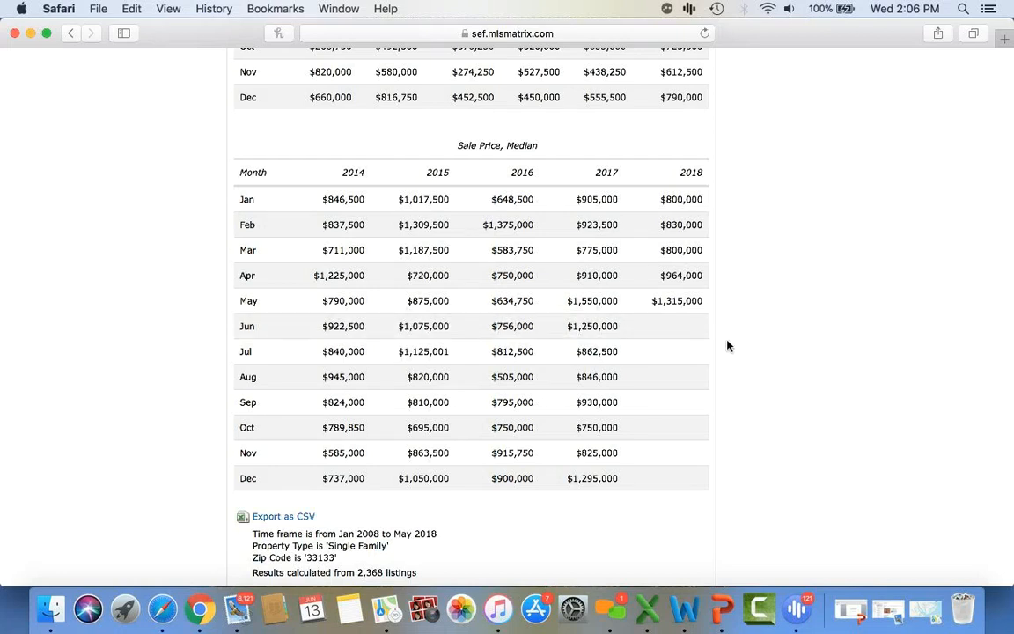
{"action": "scroll", "coordinate": [727, 346], "scroll_direction": "up", "scroll_amount": 10}
{"action": "mouse_move", "coordinate": [592, 75]}
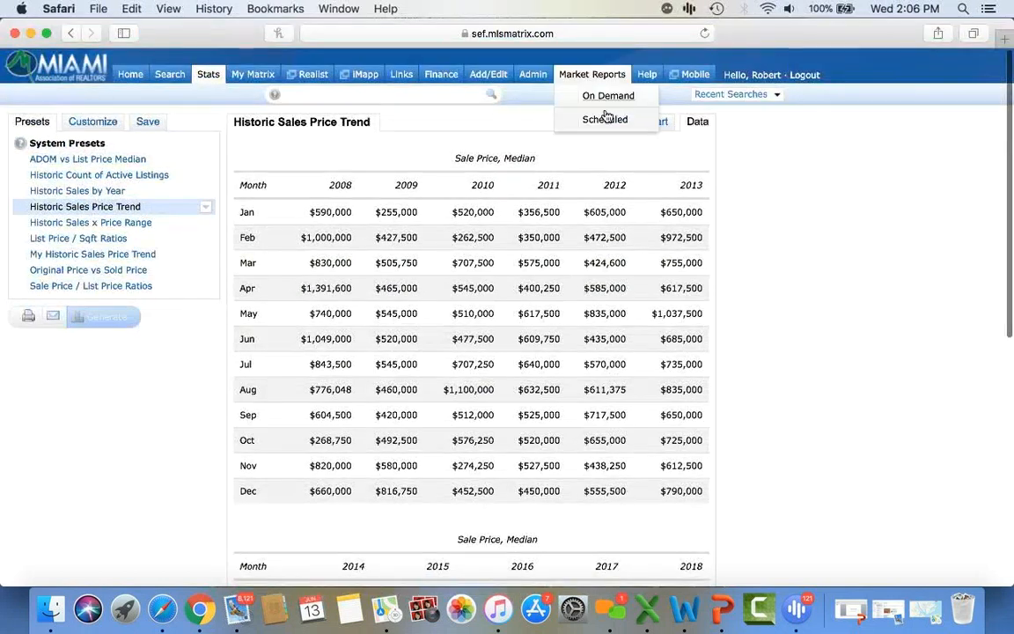
- Remove the 33133 zip code from the search criteria
{"action": "left_click", "coordinate": [602, 121]}
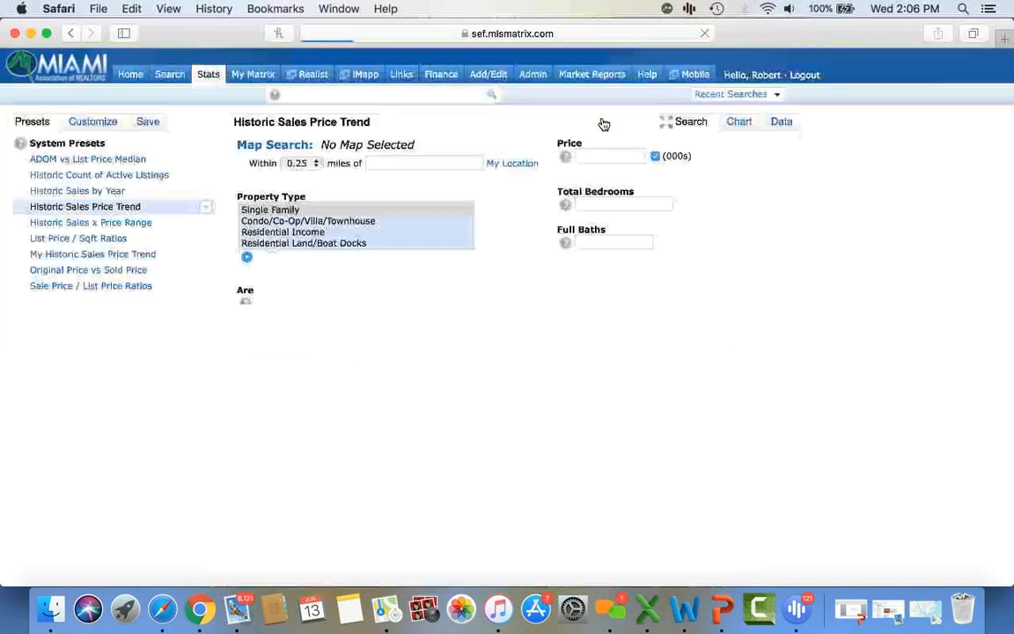
{"action": "scroll", "coordinate": [440, 412], "scroll_direction": "down", "scroll_amount": 2}
{"action": "scroll", "coordinate": [440, 413], "scroll_direction": "up", "scroll_amount": 2}
{"action": "left_click", "coordinate": [301, 338]}
{"action": "key", "text": "BackSpace"}
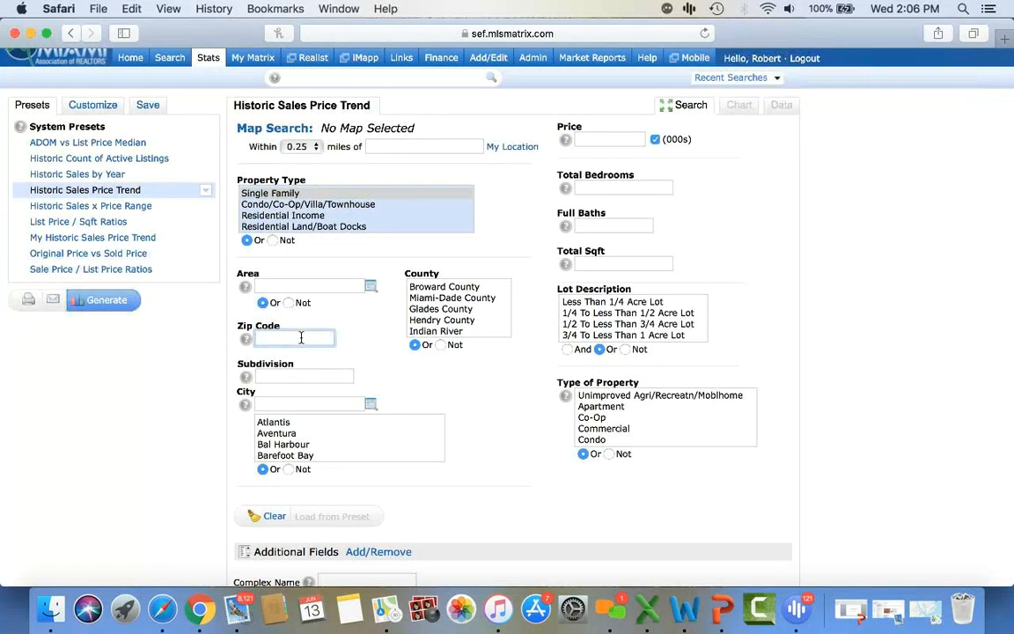
- Chart the Historic Count of Active Listings for Miami-Dade County
{"action": "left_click", "coordinate": [112, 158]}
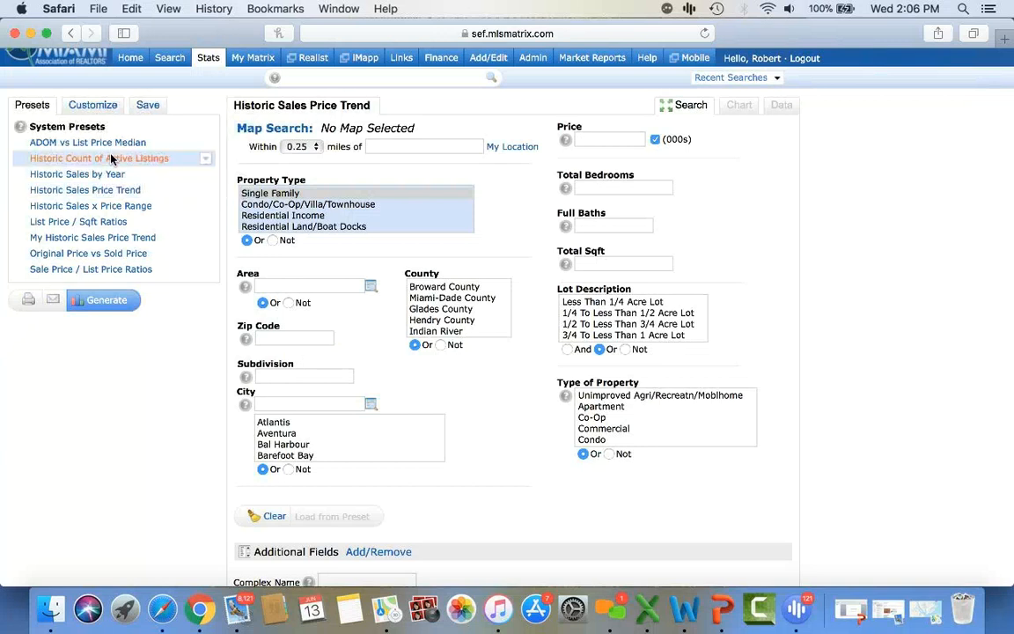
{"action": "left_click", "coordinate": [451, 298]}
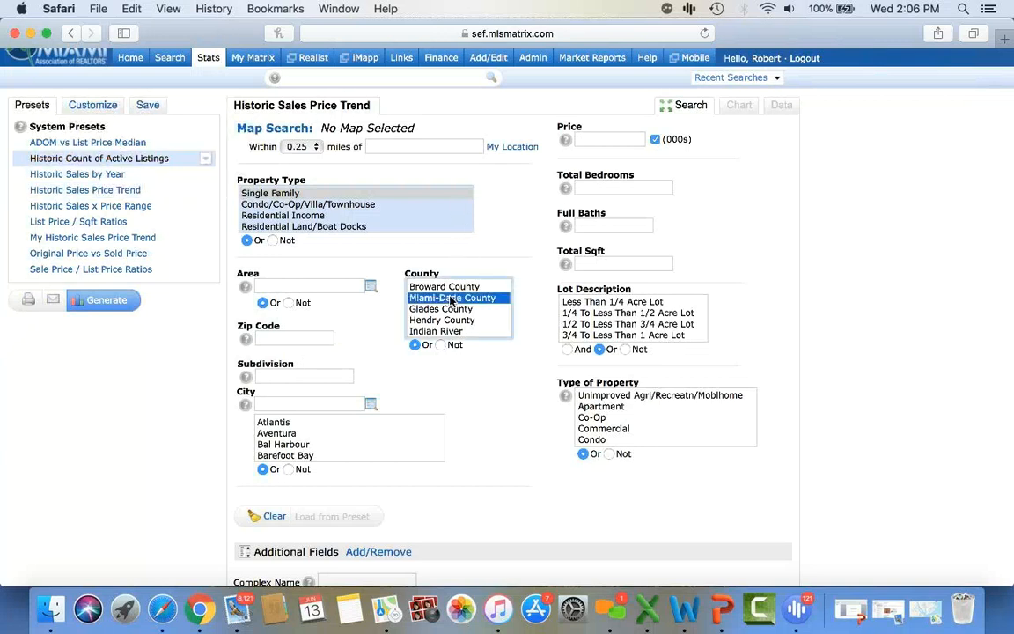
{"action": "left_click", "coordinate": [126, 302]}
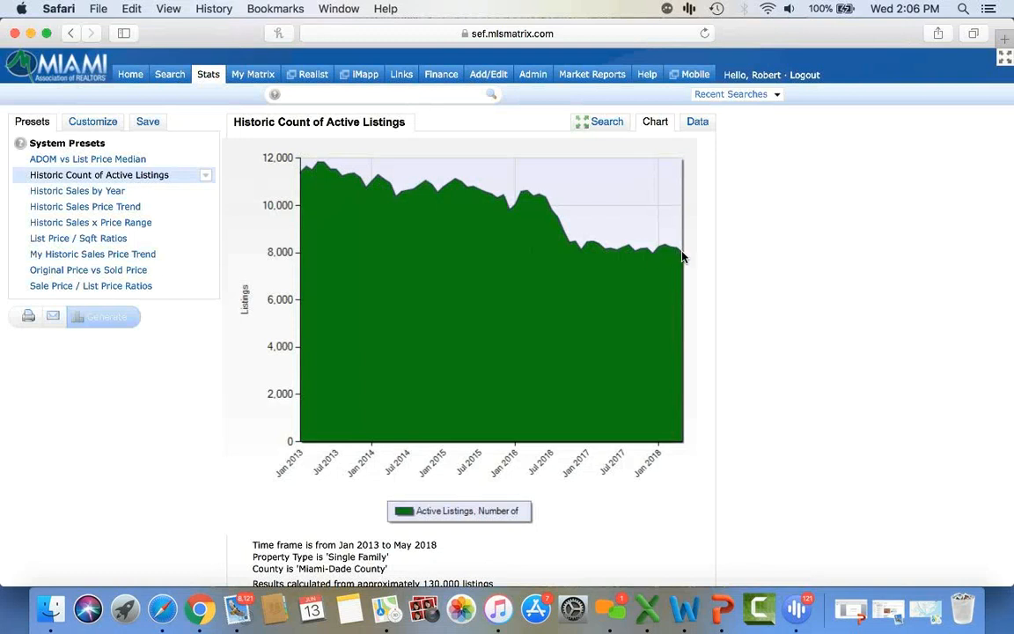
{"action": "mouse_move", "coordinate": [684, 255]}
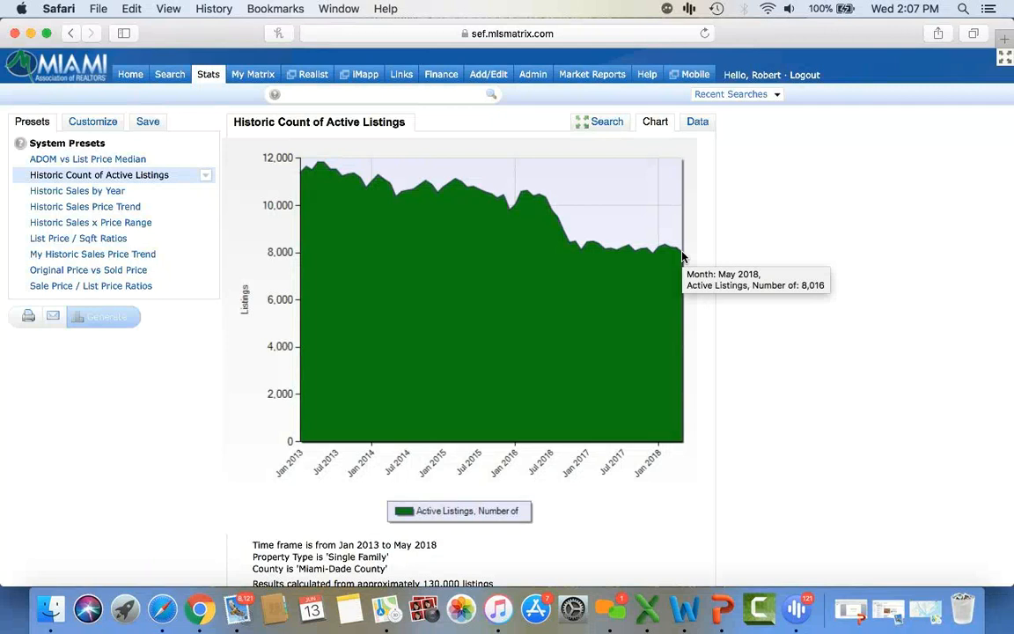
- Show Miami-Dade active-listing counts as a monthly table, then select the Historic Sales Price Trend preset
{"action": "left_click", "coordinate": [701, 124]}
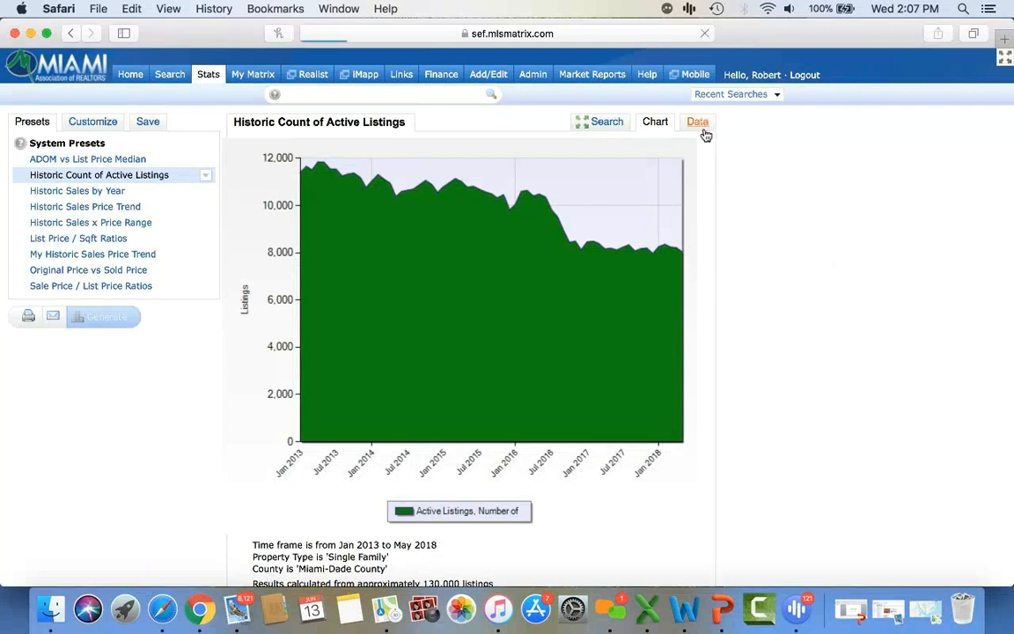
{"action": "scroll", "coordinate": [698, 320], "scroll_direction": "down", "scroll_amount": 1}
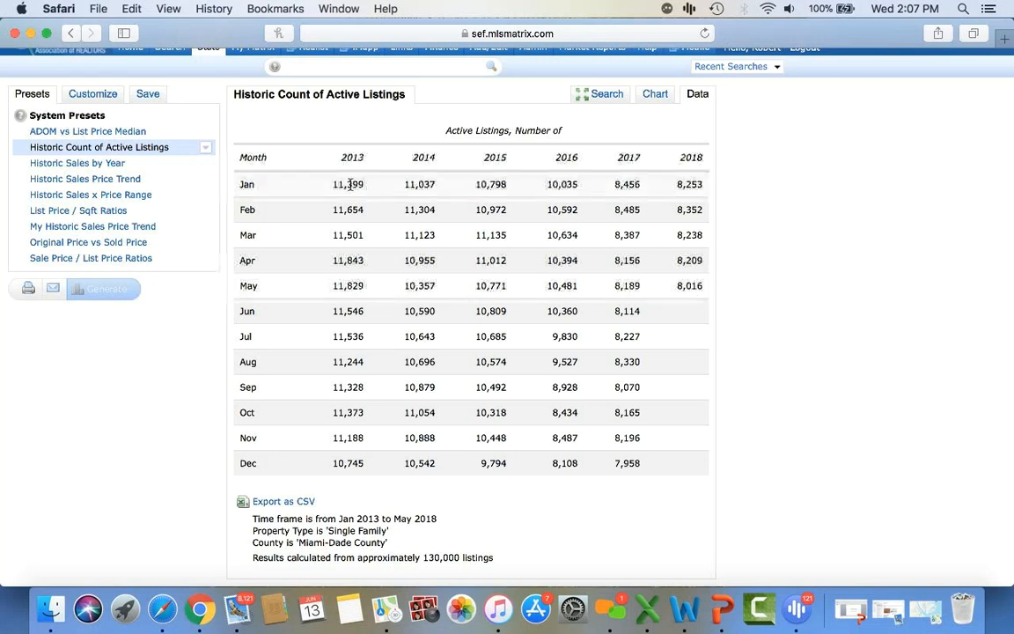
{"action": "left_click", "coordinate": [121, 182]}
- Run the Historic Sales Price Trend for Miami-Dade single-family homes, then reopen its search criteria
{"action": "left_click", "coordinate": [118, 294]}
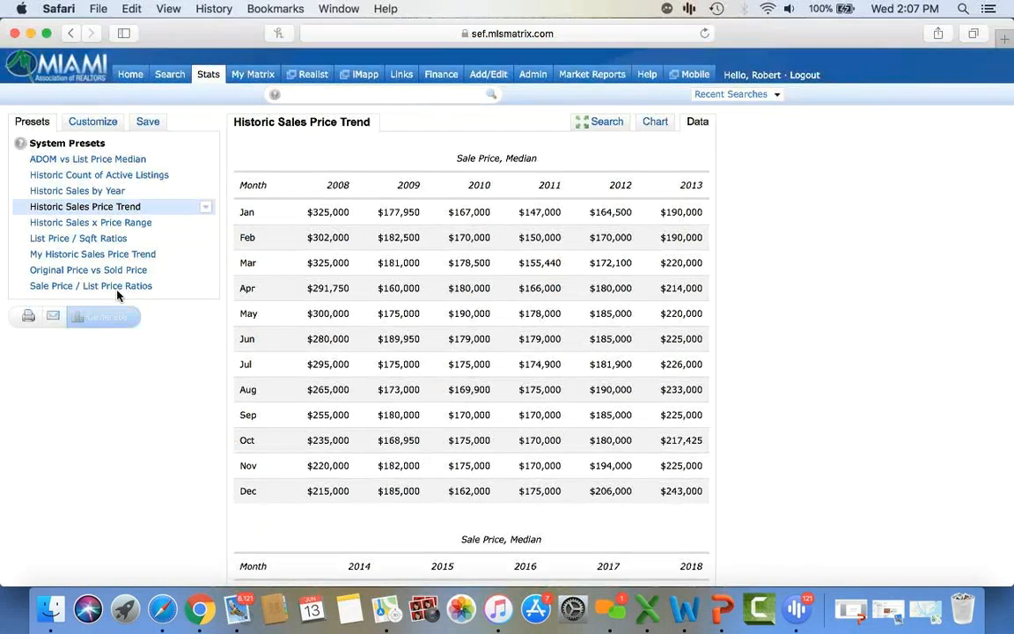
{"action": "scroll", "coordinate": [118, 295], "scroll_direction": "down", "scroll_amount": 10}
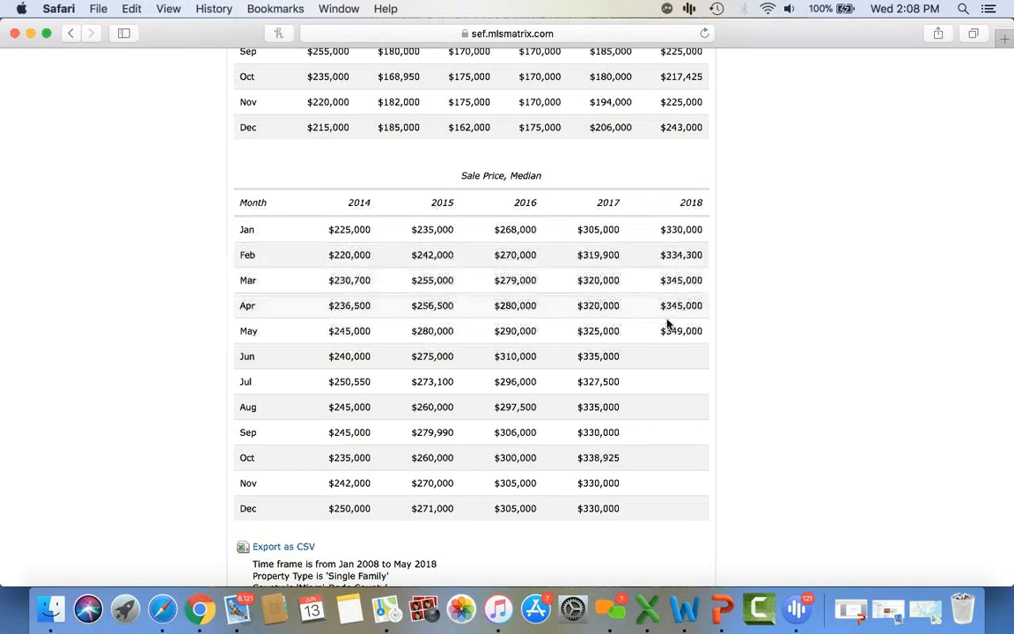
{"action": "scroll", "coordinate": [730, 390], "scroll_direction": "down", "scroll_amount": 3}
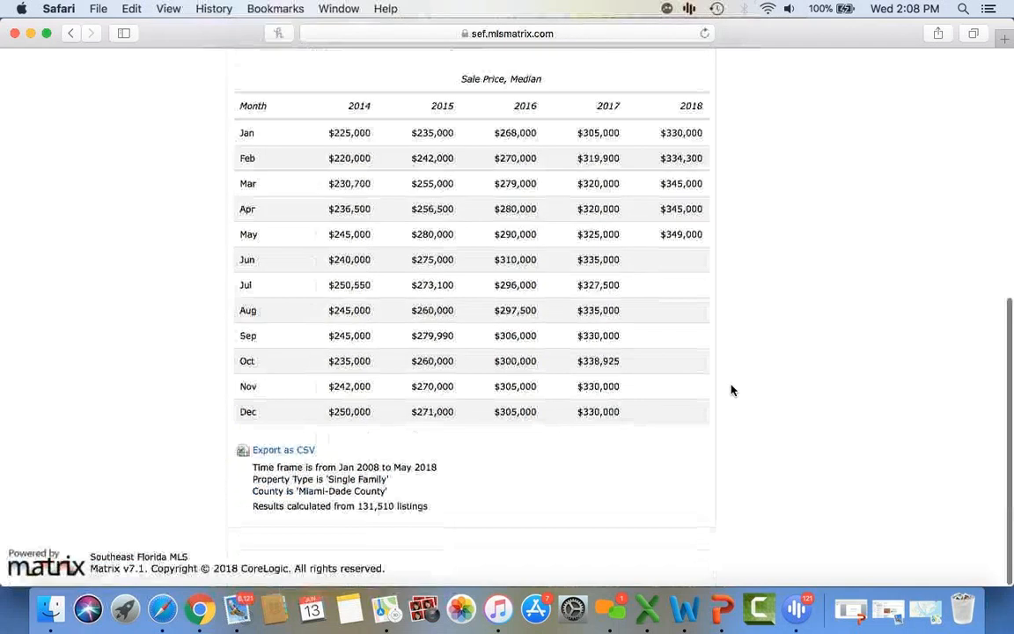
{"action": "scroll", "coordinate": [731, 390], "scroll_direction": "up", "scroll_amount": 10}
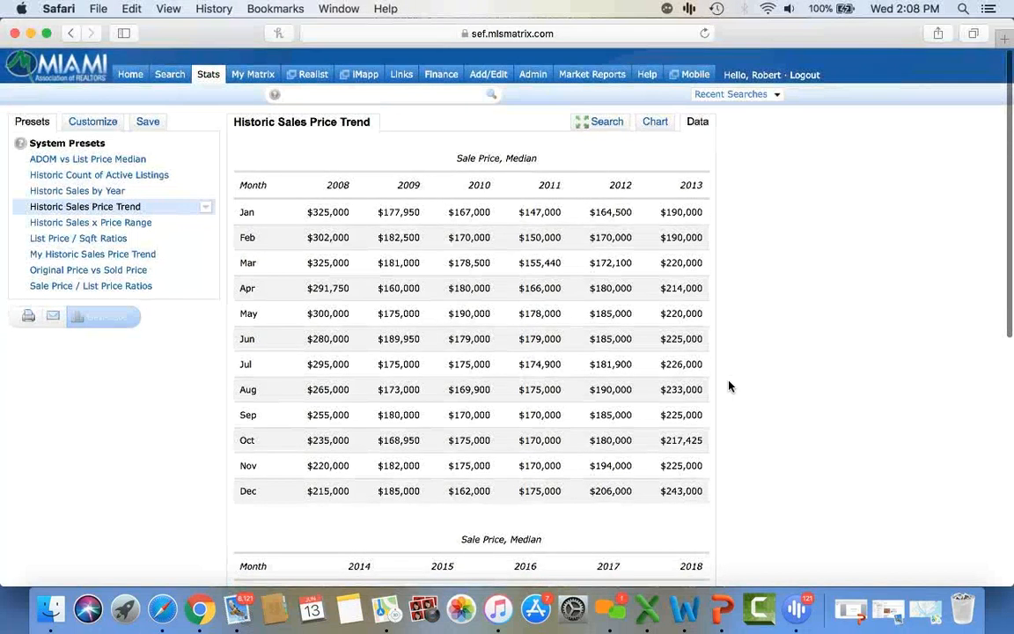
{"action": "left_click", "coordinate": [606, 128]}
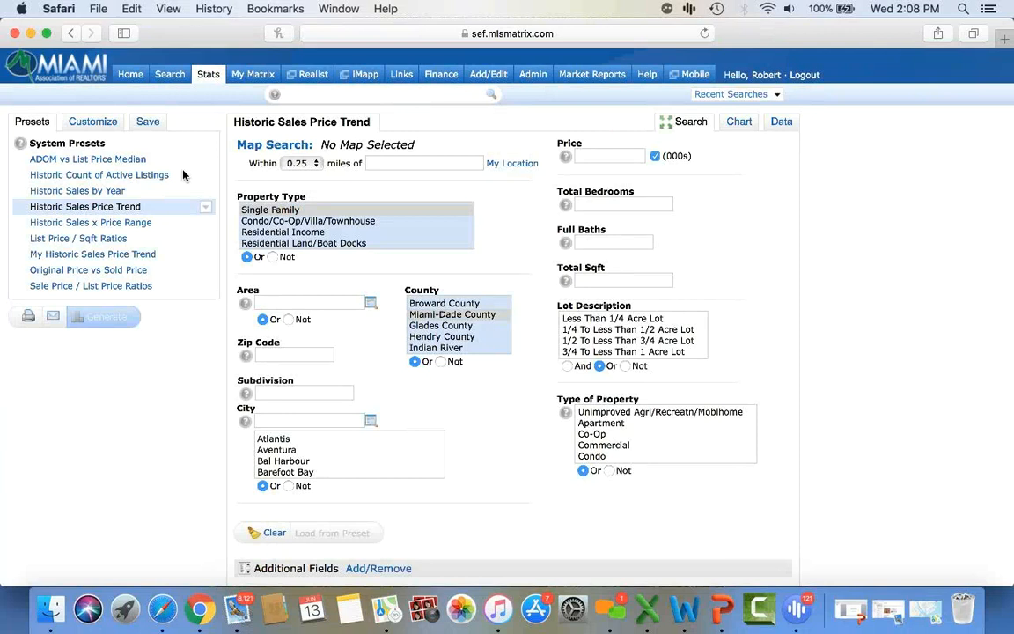
- Chart active Condo/Co-Op/Villa/Townhouse listing counts for zip codes 33131 and 33130
{"action": "left_click", "coordinate": [115, 176]}
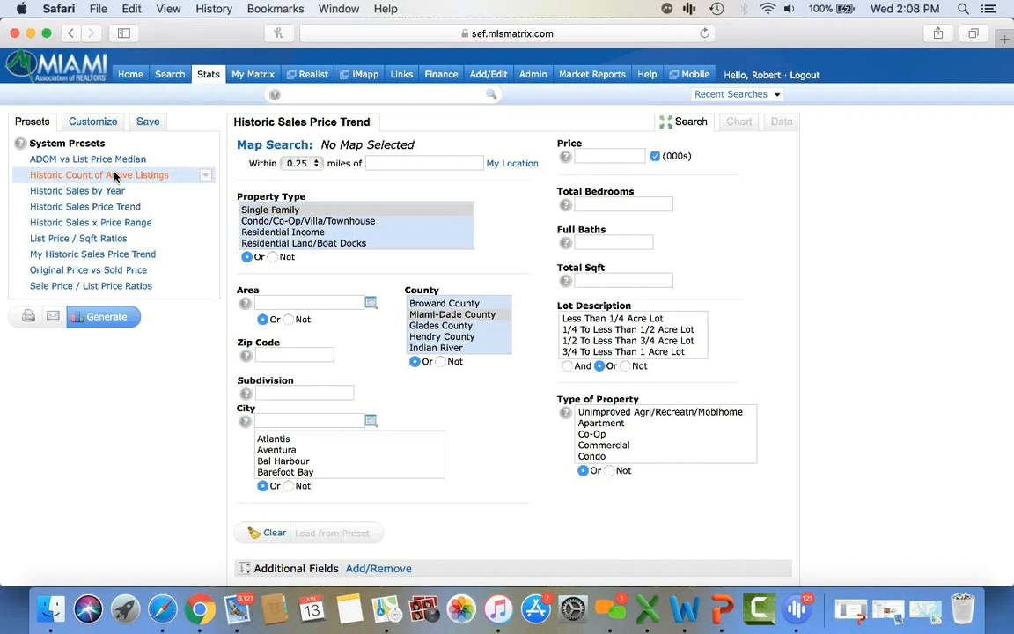
{"action": "left_click", "coordinate": [290, 221]}
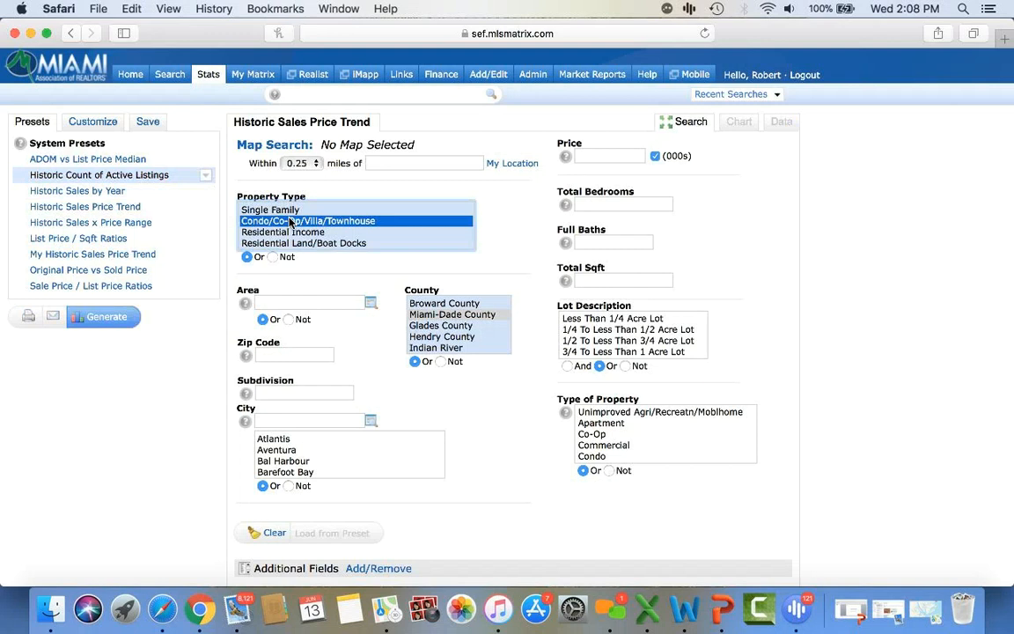
{"action": "left_click", "coordinate": [268, 354]}
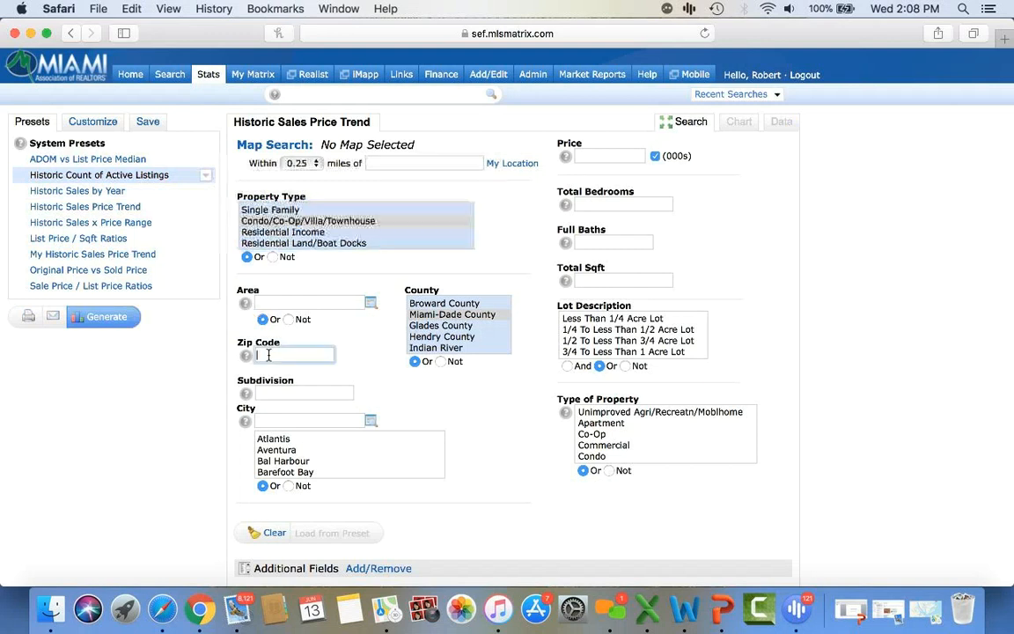
{"action": "type", "text": "33131,33130"}
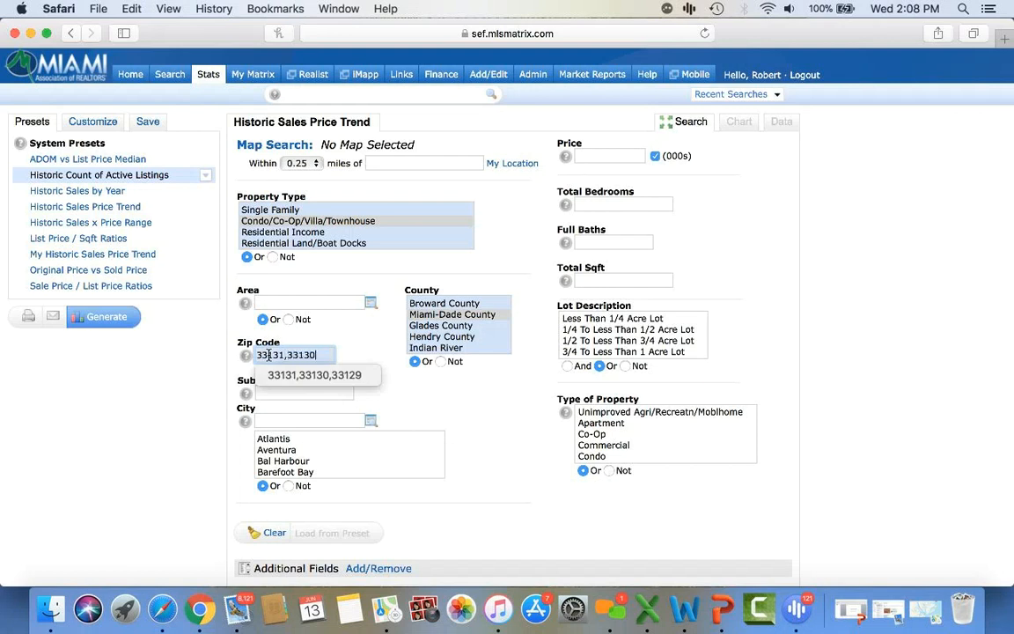
{"action": "left_click", "coordinate": [449, 407]}
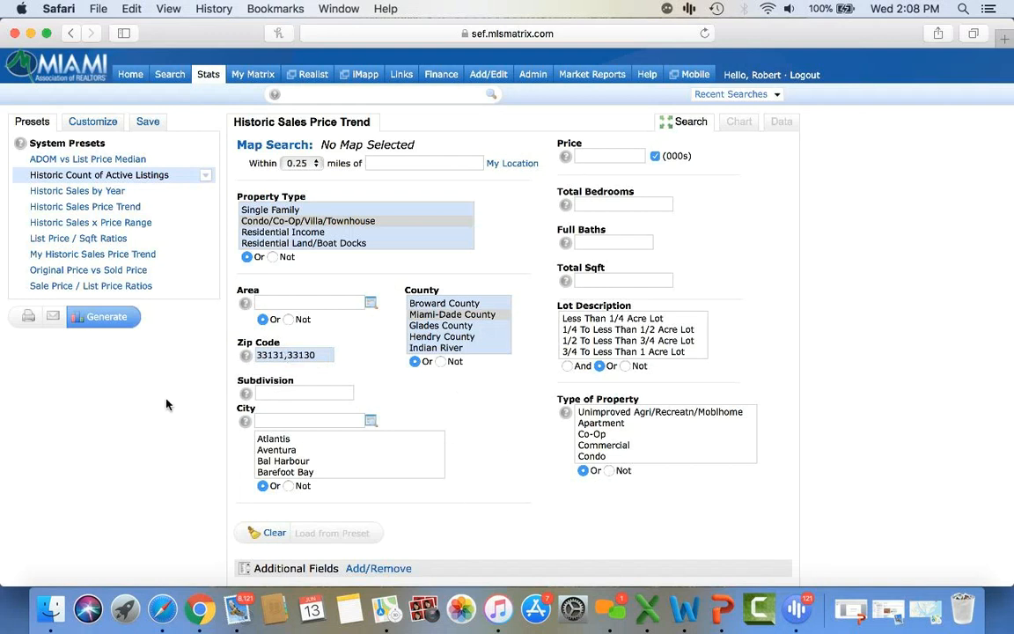
{"action": "left_click", "coordinate": [107, 318]}
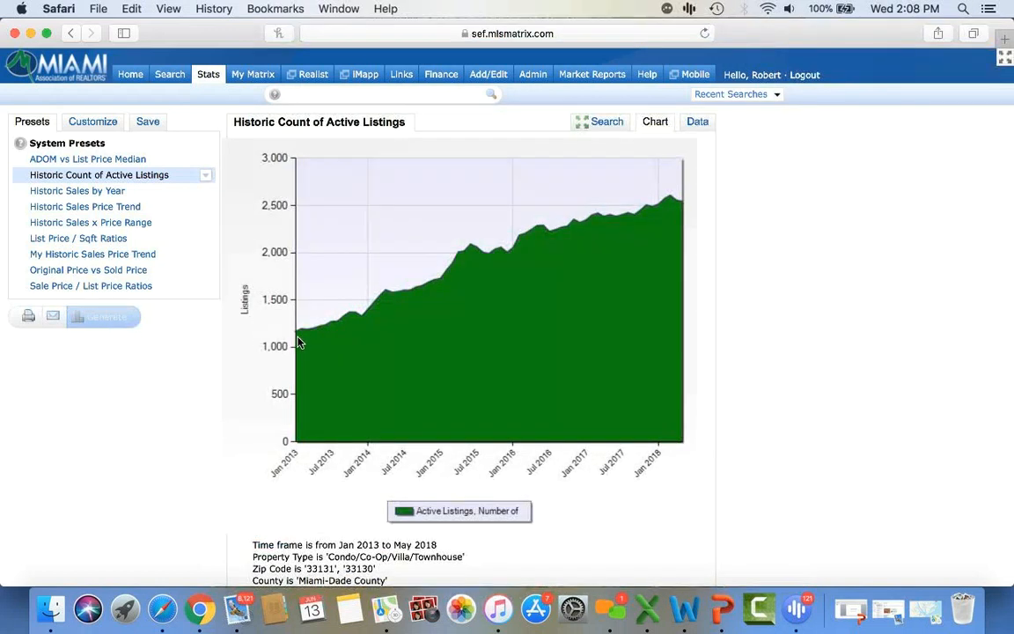
- Regenerate the condo chart with a Past 10 Years time frame, Jan 2008–May 2018
{"action": "mouse_move", "coordinate": [297, 337]}
{"action": "mouse_move", "coordinate": [679, 205]}
{"action": "left_click", "coordinate": [91, 125]}
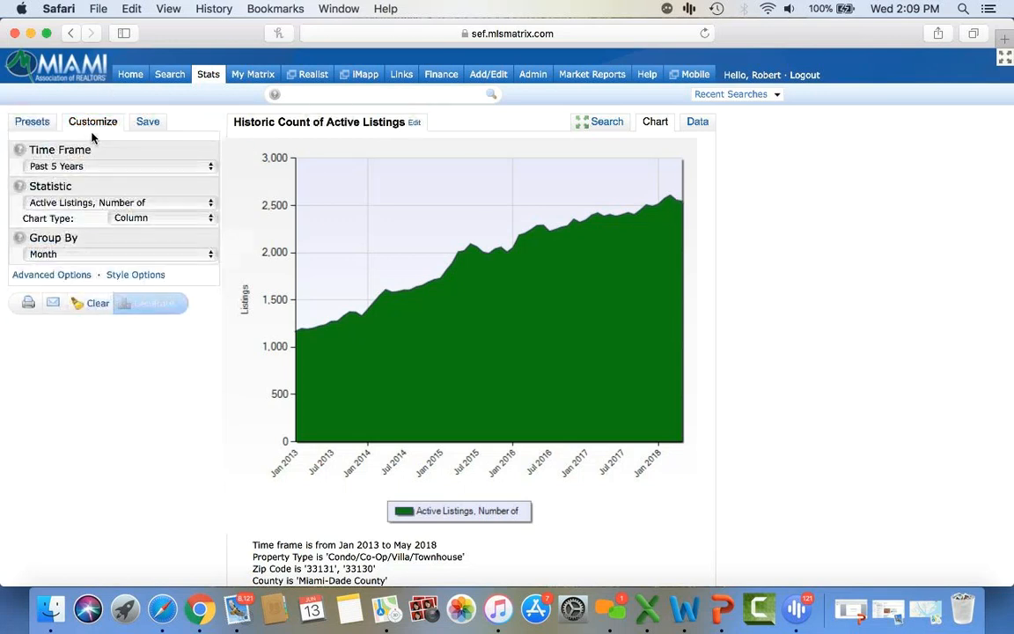
{"action": "left_click", "coordinate": [64, 167]}
{"action": "left_click", "coordinate": [67, 183]}
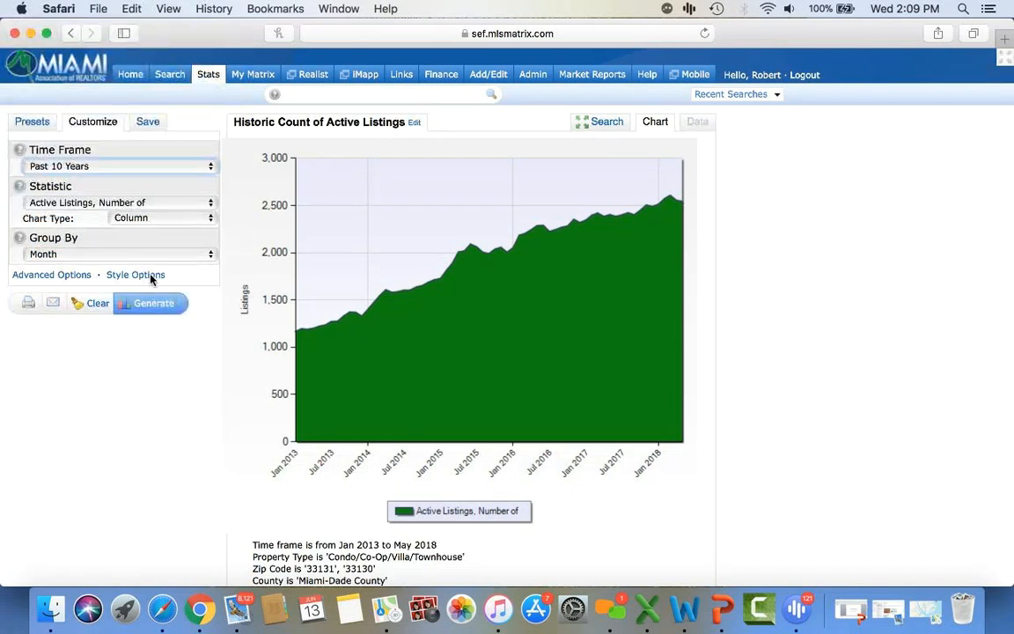
{"action": "left_click", "coordinate": [156, 310]}
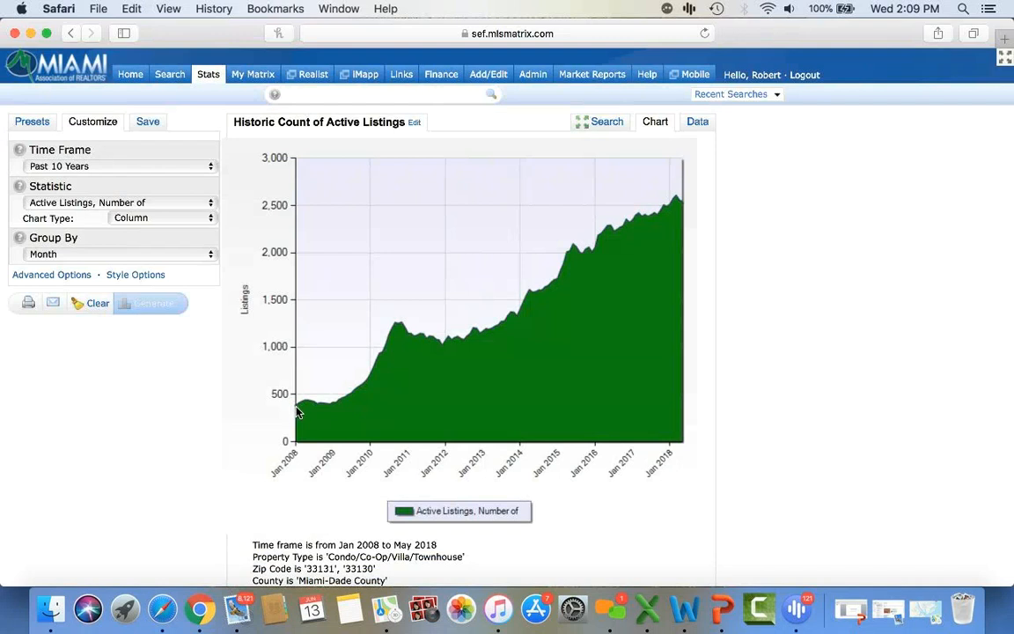
{"action": "mouse_move", "coordinate": [297, 412]}
- Delete zip codes 33131 and 33130 from the search criteria
{"action": "left_click", "coordinate": [602, 123]}
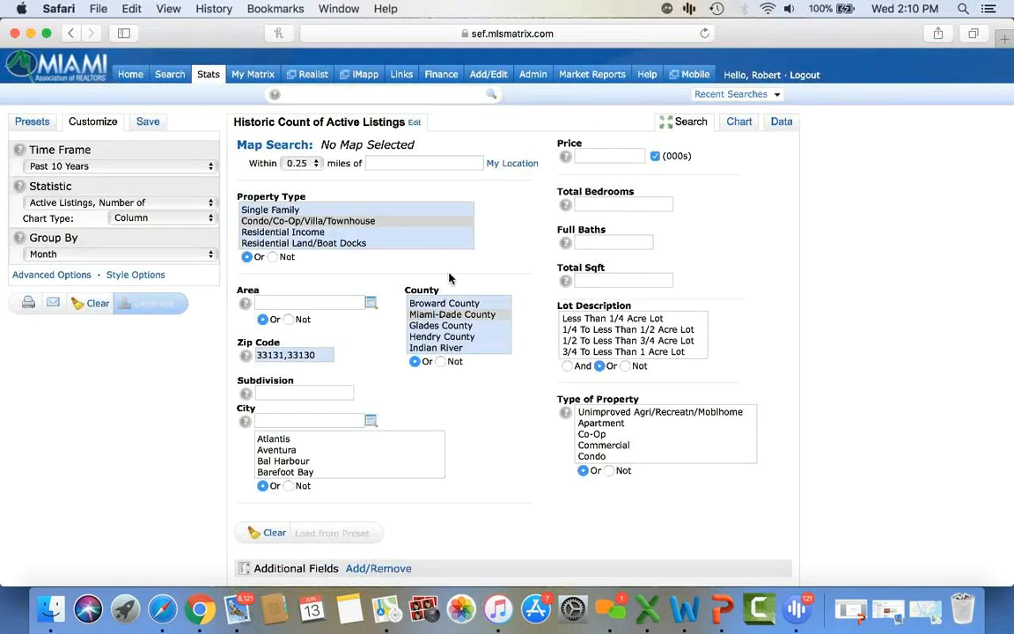
{"action": "triple_click", "coordinate": [322, 356]}
{"action": "key", "text": "BackSpace"}
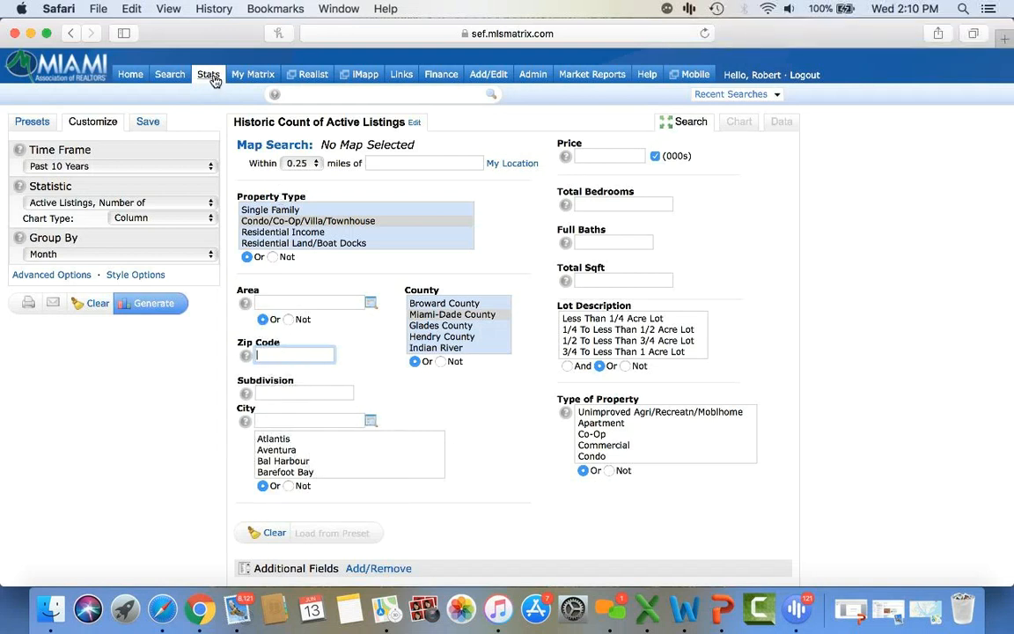
- Return to the presets list, then go to the Home dashboard
{"action": "left_click", "coordinate": [32, 122]}
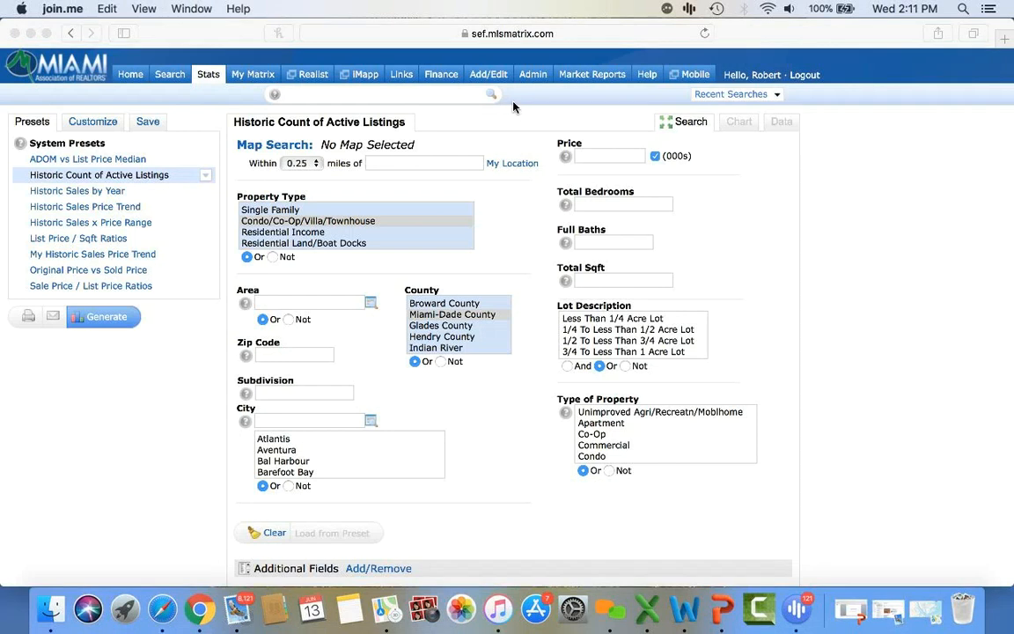
{"action": "left_click", "coordinate": [130, 81]}
{"action": "left_click", "coordinate": [131, 81]}
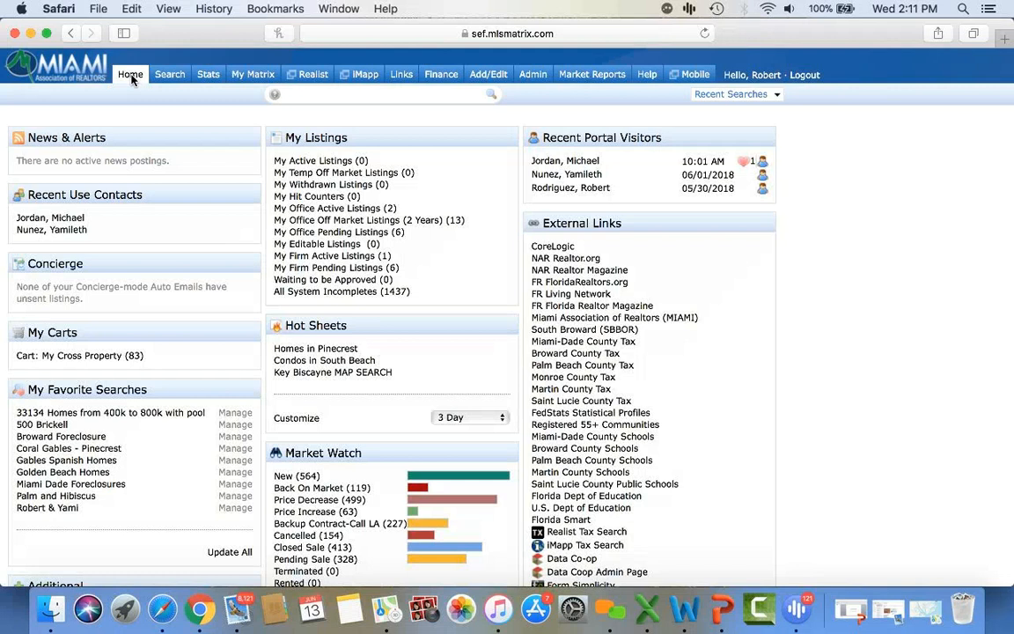
- Open the Agent Production Report from the On Demand market reports list
{"action": "left_click", "coordinate": [587, 82]}
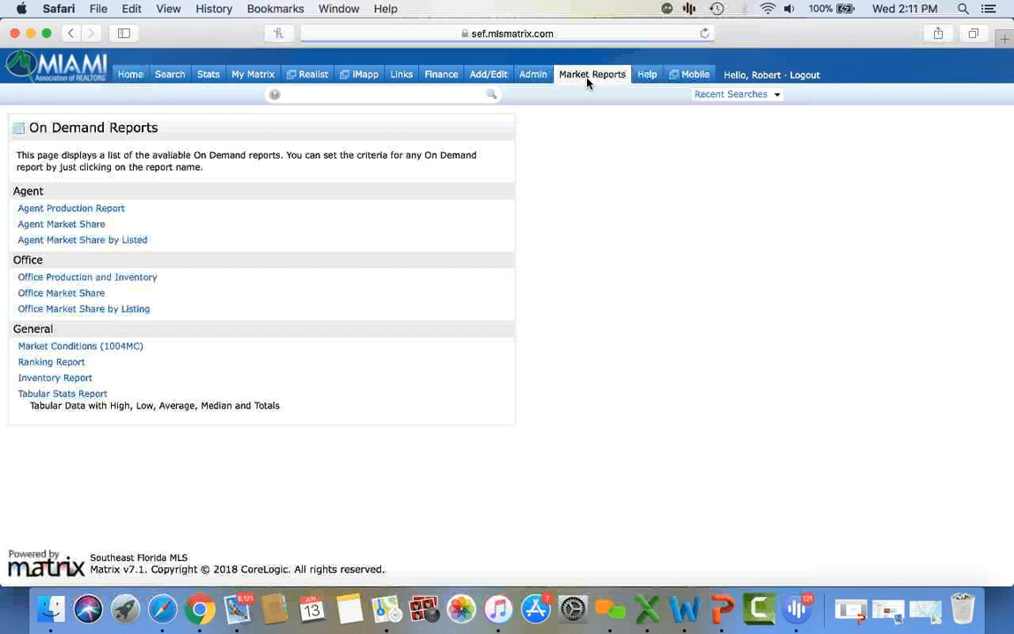
{"action": "left_click", "coordinate": [92, 210]}
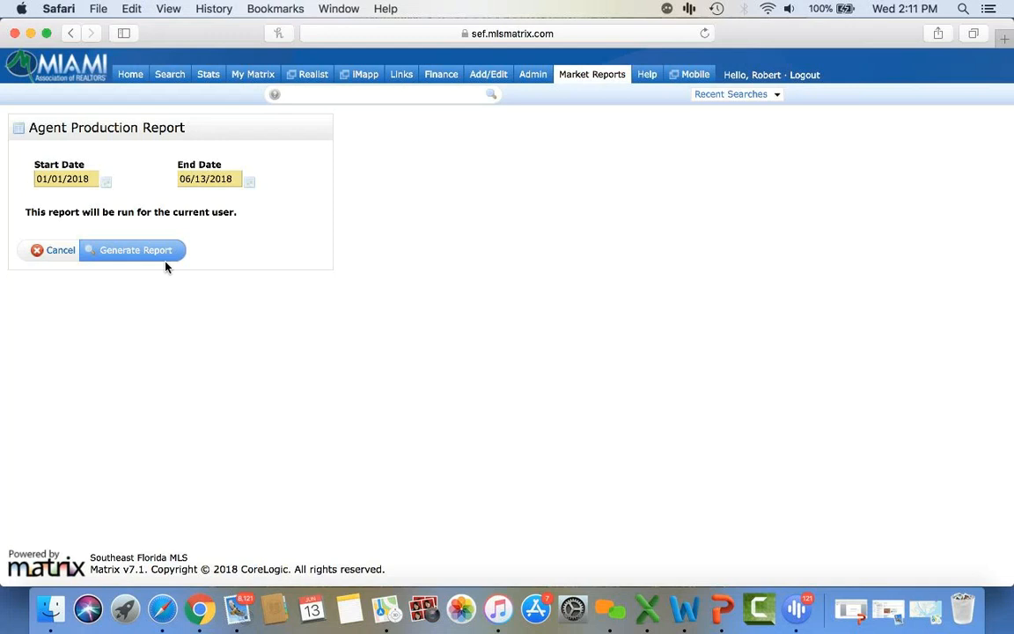
- Cancel the Agent Production Report to return to the On Demand Reports list
{"action": "left_click", "coordinate": [66, 251]}
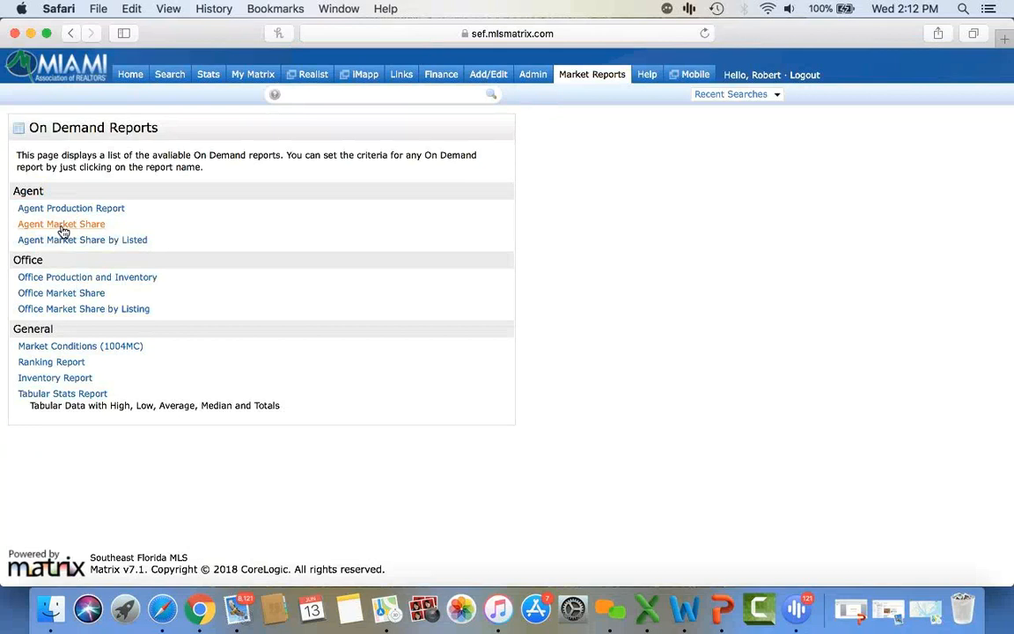
- Open the Agent Market Share report and set Rank By to Total Volume
{"action": "left_click", "coordinate": [63, 227]}
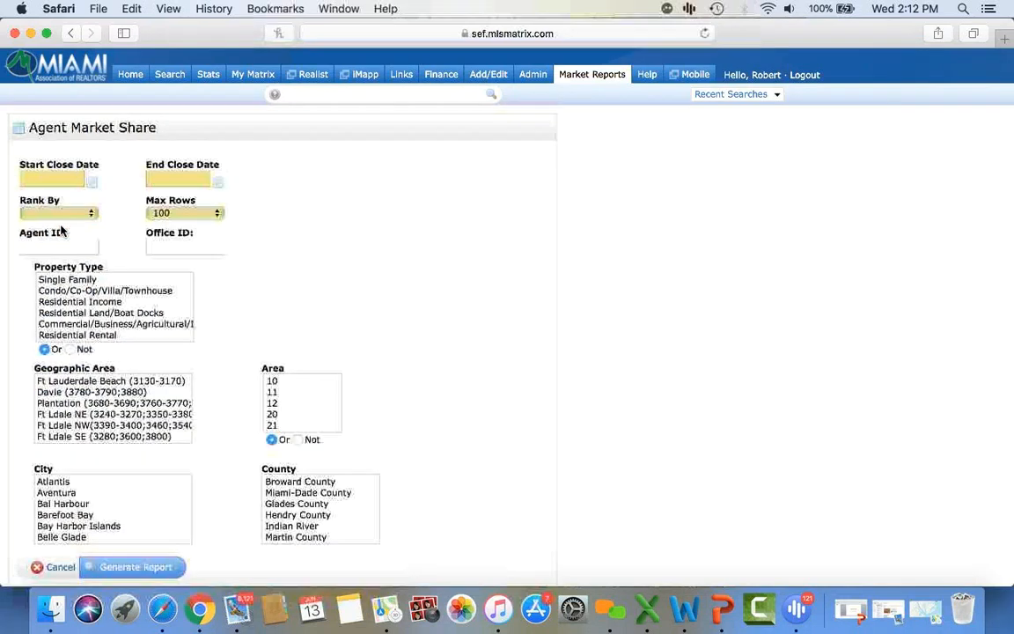
{"action": "left_click", "coordinate": [190, 246]}
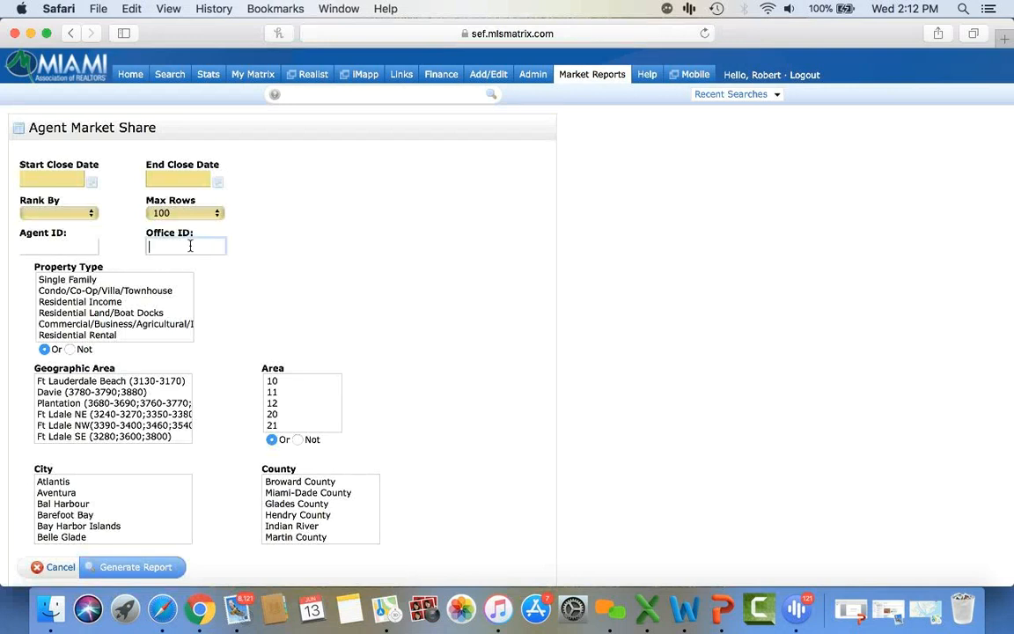
{"action": "left_click", "coordinate": [61, 217]}
{"action": "left_click", "coordinate": [60, 225]}
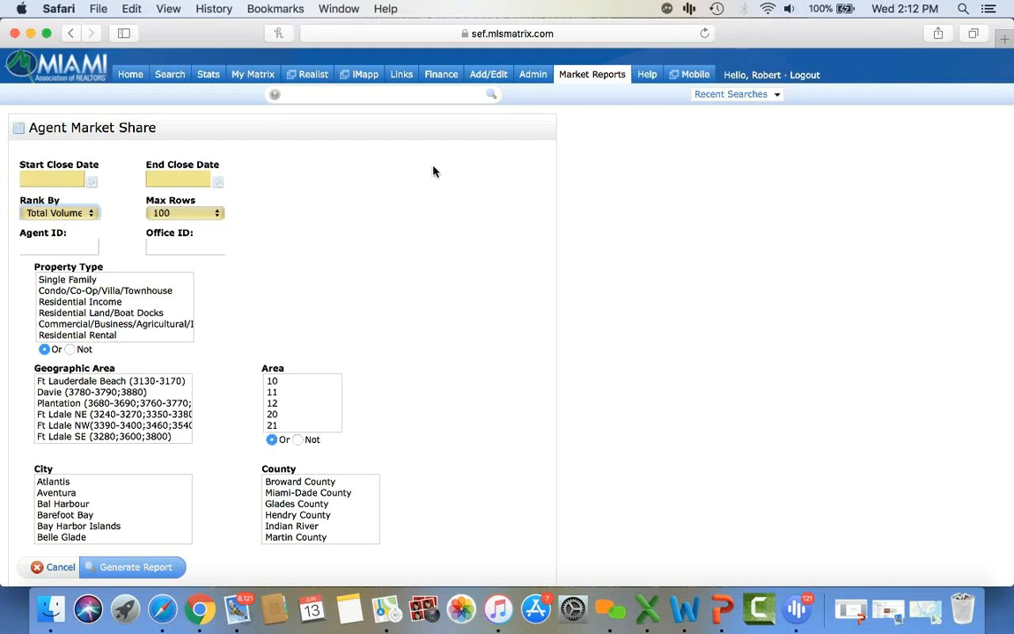
- Leave Agent Market Share for the On Demand Reports list, then go to the Home dashboard
{"action": "mouse_move", "coordinate": [584, 84]}
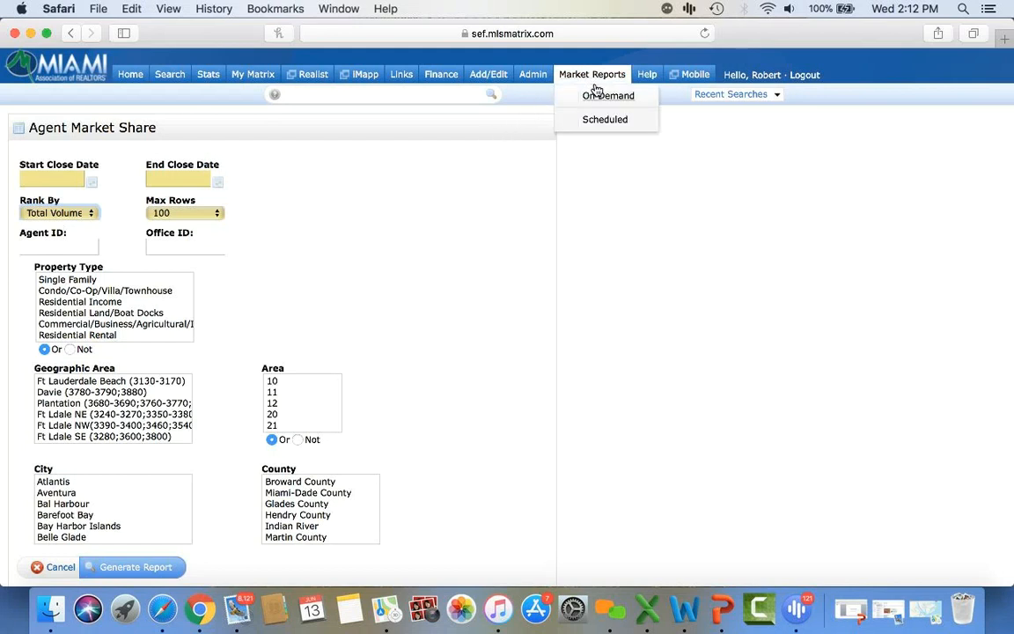
{"action": "left_click", "coordinate": [596, 86]}
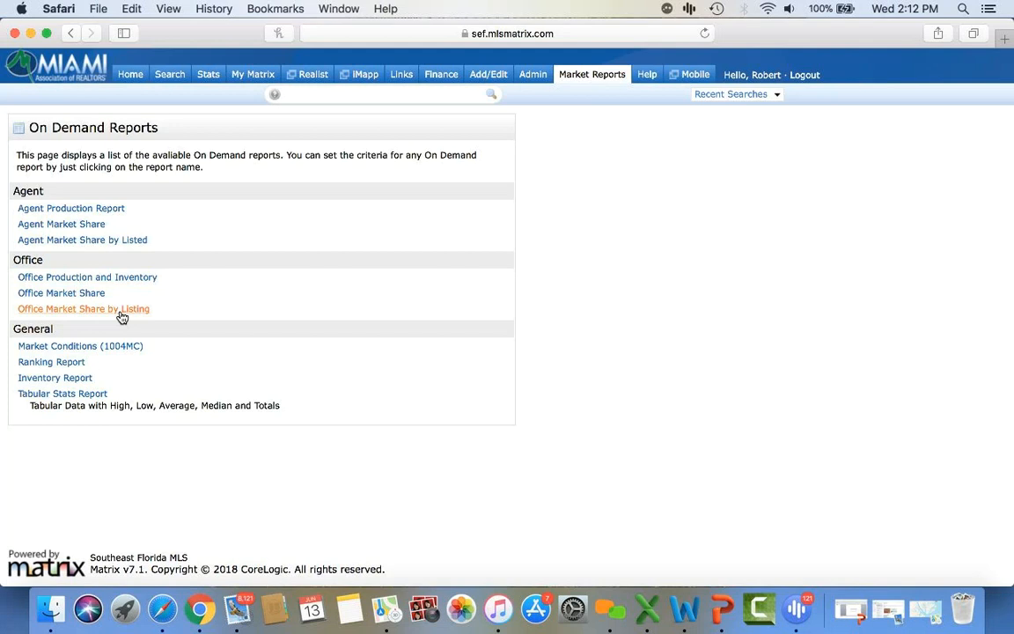
{"action": "left_click", "coordinate": [129, 75]}
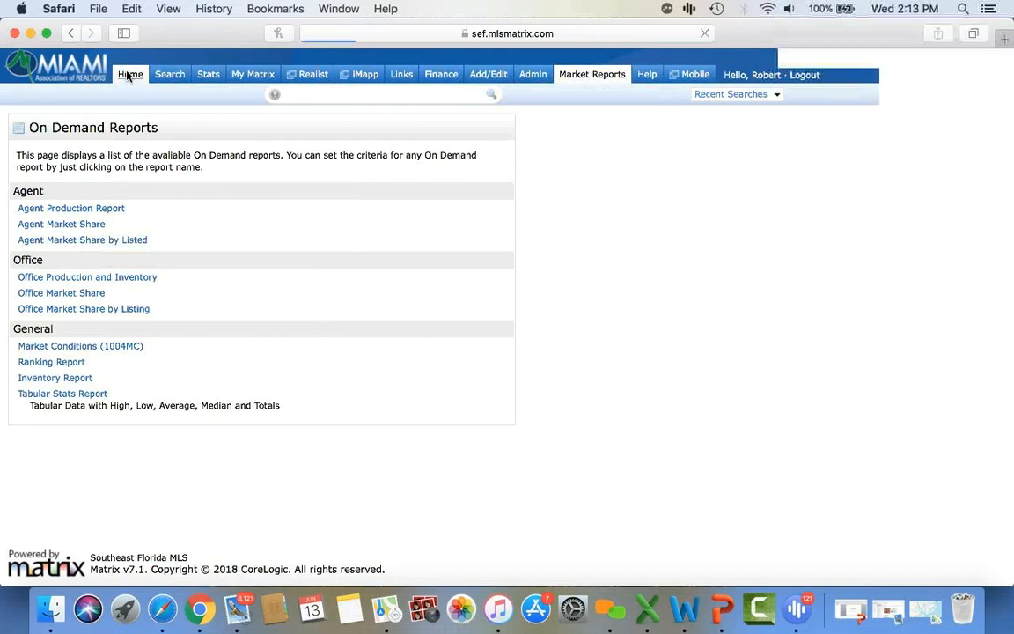
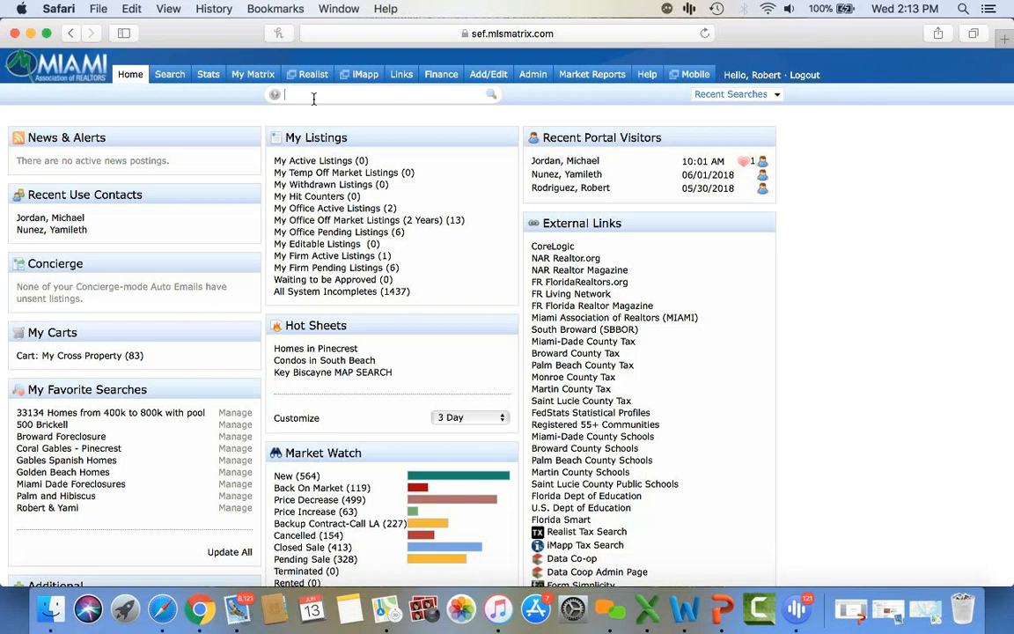
{"action": "left_click", "coordinate": [314, 98]}
{"action": "key", "text": "Return"}
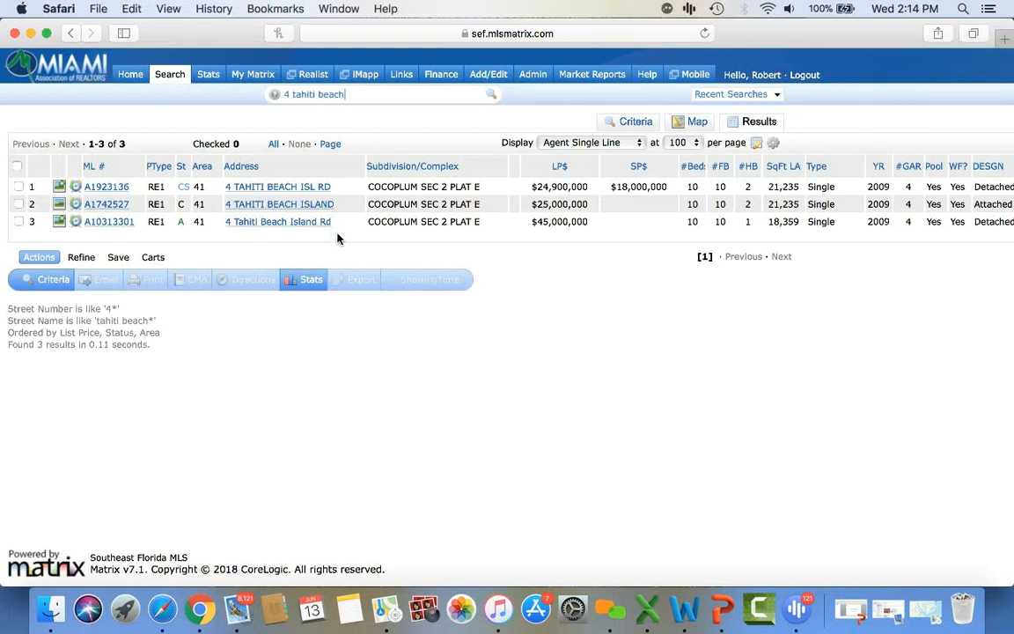
{"action": "key", "text": "Return"}
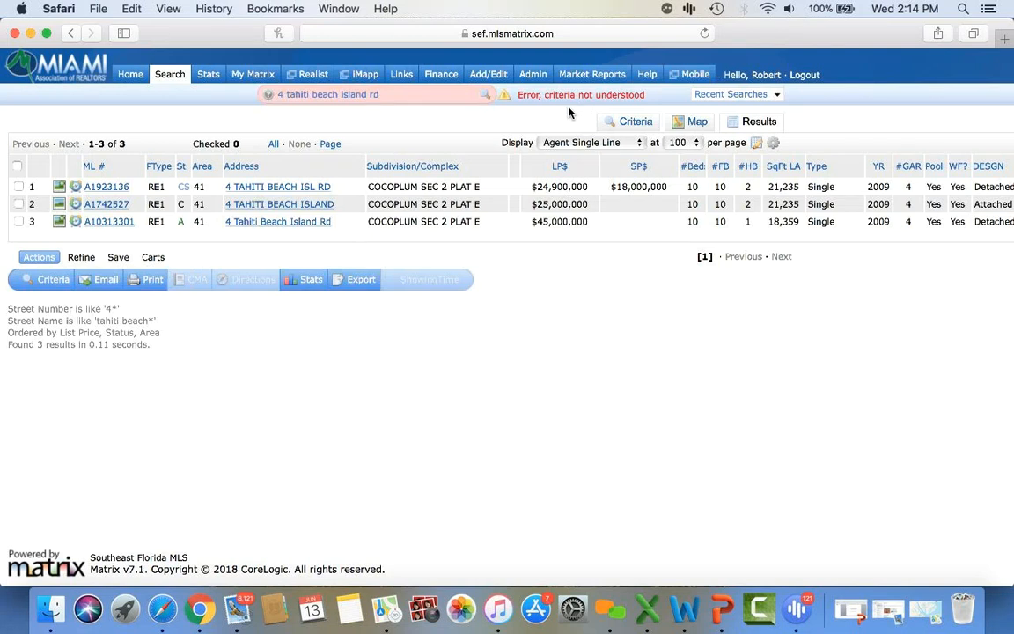
{"action": "left_click", "coordinate": [418, 94]}
{"action": "key", "text": "BackSpace"}
{"action": "key", "text": "BackSpace"}
{"action": "key", "text": "BackSpace"}
{"action": "key", "text": "BackSpace"}
{"action": "key", "text": "BackSpace"}
{"action": "key", "text": "BackSpace"}
{"action": "key", "text": "BackSpace"}
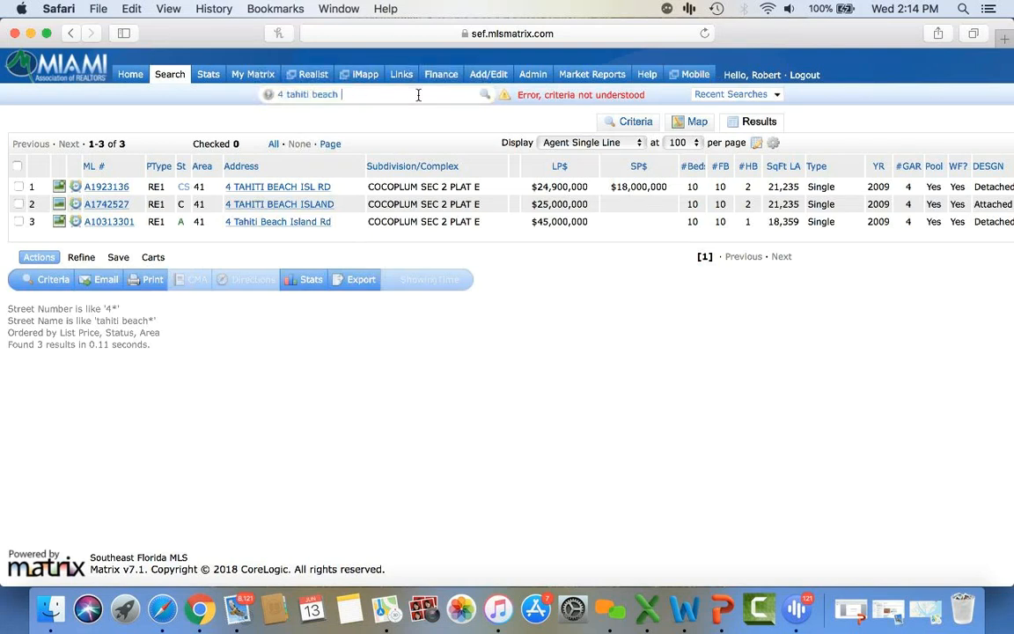
{"action": "key", "text": "Return"}
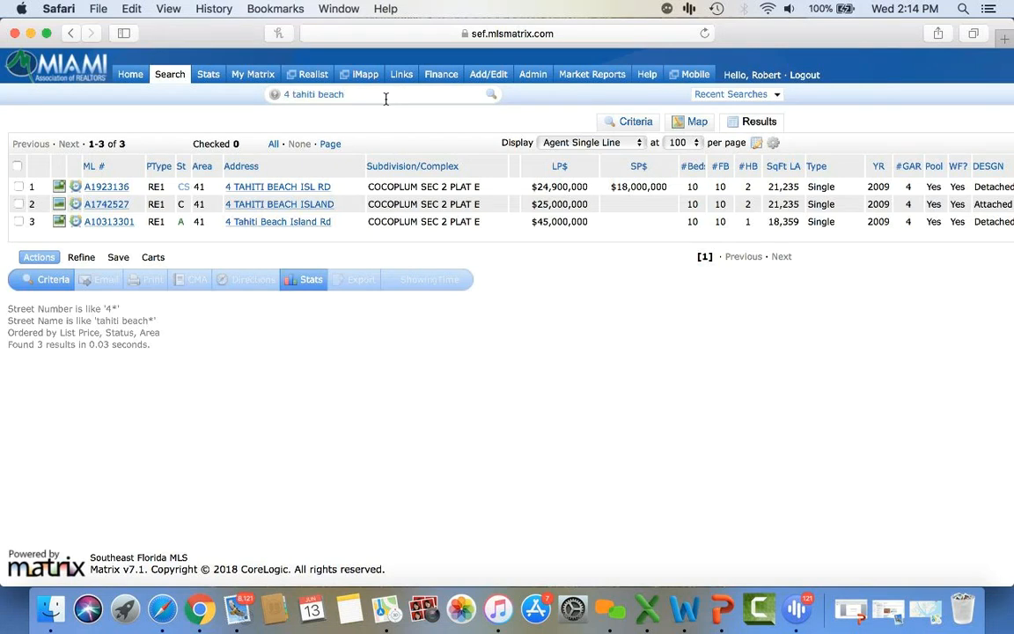
- Look up listing A10313301 by its ML number
{"action": "left_click_drag", "start_coordinate": [386, 99], "coordinate": [225, 98]}
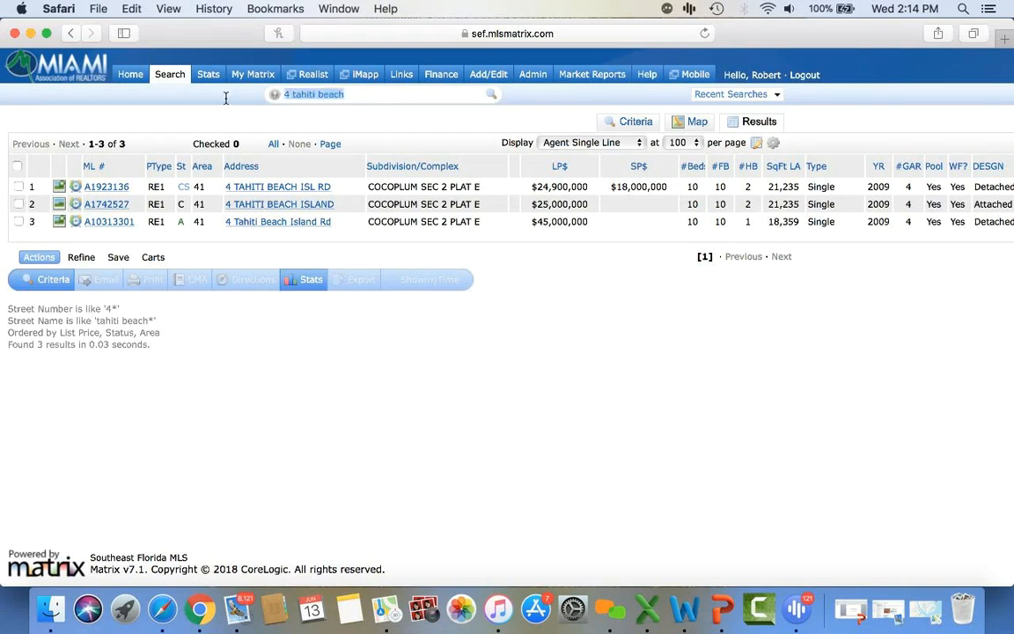
{"action": "type", "text": "A103"}
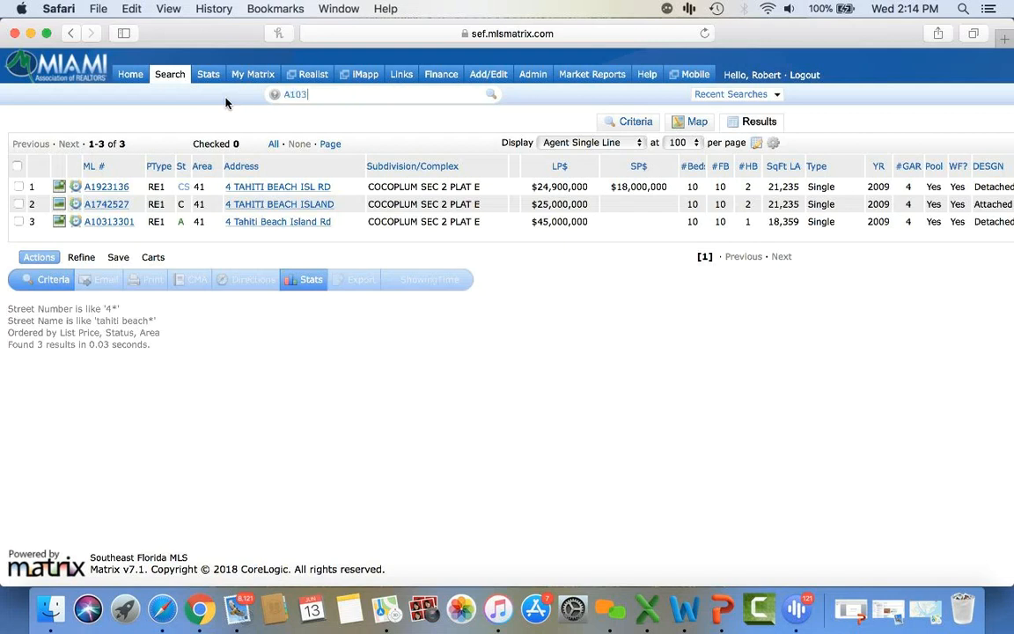
{"action": "type", "text": "13301"}
{"action": "key", "text": "Return"}
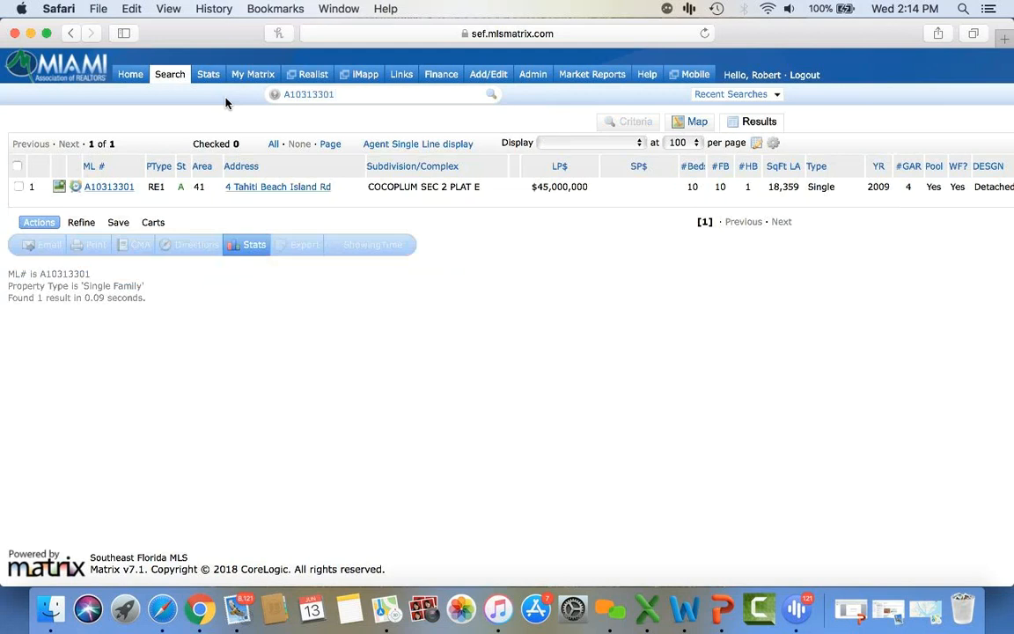
{"action": "double_click", "coordinate": [368, 94]}
{"action": "key", "text": "Return"}
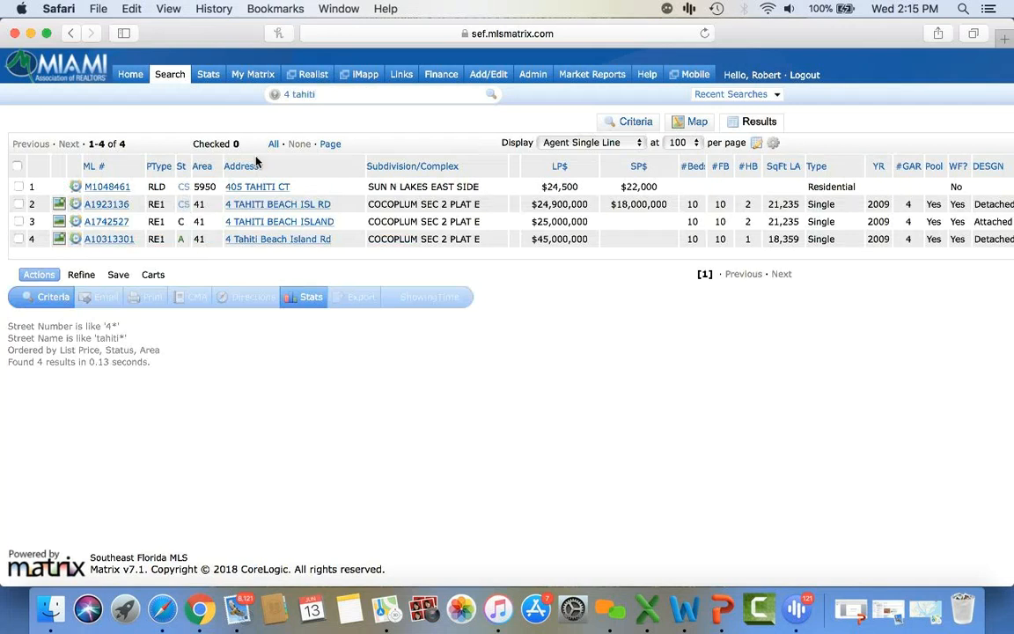
- Replace the quick search with '50 biscayne' and scroll through its 2286 results
{"action": "left_click", "coordinate": [332, 92]}
{"action": "key", "text": "BackSpace"}
{"action": "type", "text": "50 biscayne"}
{"action": "key", "text": "Return"}
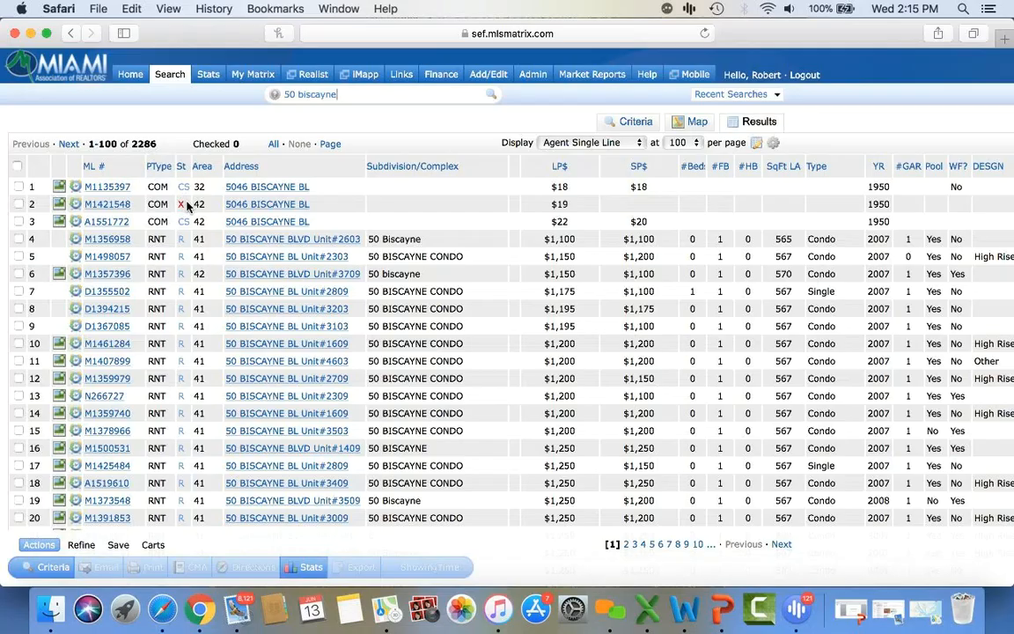
{"action": "scroll", "coordinate": [187, 294], "scroll_direction": "down", "scroll_amount": 10}
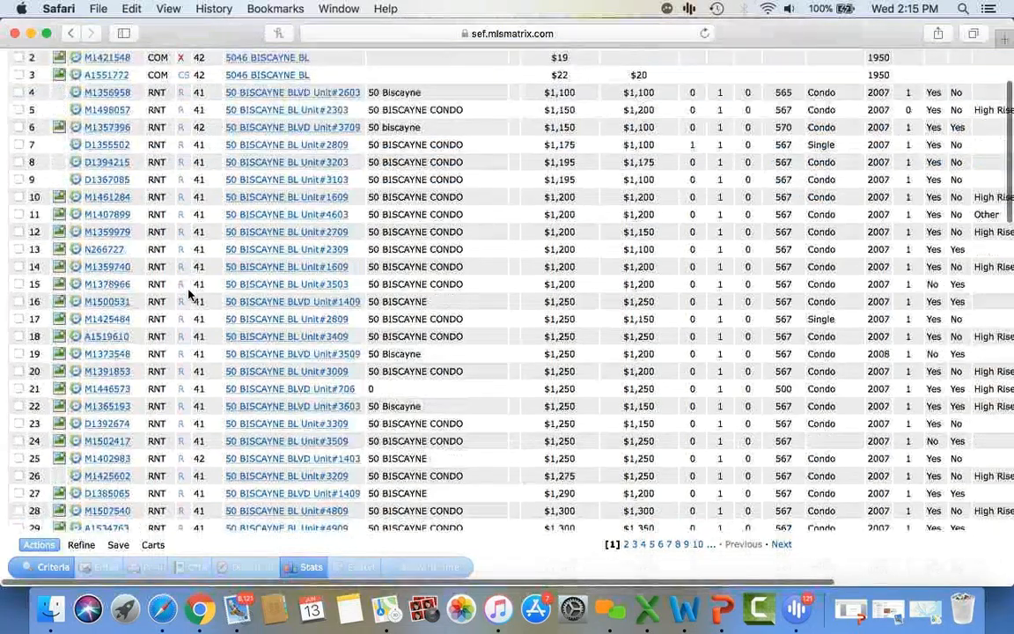
{"action": "scroll", "coordinate": [187, 294], "scroll_direction": "up", "scroll_amount": 12}
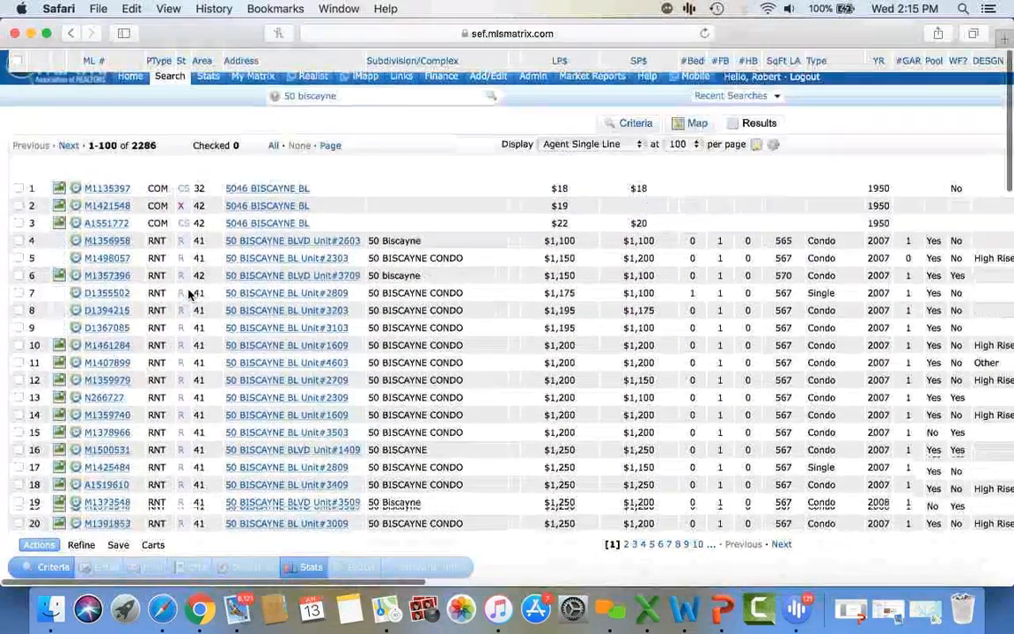
{"action": "left_click", "coordinate": [355, 101]}
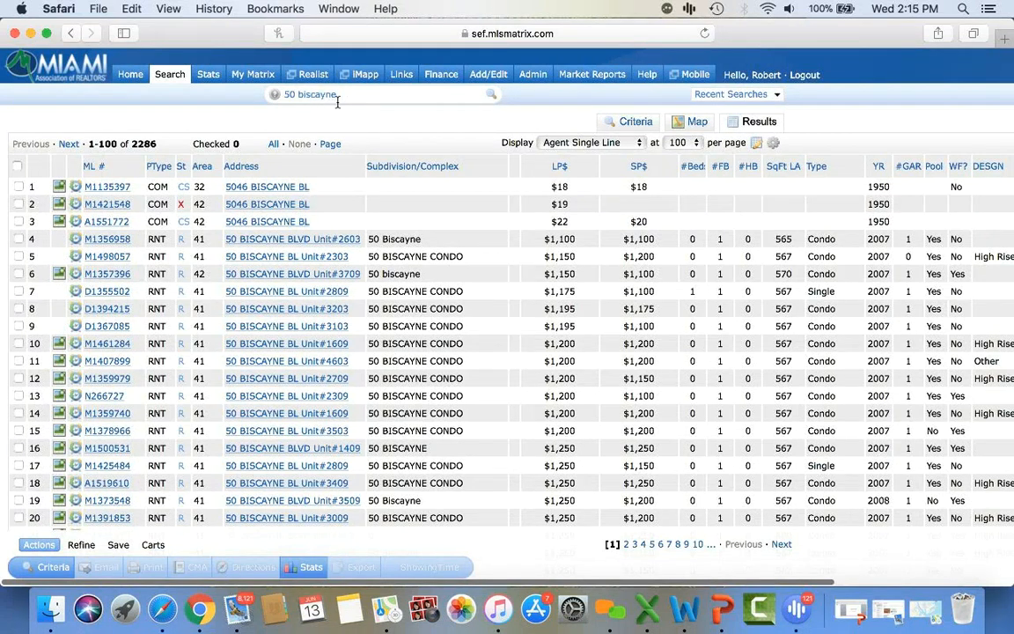
- Go Home, visit the RE1/RE2 Single Family/Condo form's Street # field, then return Home
{"action": "left_click", "coordinate": [129, 75]}
{"action": "mouse_move", "coordinate": [176, 79]}
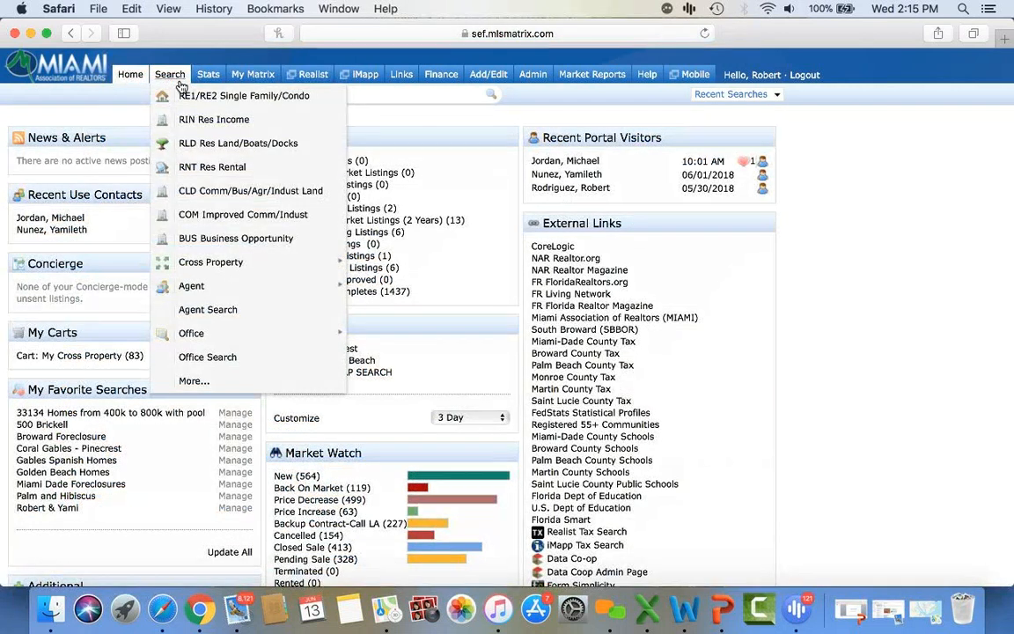
{"action": "left_click", "coordinate": [195, 99]}
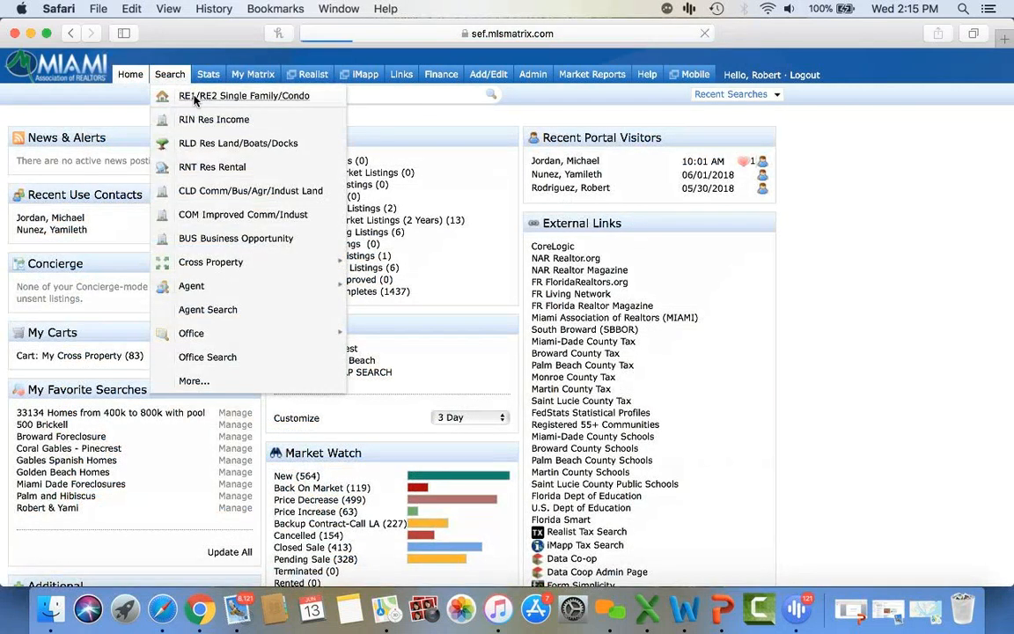
{"action": "left_click", "coordinate": [275, 229]}
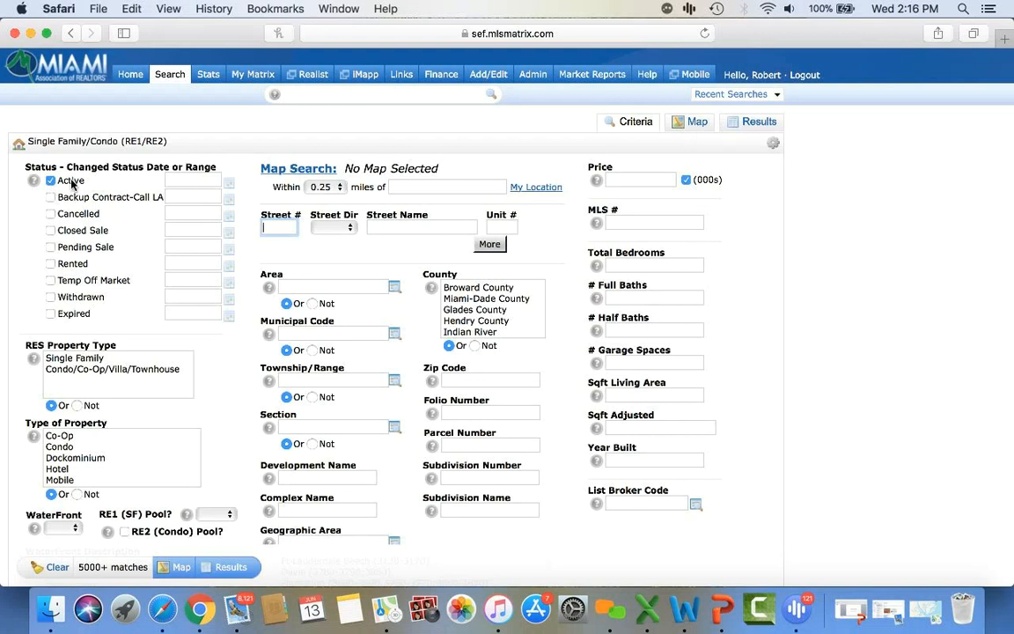
{"action": "left_click", "coordinate": [134, 77]}
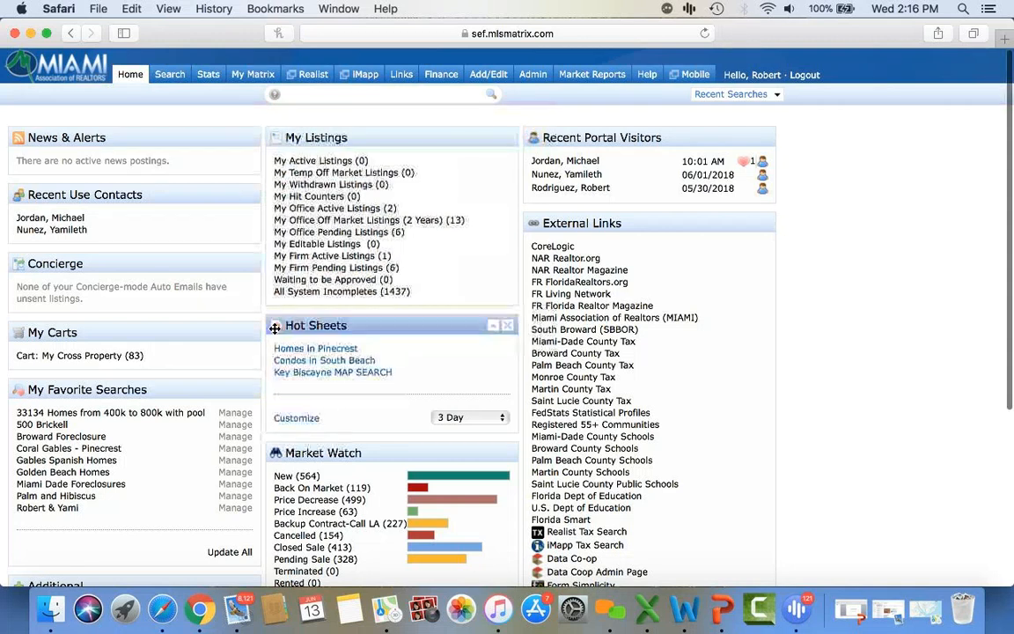
{"action": "scroll", "coordinate": [275, 328], "scroll_direction": "down", "scroll_amount": 2}
{"action": "scroll", "coordinate": [275, 328], "scroll_direction": "down", "scroll_amount": 1}
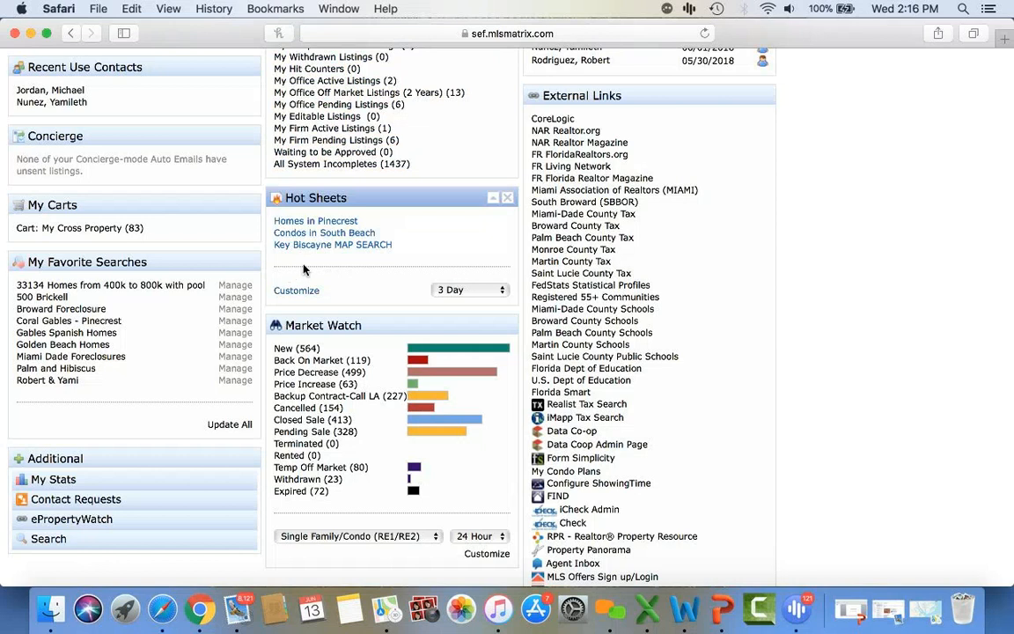
{"action": "left_click", "coordinate": [471, 289]}
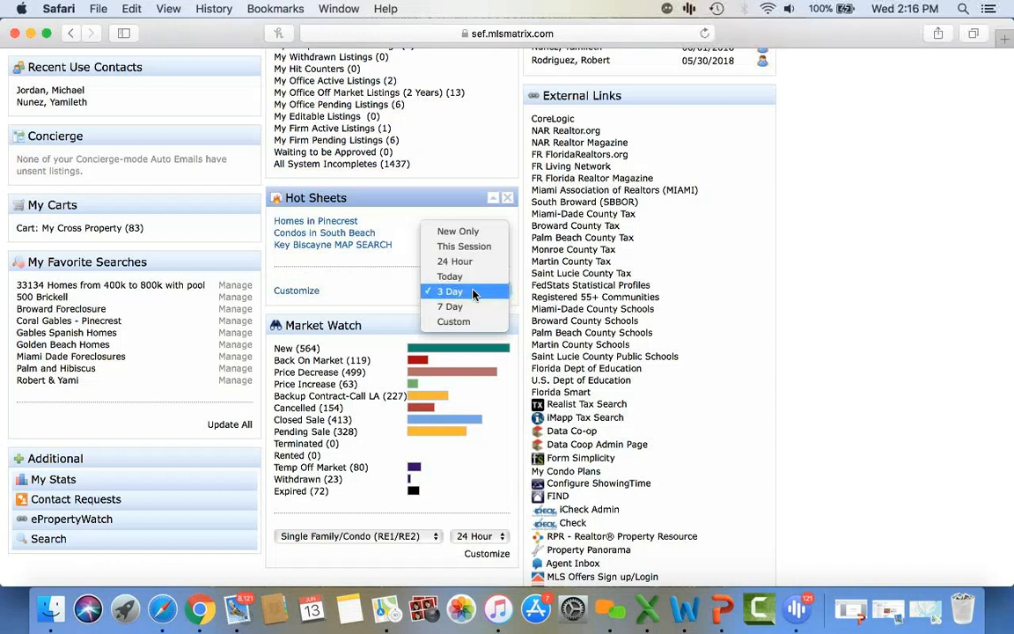
{"action": "left_click", "coordinate": [359, 309]}
{"action": "scroll", "coordinate": [321, 275], "scroll_direction": "down", "scroll_amount": 3}
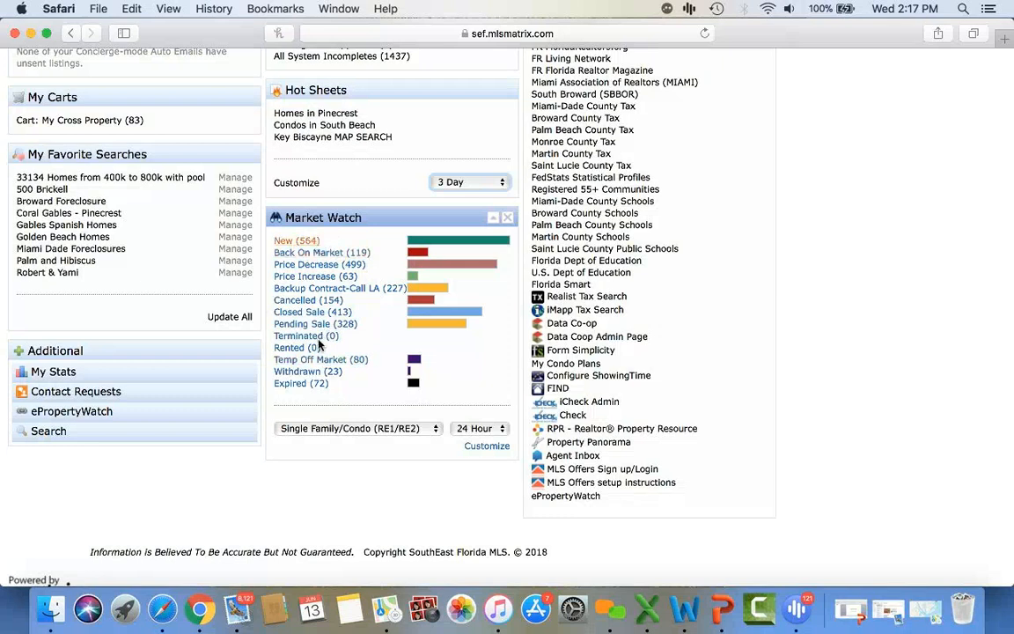
- Customize Market Watch for Miami-Dade County and Single Family properties, then save it
{"action": "left_click", "coordinate": [473, 448]}
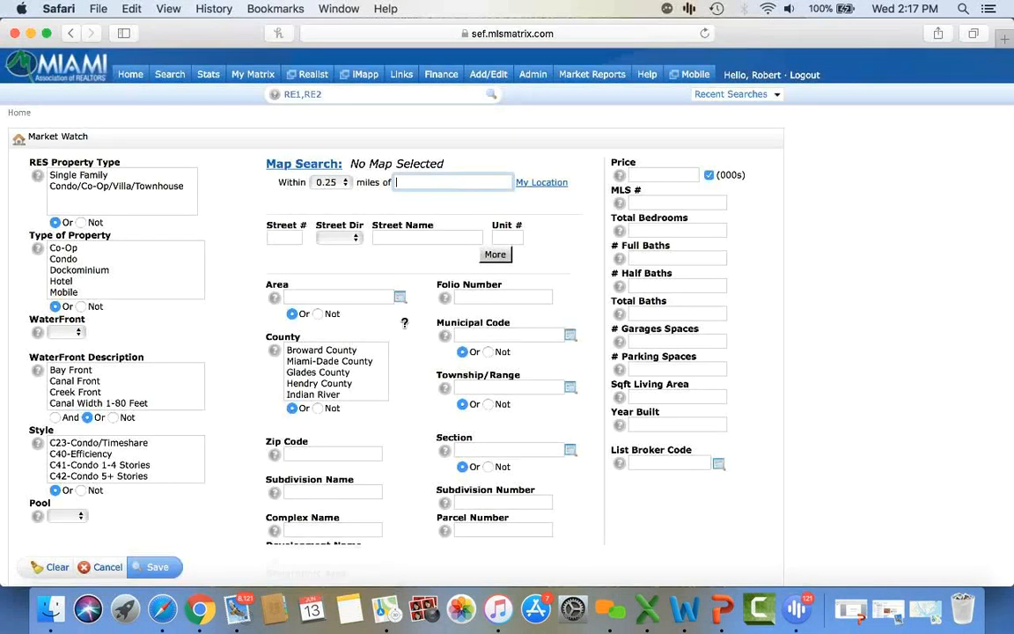
{"action": "left_click", "coordinate": [346, 362]}
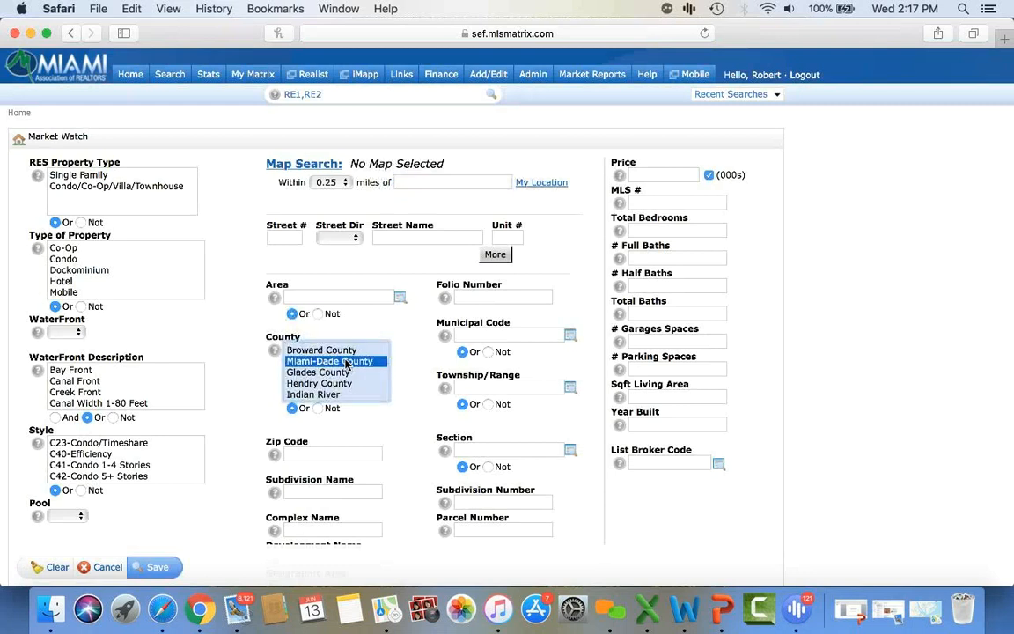
{"action": "scroll", "coordinate": [346, 362], "scroll_direction": "down", "scroll_amount": 10}
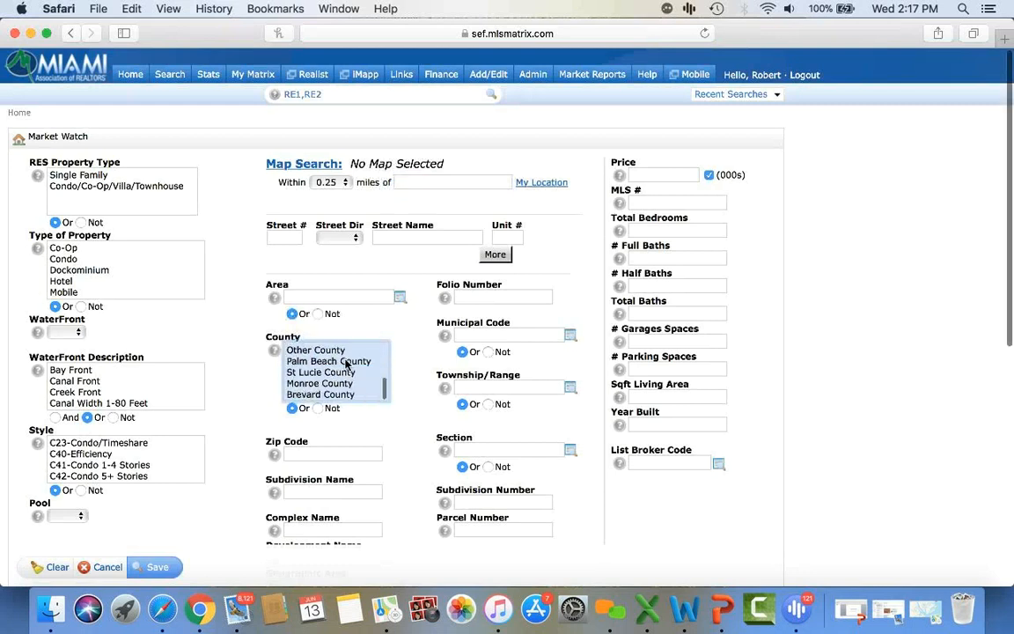
{"action": "scroll", "coordinate": [260, 393], "scroll_direction": "down", "scroll_amount": 4}
{"action": "scroll", "coordinate": [260, 393], "scroll_direction": "down", "scroll_amount": 2}
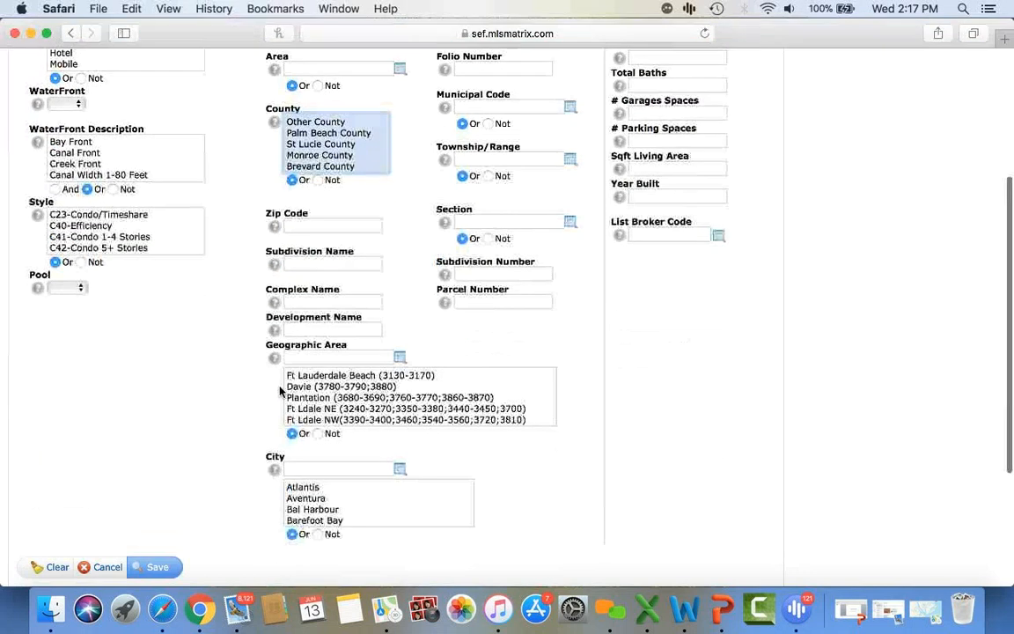
{"action": "scroll", "coordinate": [245, 441], "scroll_direction": "down", "scroll_amount": 4}
{"action": "scroll", "coordinate": [245, 443], "scroll_direction": "up", "scroll_amount": 10}
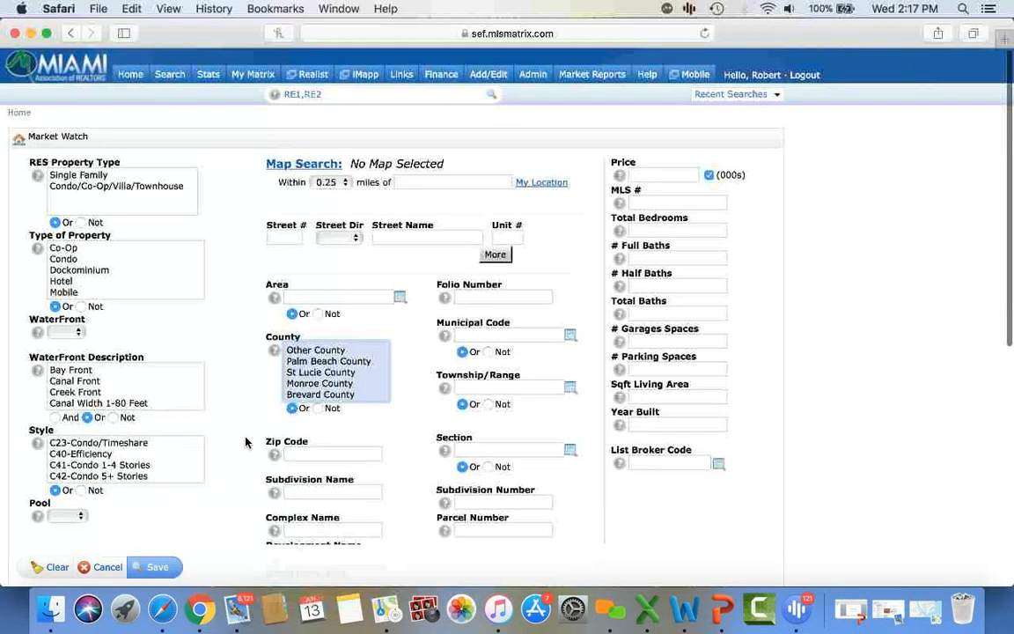
{"action": "left_click", "coordinate": [104, 176]}
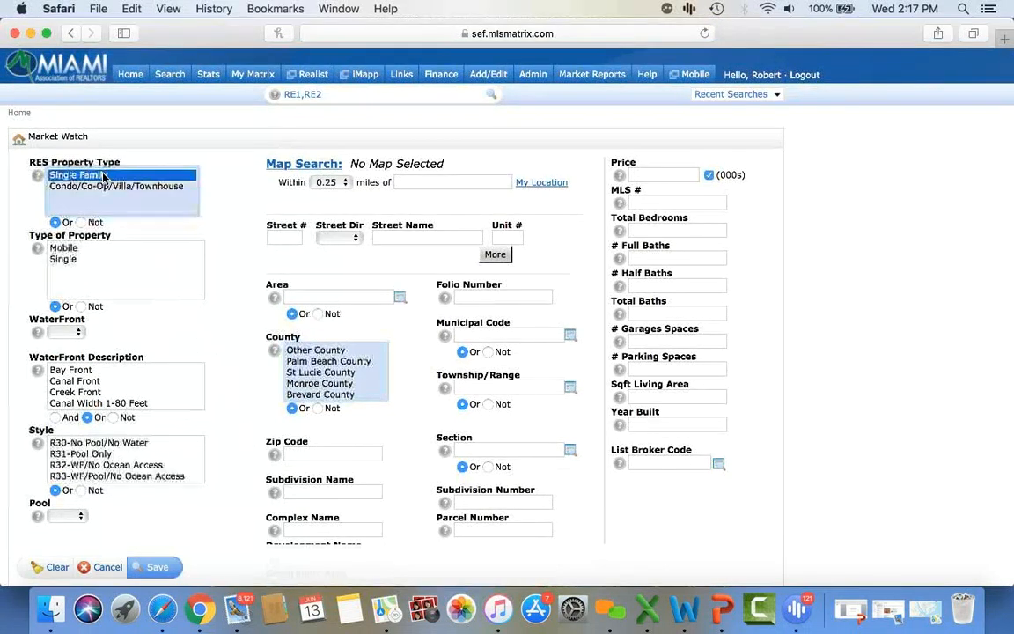
{"action": "left_click", "coordinate": [158, 569]}
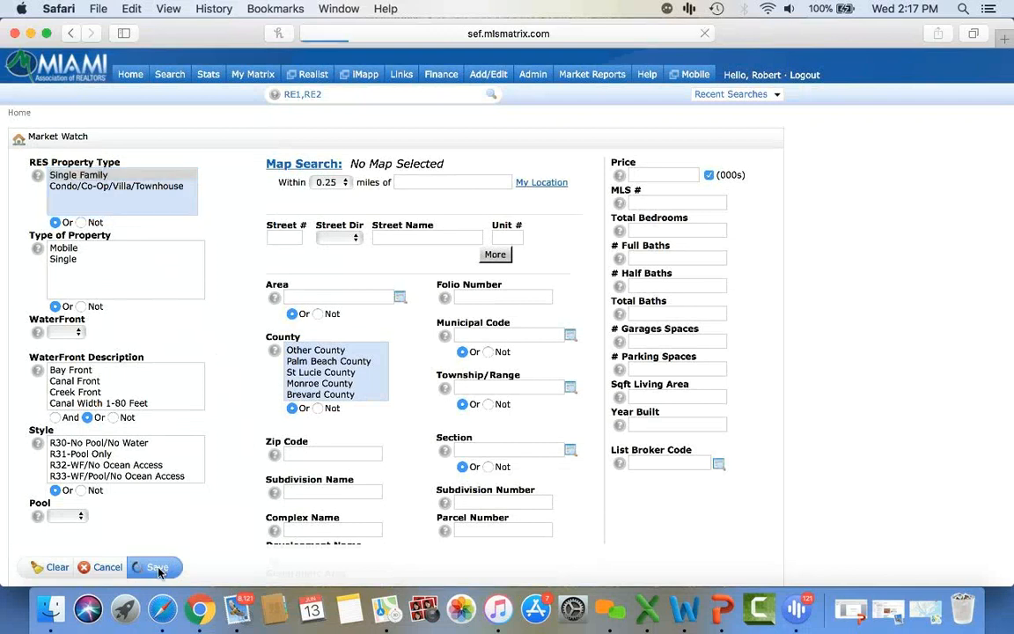
{"action": "scroll", "coordinate": [158, 572], "scroll_direction": "down", "scroll_amount": 3}
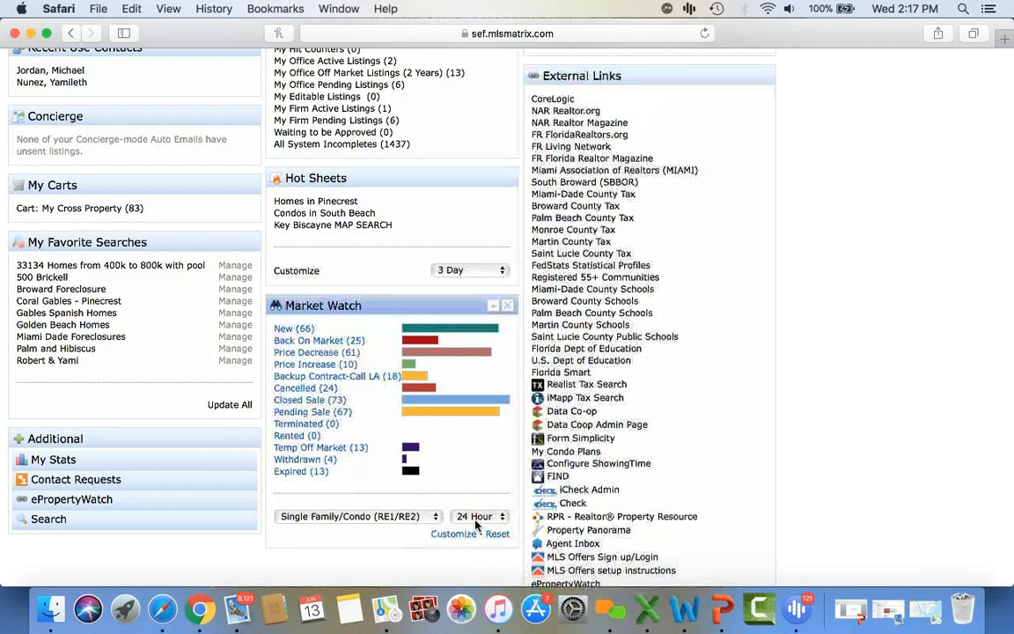
- View the 66 new Market Watch listings, then return Home where New reads 563
{"action": "left_click", "coordinate": [293, 329]}
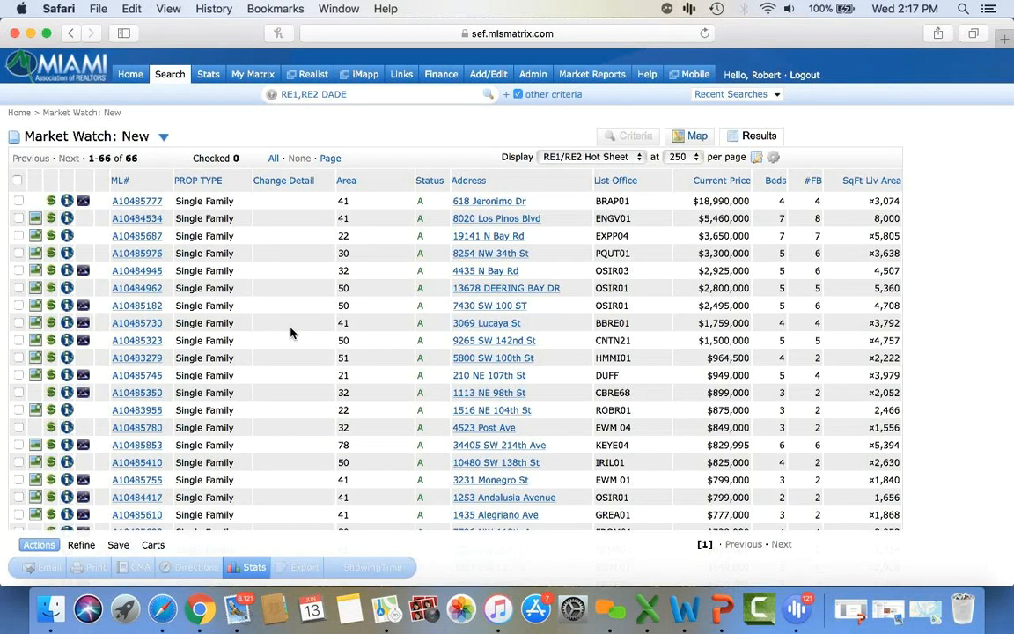
{"action": "left_click", "coordinate": [131, 78]}
{"action": "scroll", "coordinate": [329, 512], "scroll_direction": "down", "scroll_amount": 4}
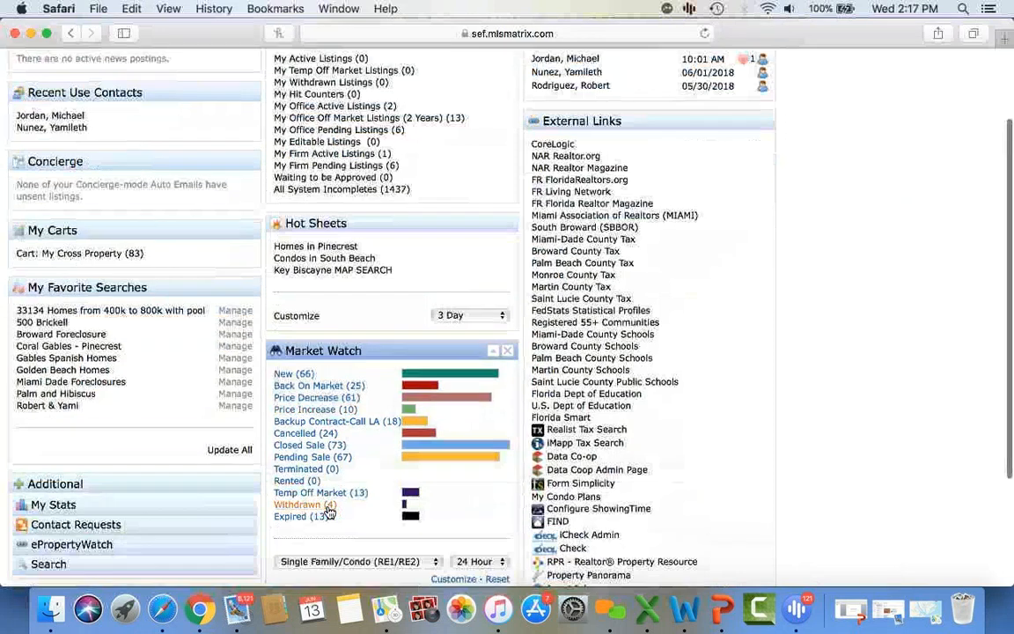
{"action": "scroll", "coordinate": [328, 503], "scroll_direction": "up", "scroll_amount": 3}
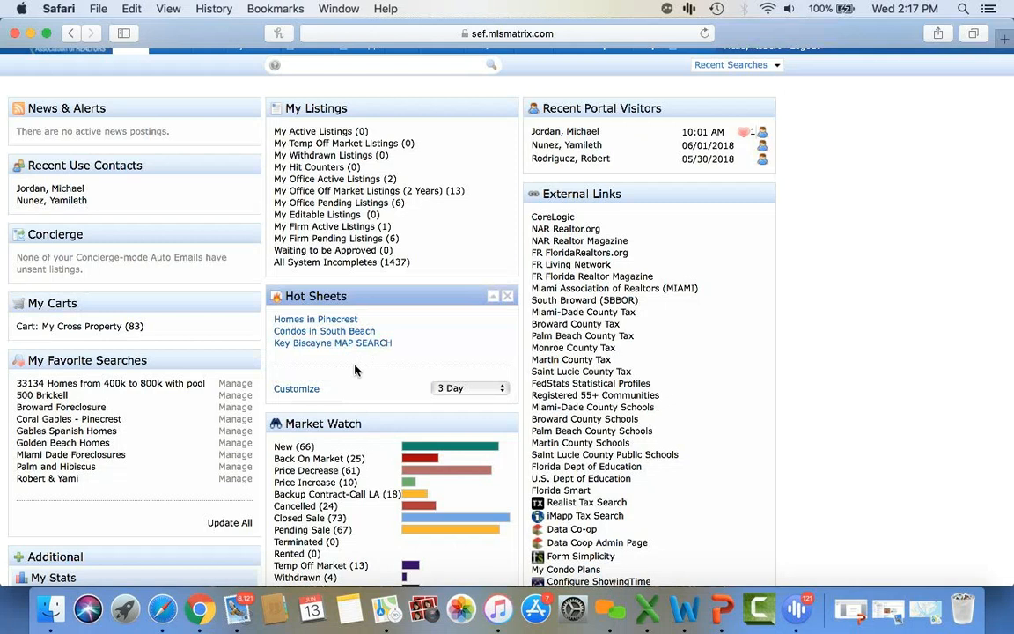
{"action": "scroll", "coordinate": [355, 370], "scroll_direction": "down", "scroll_amount": 5}
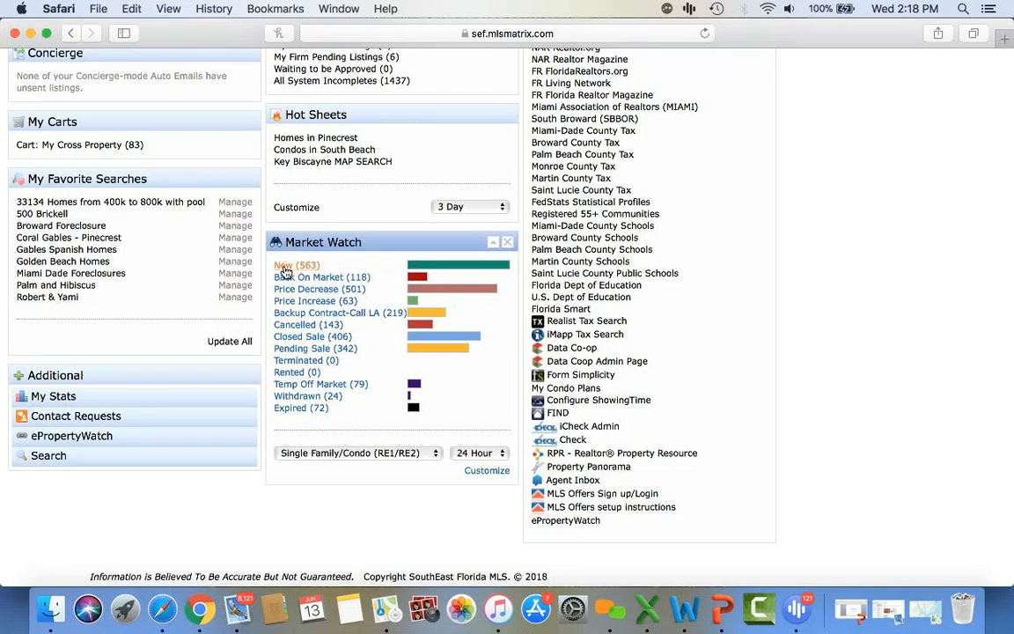
{"action": "scroll", "coordinate": [284, 272], "scroll_direction": "up", "scroll_amount": 5}
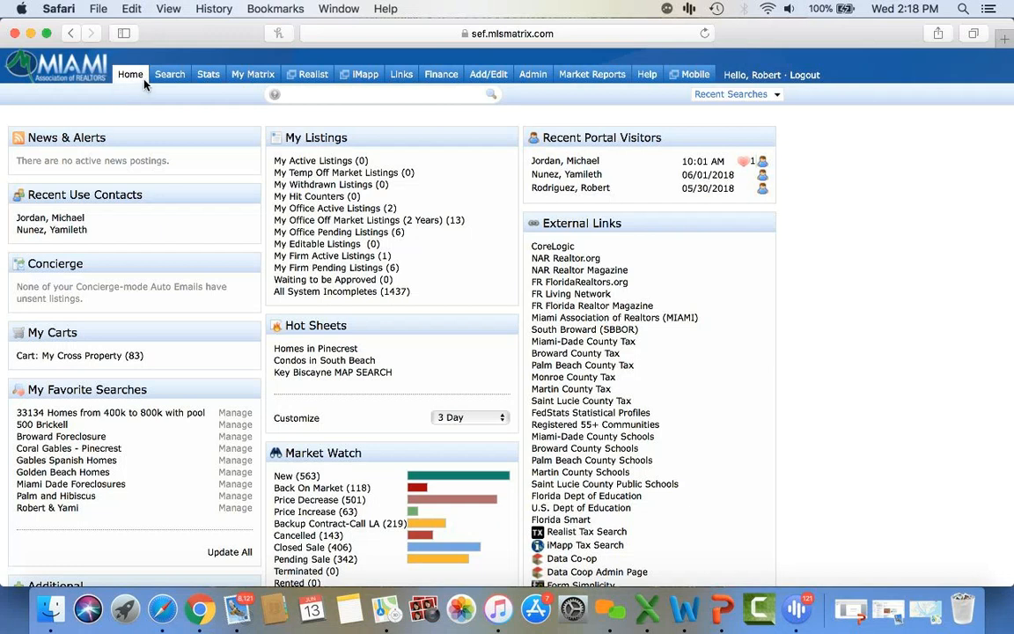
- Open the RNT Res Rental search form and scroll down to its Additional Fields
{"action": "mouse_move", "coordinate": [169, 79]}
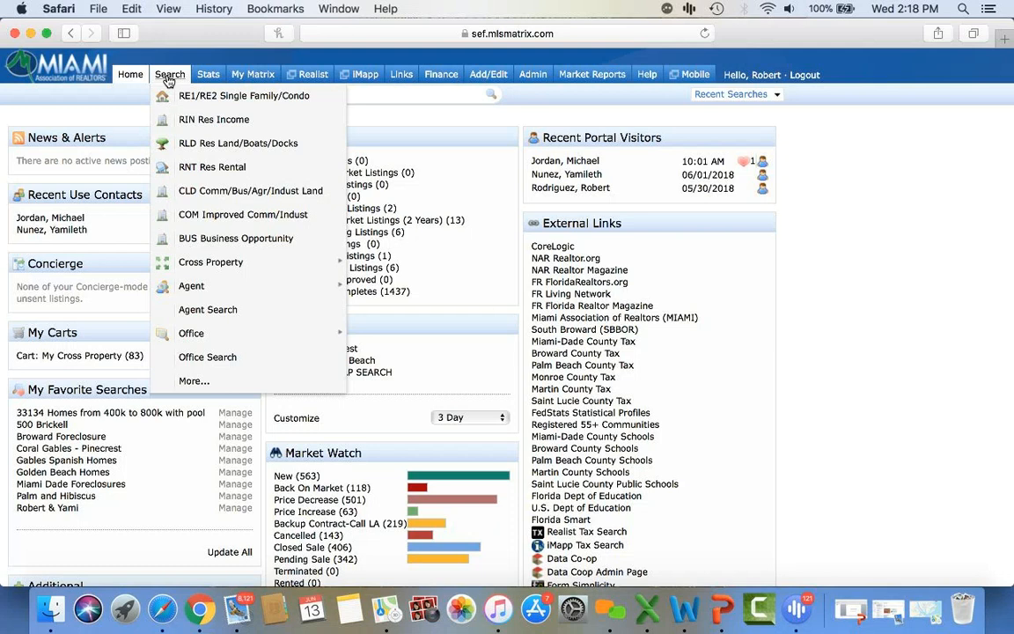
{"action": "left_click", "coordinate": [201, 168]}
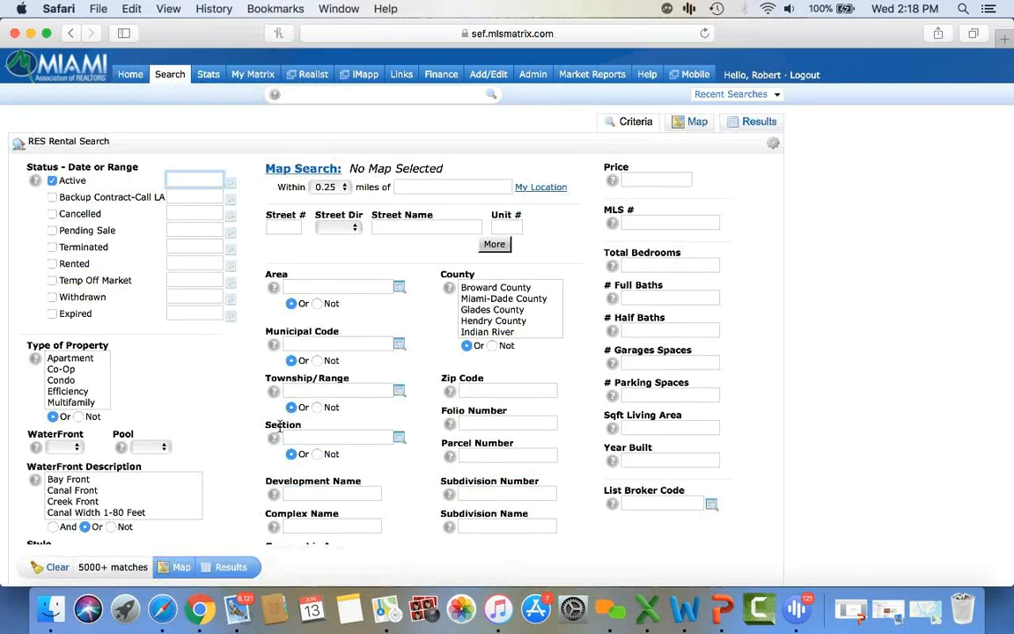
{"action": "scroll", "coordinate": [275, 426], "scroll_direction": "down", "scroll_amount": 5}
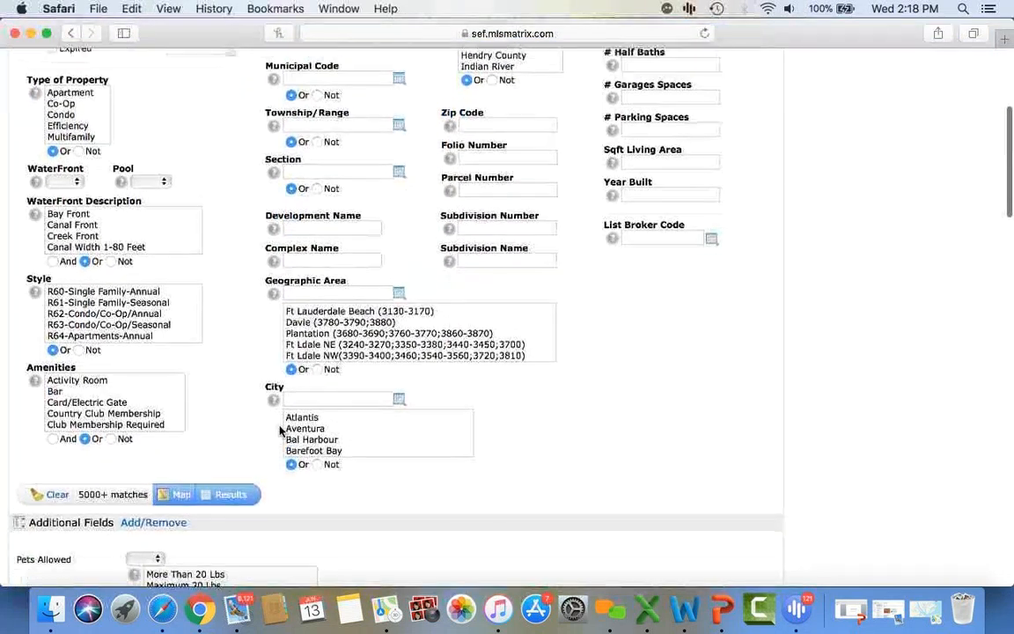
{"action": "scroll", "coordinate": [280, 428], "scroll_direction": "up", "scroll_amount": 5}
{"action": "scroll", "coordinate": [279, 428], "scroll_direction": "down", "scroll_amount": 4}
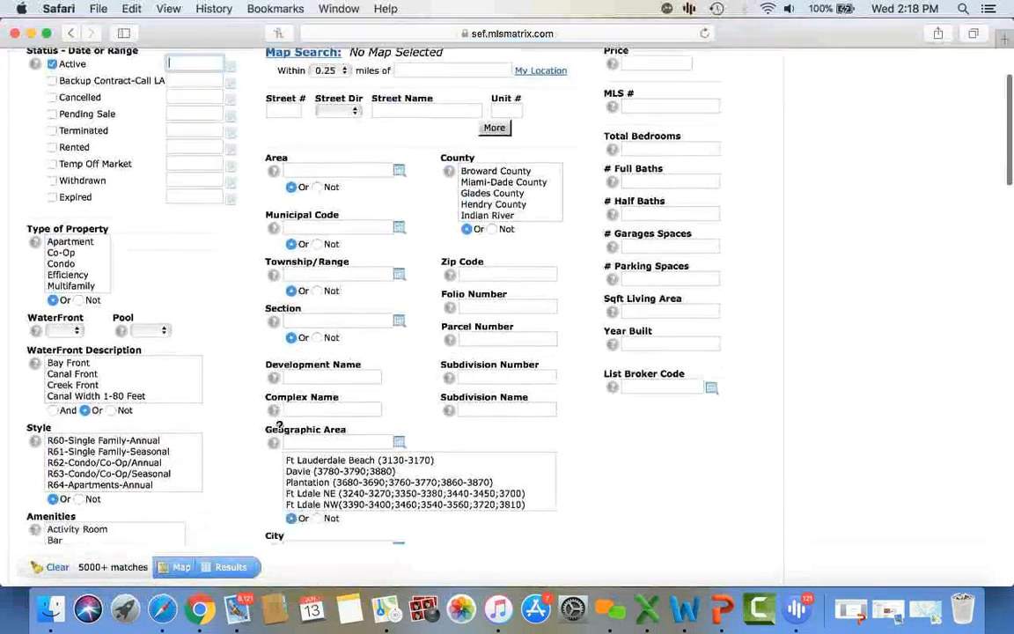
{"action": "scroll", "coordinate": [256, 435], "scroll_direction": "down", "scroll_amount": 2}
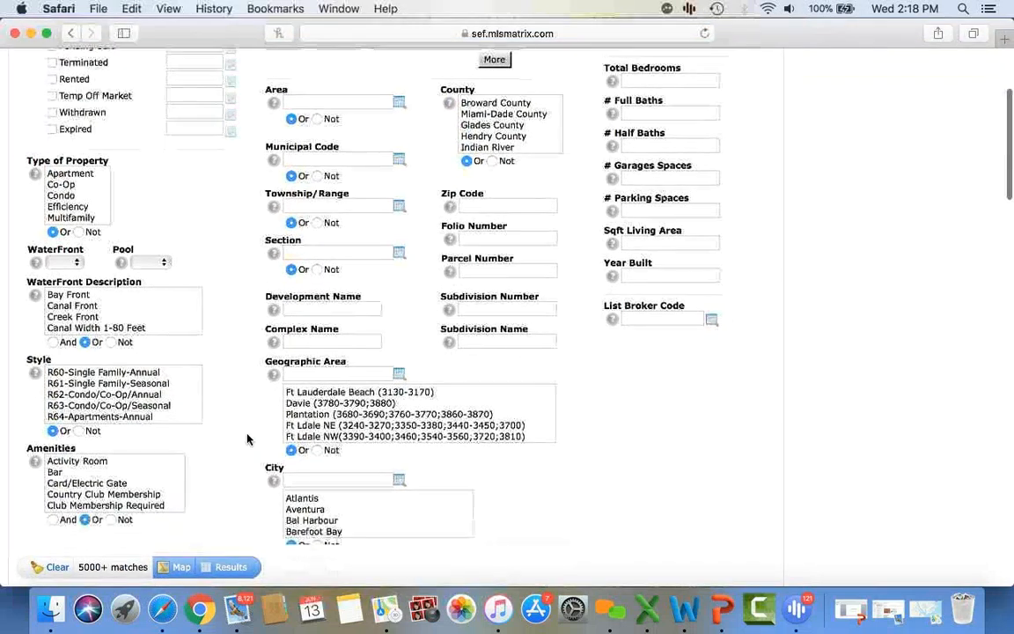
{"action": "scroll", "coordinate": [247, 439], "scroll_direction": "down", "scroll_amount": 1}
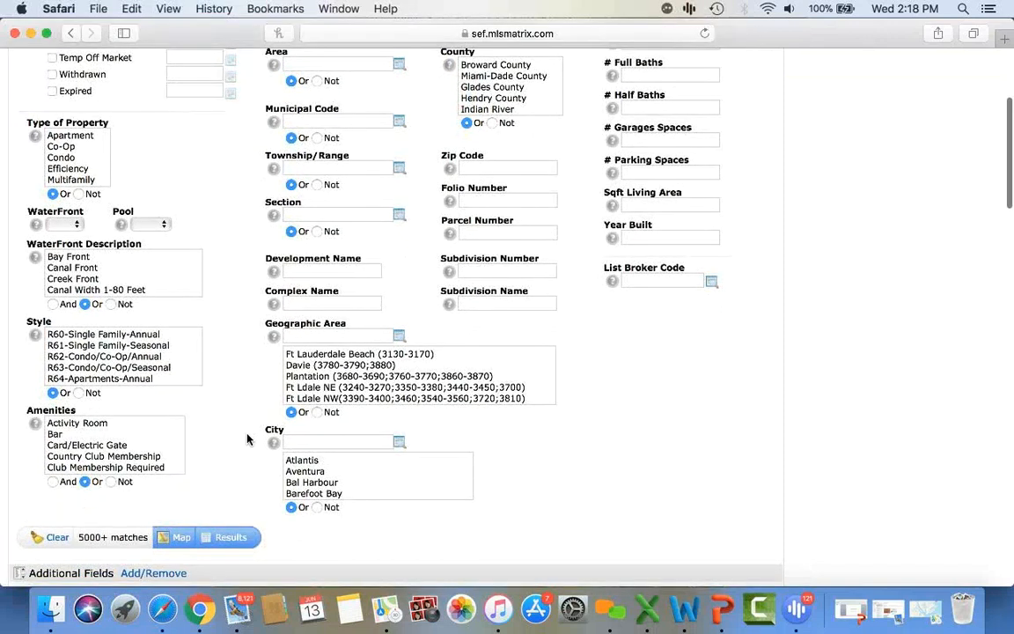
{"action": "scroll", "coordinate": [247, 440], "scroll_direction": "down", "scroll_amount": 6}
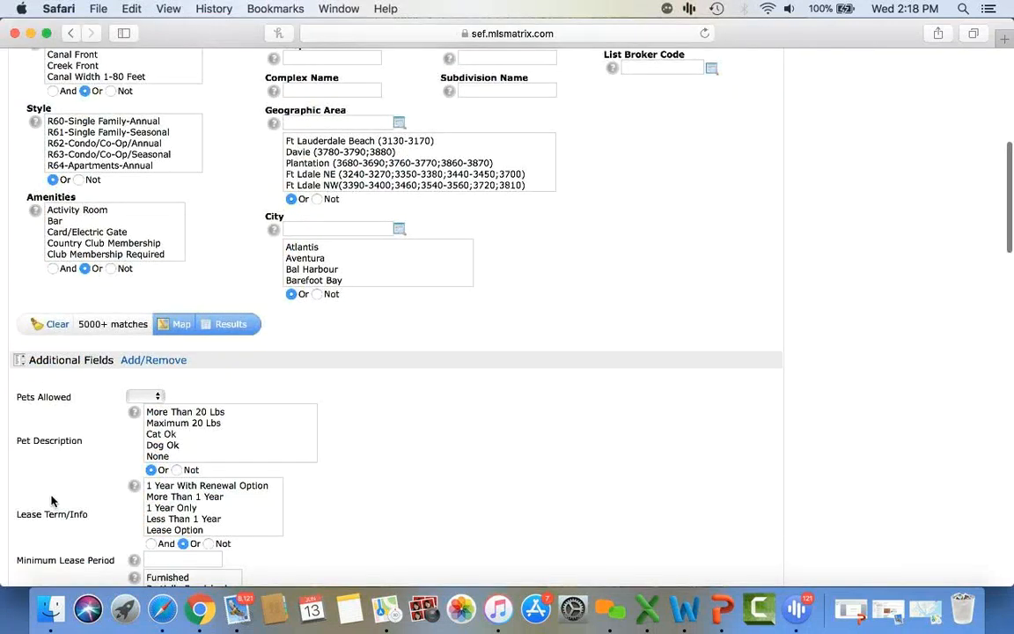
{"action": "scroll", "coordinate": [54, 510], "scroll_direction": "down", "scroll_amount": 4}
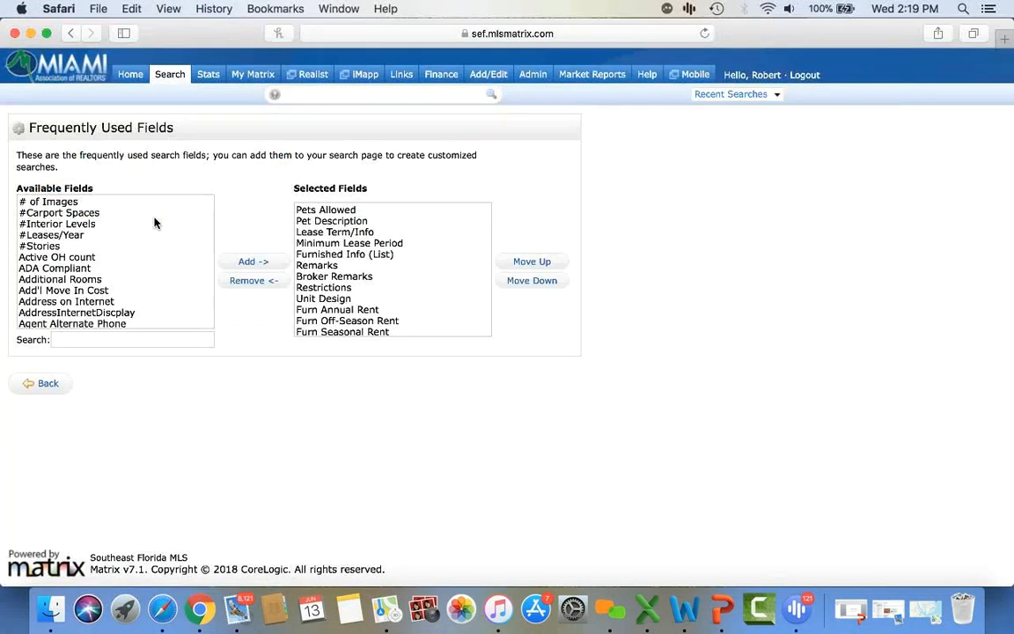
- Search available fields for 'pet', add Pets Allowed, then go back to the rental form
{"action": "left_click", "coordinate": [96, 343]}
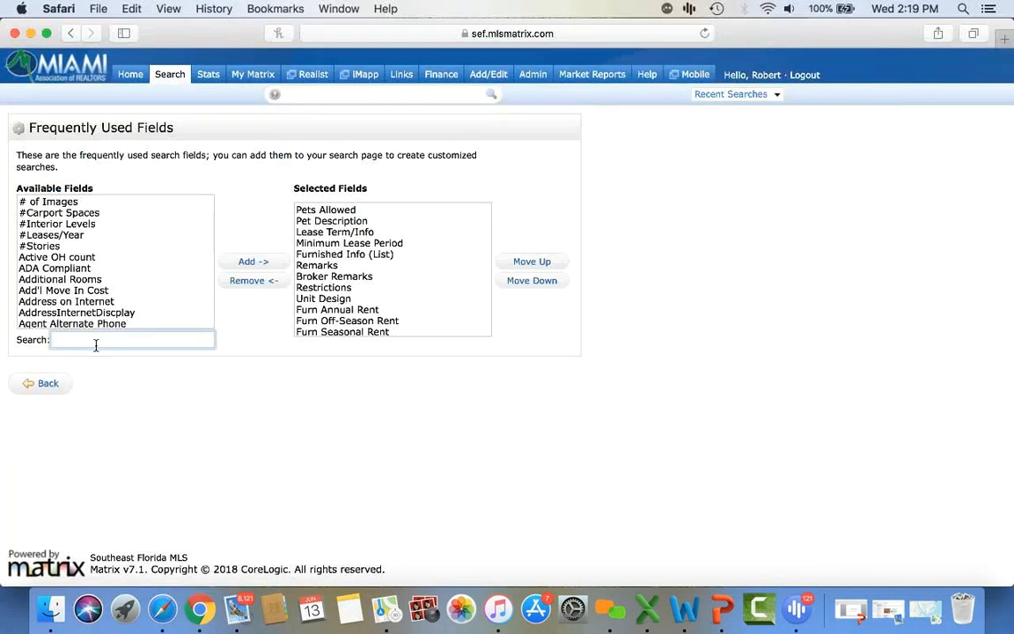
{"action": "type", "text": "pet"}
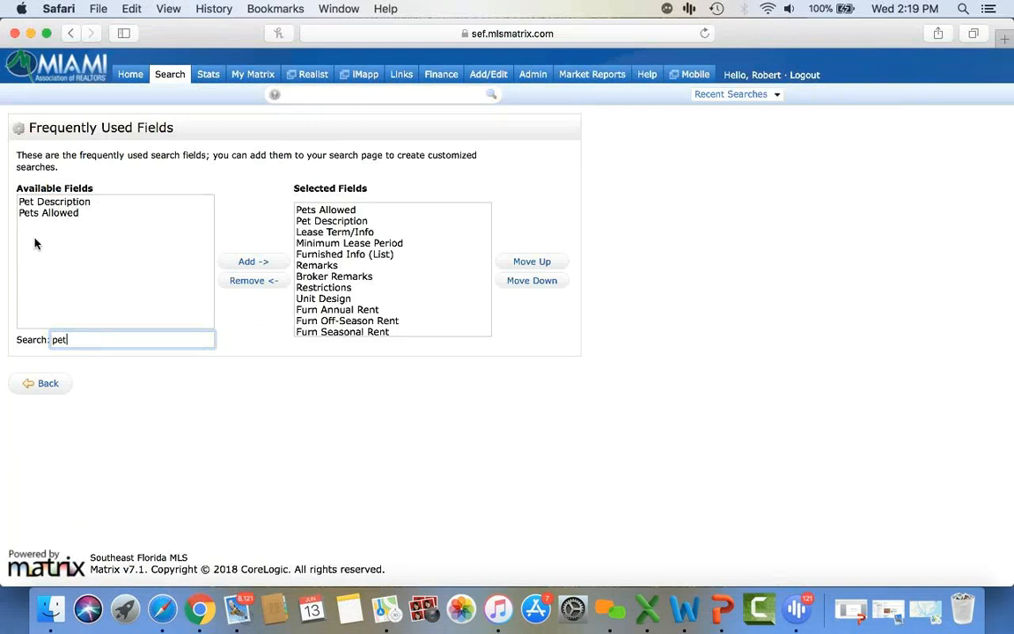
{"action": "left_click", "coordinate": [93, 214]}
{"action": "left_click", "coordinate": [251, 262]}
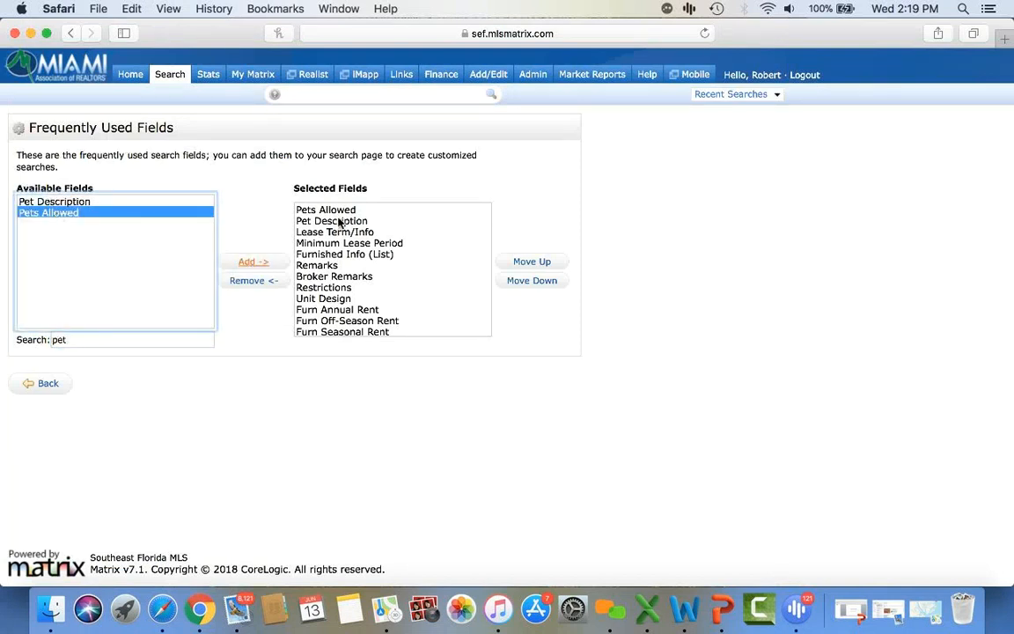
{"action": "left_click", "coordinate": [250, 263]}
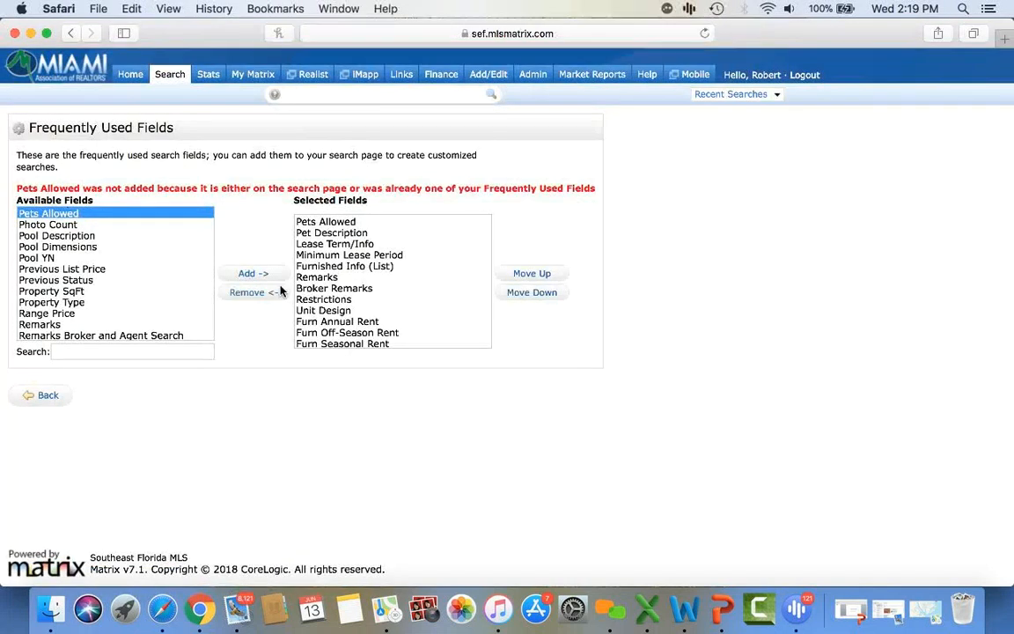
{"action": "left_click", "coordinate": [42, 397]}
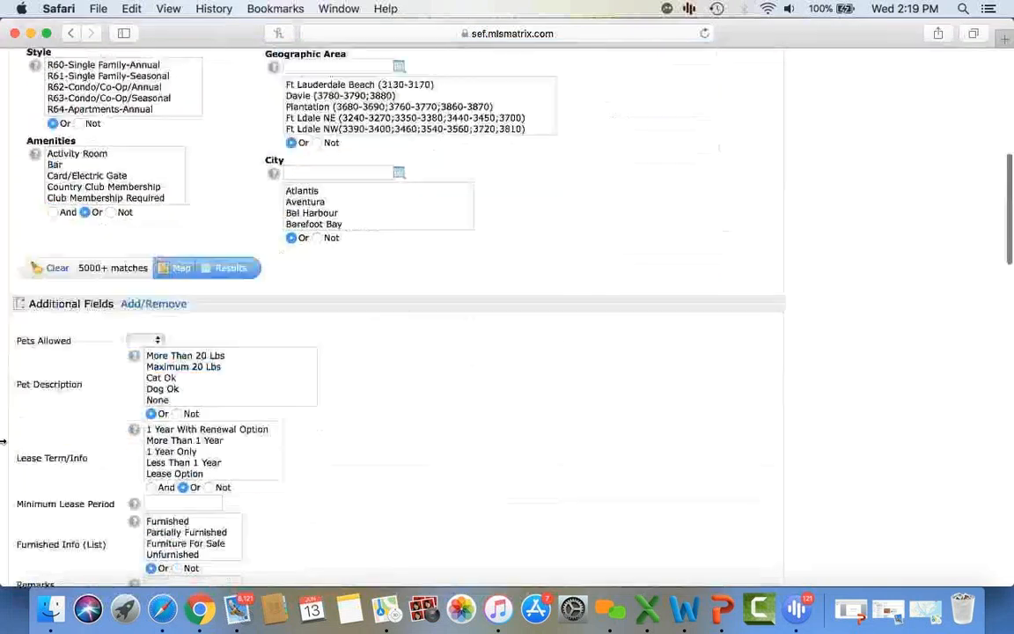
- Scroll the RES Rental Search form down through all Additional Fields and back up
{"action": "scroll", "coordinate": [2, 441], "scroll_direction": "down", "scroll_amount": 10}
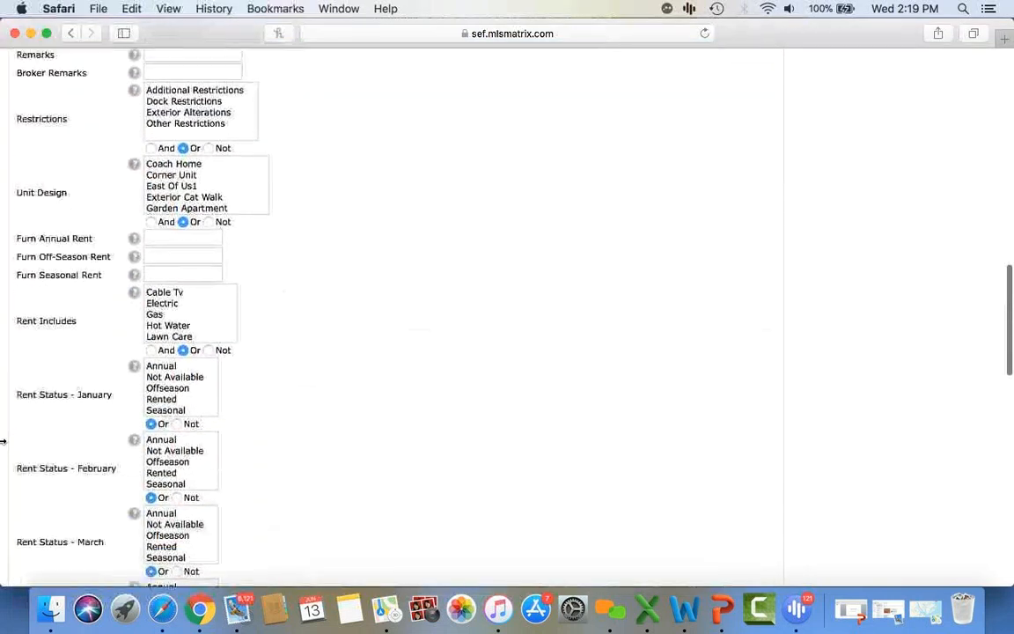
{"action": "scroll", "coordinate": [3, 441], "scroll_direction": "down", "scroll_amount": 5}
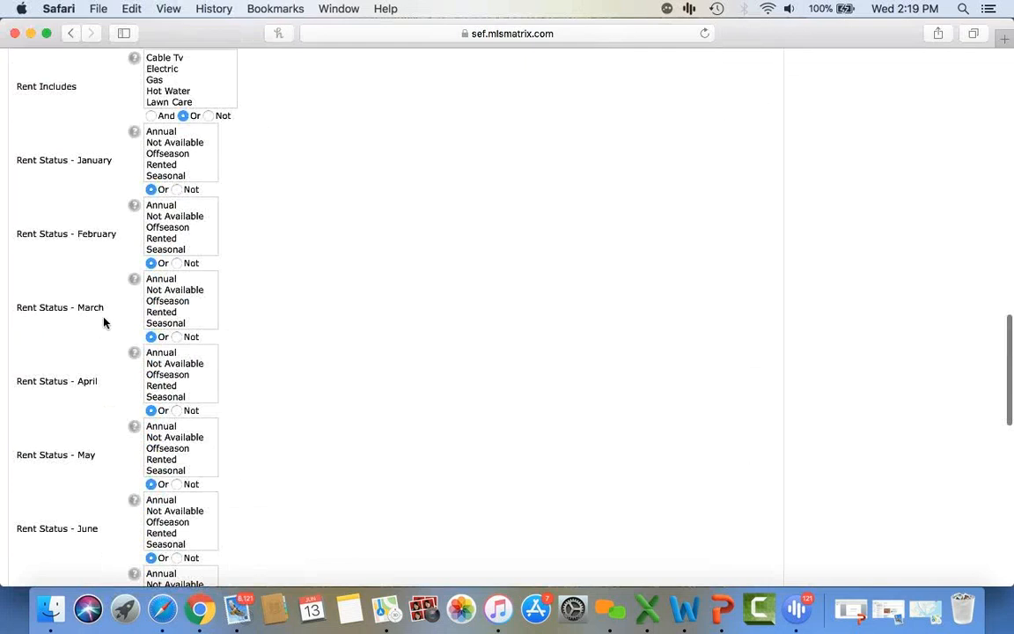
{"action": "scroll", "coordinate": [103, 322], "scroll_direction": "down", "scroll_amount": 10}
{"action": "scroll", "coordinate": [103, 322], "scroll_direction": "down", "scroll_amount": 3}
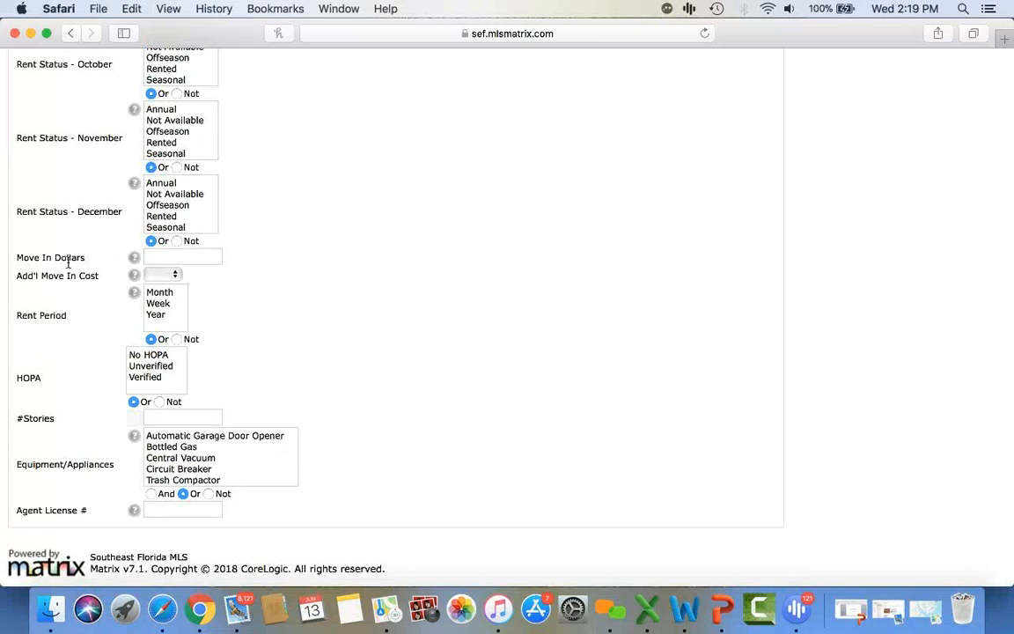
{"action": "scroll", "coordinate": [74, 292], "scroll_direction": "down", "scroll_amount": 1}
{"action": "scroll", "coordinate": [83, 485], "scroll_direction": "down", "scroll_amount": 1}
{"action": "scroll", "coordinate": [84, 484], "scroll_direction": "up", "scroll_amount": 10}
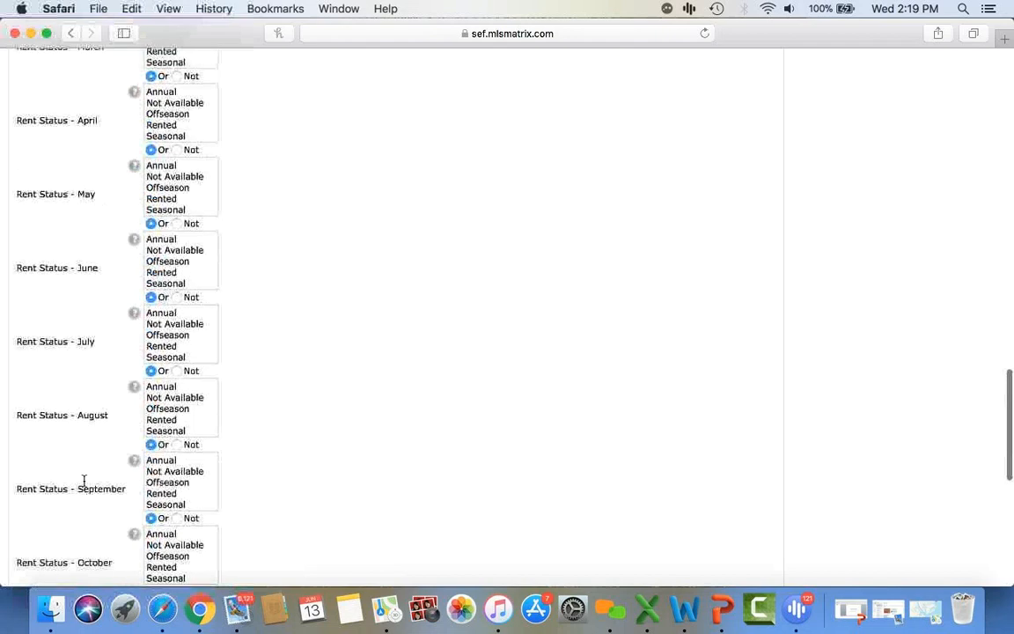
{"action": "scroll", "coordinate": [83, 483], "scroll_direction": "up", "scroll_amount": 10}
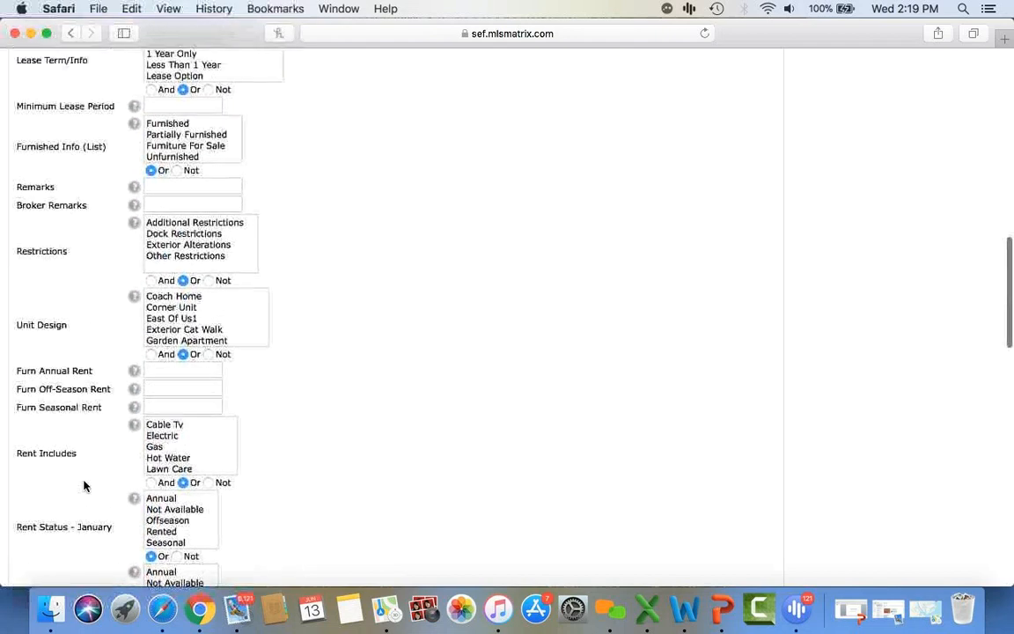
{"action": "scroll", "coordinate": [83, 485], "scroll_direction": "up", "scroll_amount": 15}
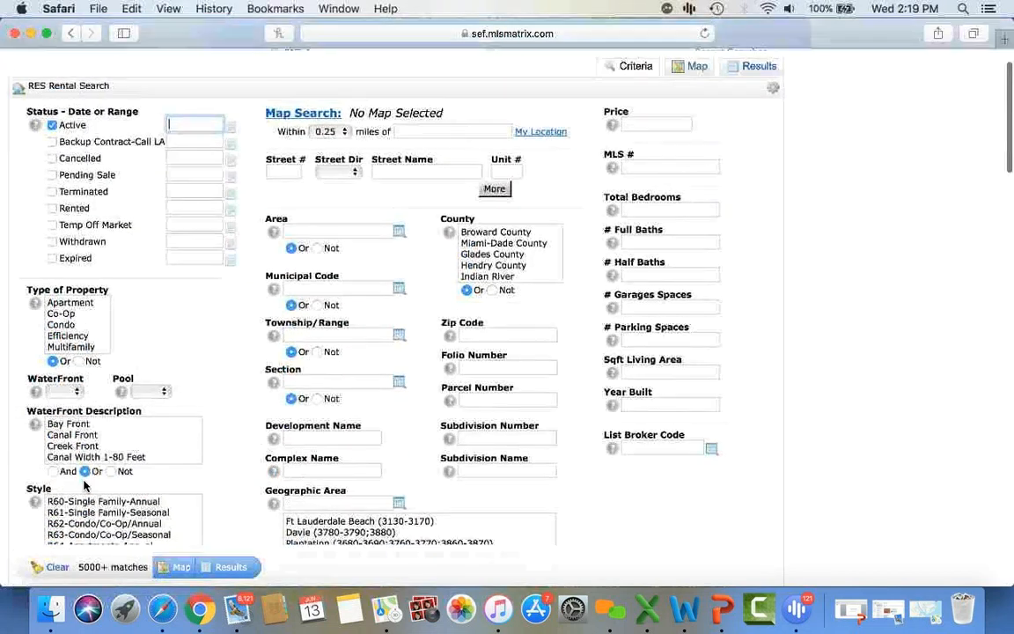
{"action": "scroll", "coordinate": [83, 484], "scroll_direction": "up", "scroll_amount": 2}
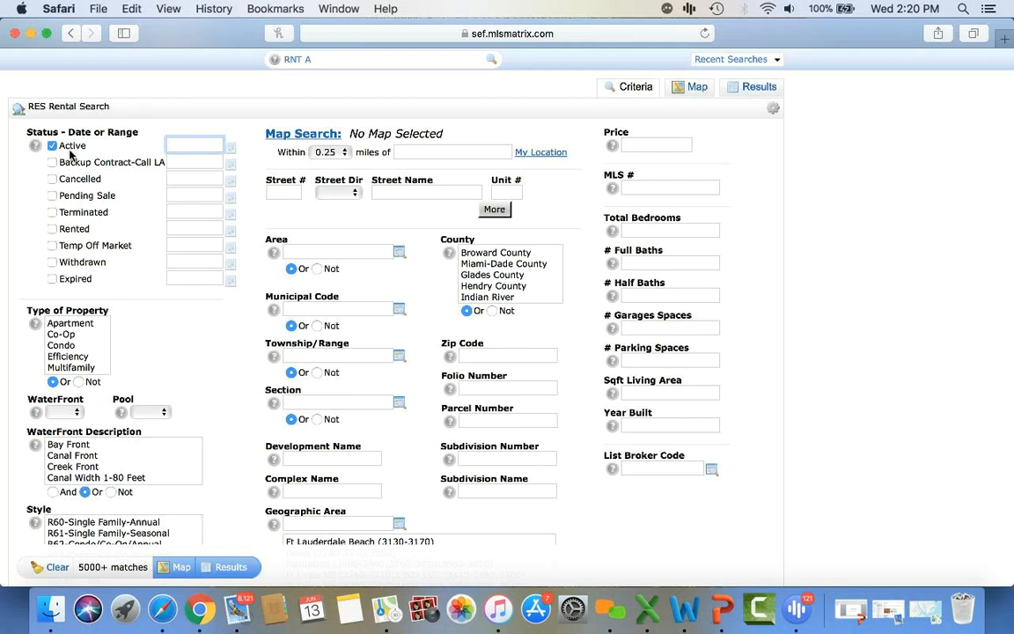
- Clear the Zip Code and set City to Miami Beach
{"action": "scroll", "coordinate": [223, 324], "scroll_direction": "down", "scroll_amount": 3}
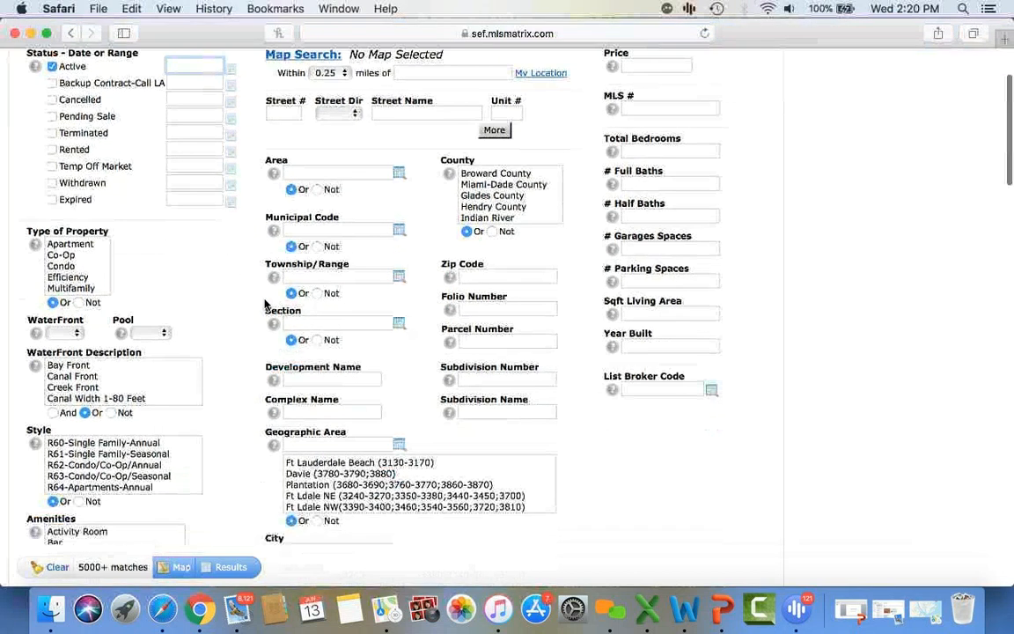
{"action": "left_click", "coordinate": [475, 278]}
{"action": "type", "text": "3"}
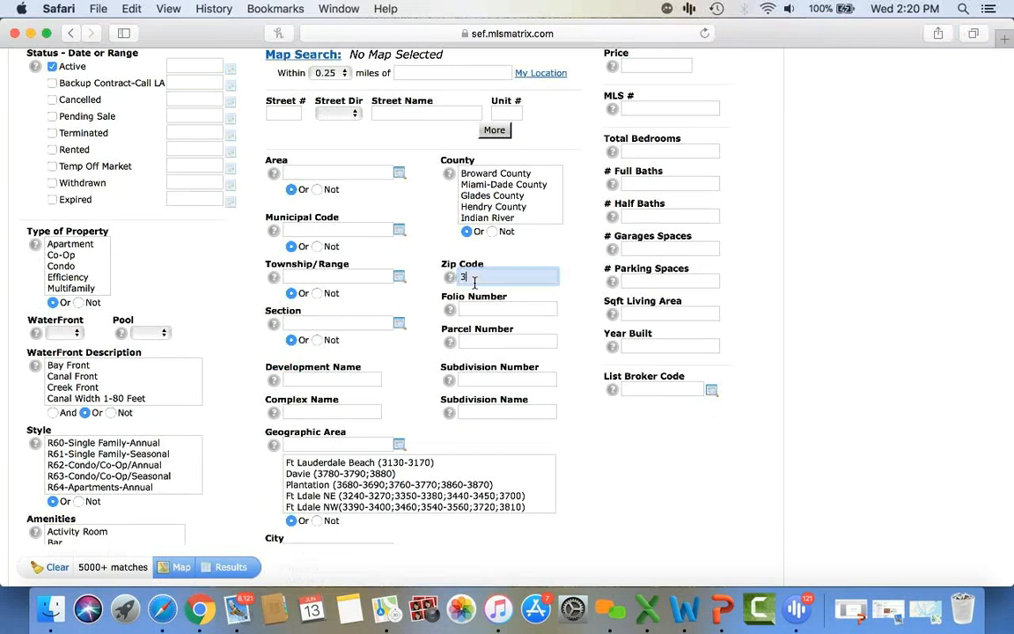
{"action": "key", "text": "BackSpace"}
{"action": "key", "text": "BackSpace"}
{"action": "key", "text": "BackSpace"}
{"action": "key", "text": "BackSpace"}
{"action": "key", "text": "BackSpace"}
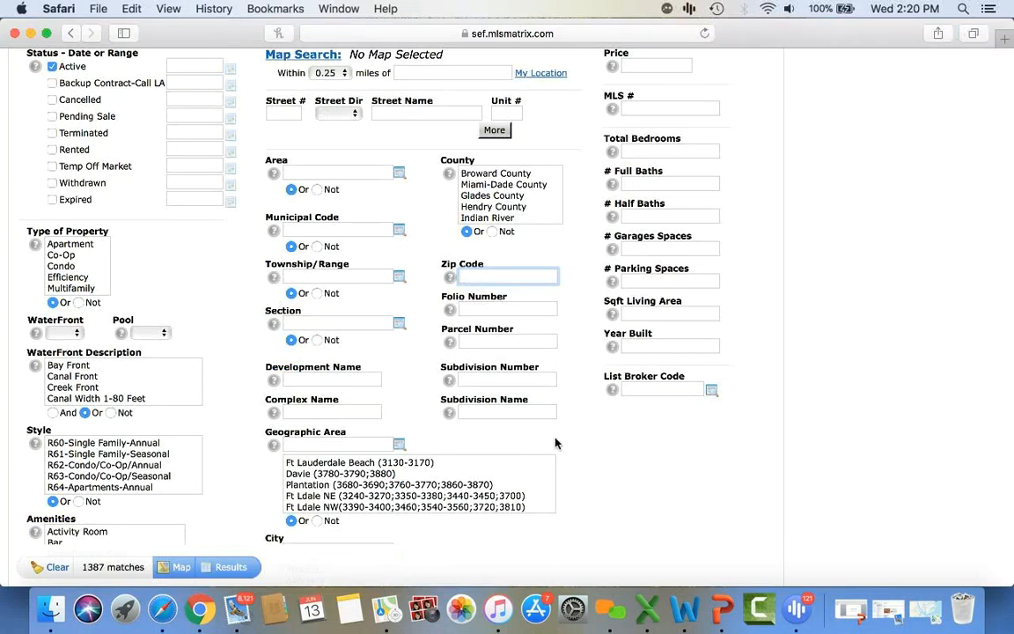
{"action": "scroll", "coordinate": [528, 449], "scroll_direction": "down", "scroll_amount": 3}
{"action": "left_click", "coordinate": [349, 431]}
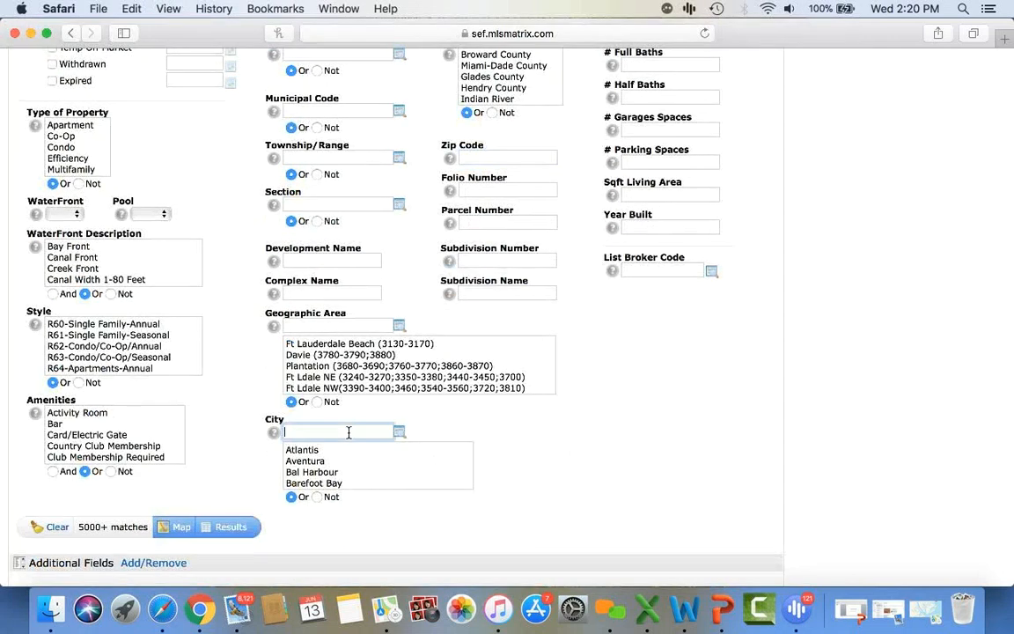
{"action": "type", "text": "miami beach"}
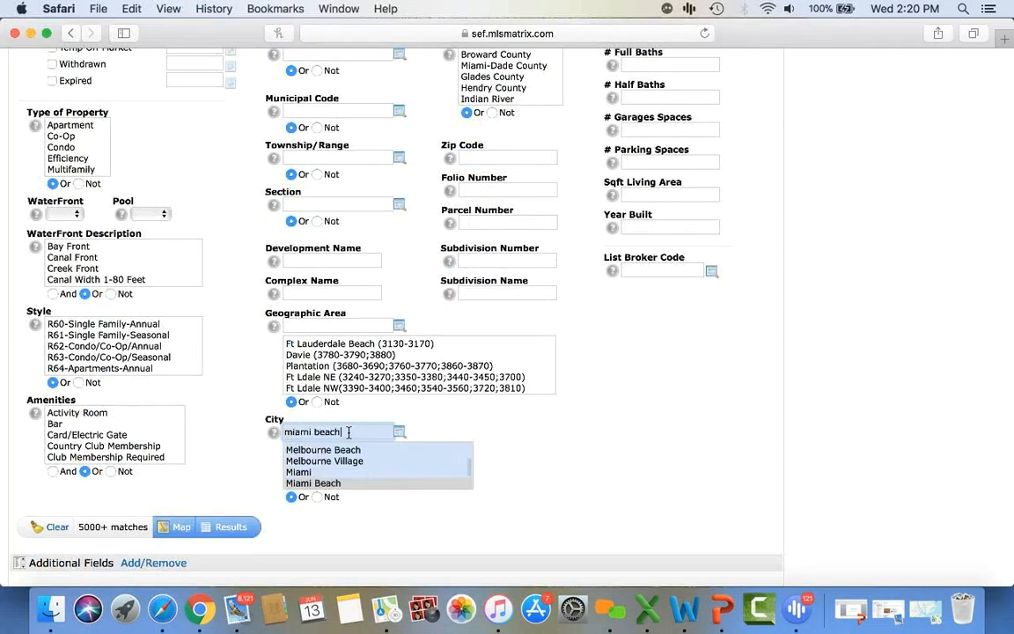
{"action": "left_click", "coordinate": [351, 482]}
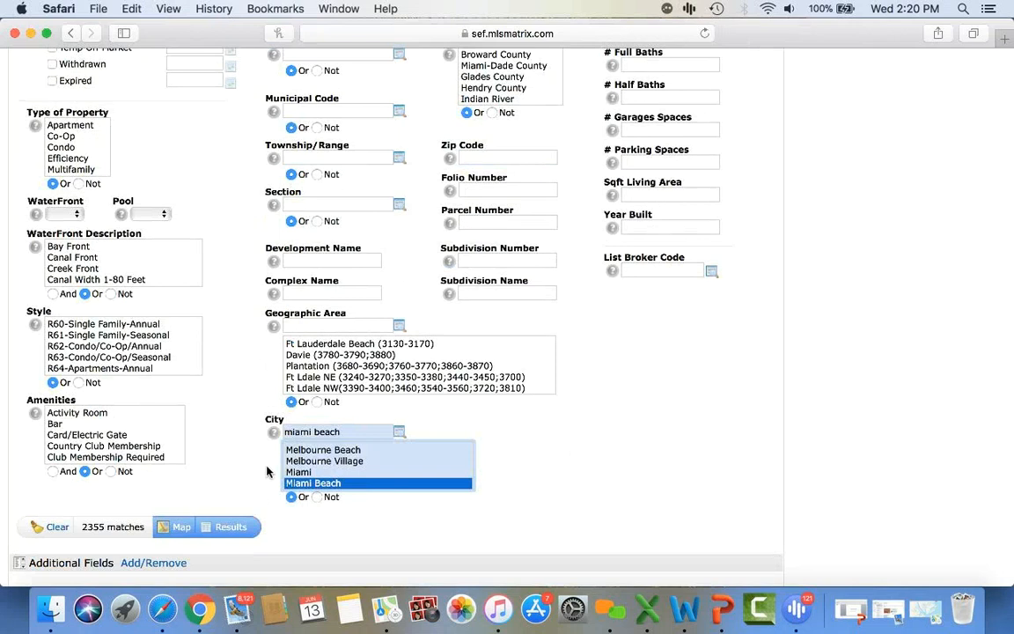
- Require Furnished rentals with Seasonal rent status for July and August
{"action": "scroll", "coordinate": [530, 485], "scroll_direction": "down", "scroll_amount": 10}
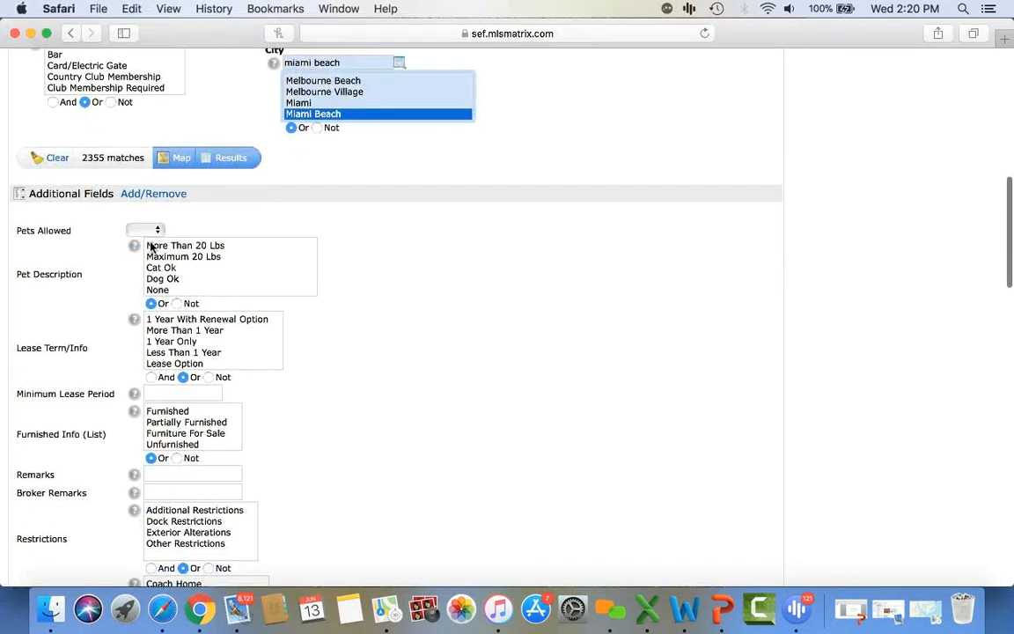
{"action": "scroll", "coordinate": [154, 408], "scroll_direction": "down", "scroll_amount": 1}
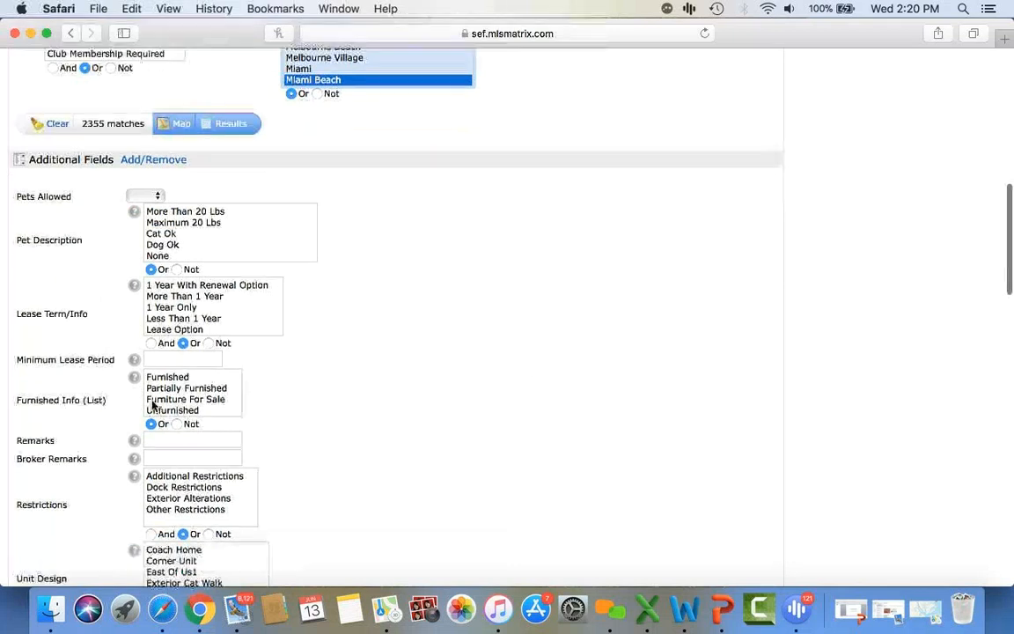
{"action": "left_click", "coordinate": [174, 378]}
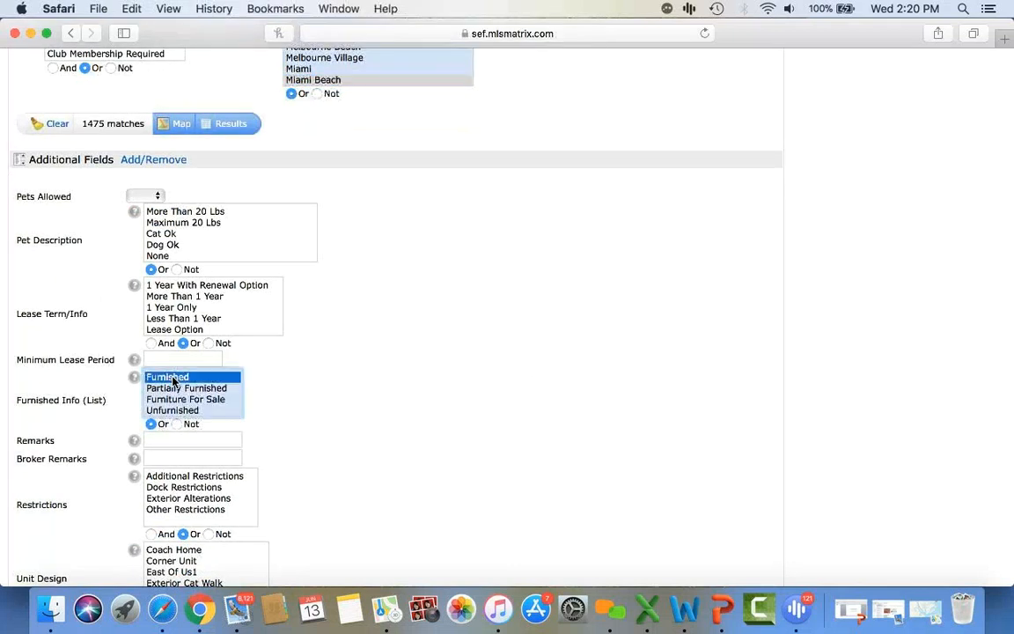
{"action": "scroll", "coordinate": [304, 452], "scroll_direction": "down", "scroll_amount": 10}
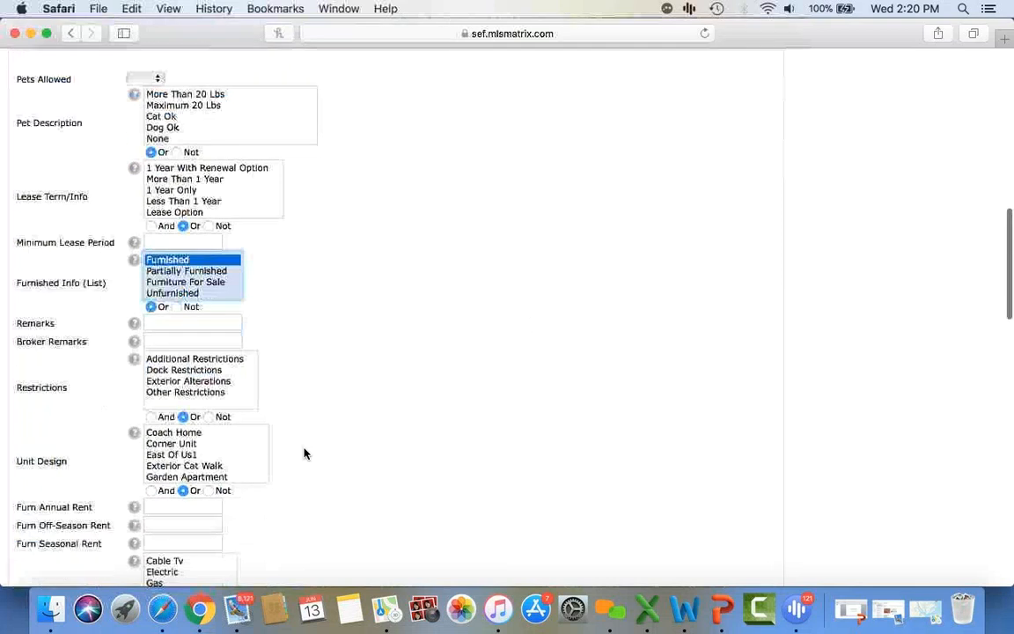
{"action": "scroll", "coordinate": [304, 452], "scroll_direction": "down", "scroll_amount": 5}
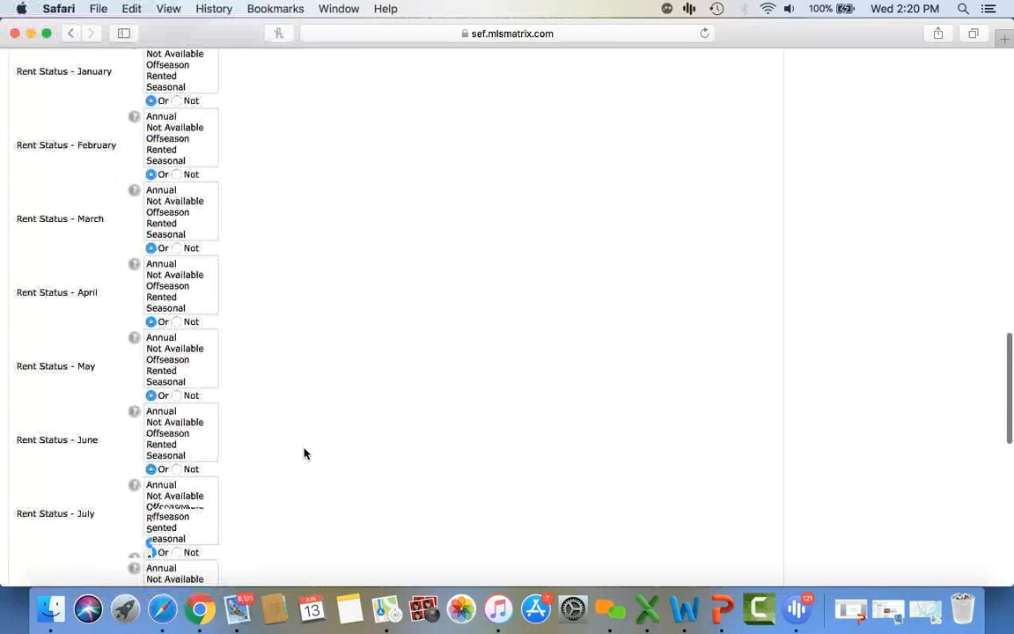
{"action": "scroll", "coordinate": [304, 453], "scroll_direction": "down", "scroll_amount": 3}
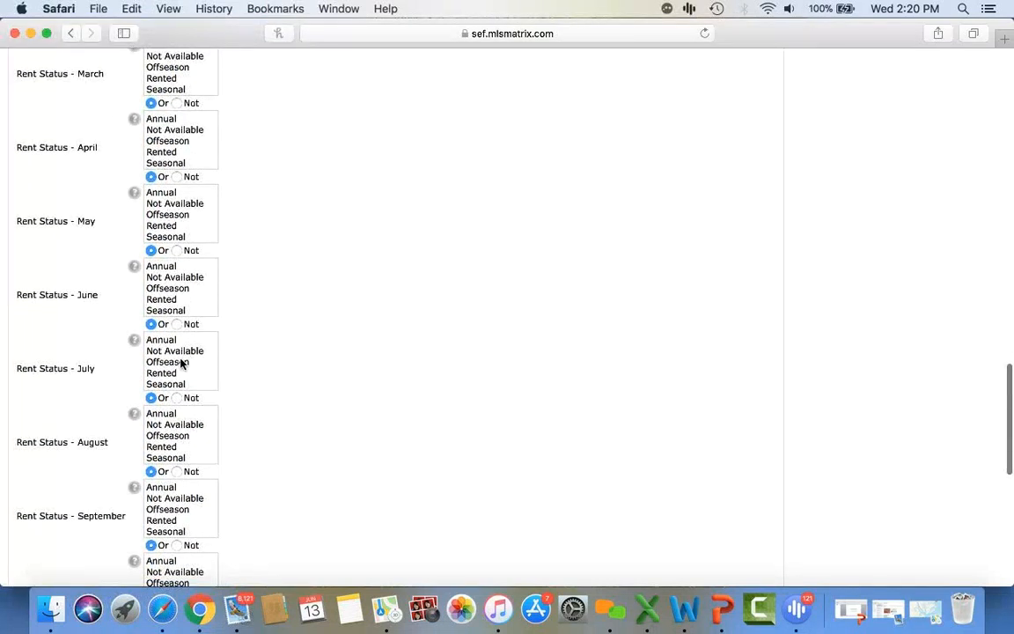
{"action": "left_click", "coordinate": [175, 383]}
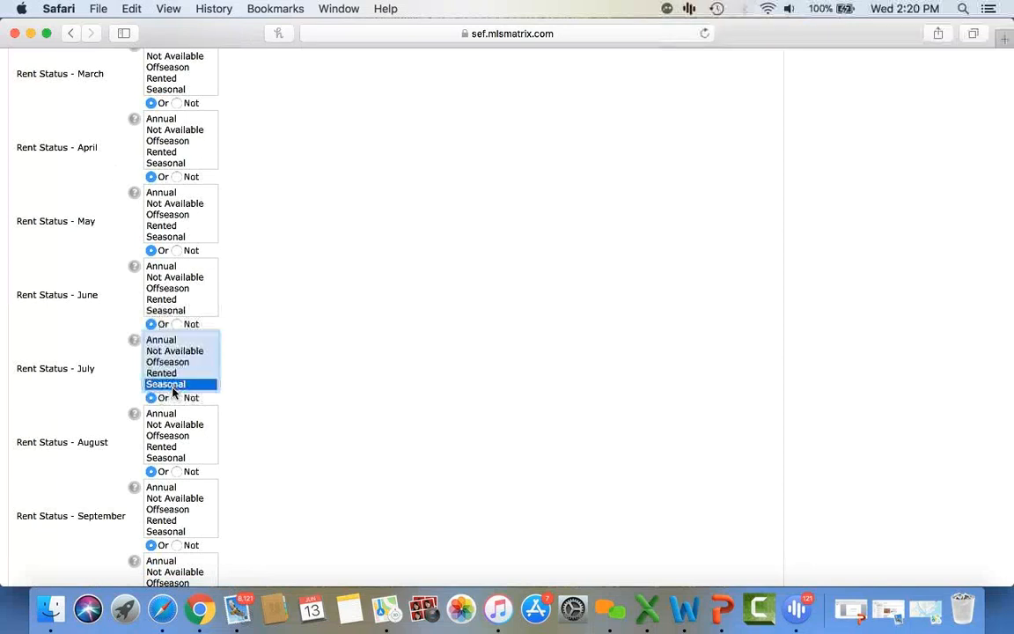
{"action": "left_click", "coordinate": [177, 458]}
- Enter 2 for Total Bedrooms
{"action": "scroll", "coordinate": [403, 464], "scroll_direction": "up", "scroll_amount": 20}
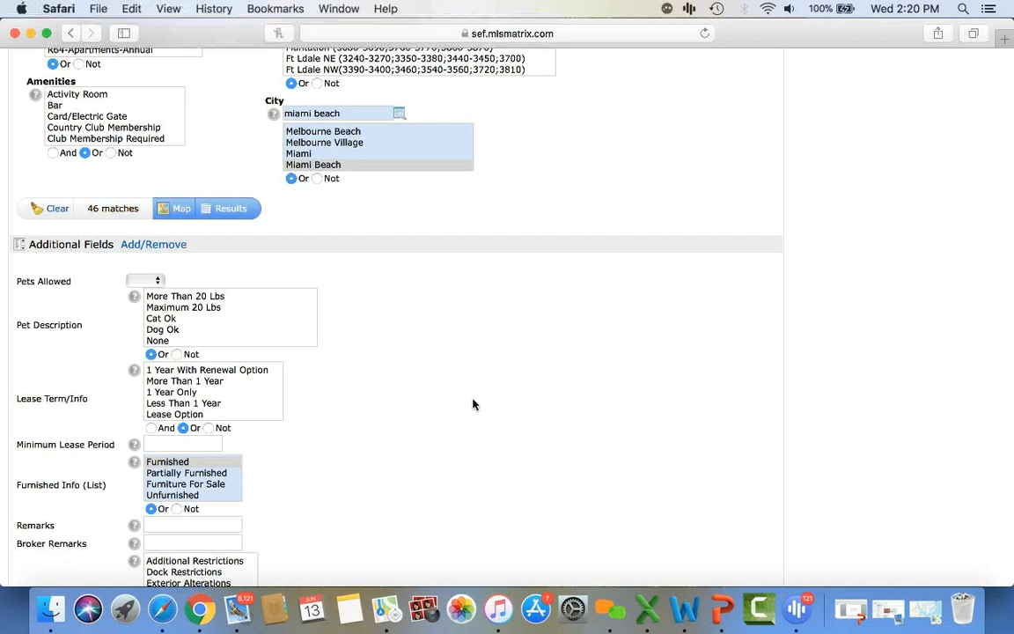
{"action": "scroll", "coordinate": [473, 404], "scroll_direction": "up", "scroll_amount": 20}
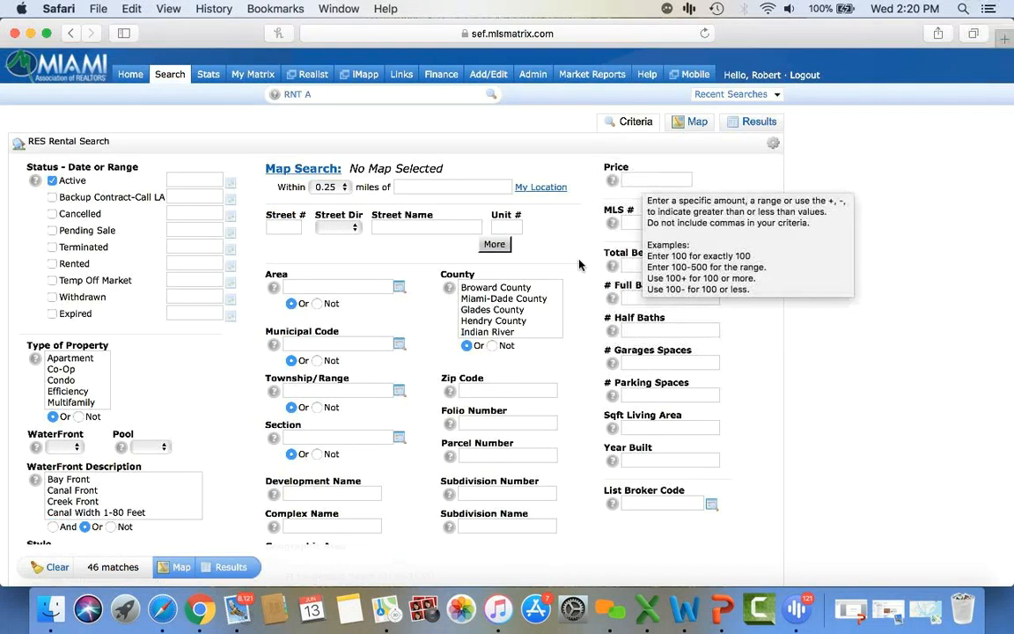
{"action": "scroll", "coordinate": [575, 322], "scroll_direction": "down", "scroll_amount": 2}
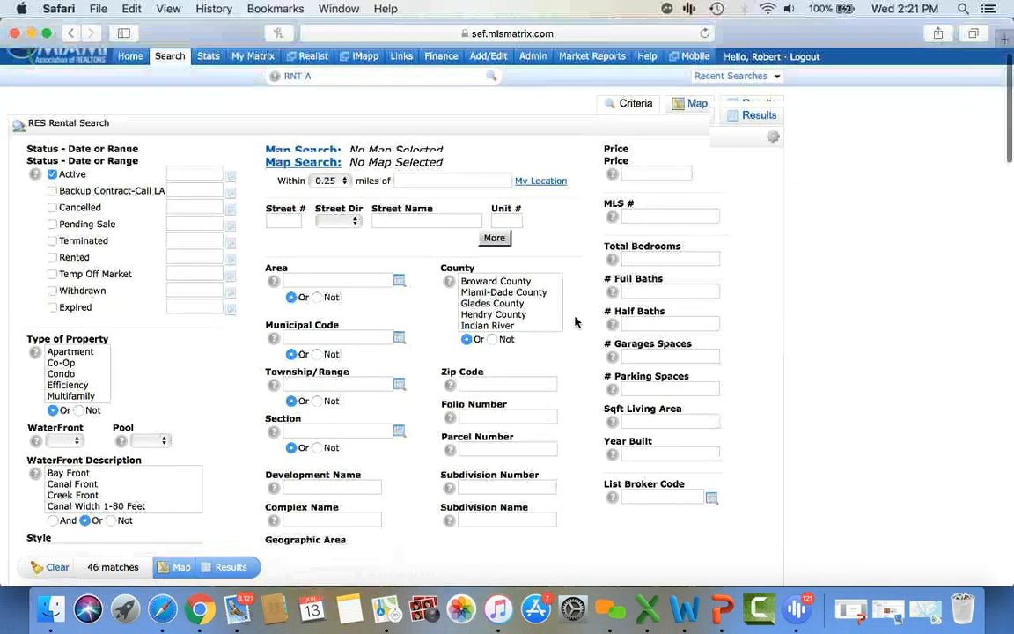
{"action": "left_click", "coordinate": [654, 246]}
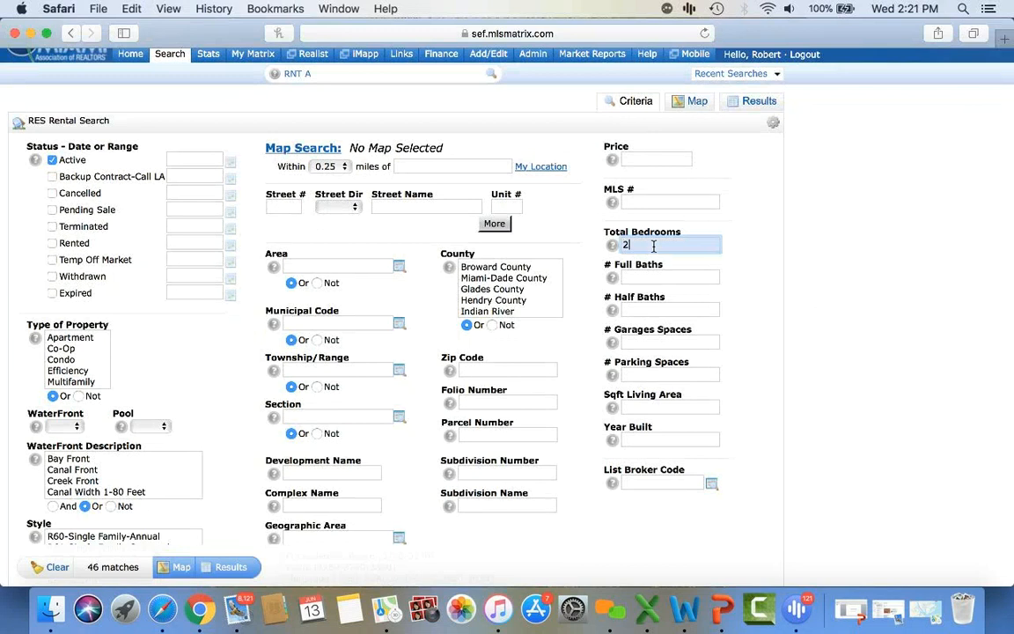
{"action": "left_click", "coordinate": [765, 337]}
{"action": "scroll", "coordinate": [765, 339], "scroll_direction": "down", "scroll_amount": 5}
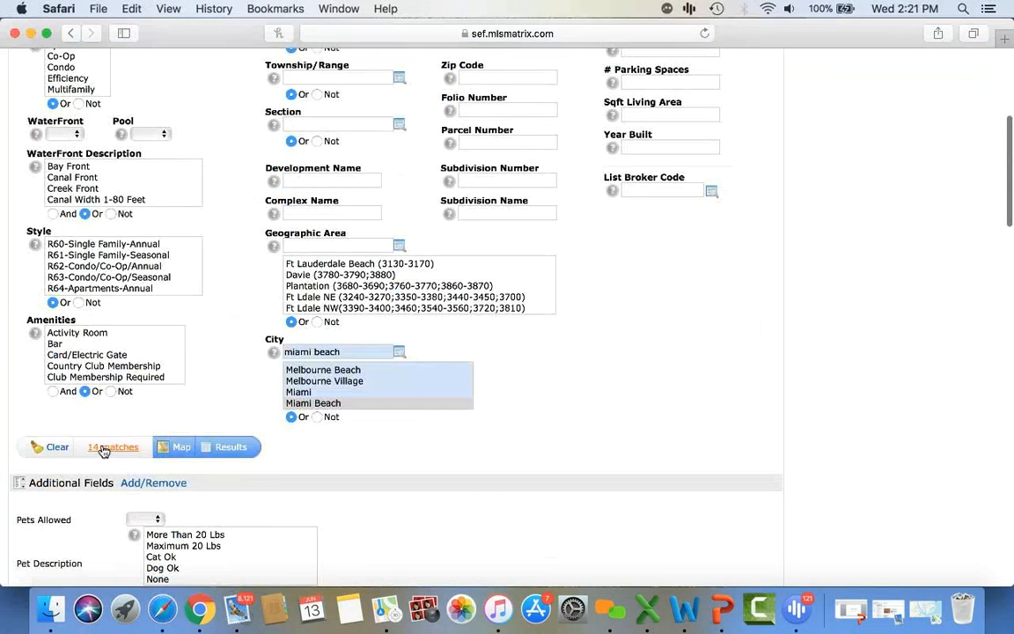
- Display the 14 matching rentals, priced $2,800 to $12,000, as a results table
{"action": "left_click", "coordinate": [226, 447]}
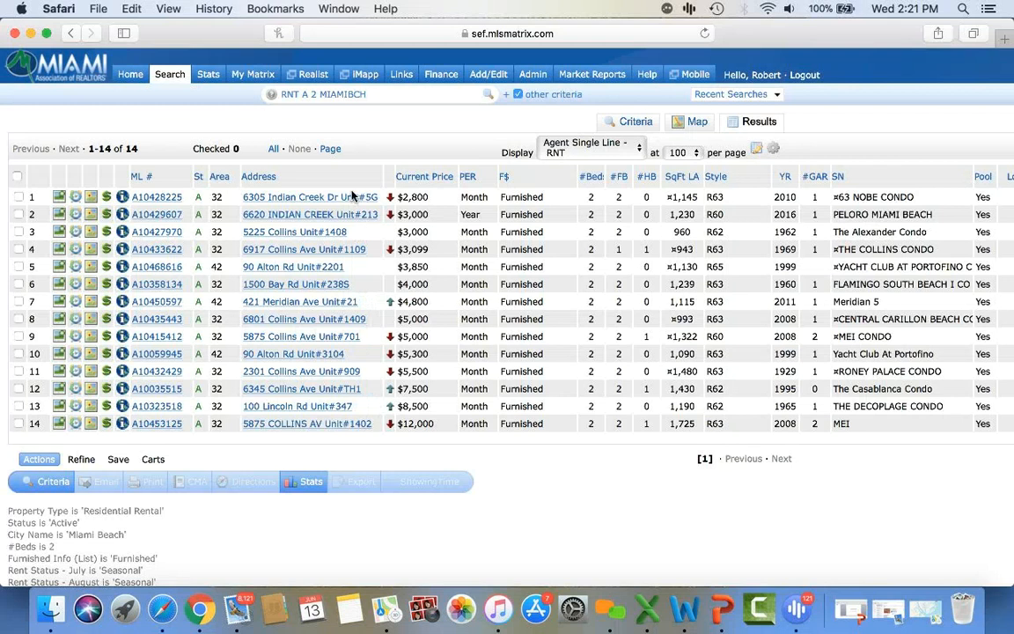
{"action": "left_click", "coordinate": [154, 250]}
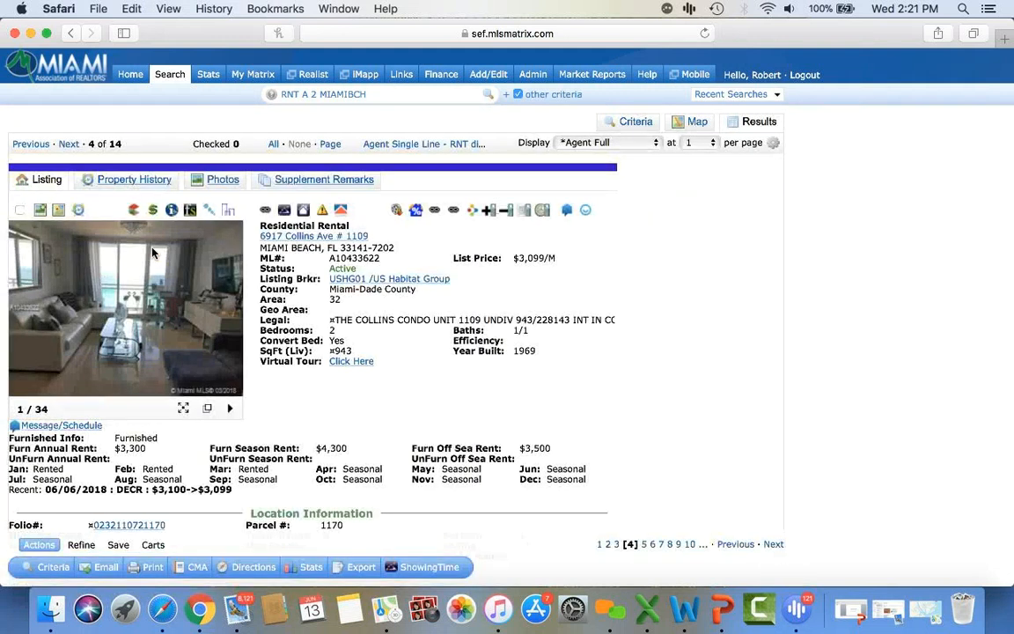
{"action": "scroll", "coordinate": [394, 362], "scroll_direction": "down", "scroll_amount": 5}
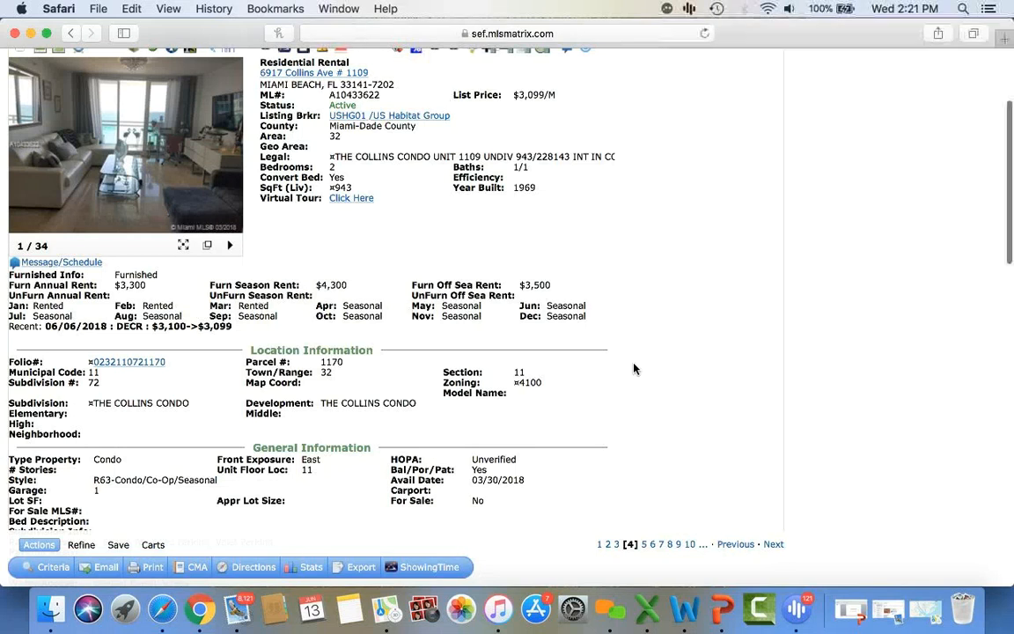
{"action": "scroll", "coordinate": [634, 368], "scroll_direction": "up", "scroll_amount": 3}
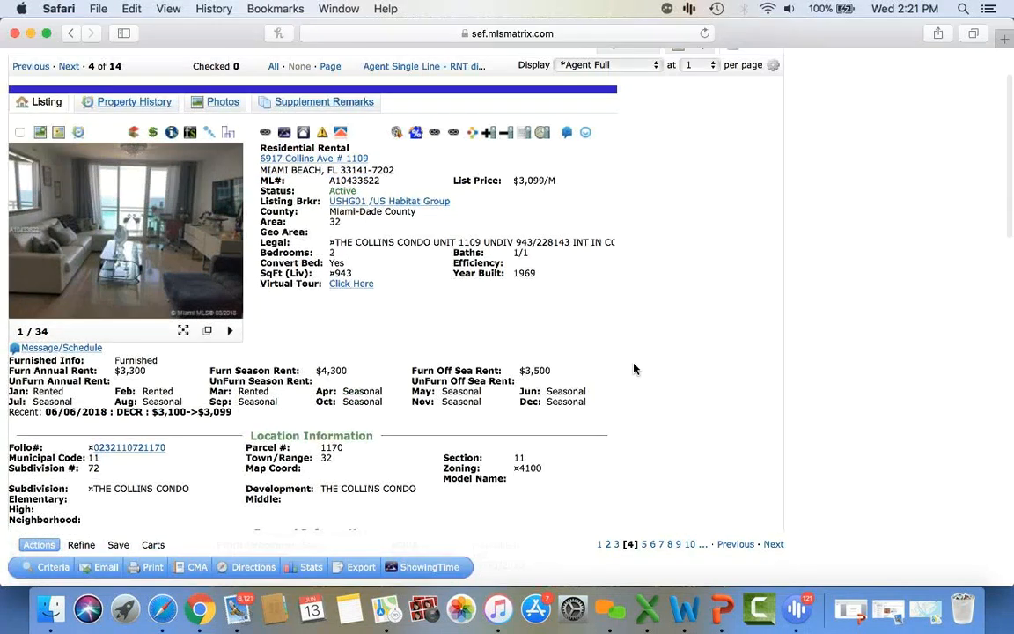
{"action": "scroll", "coordinate": [634, 368], "scroll_direction": "down", "scroll_amount": 3}
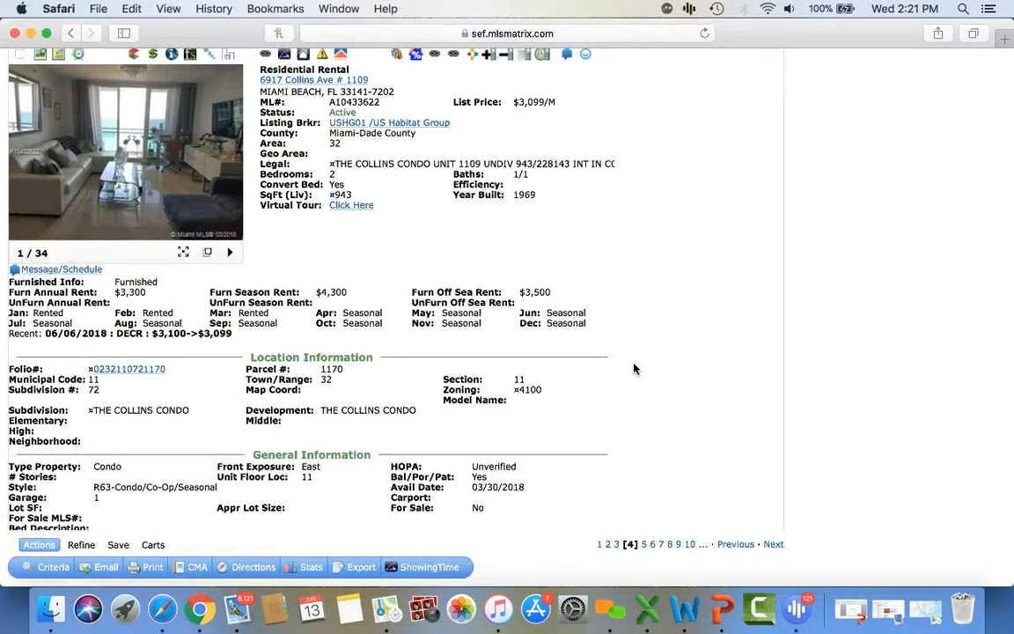
{"action": "scroll", "coordinate": [634, 368], "scroll_direction": "up", "scroll_amount": 5}
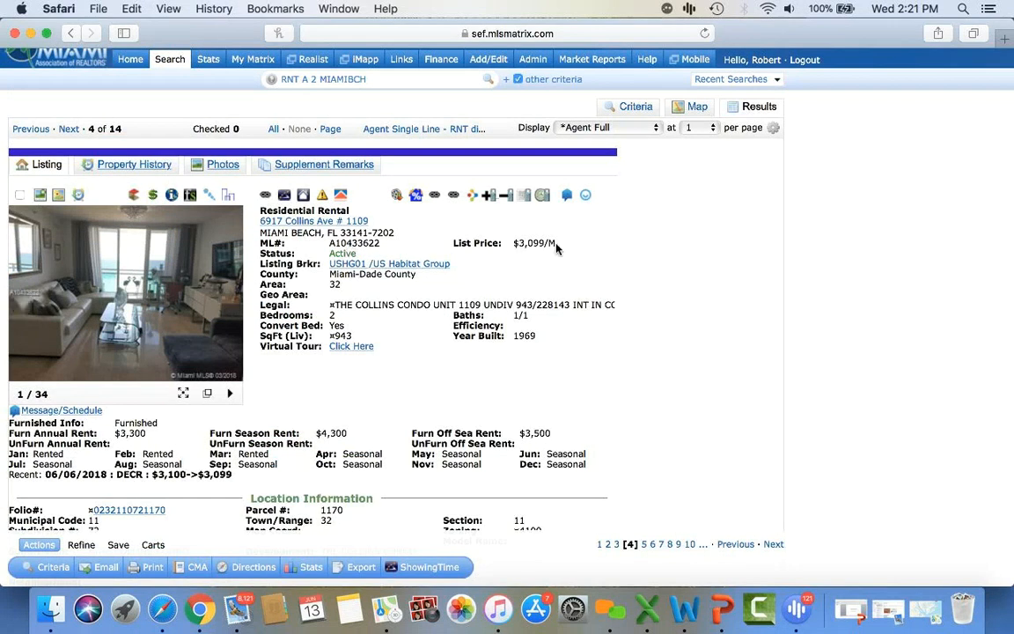
{"action": "scroll", "coordinate": [556, 249], "scroll_direction": "up", "scroll_amount": 1}
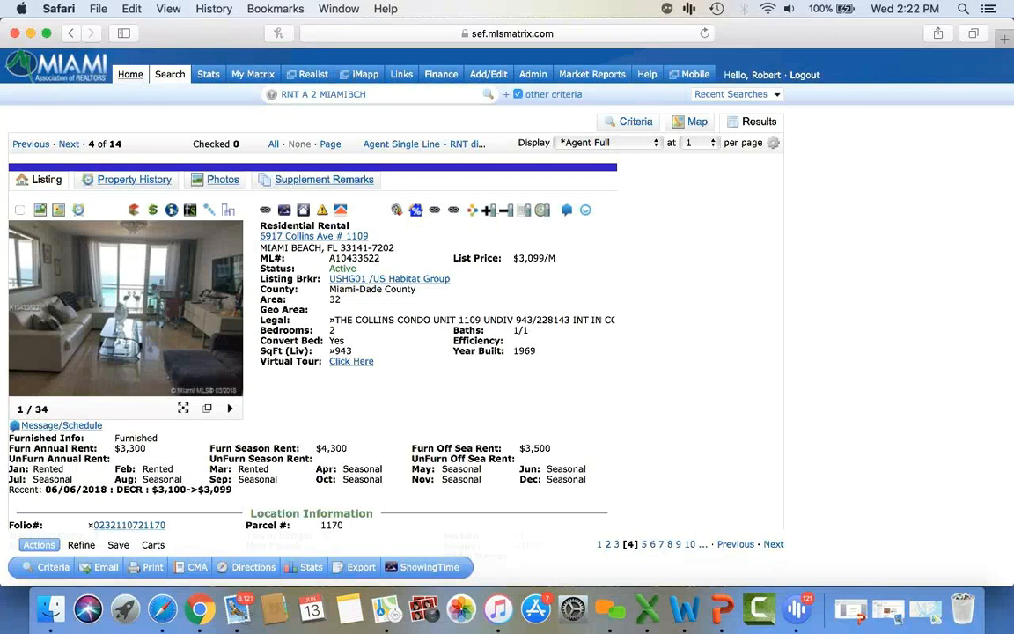
{"action": "left_click", "coordinate": [130, 75]}
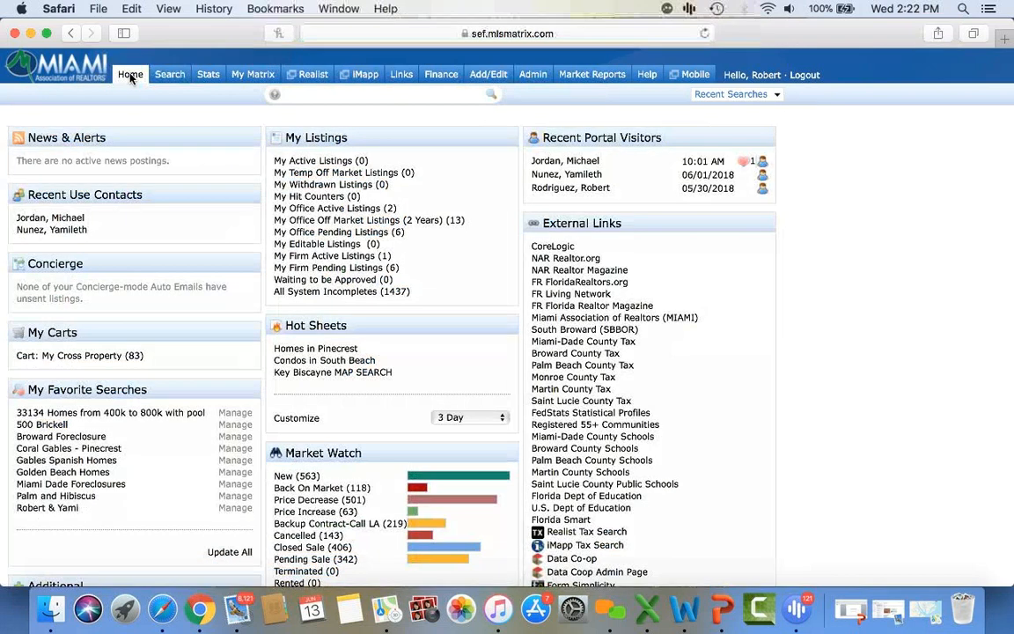